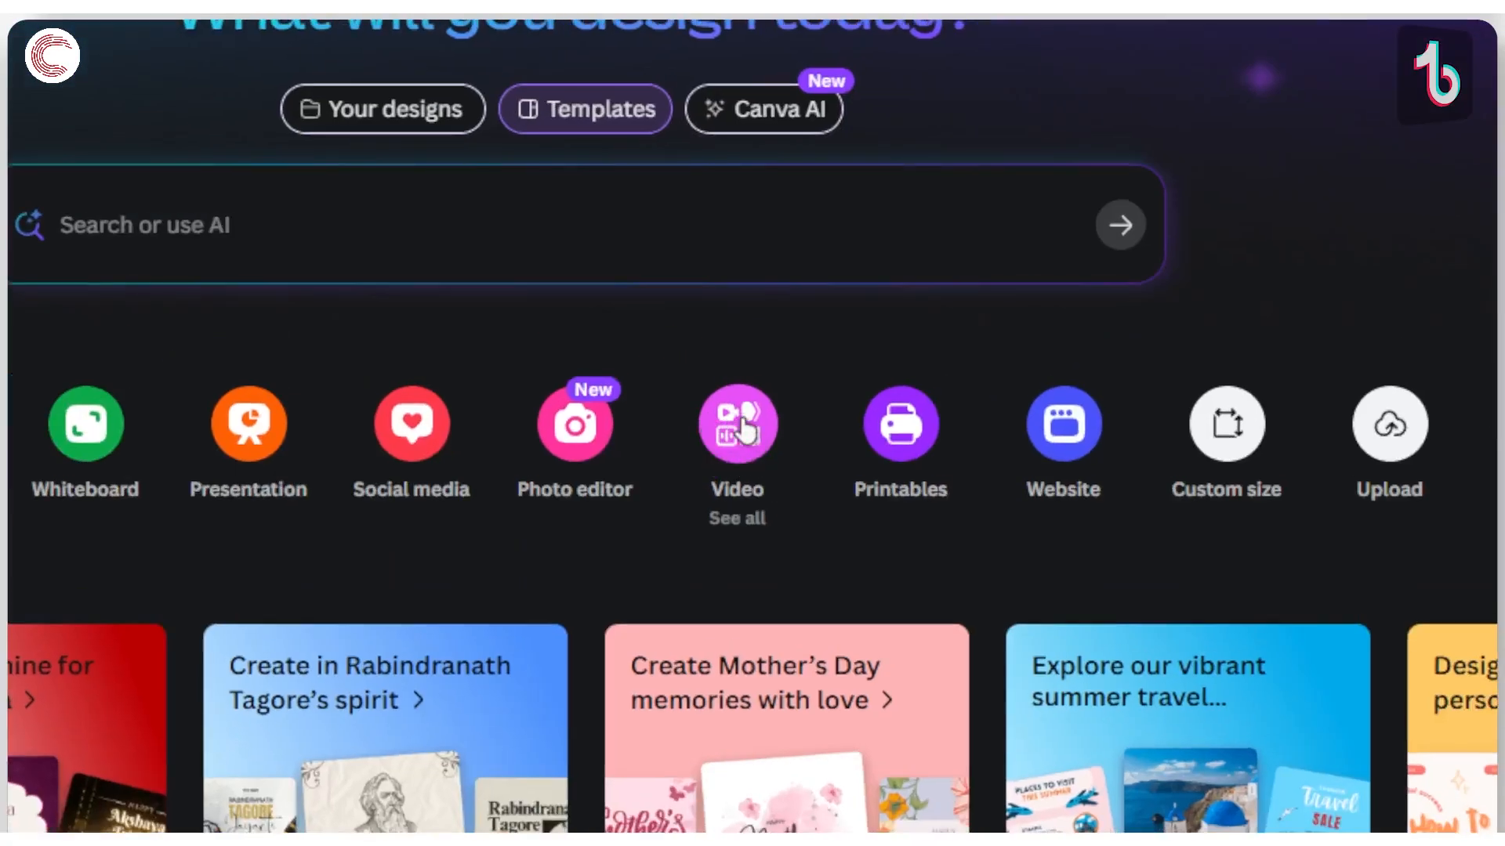
Create a new blank Video (Landscape) design at 1920 × 1080 px
click(745, 429)
scroll(659, 403, down, 10)
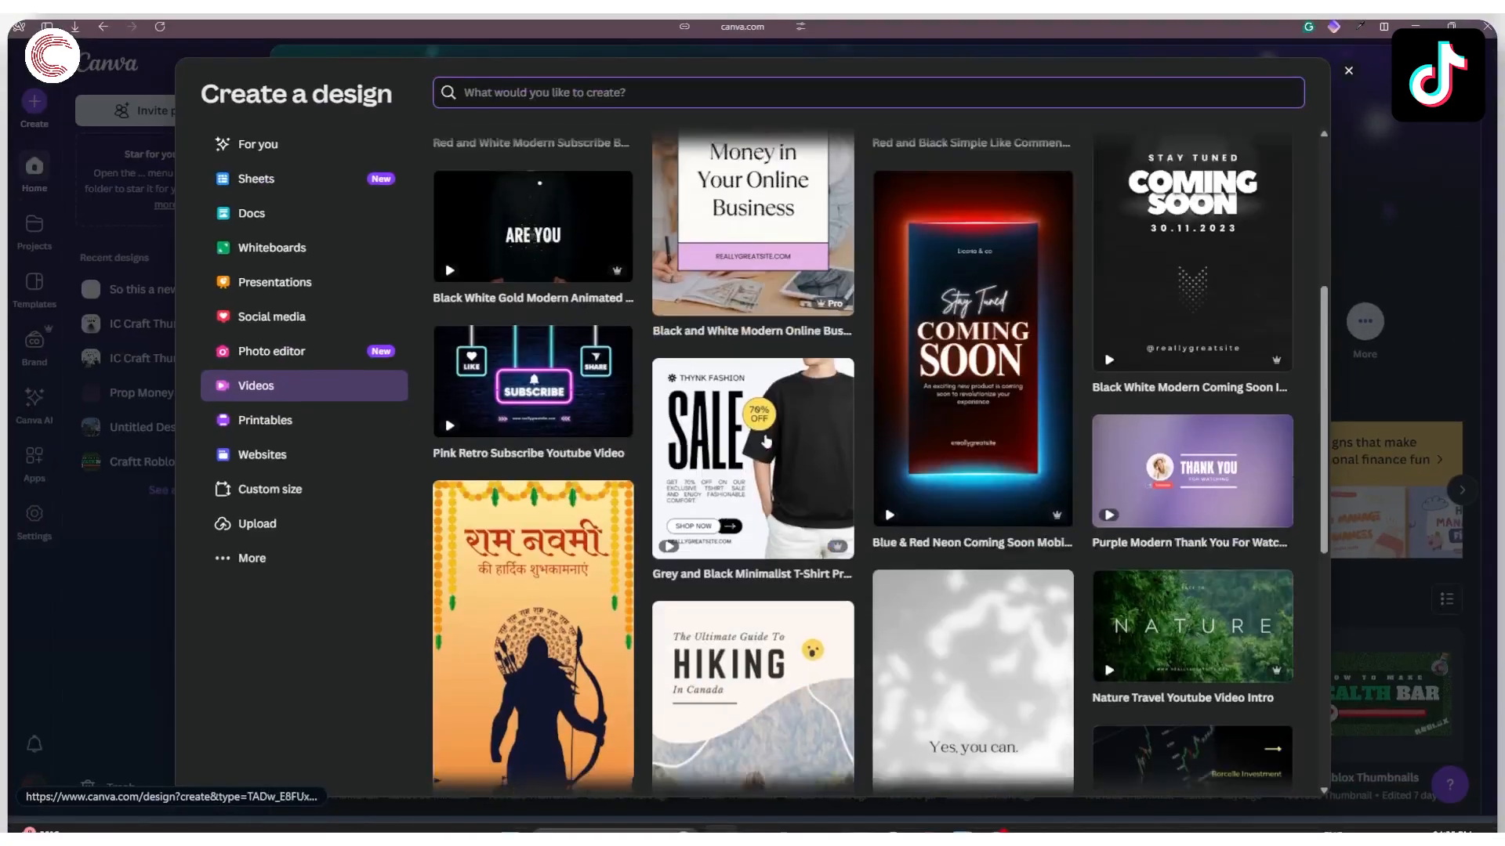
scroll(868, 377, up, 10)
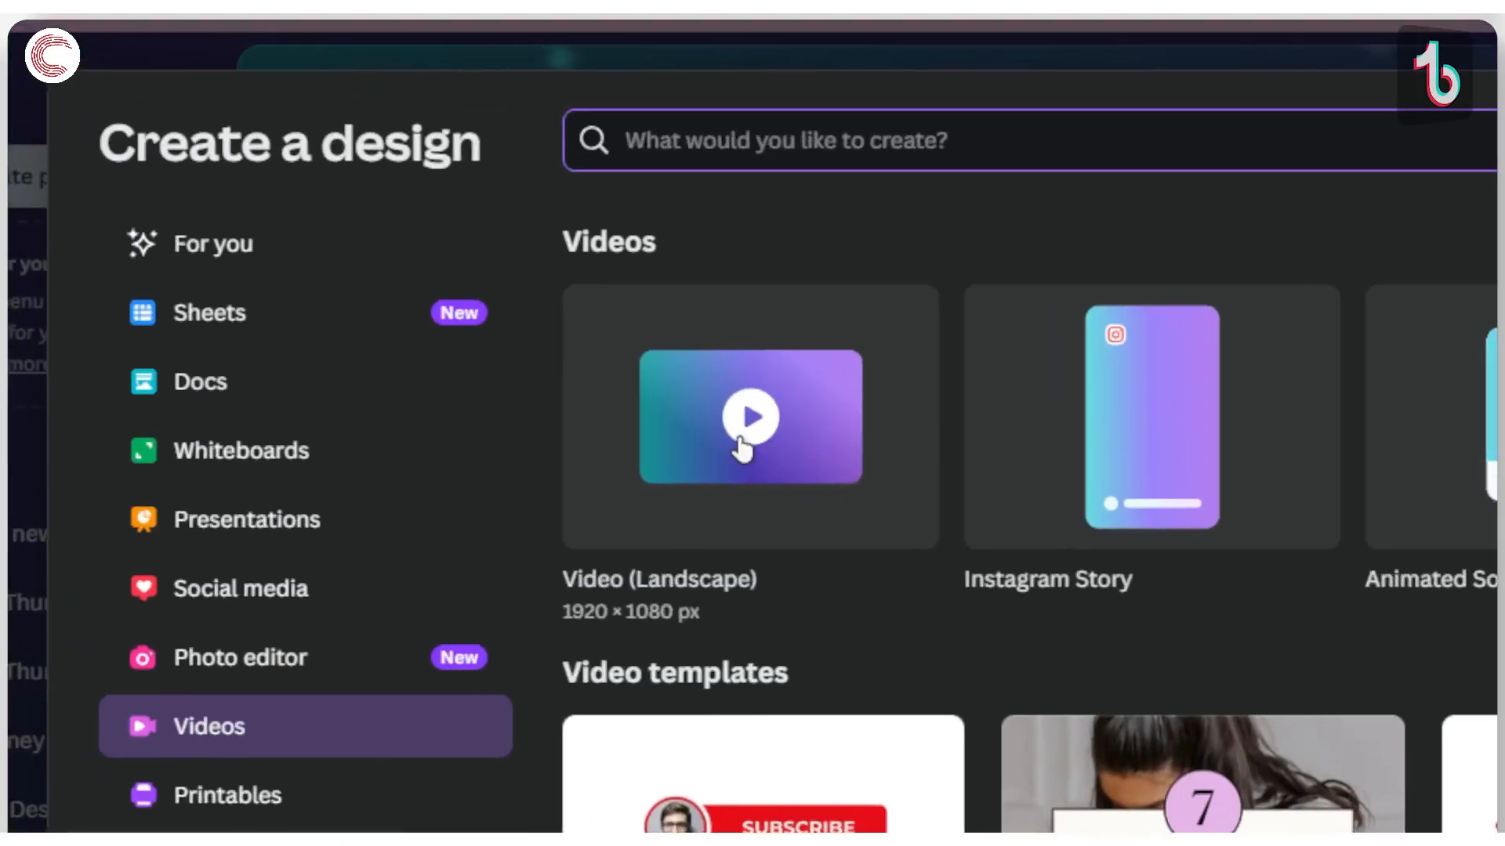
click(740, 439)
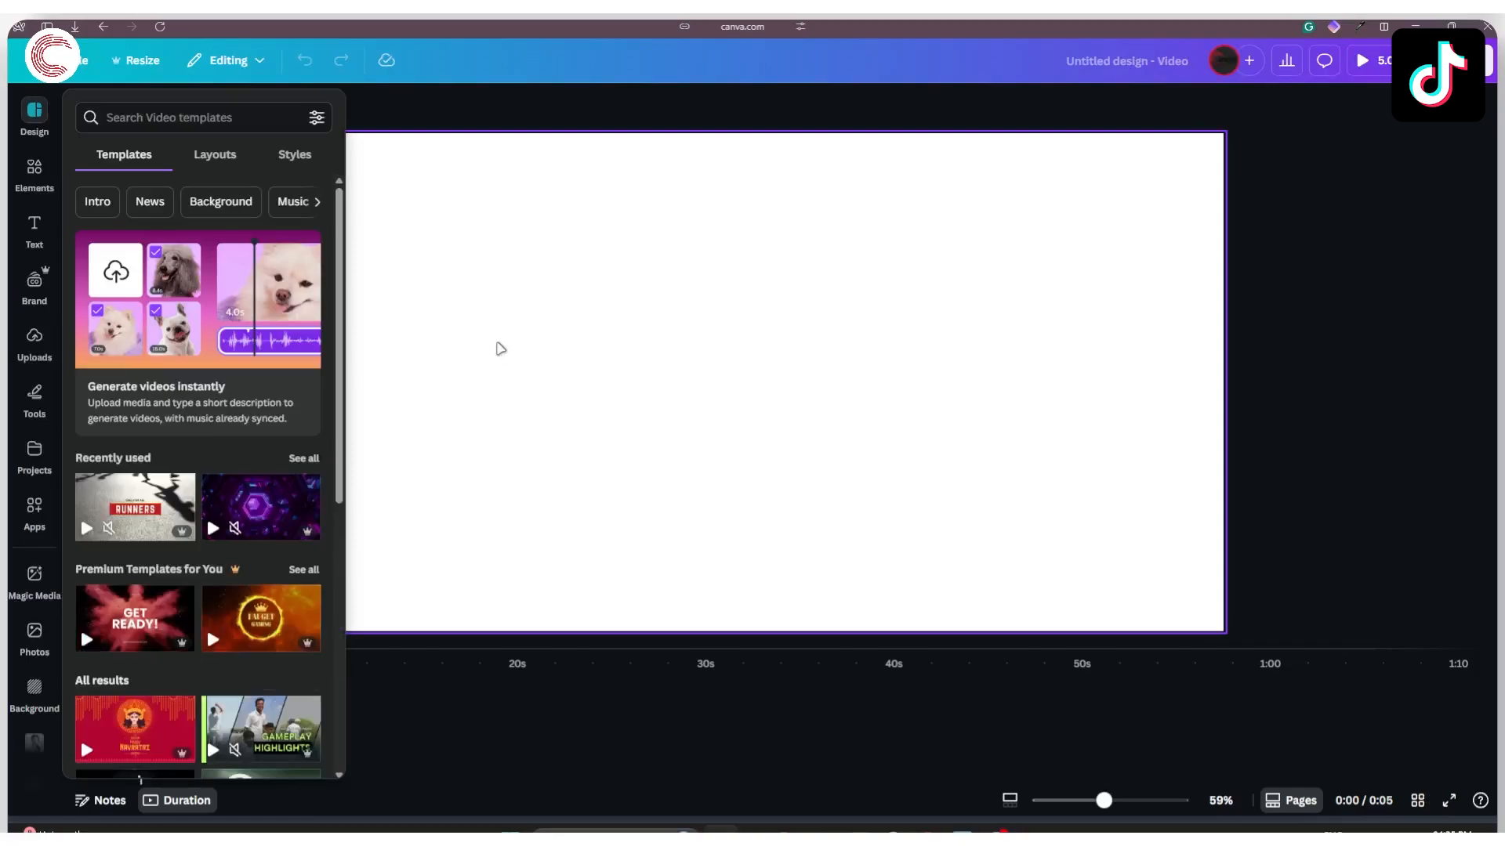
Hide the video template library and reduce the timeline's height so the canvas gets more room
click(1183, 322)
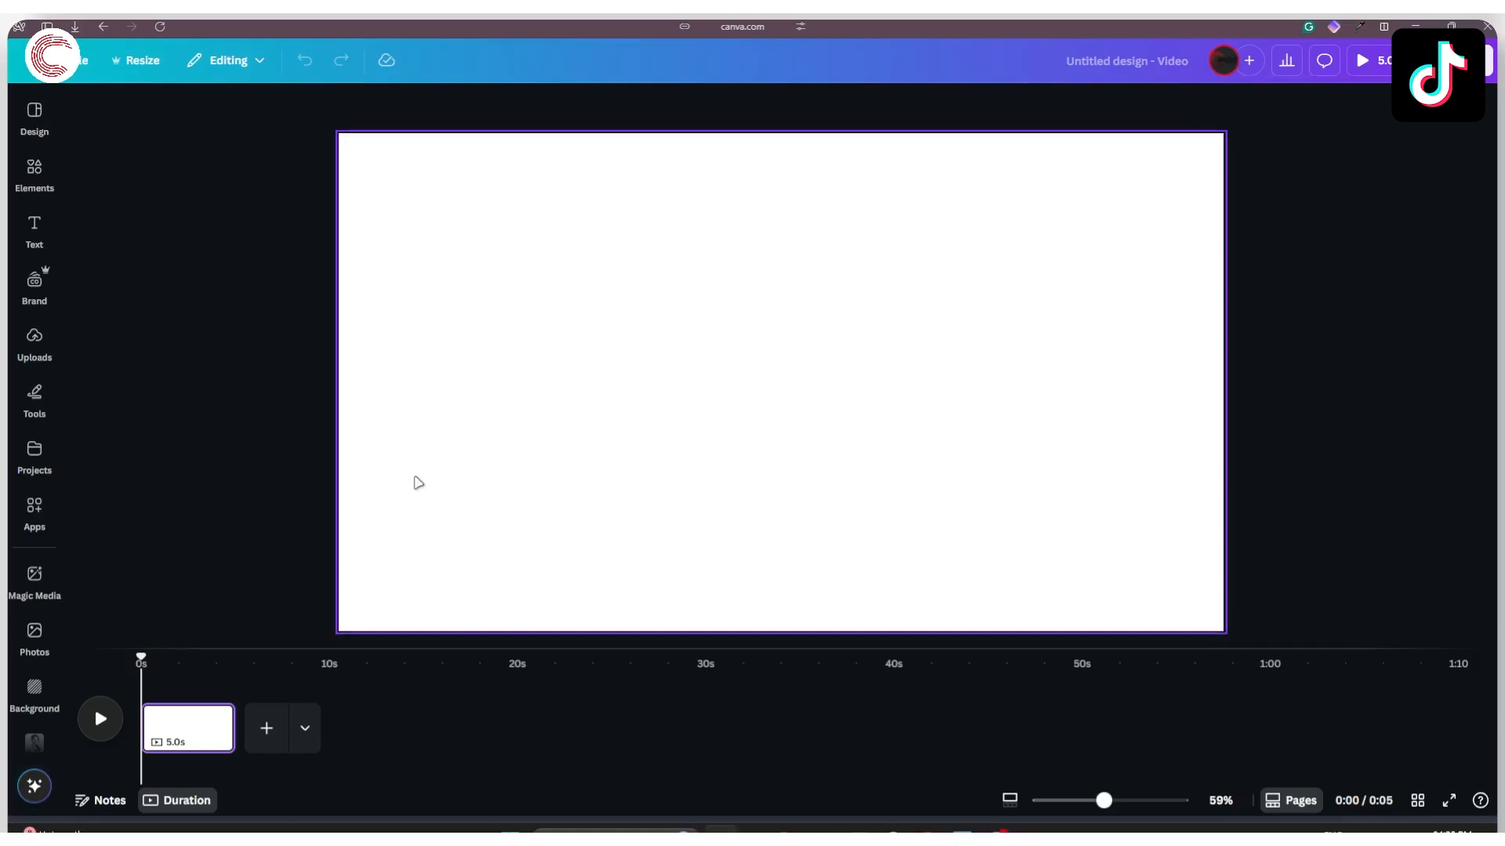
click(447, 448)
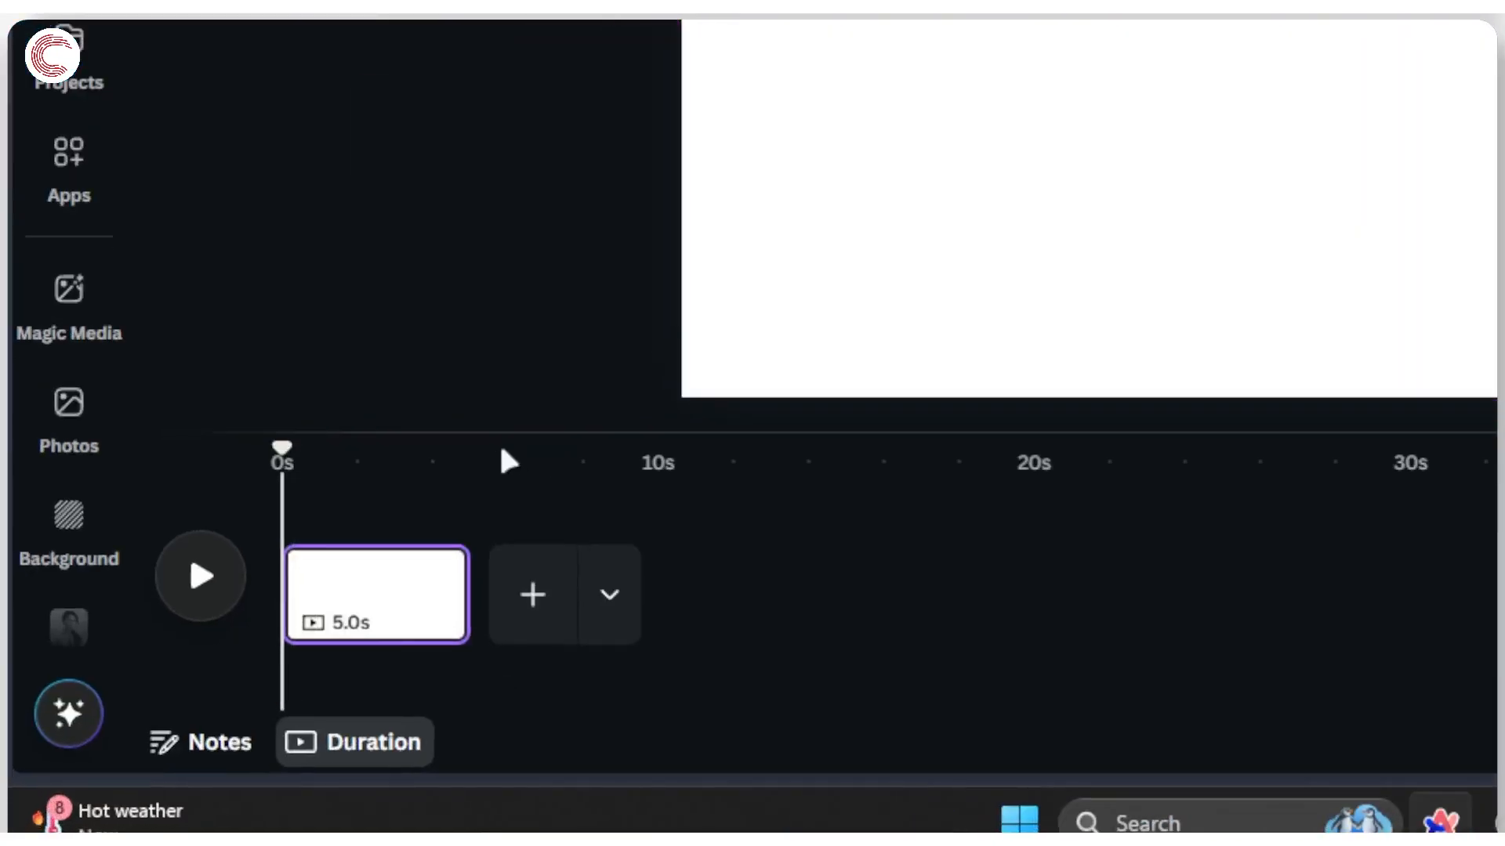
drag(496, 432, 475, 521)
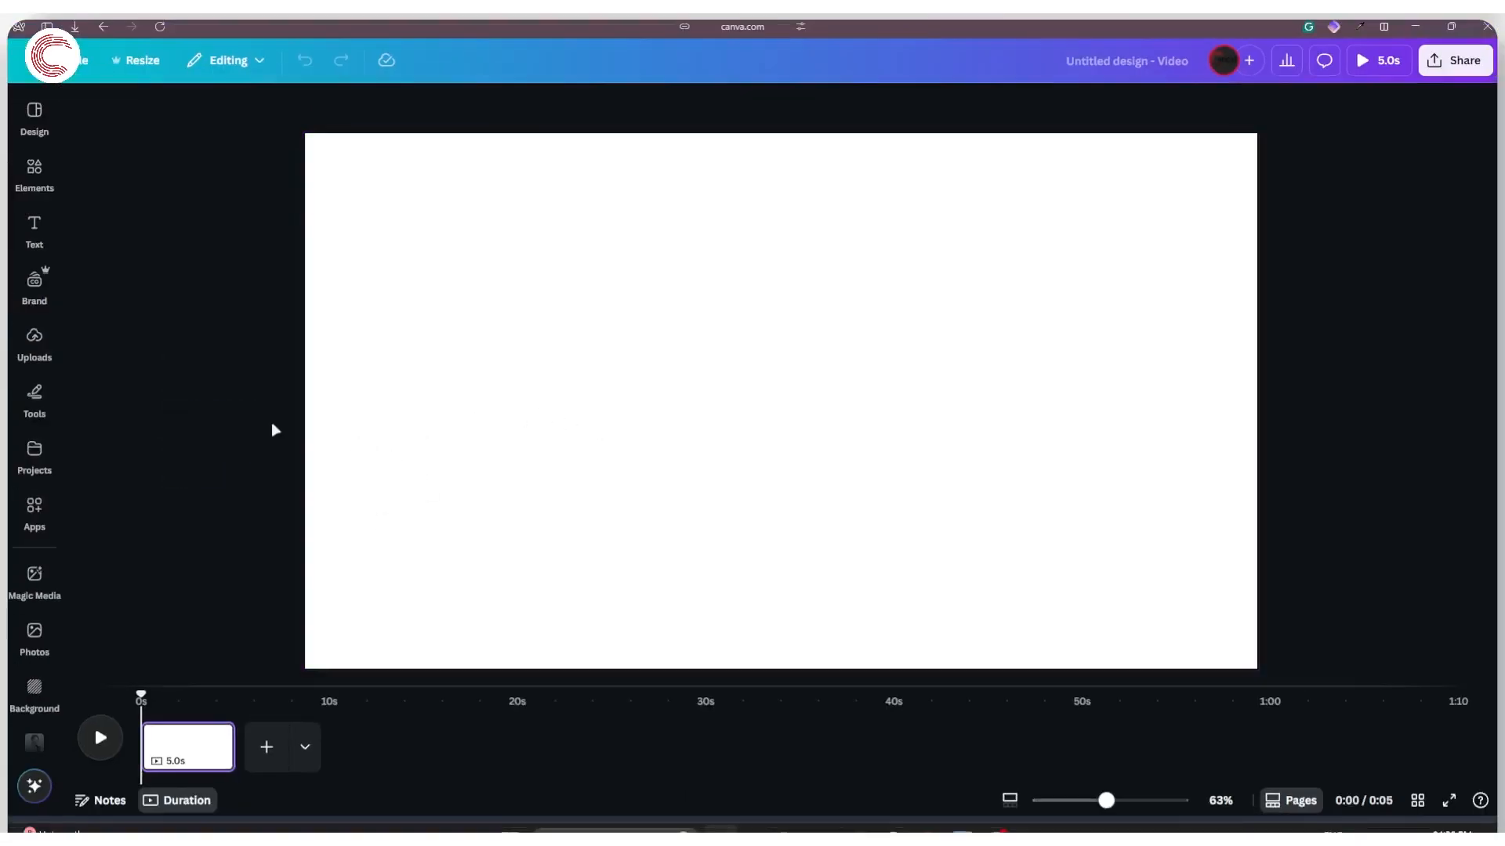
Show the uploaded videos and look through the existing clips
click(36, 341)
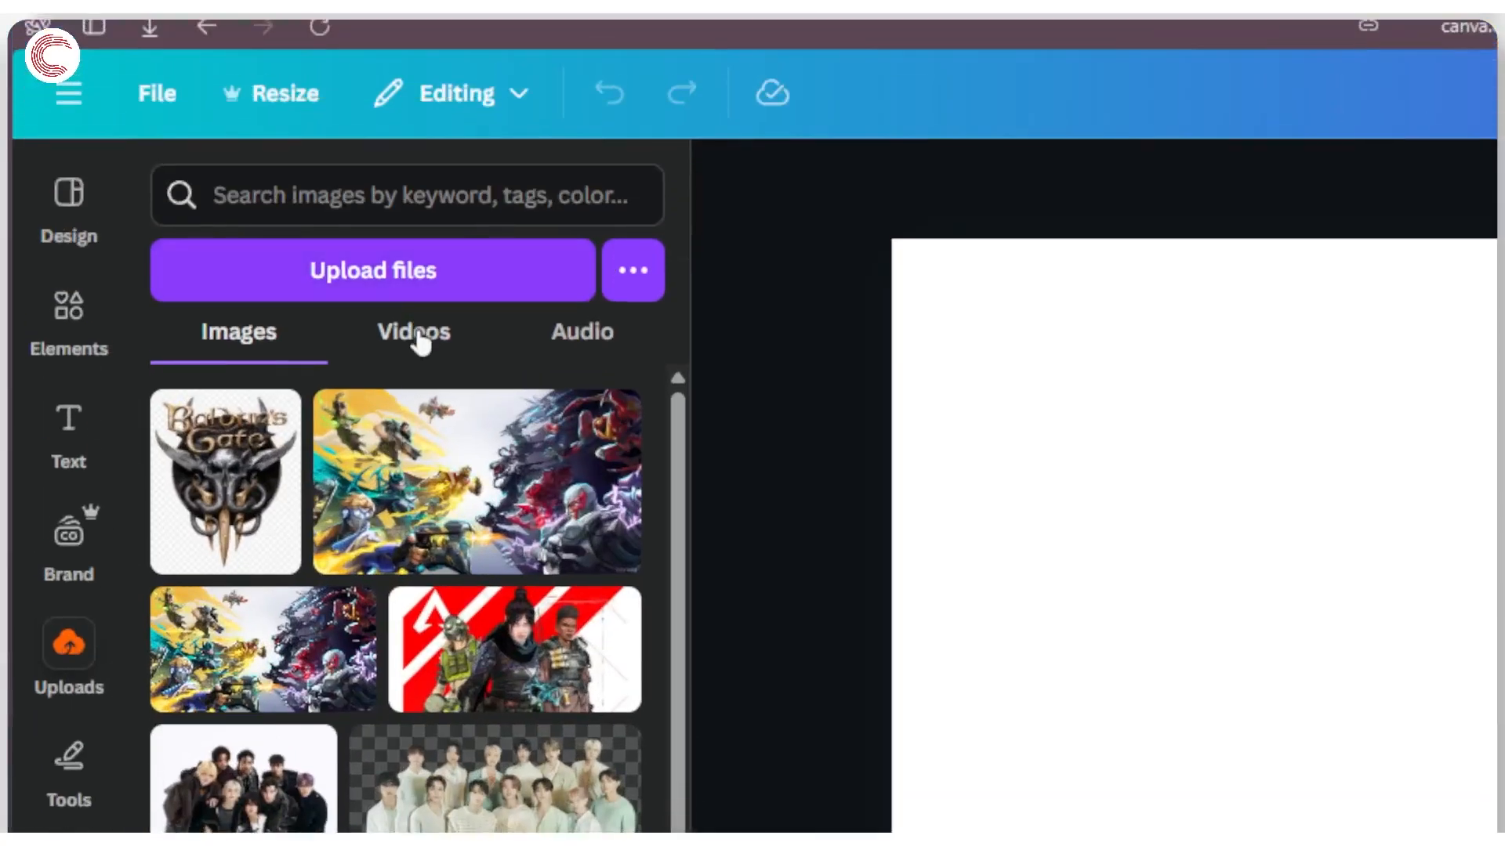
click(210, 183)
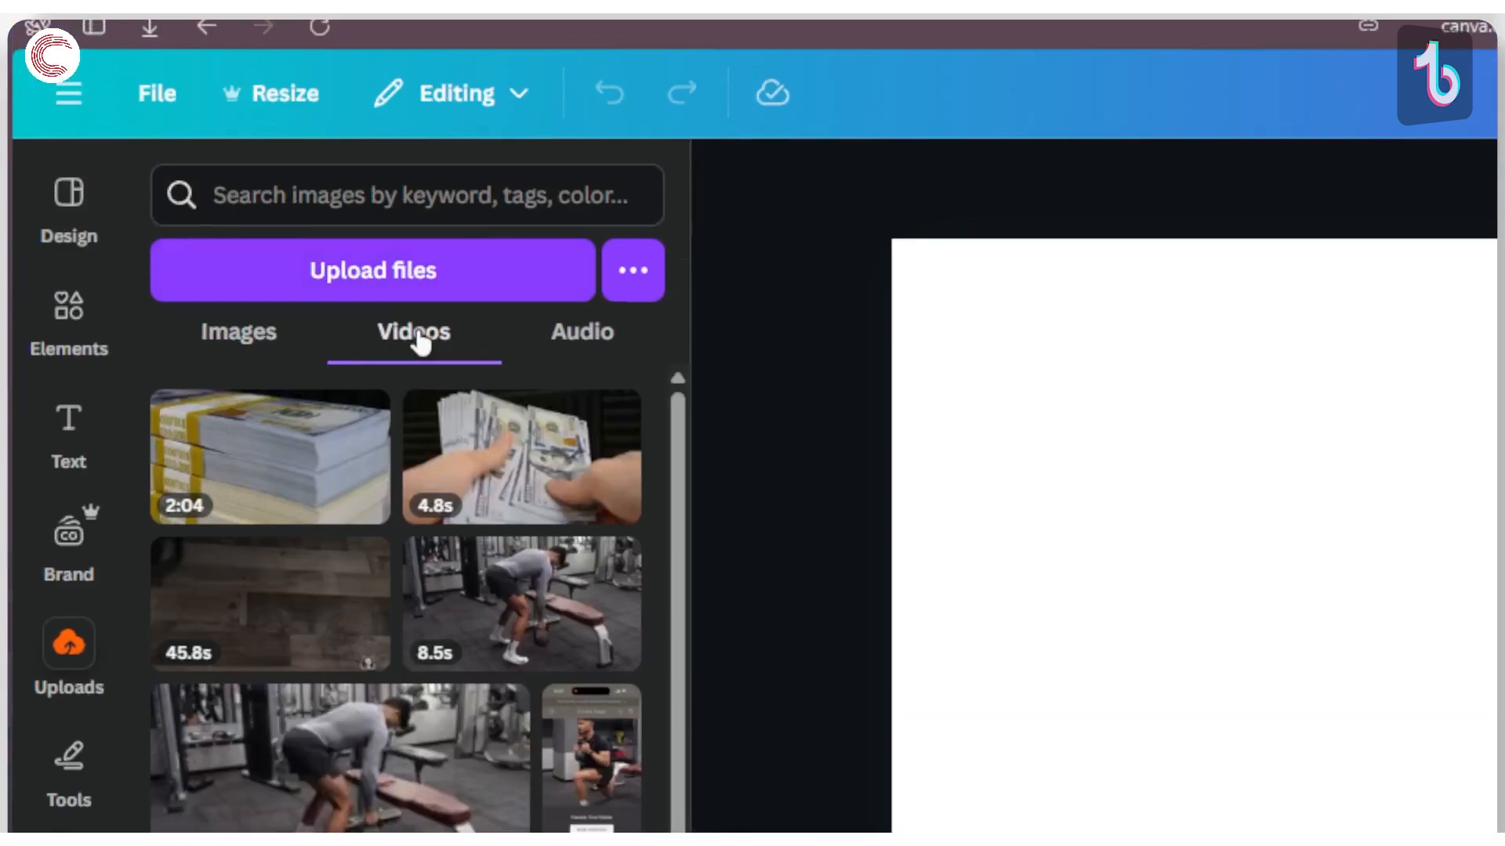
scroll(445, 463, down, 6)
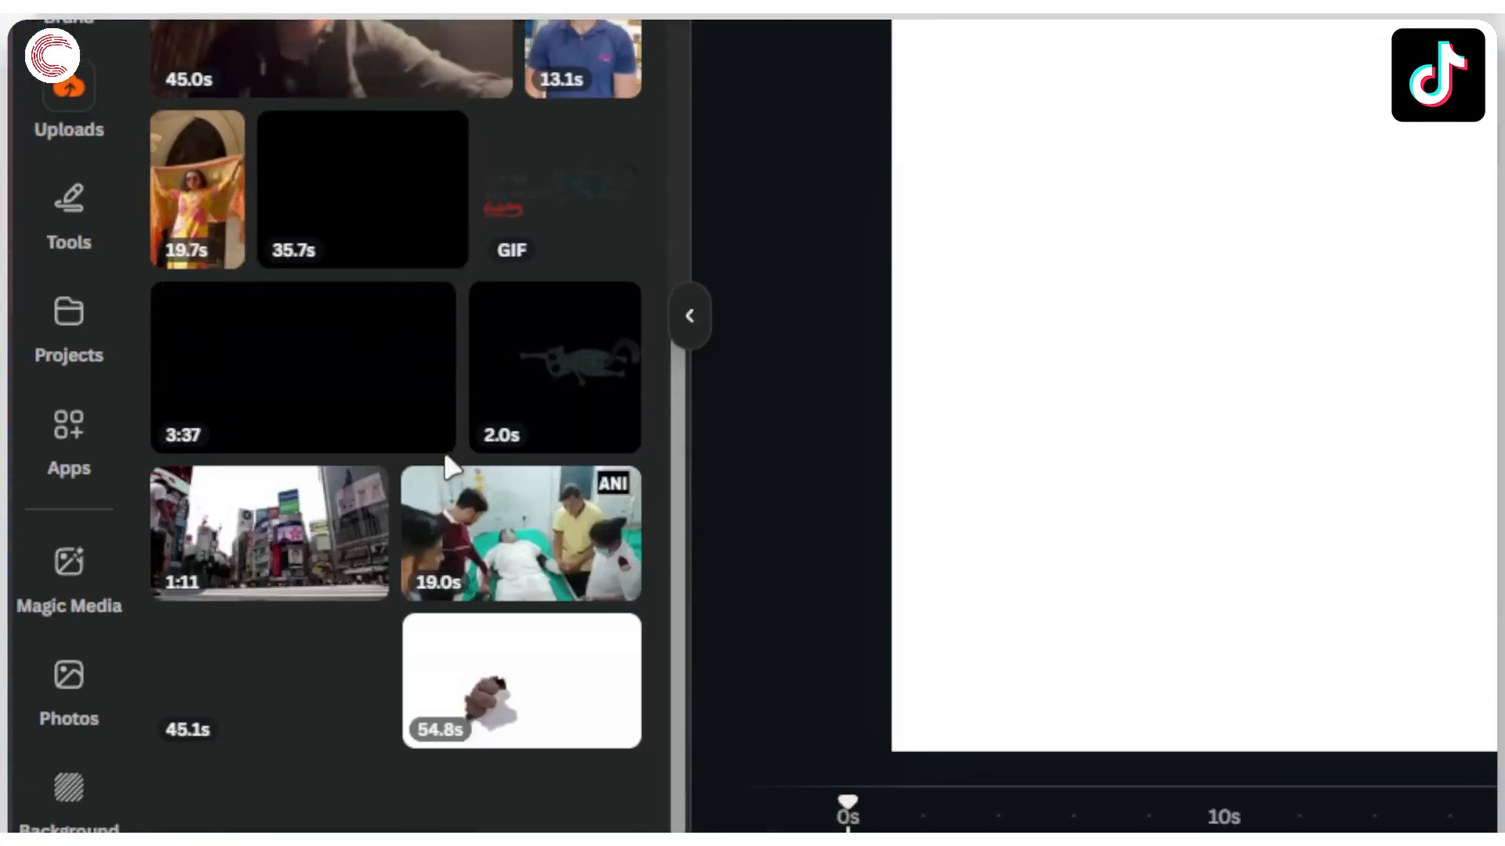
scroll(453, 470, up, 6)
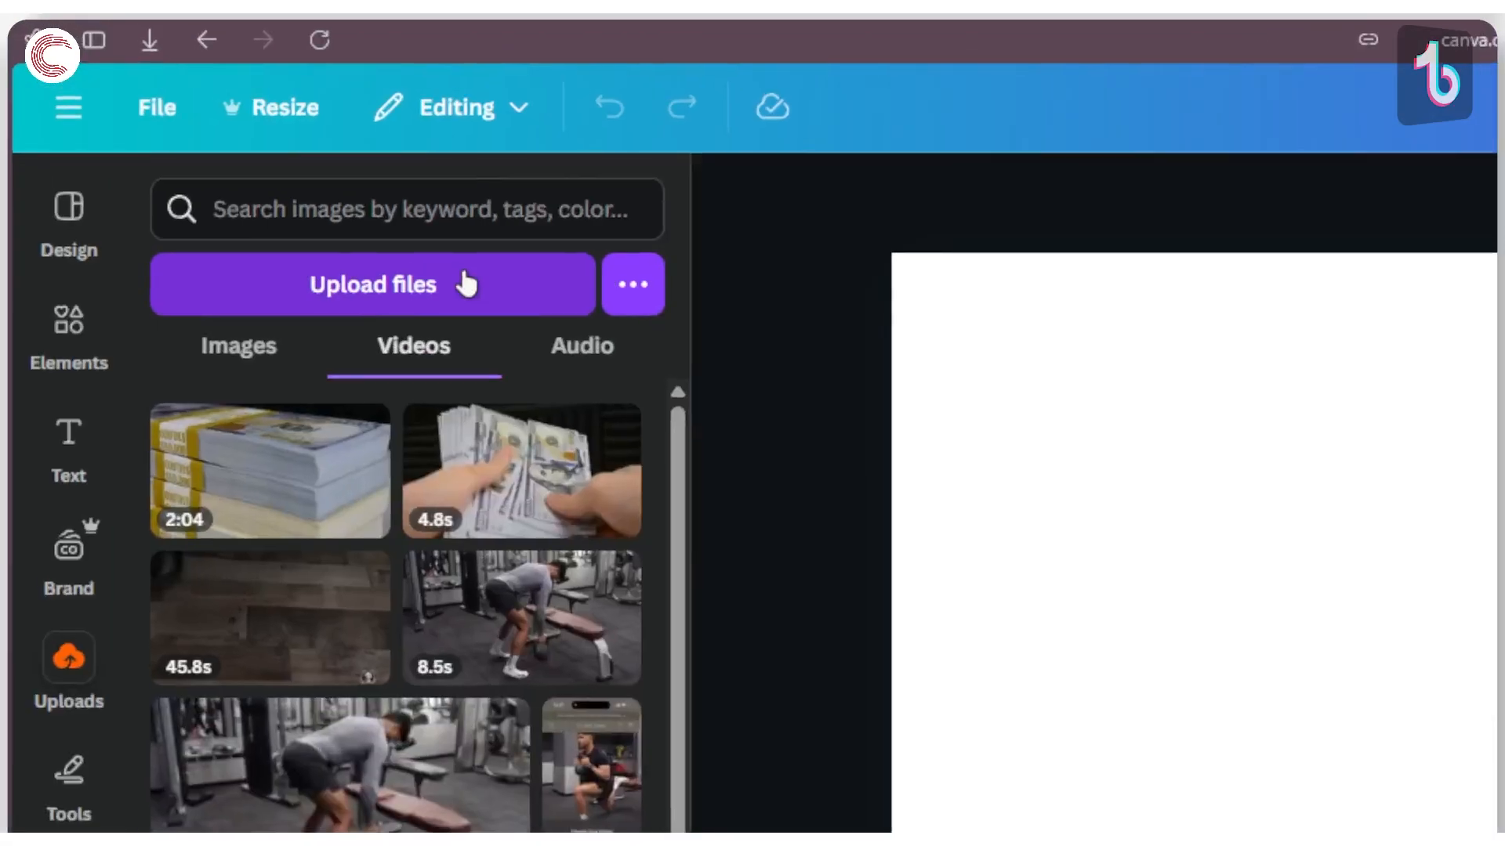
Start uploading a file from the computer and browse to the 101CANON folder
click(466, 284)
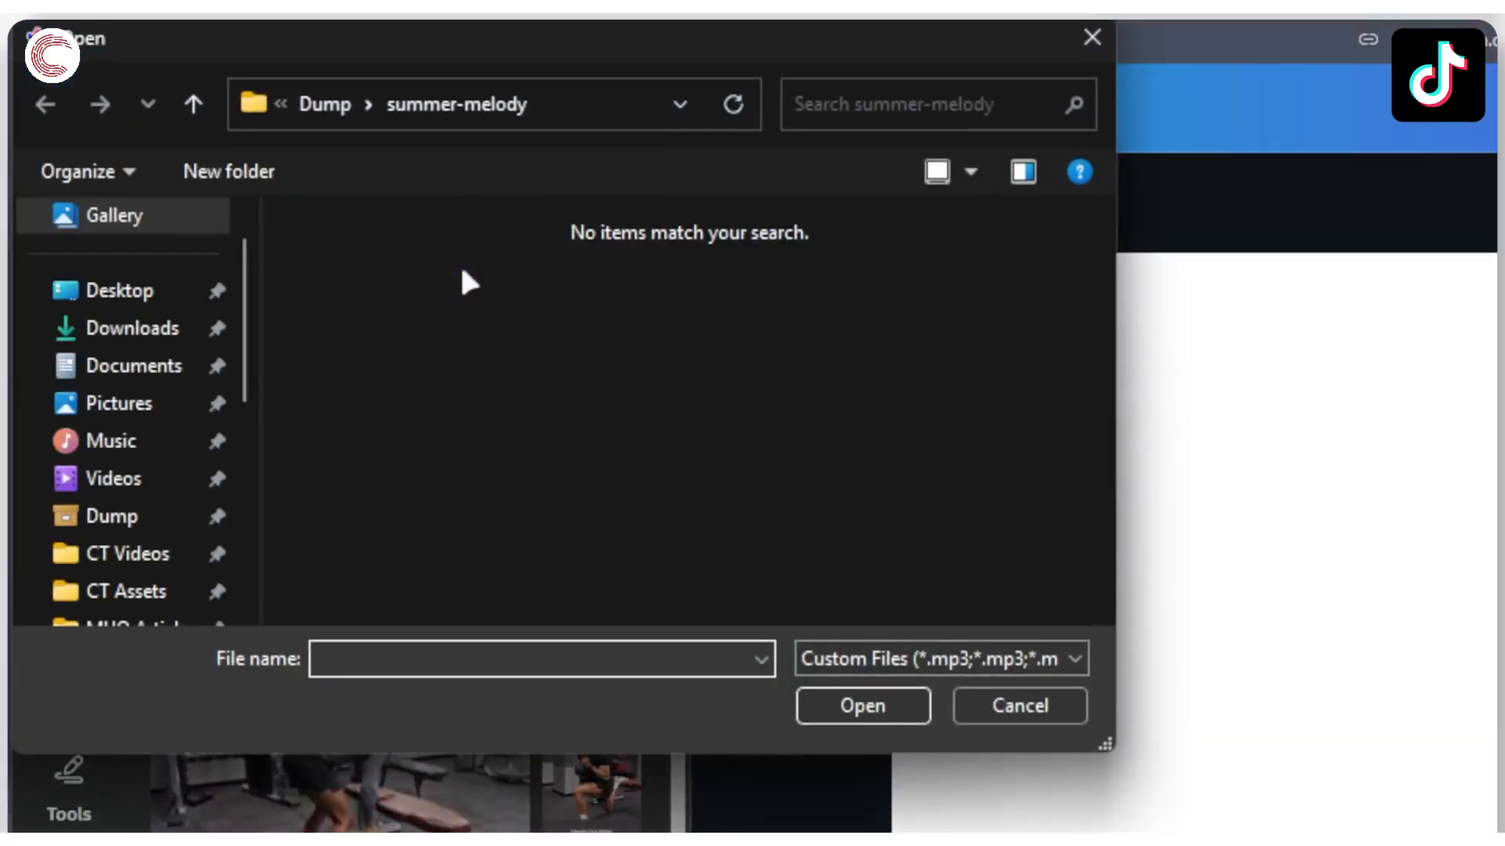
click(160, 520)
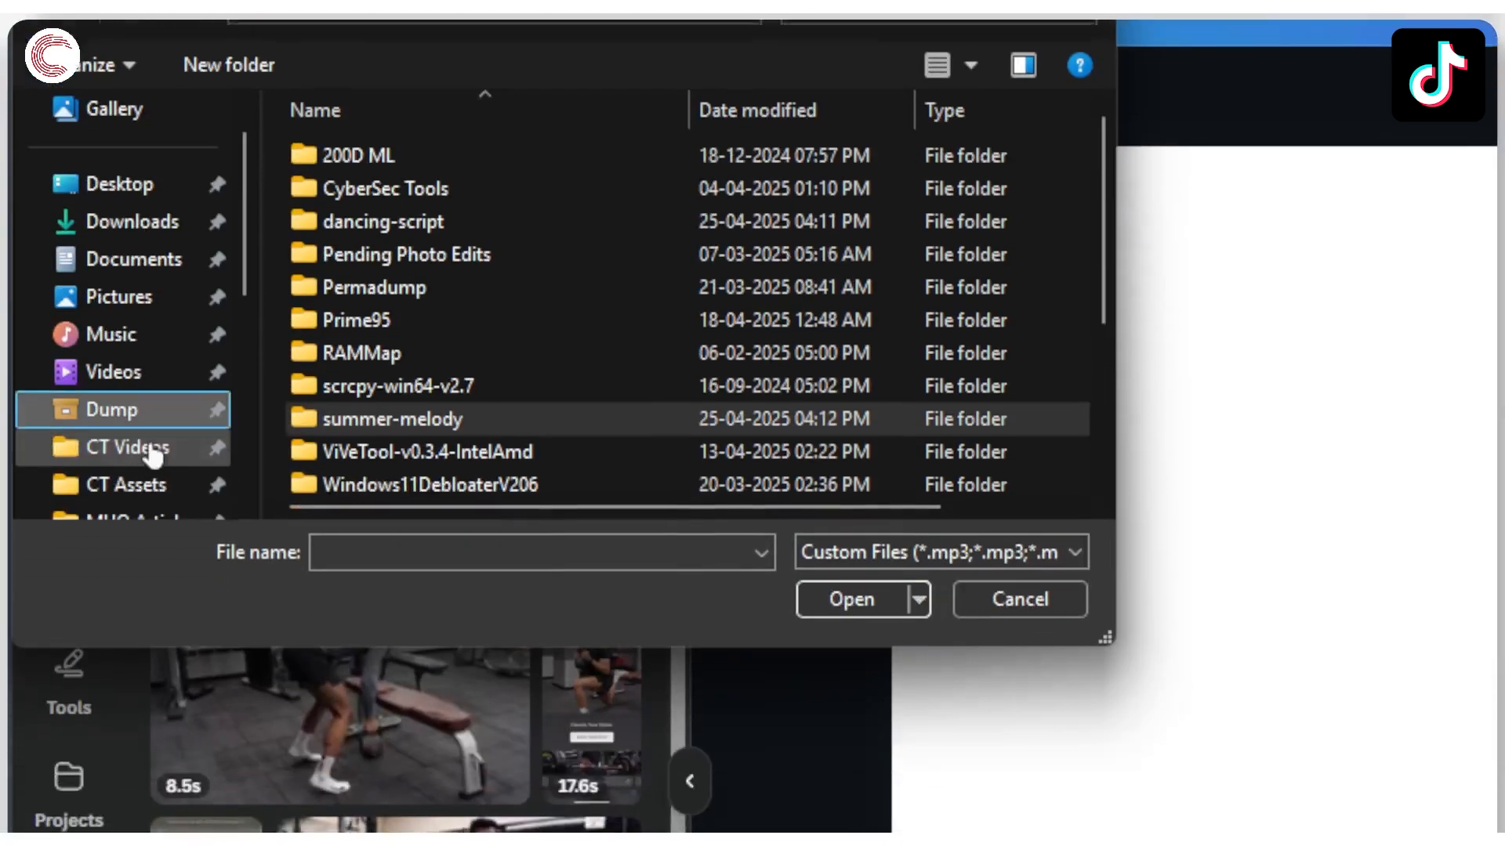
click(153, 450)
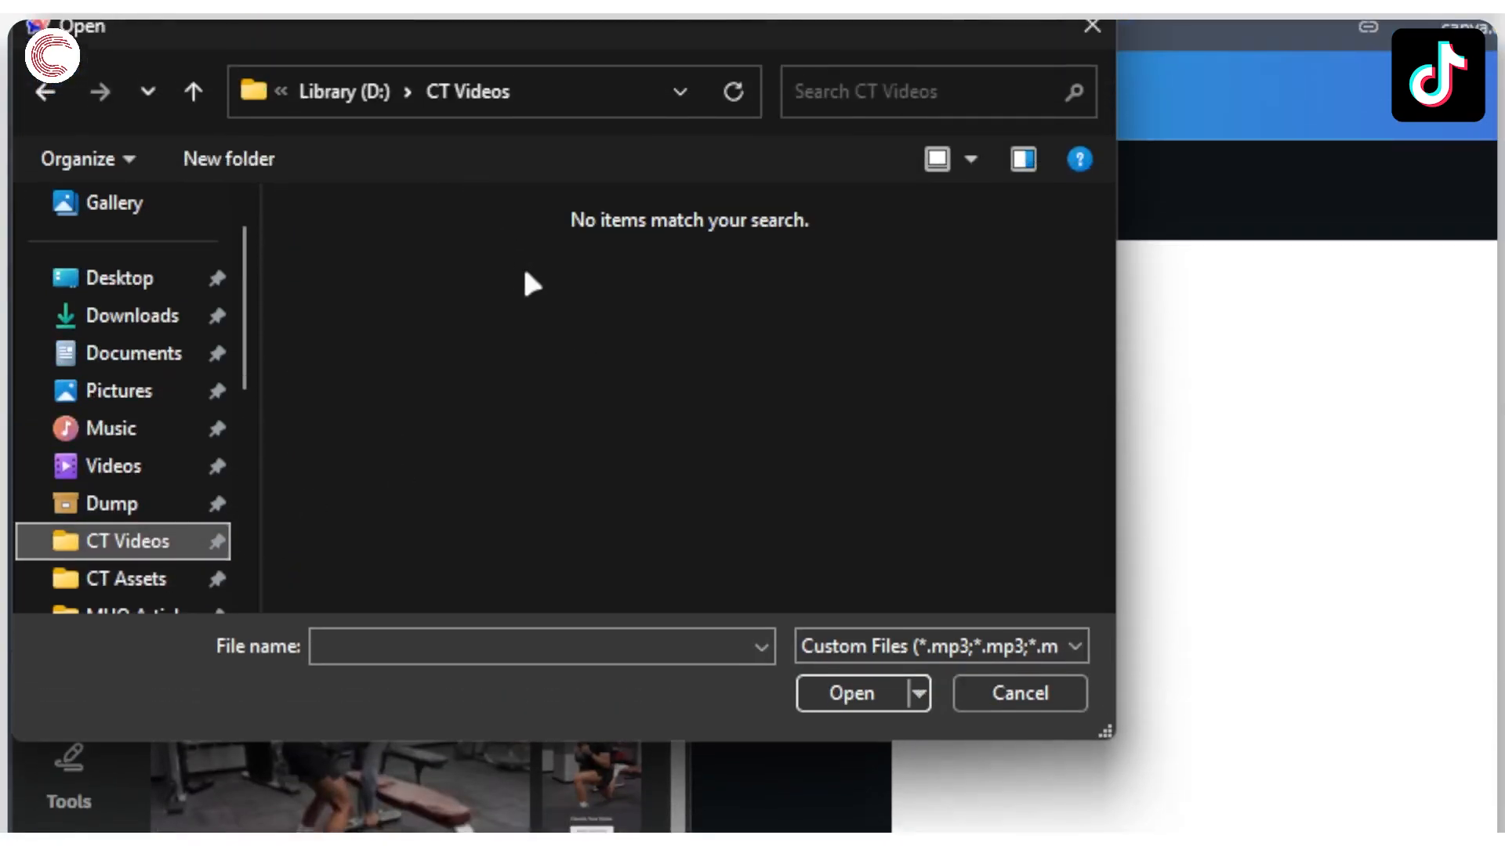
scroll(149, 501, down, 3)
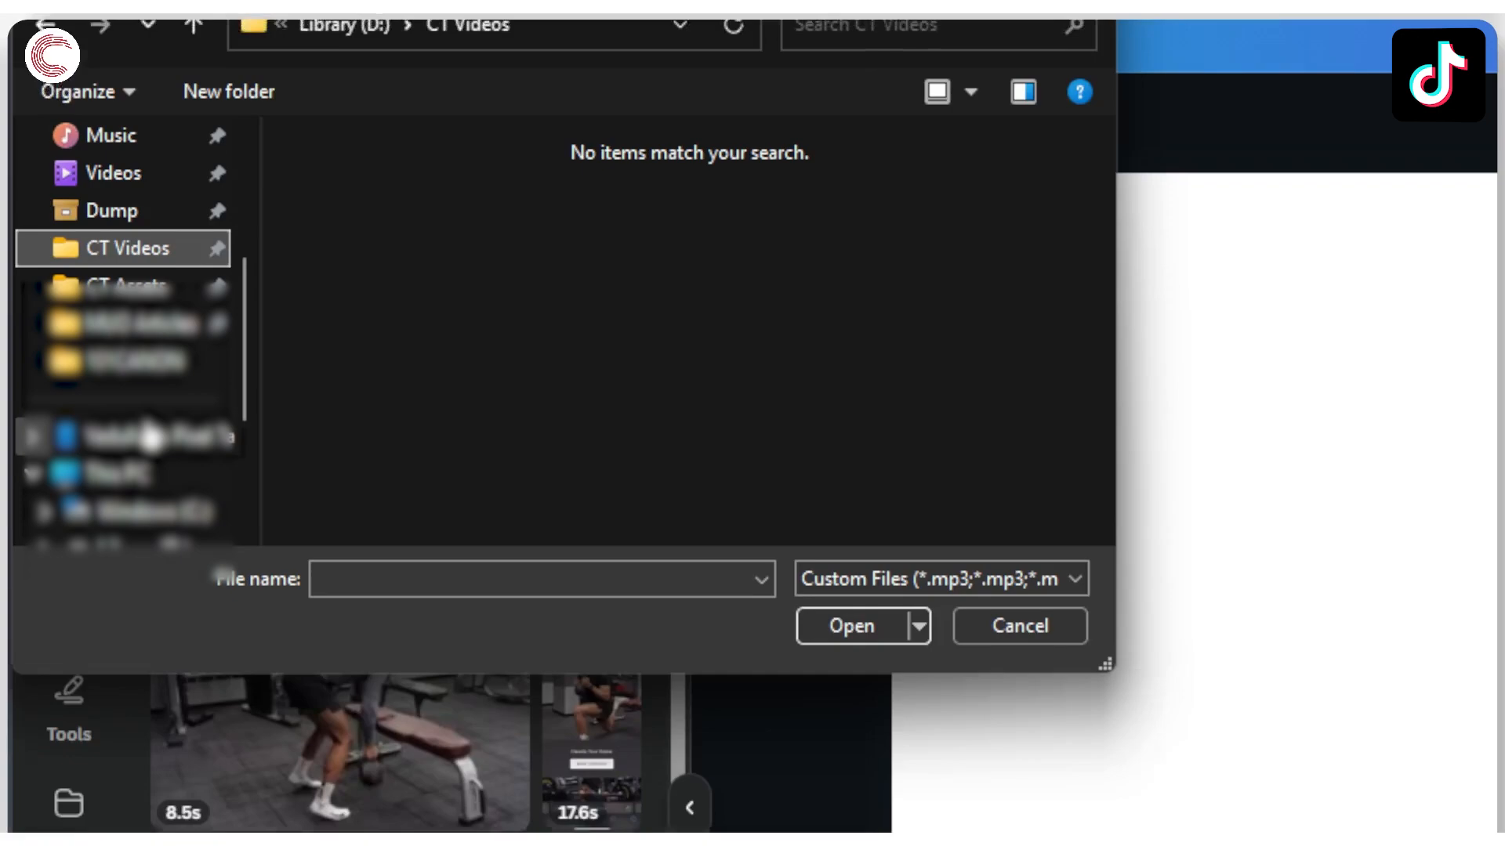
scroll(151, 437, up, 3)
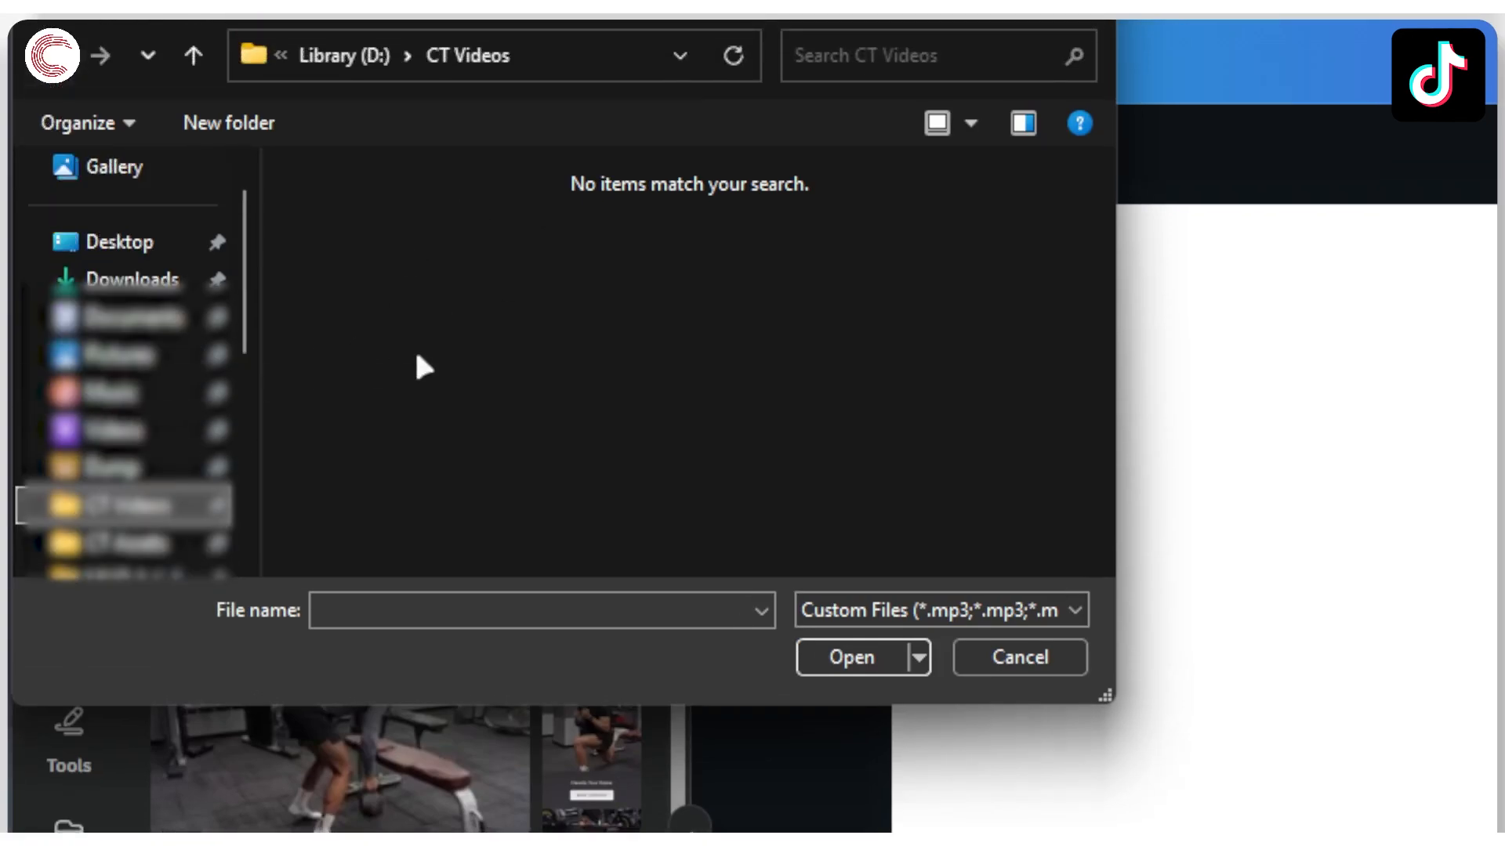
scroll(157, 391, down, 3)
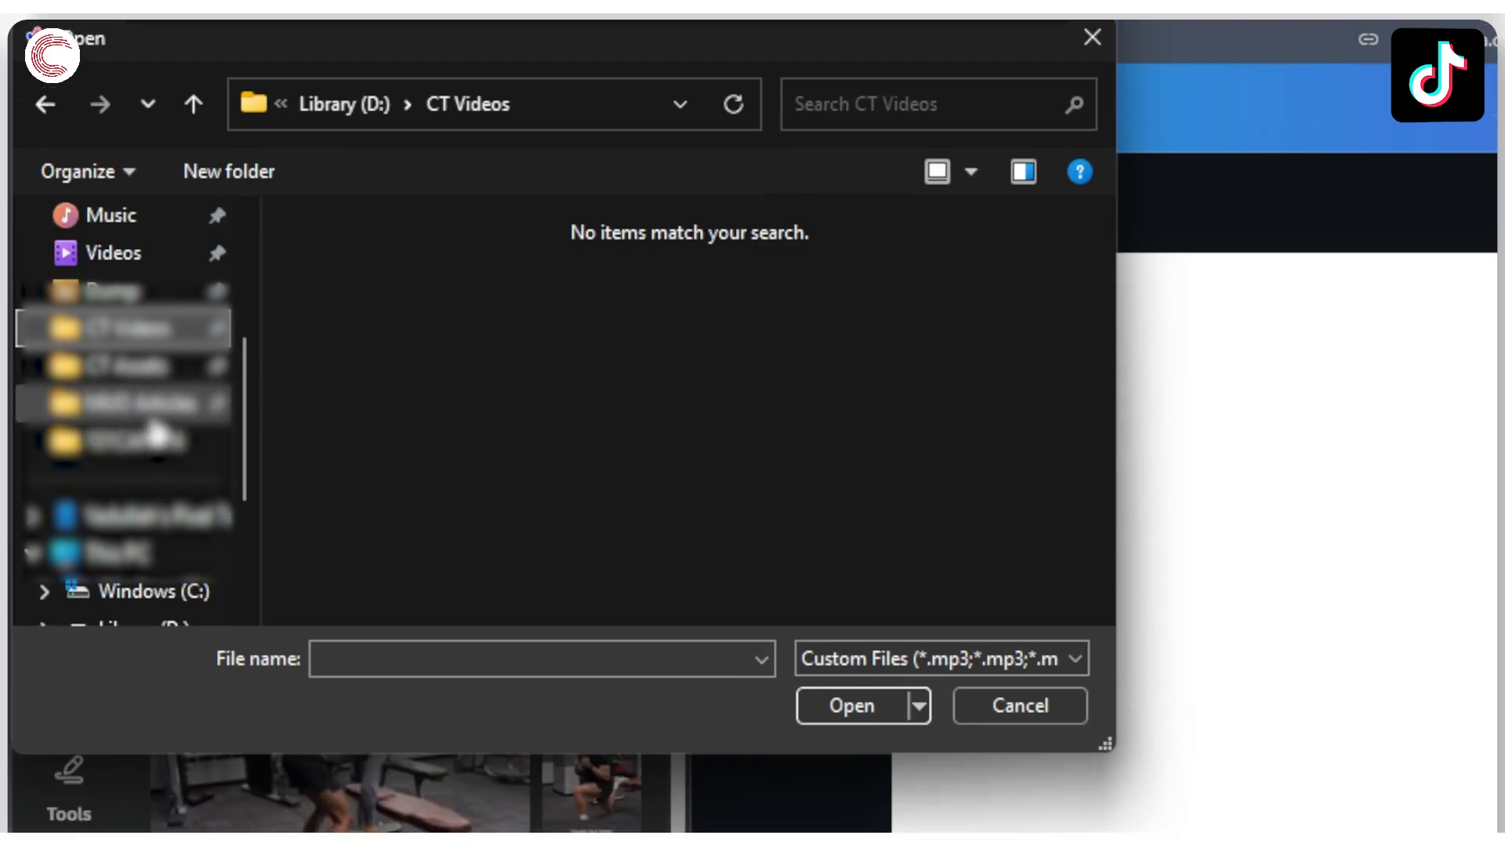
click(148, 442)
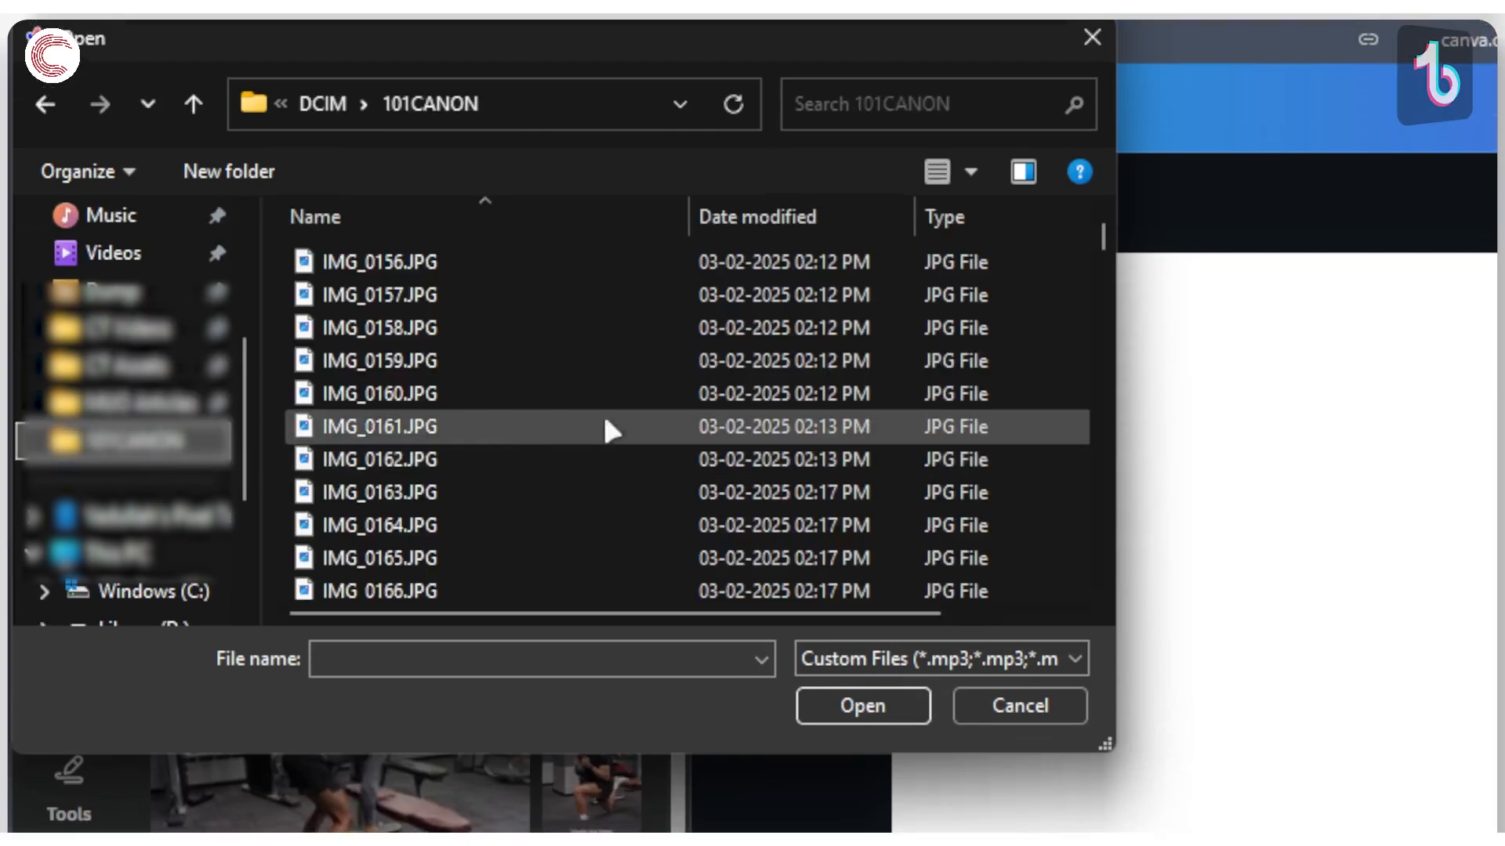
Show the 101CANON folder's files as medium icons and go to the MP4 videos at the end of the list
scroll(659, 427, down, 20)
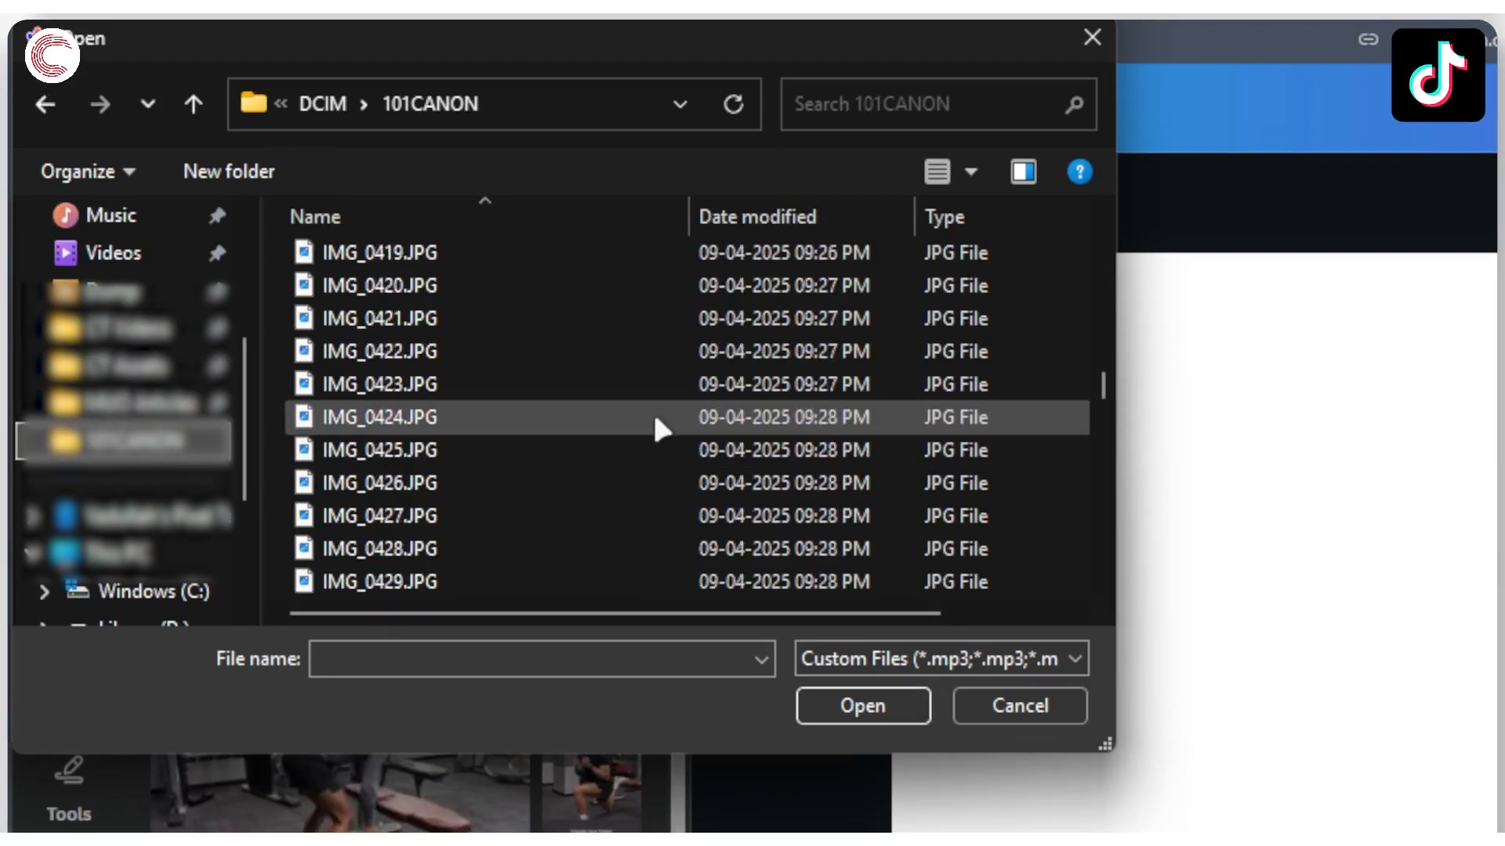
scroll(659, 427, down, 20)
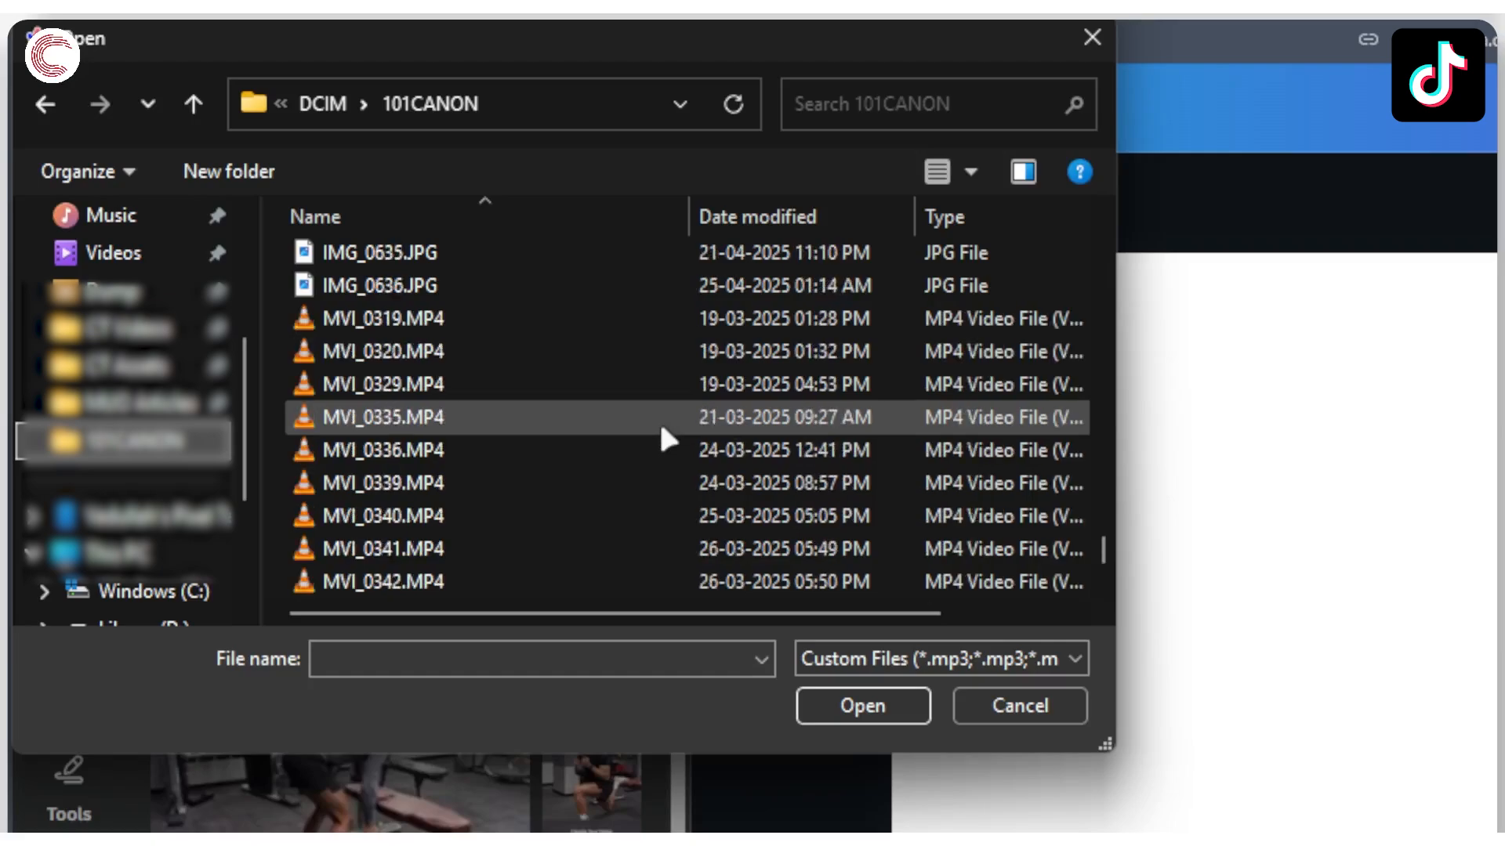
scroll(611, 427, down, 2)
scroll(607, 427, up, 1)
click(970, 174)
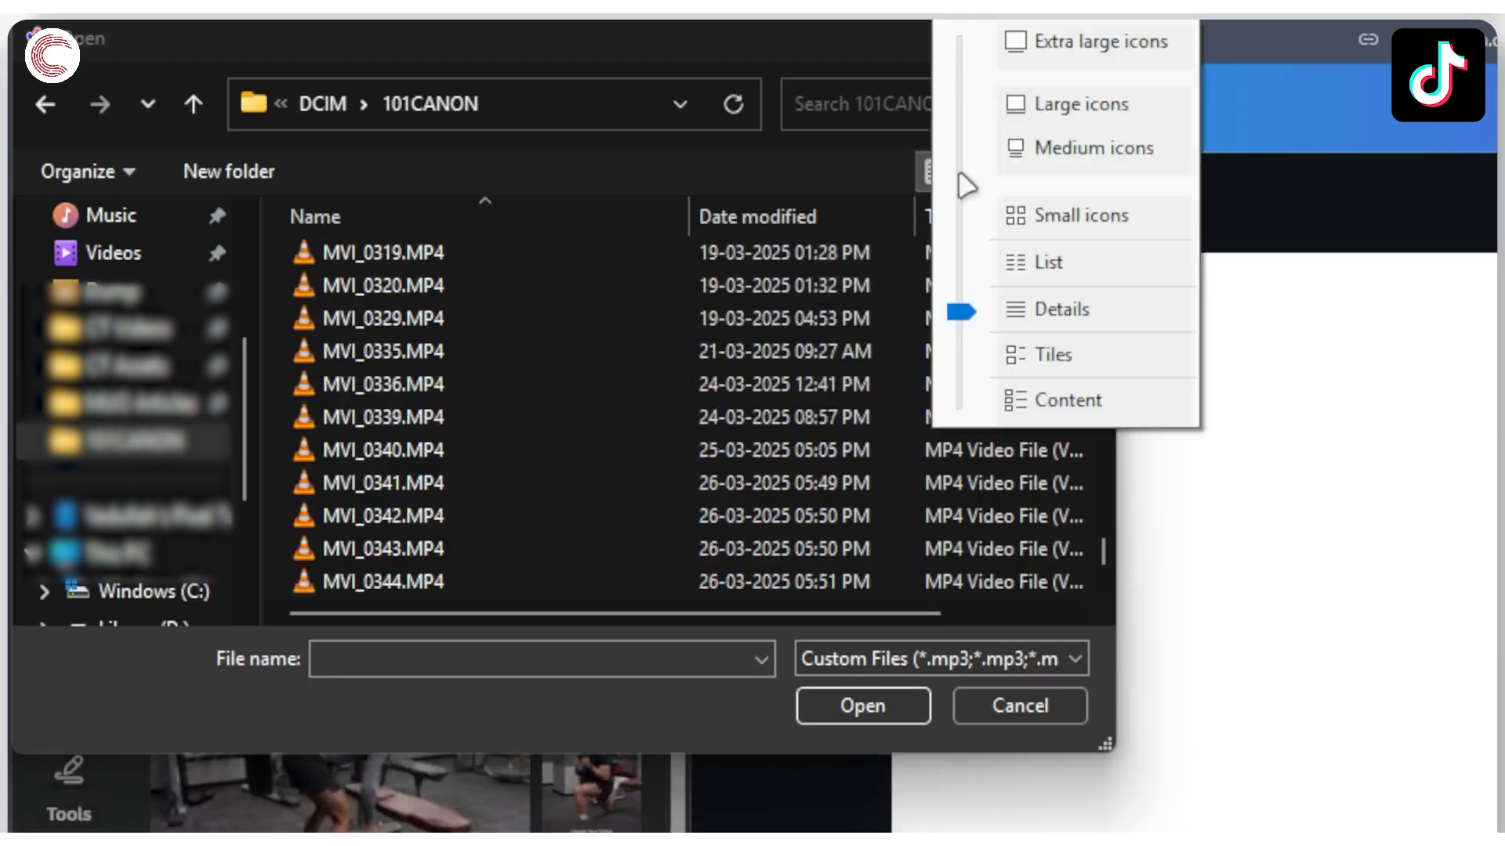
click(1019, 151)
scroll(704, 427, down, 20)
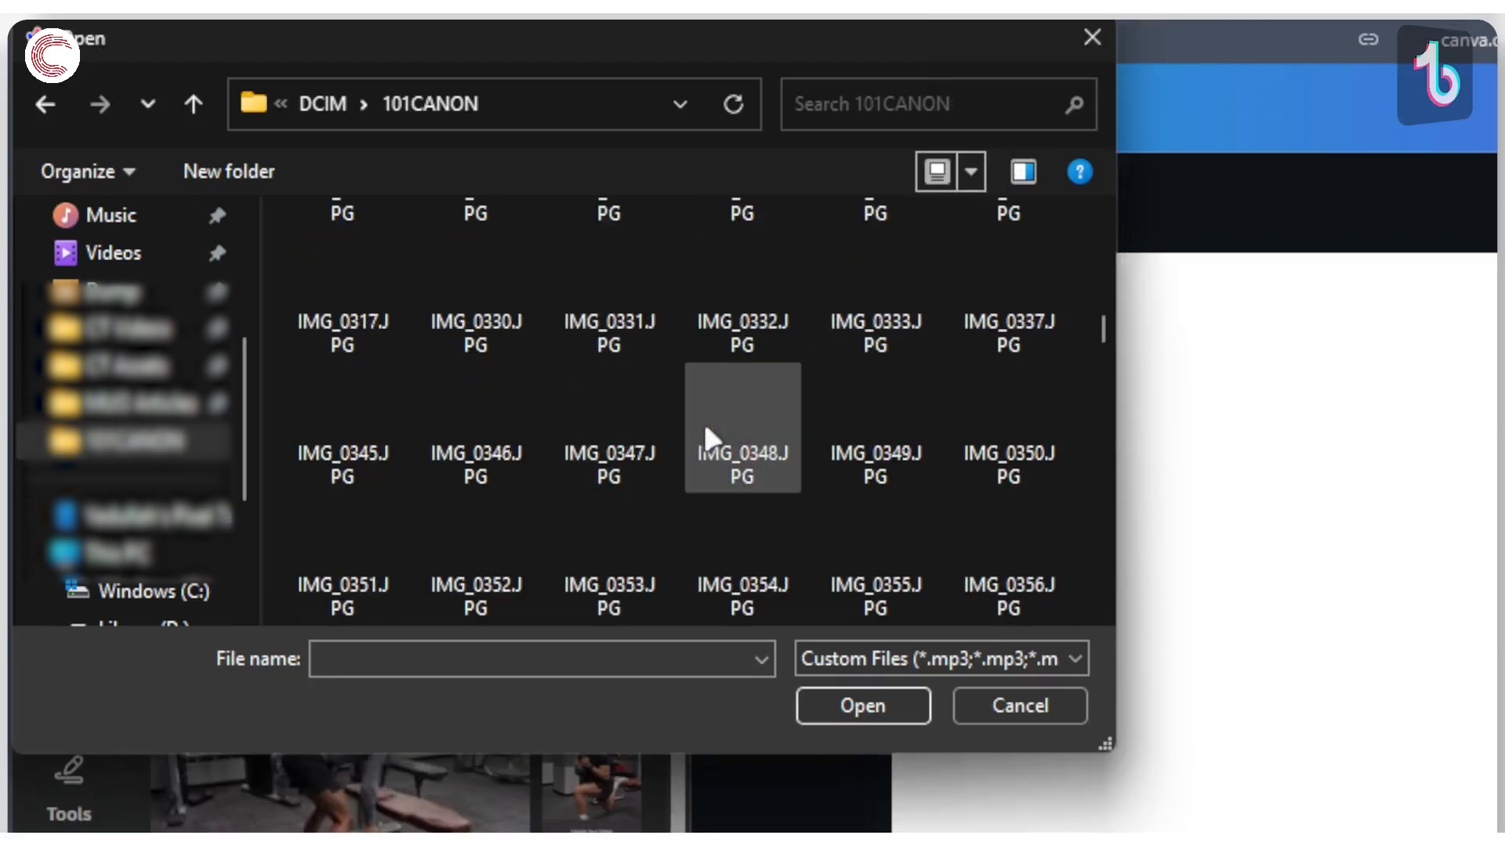
scroll(704, 431, down, 20)
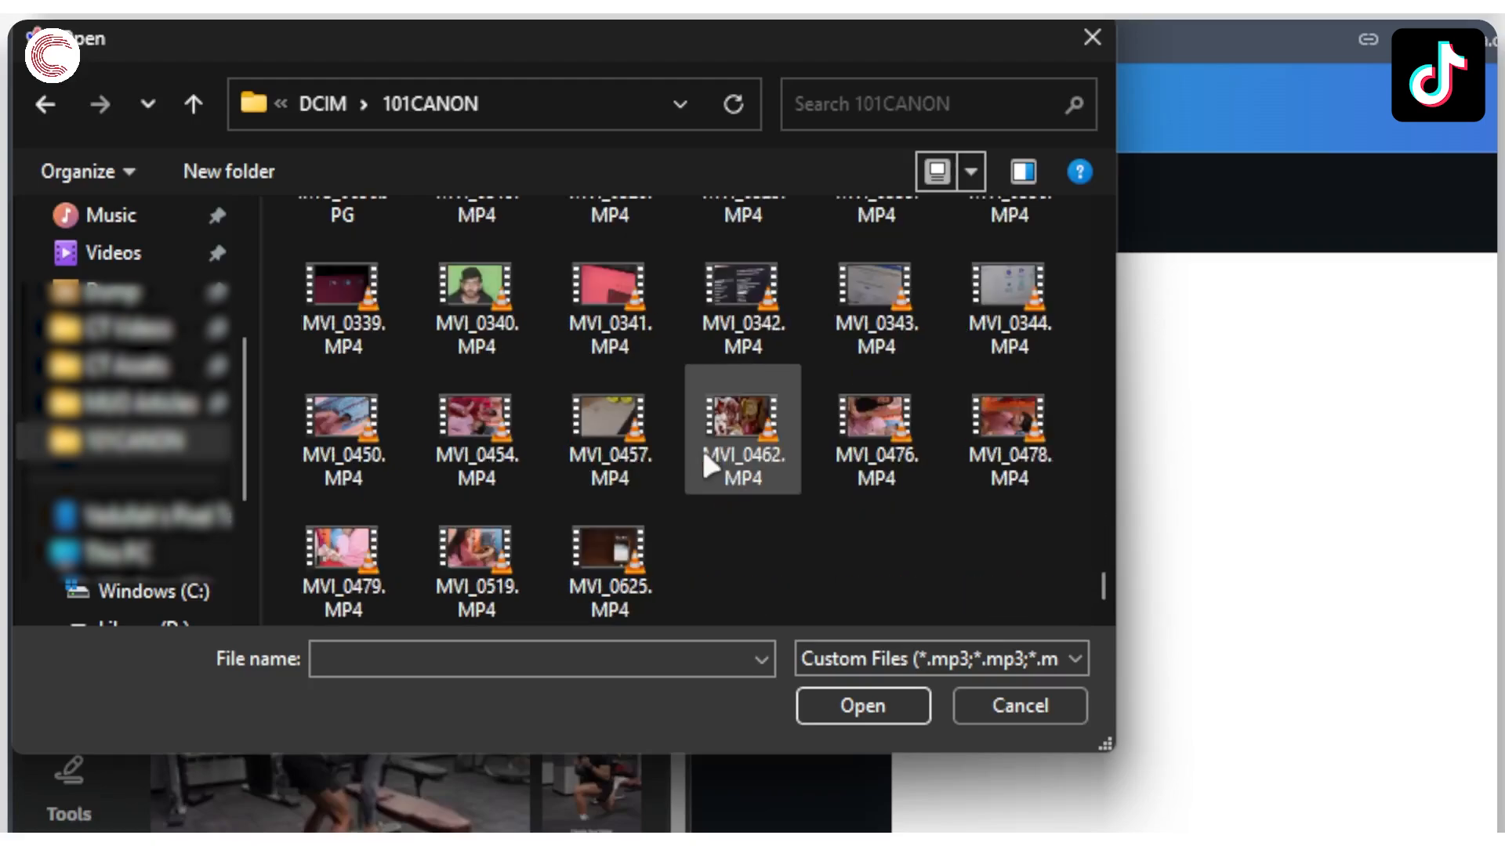
Choose MVI_0342.MP4 and upload it to the video library
click(610, 564)
click(713, 297)
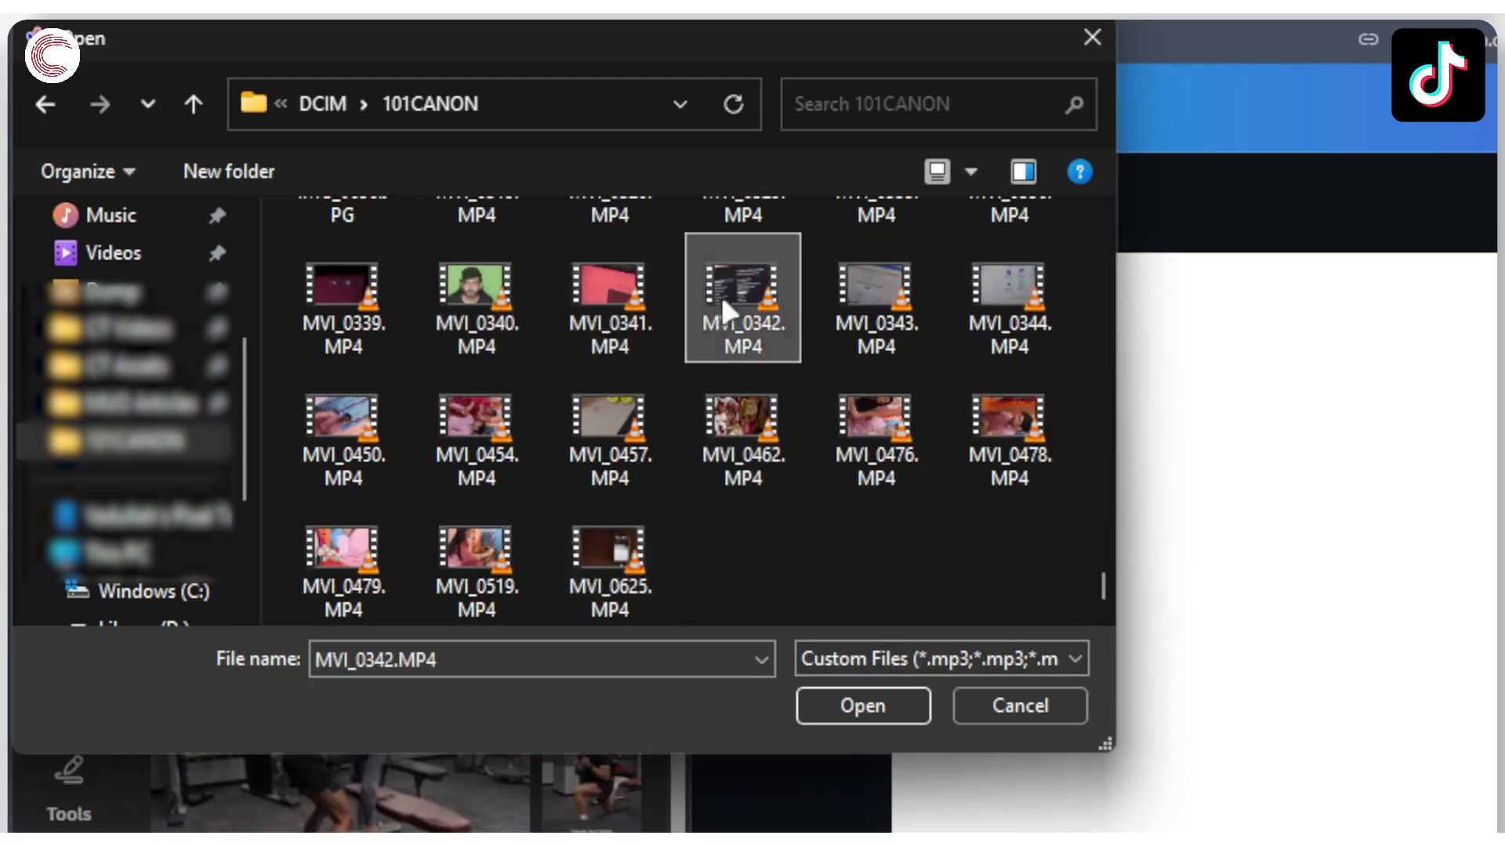
double_click(722, 300)
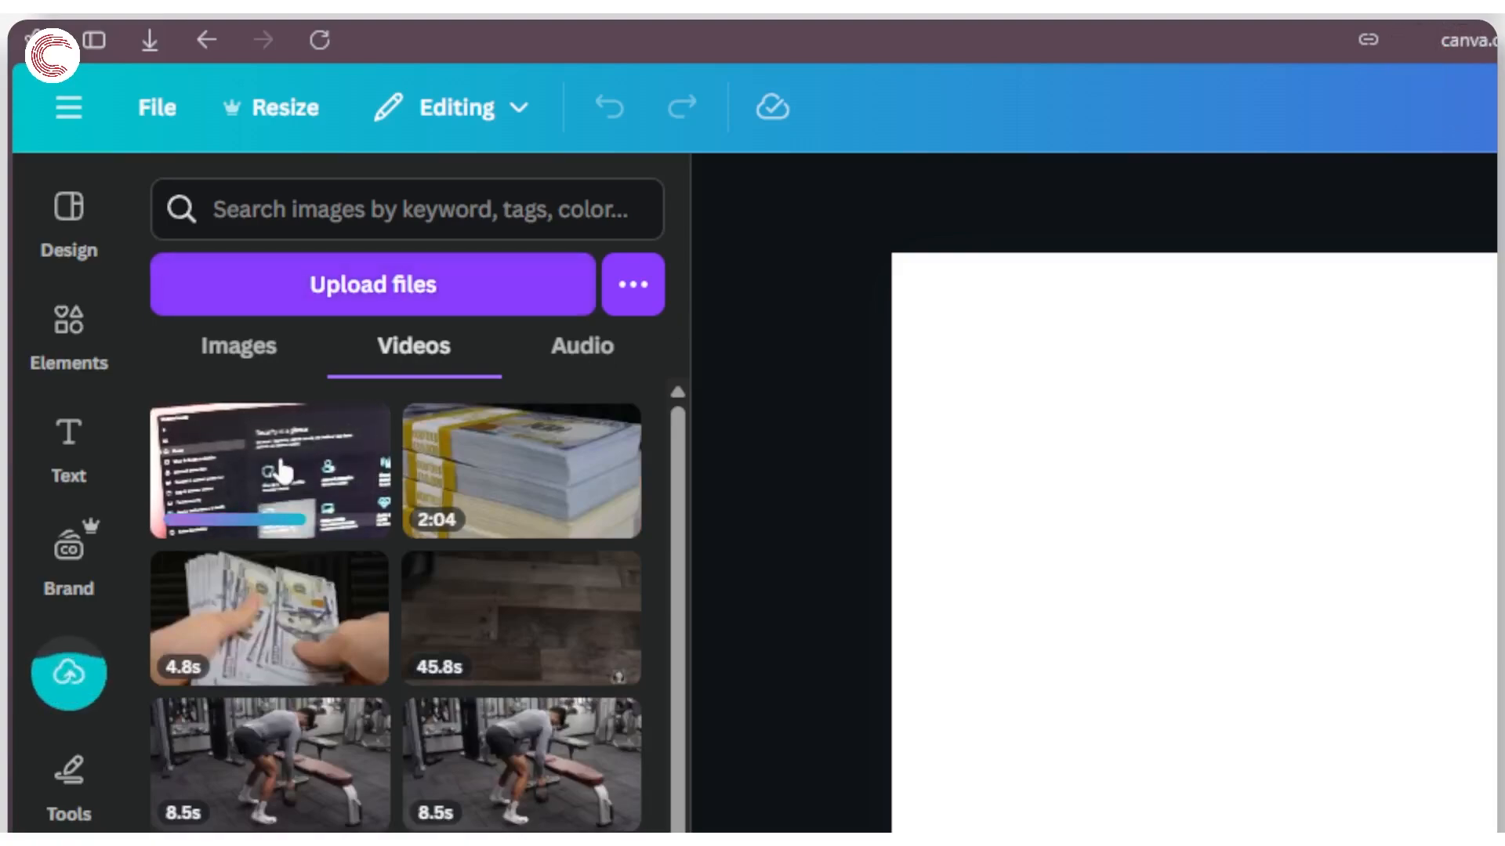
Add the newly uploaded Windows Security clip to the page and enlarge it to fill the whole canvas
click(293, 482)
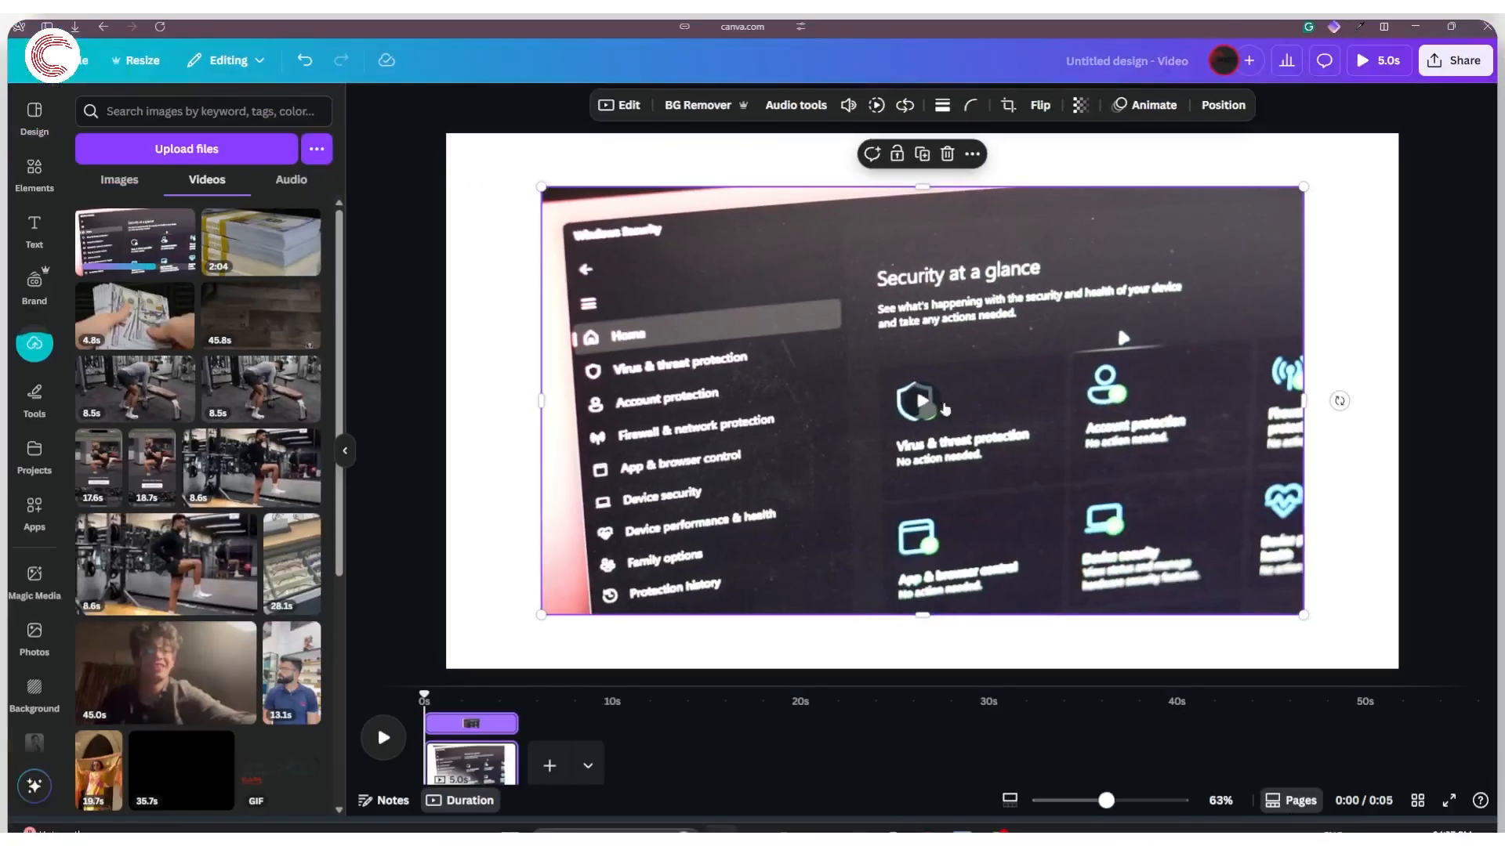
drag(946, 388, 878, 319)
drag(1208, 561, 1420, 624)
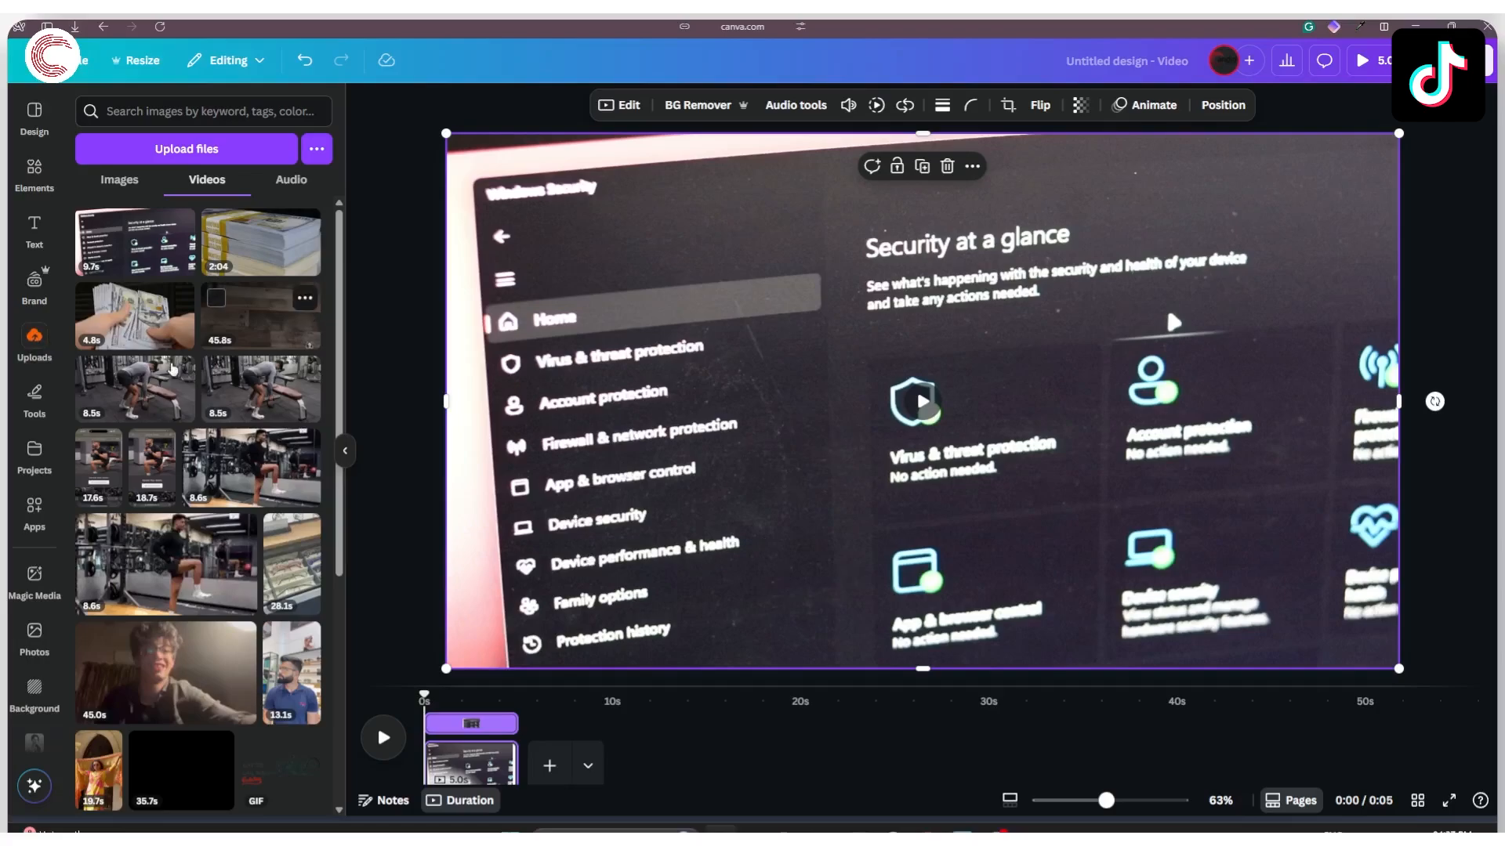
click(36, 344)
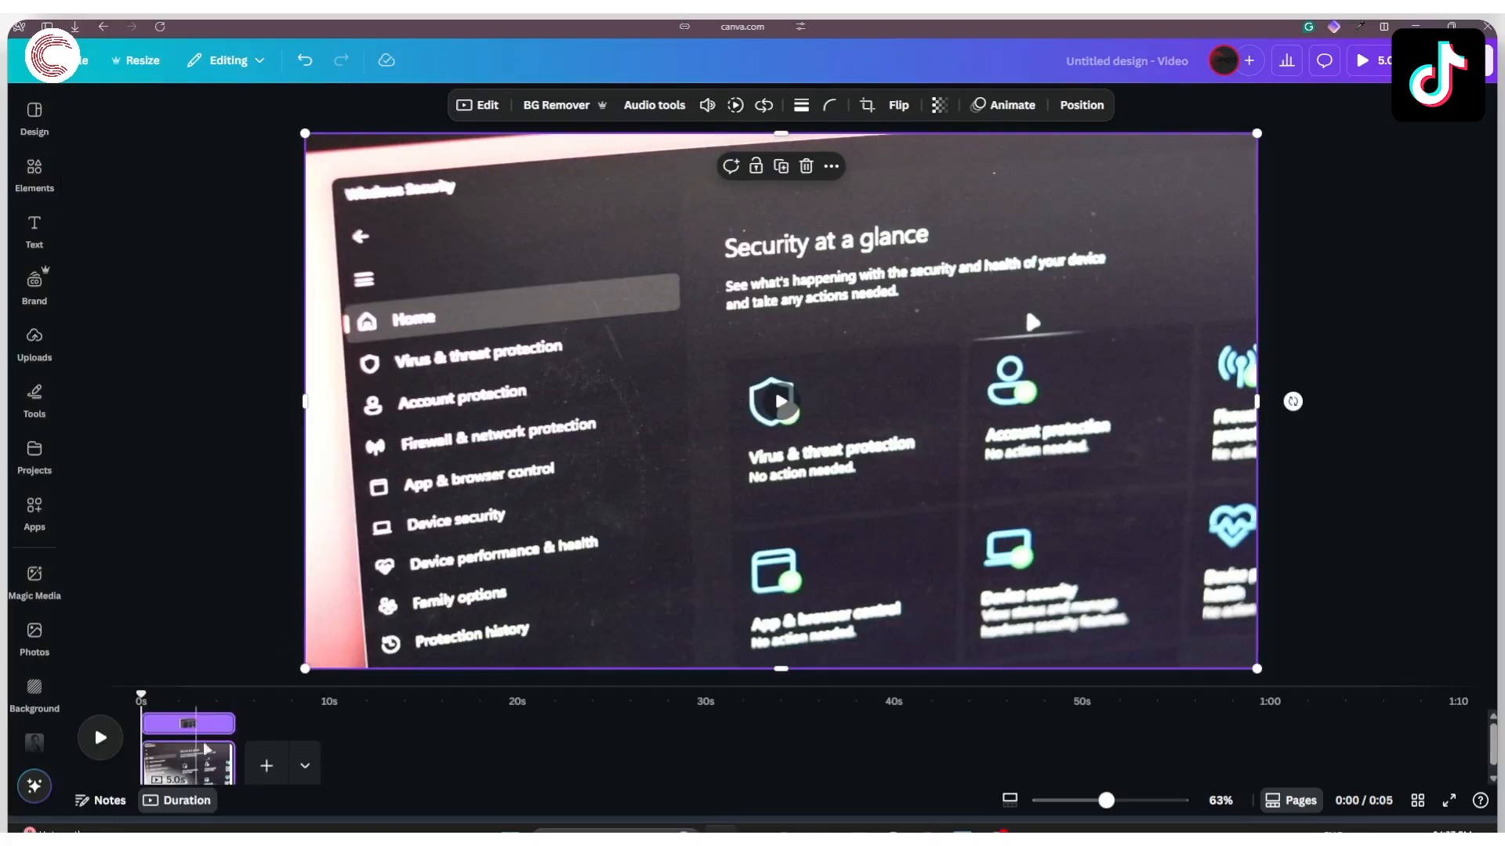
click(35, 338)
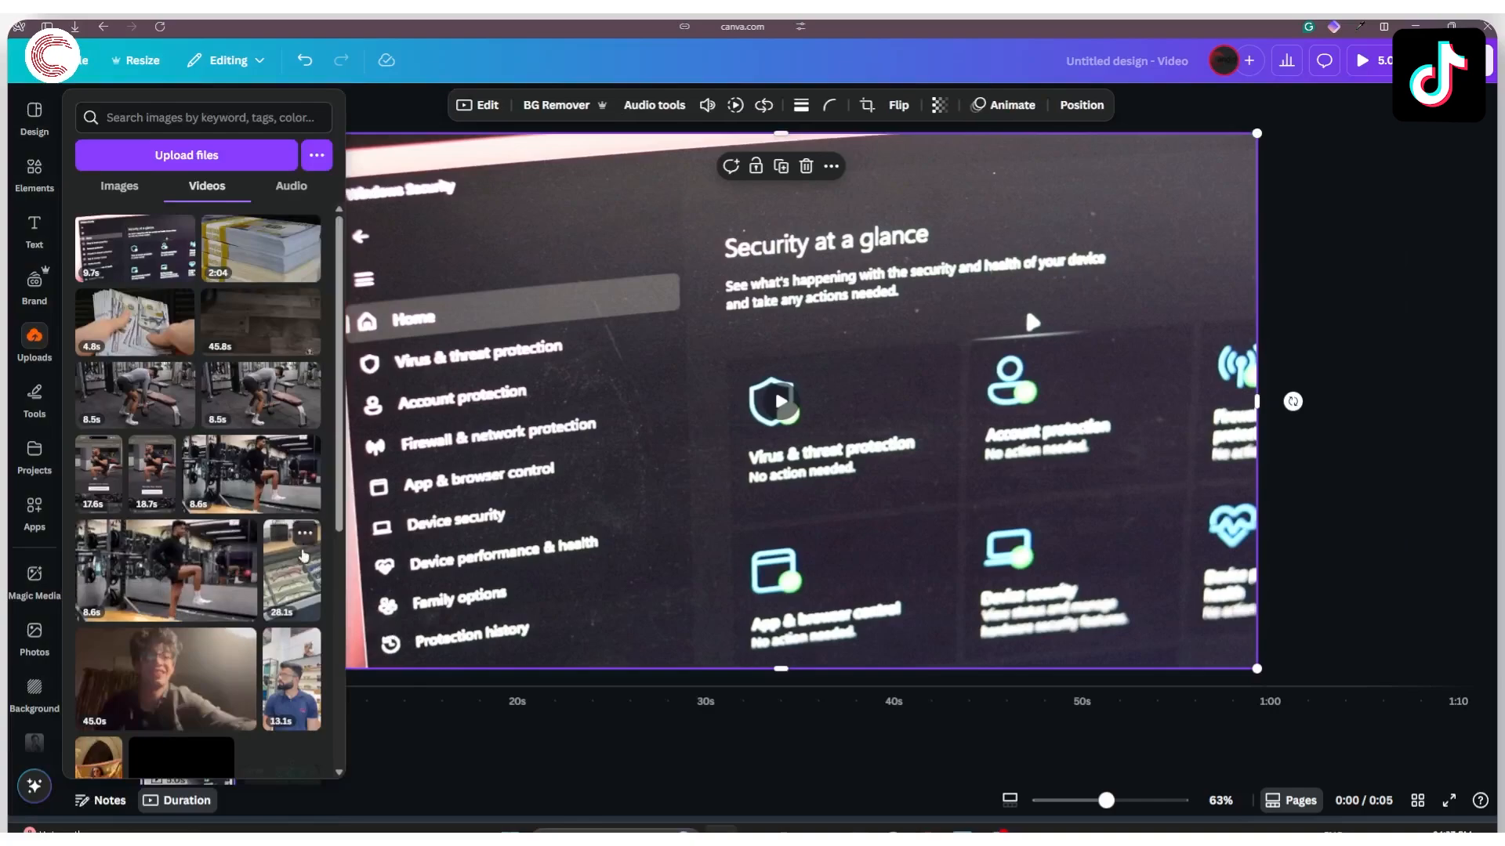
click(256, 537)
click(439, 486)
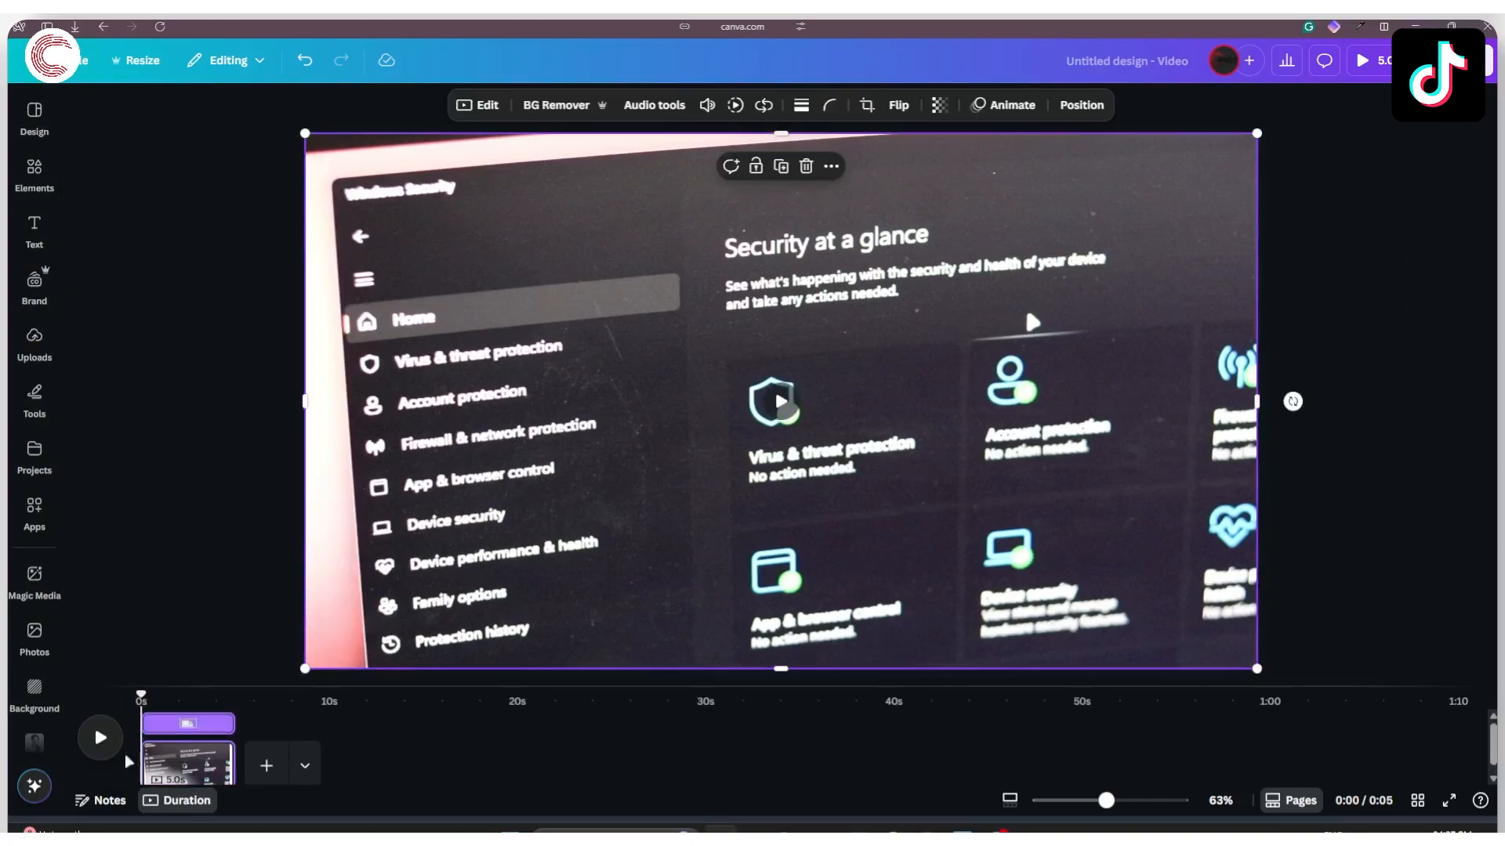
Deselect the clip on the page and play the video to preview it
click(219, 627)
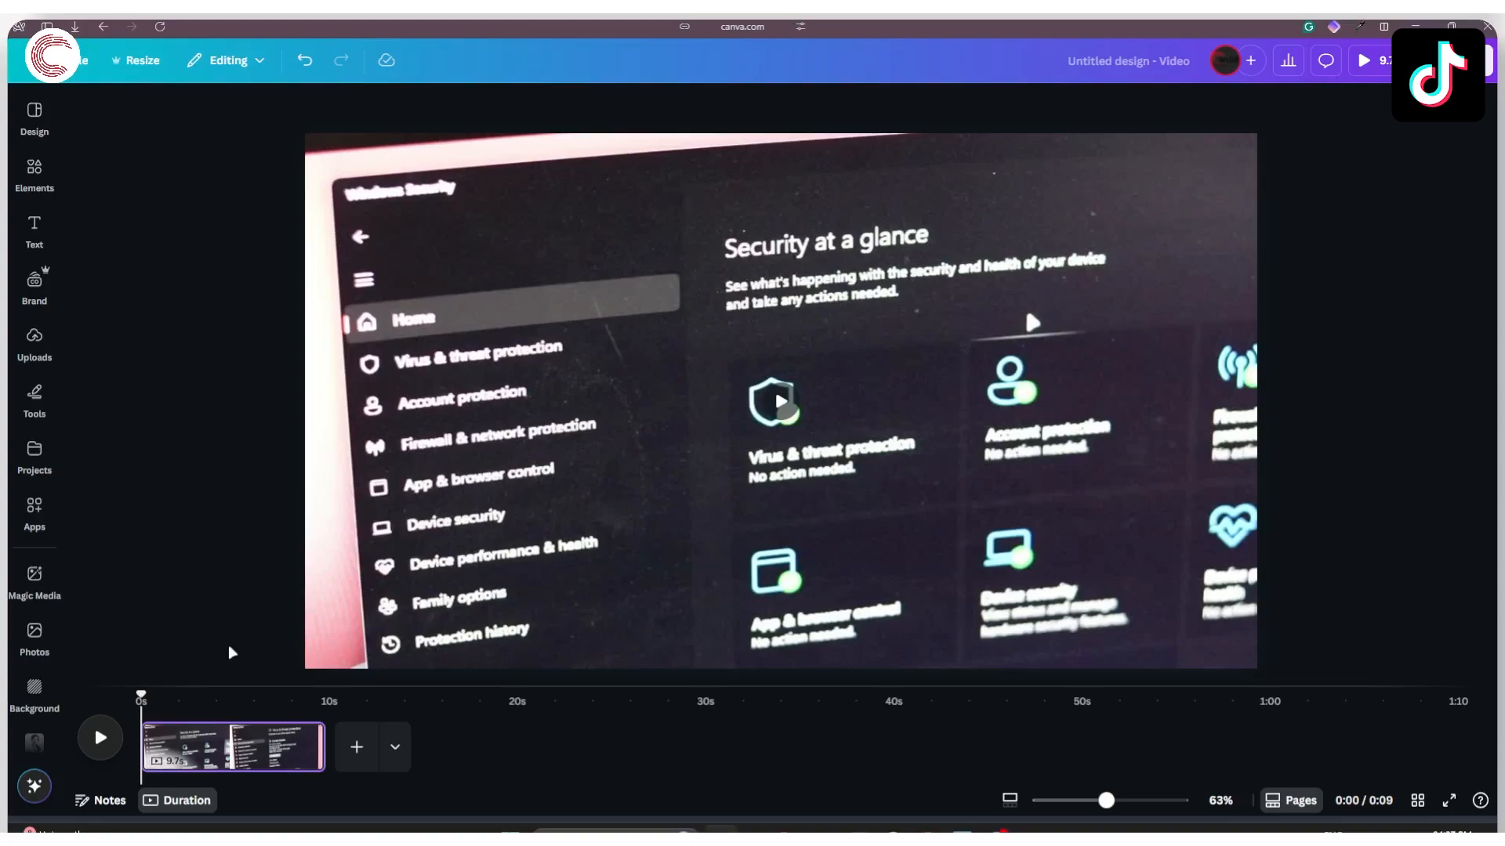
click(93, 752)
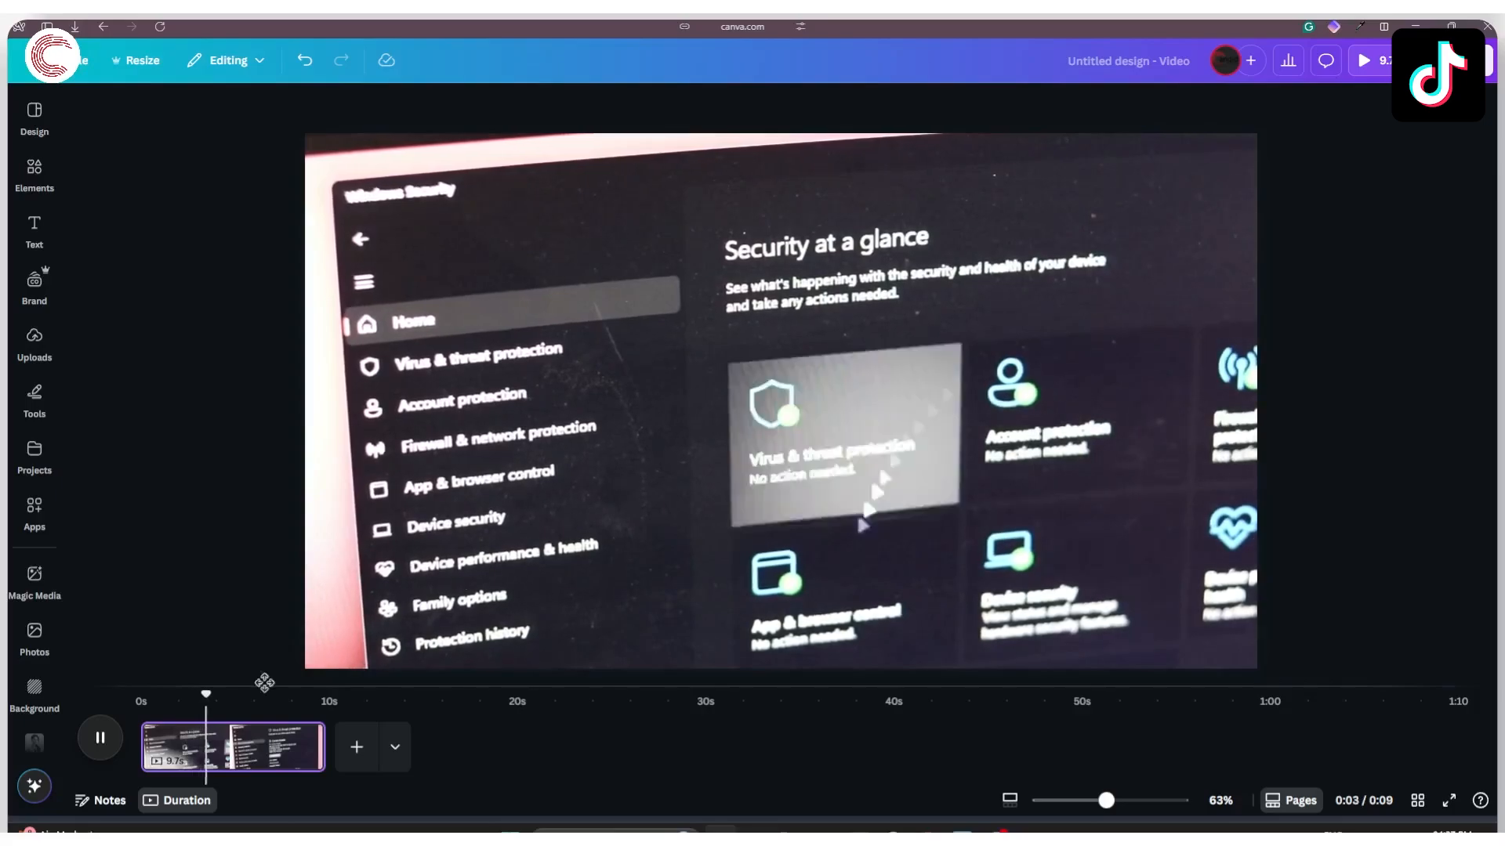
click(211, 688)
Place the playhead at 4.6 s on the clip and review the page options, including Split page
mouse_move(211, 689)
mouse_down()
mouse_move(285, 694)
mouse_move(207, 705)
mouse_move(285, 694)
mouse_move(175, 693)
mouse_move(266, 692)
mouse_move(225, 710)
mouse_up()
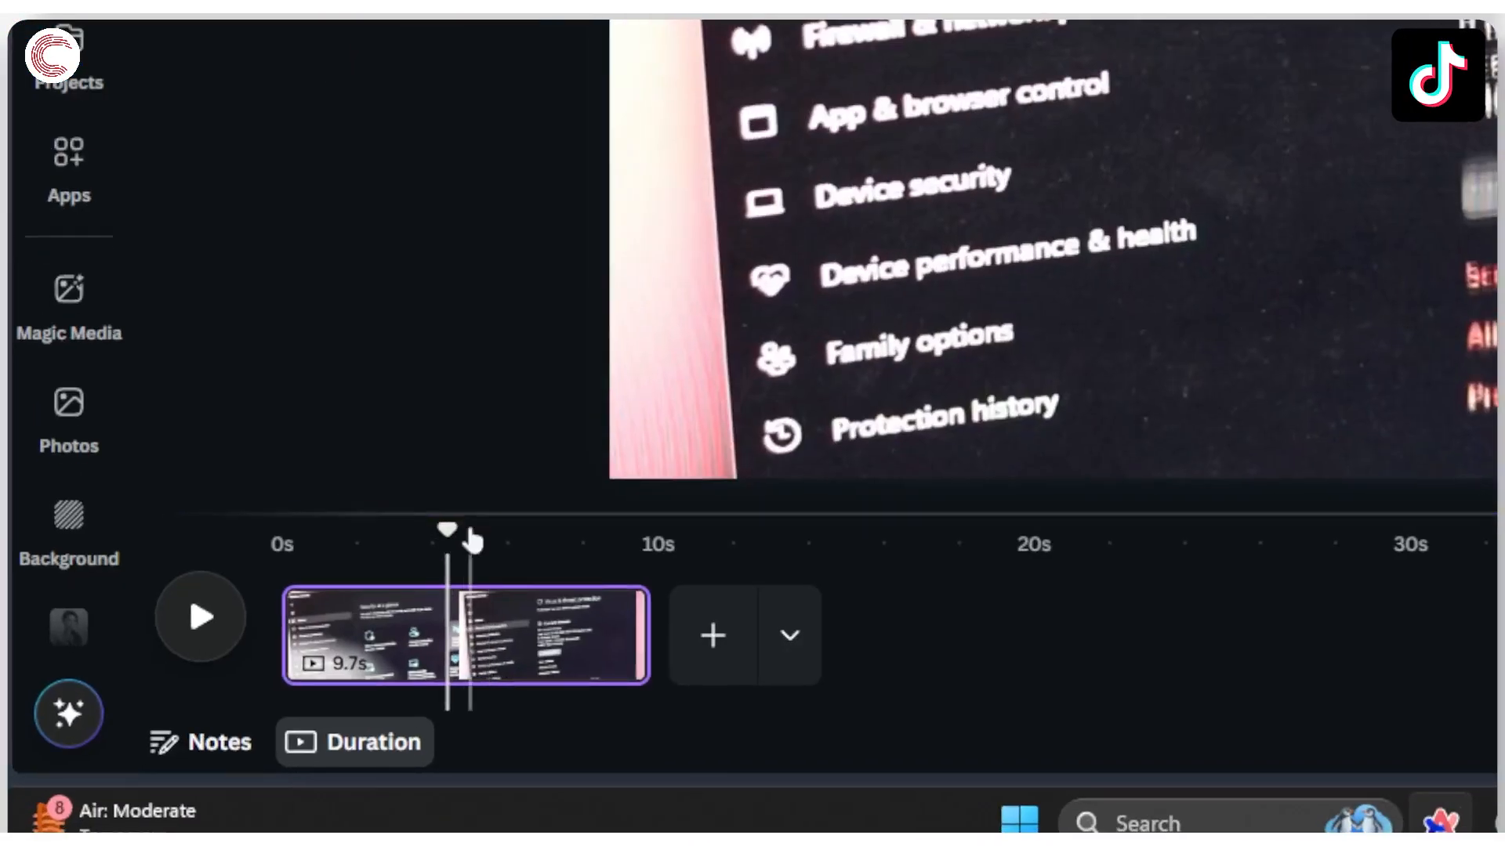
mouse_move(449, 534)
mouse_down()
mouse_move(470, 539)
mouse_move(457, 541)
mouse_up()
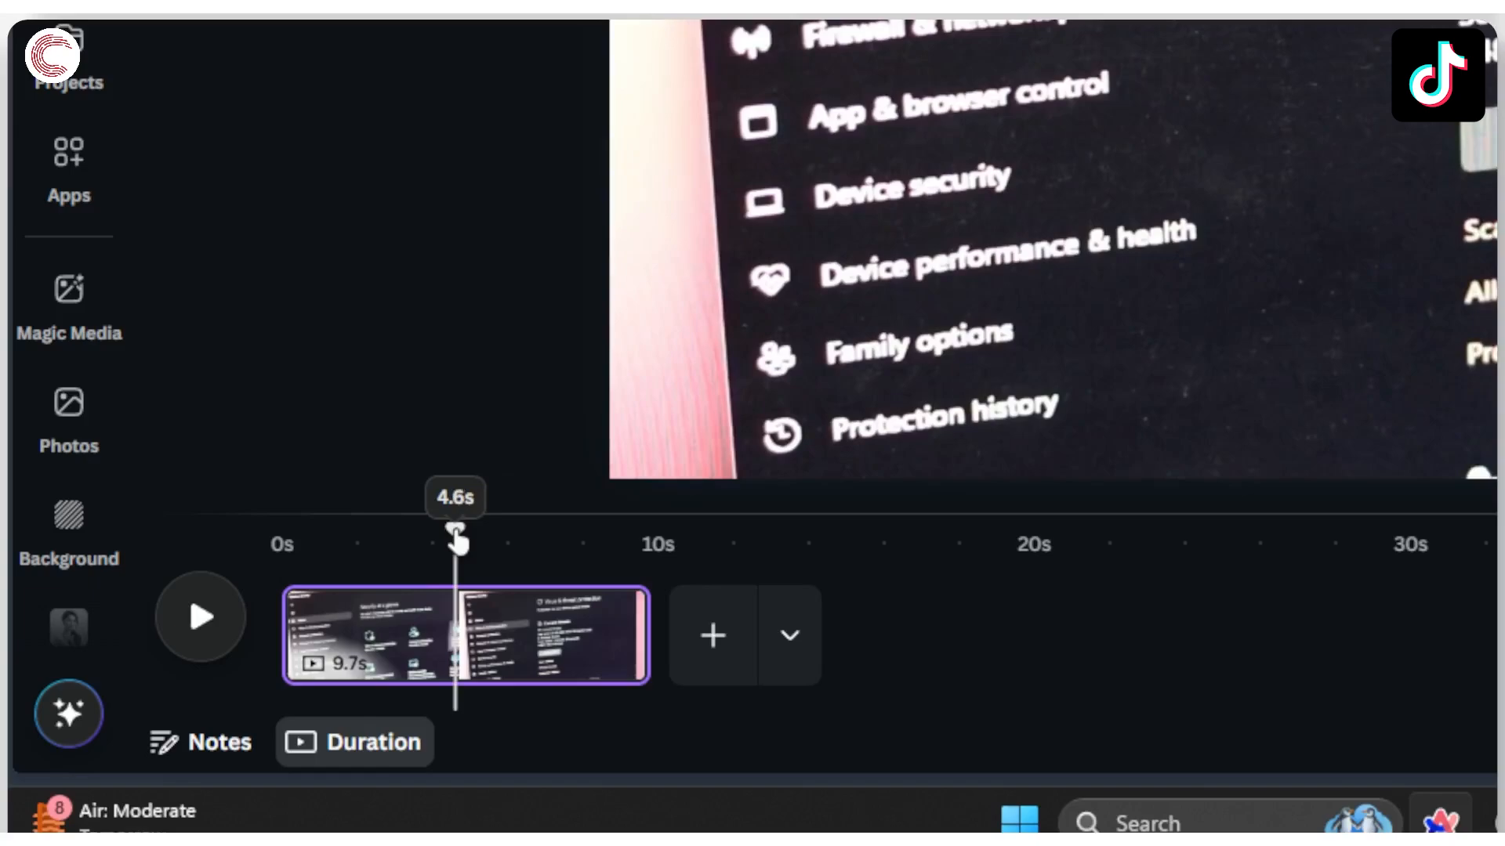
right_click(461, 629)
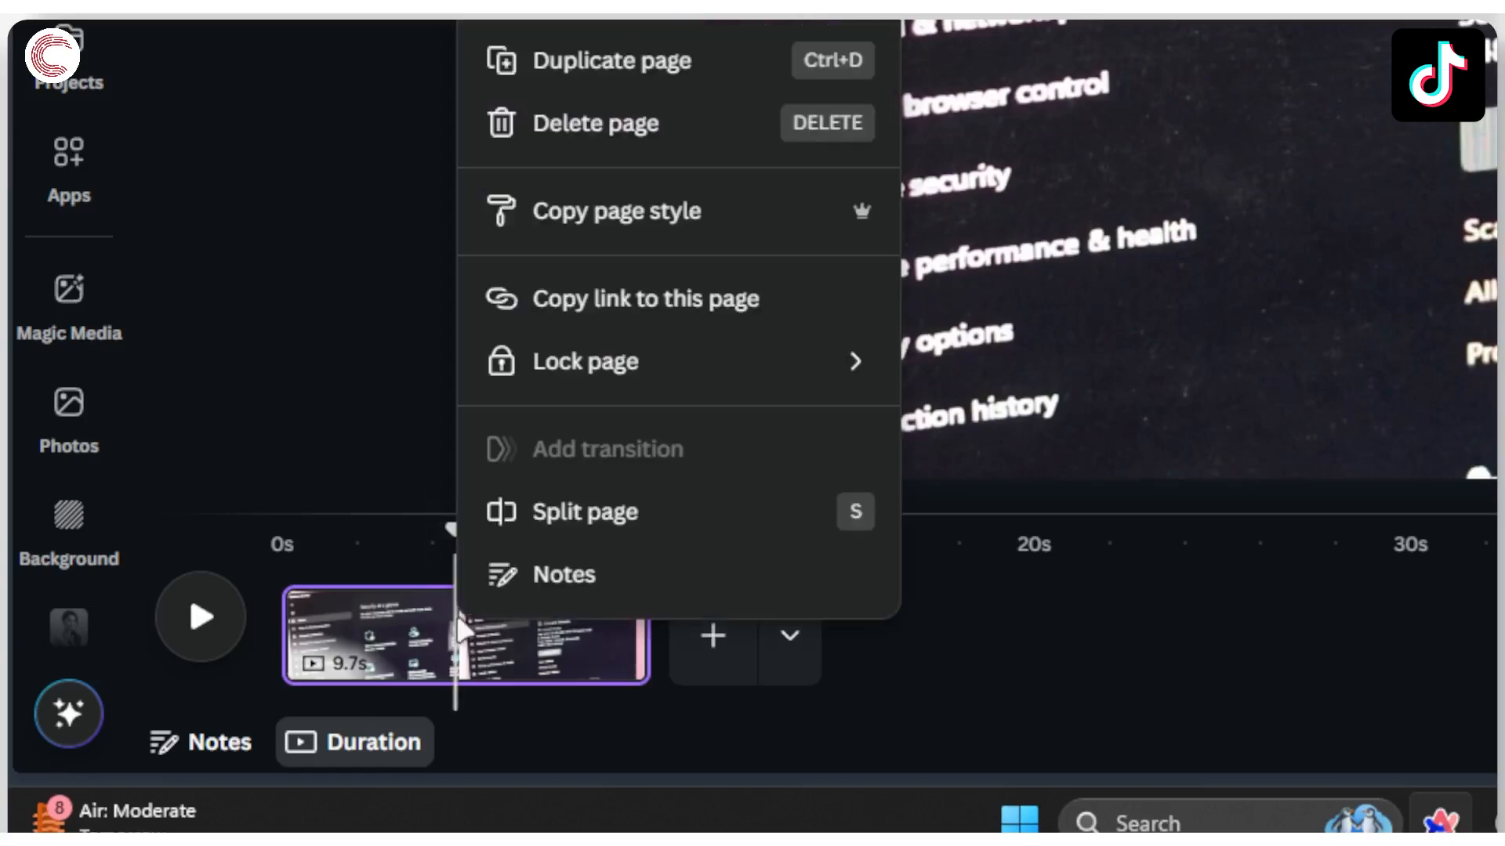
click(434, 649)
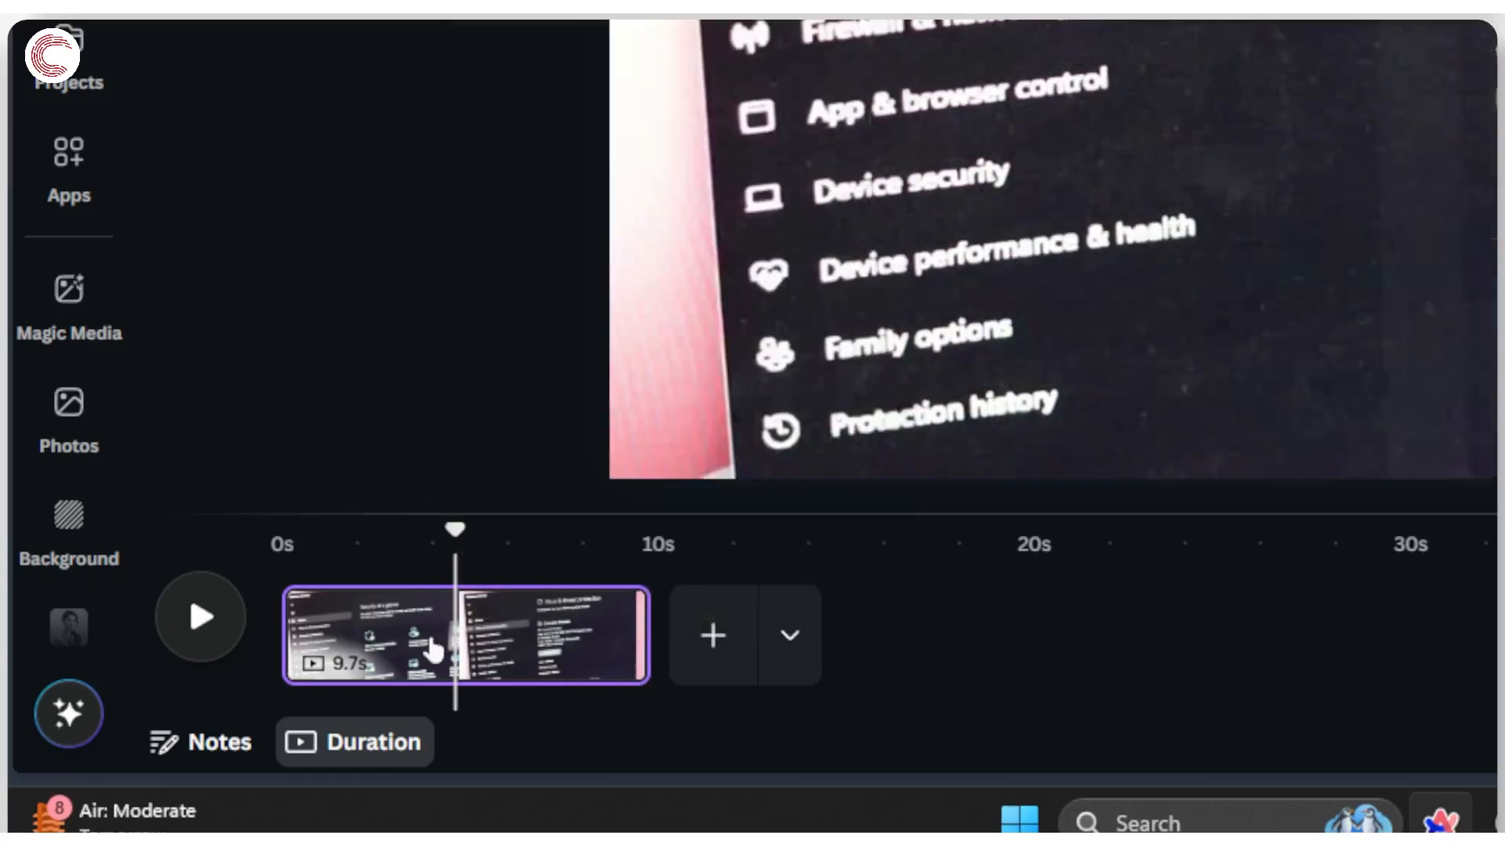
right_click(456, 545)
click(438, 613)
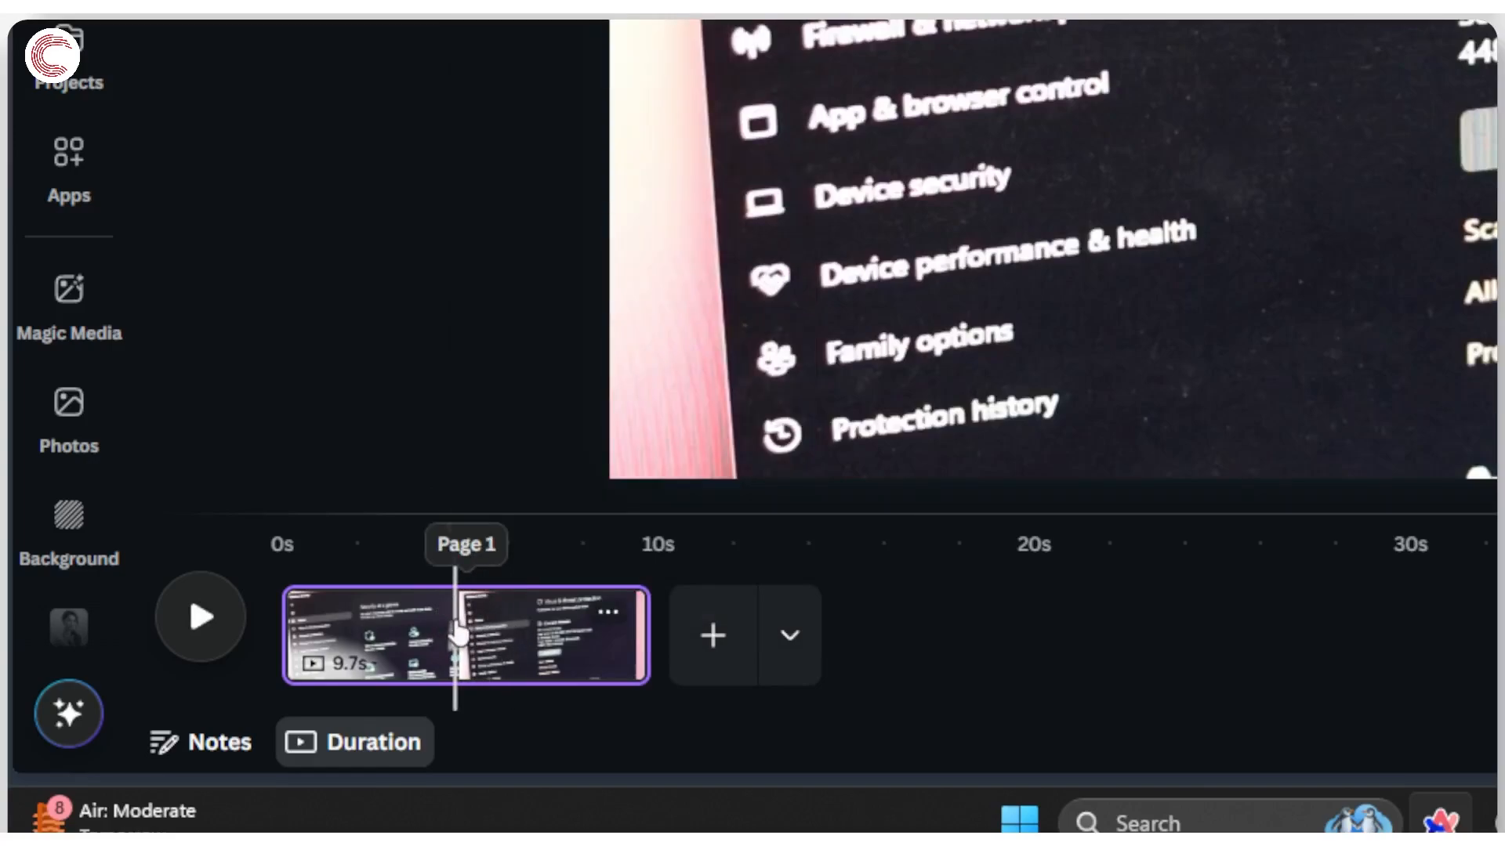
right_click(459, 631)
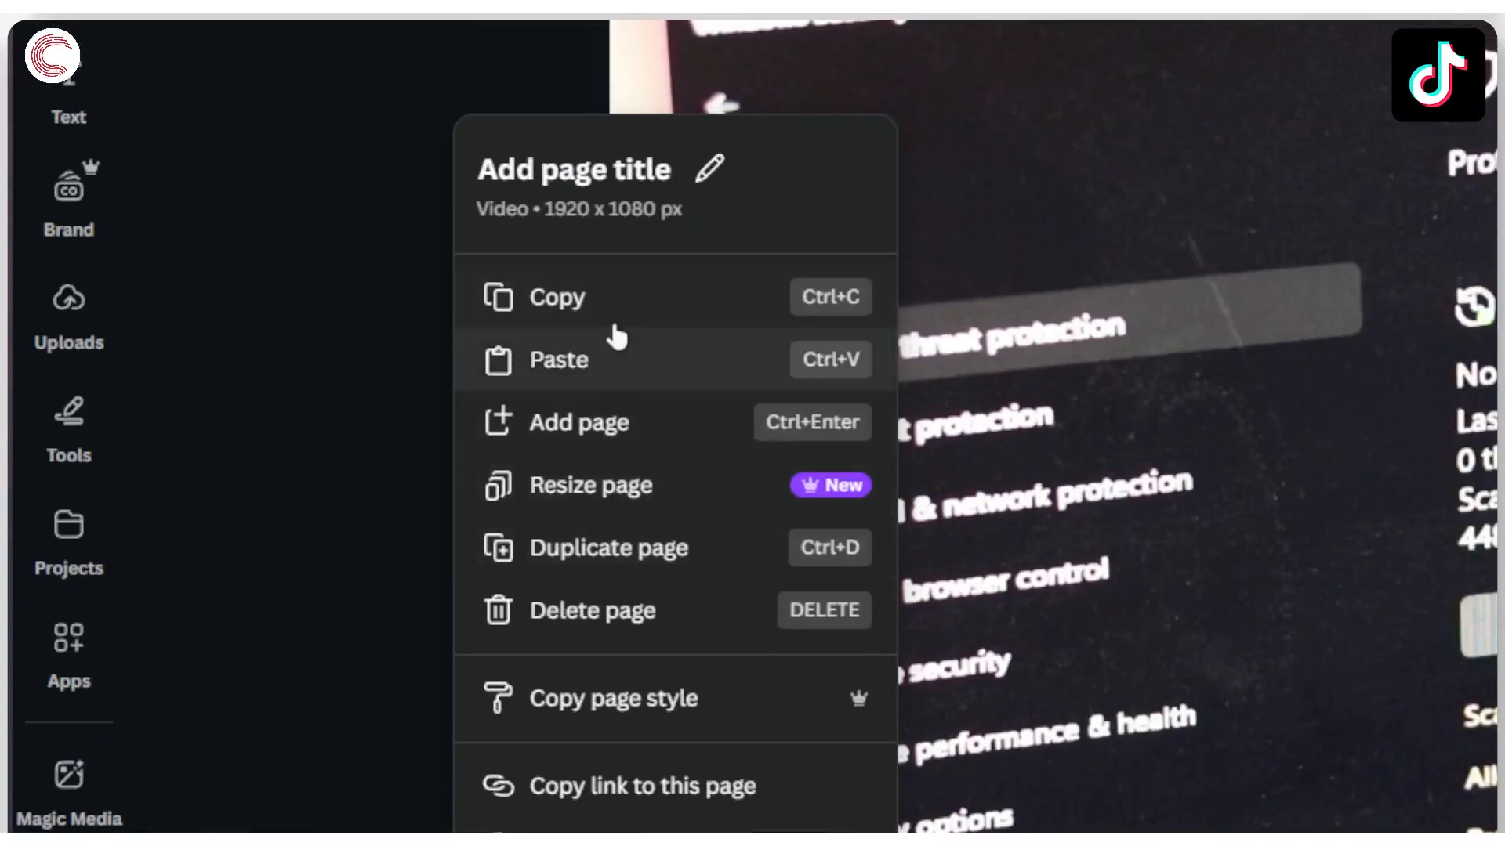
click(371, 517)
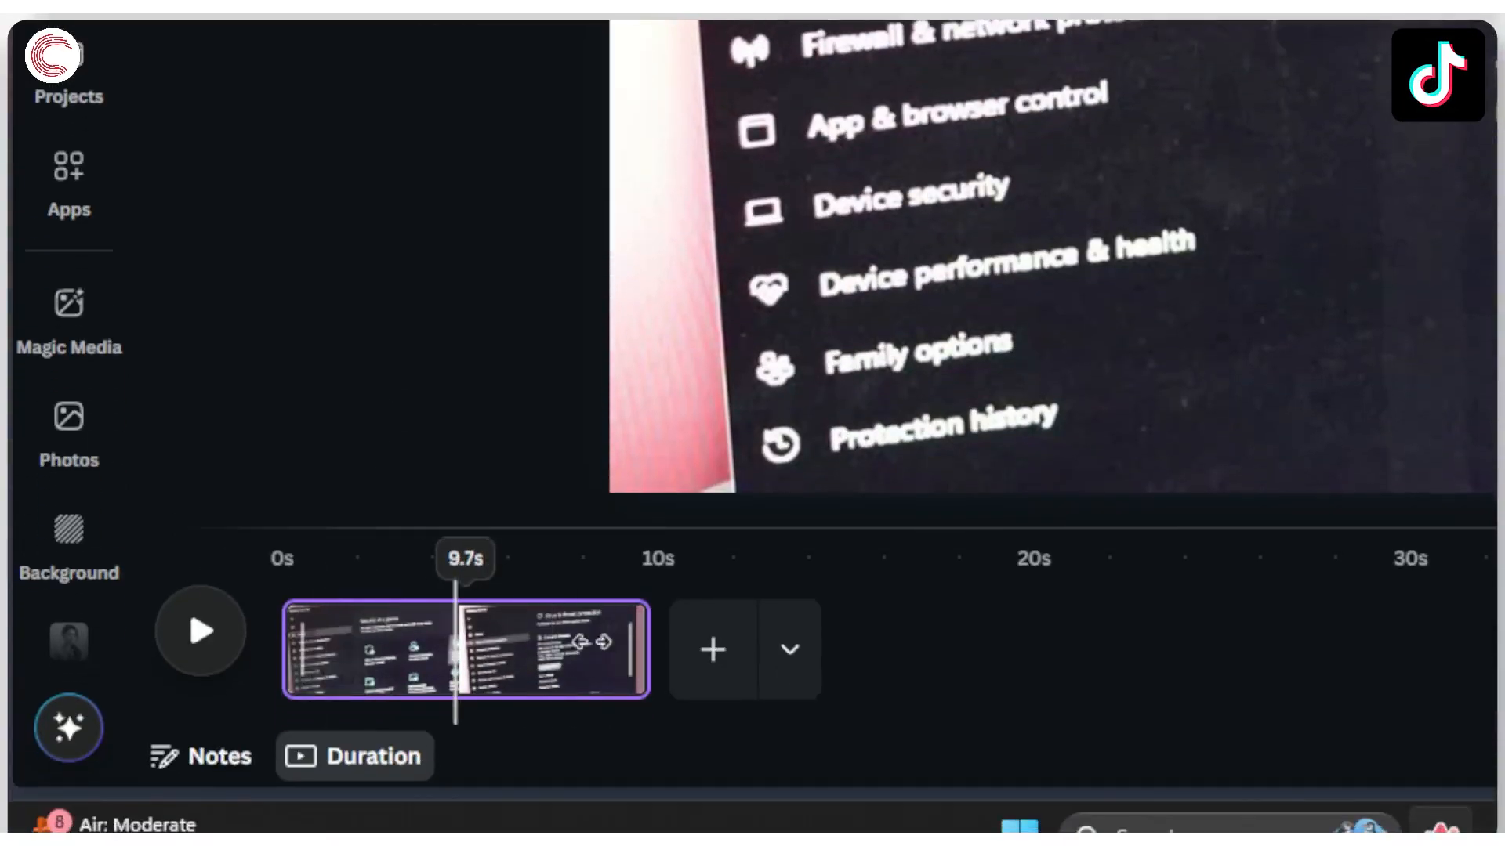
Trim the Windows Security clip at both ends to 6.9 seconds and check its page options
drag(637, 650, 578, 649)
drag(302, 651, 329, 651)
right_click(396, 662)
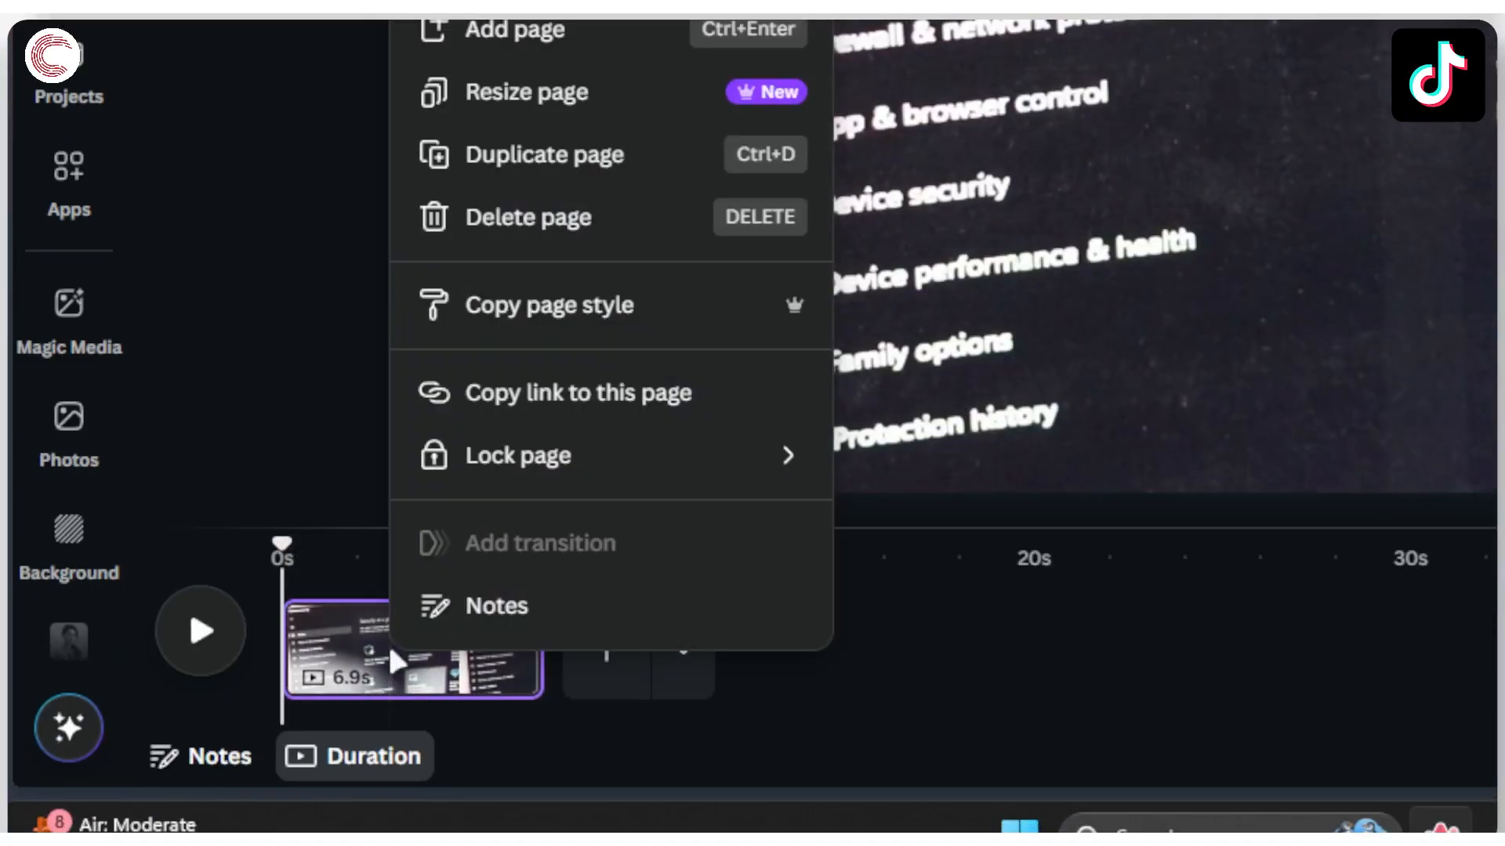
click(425, 676)
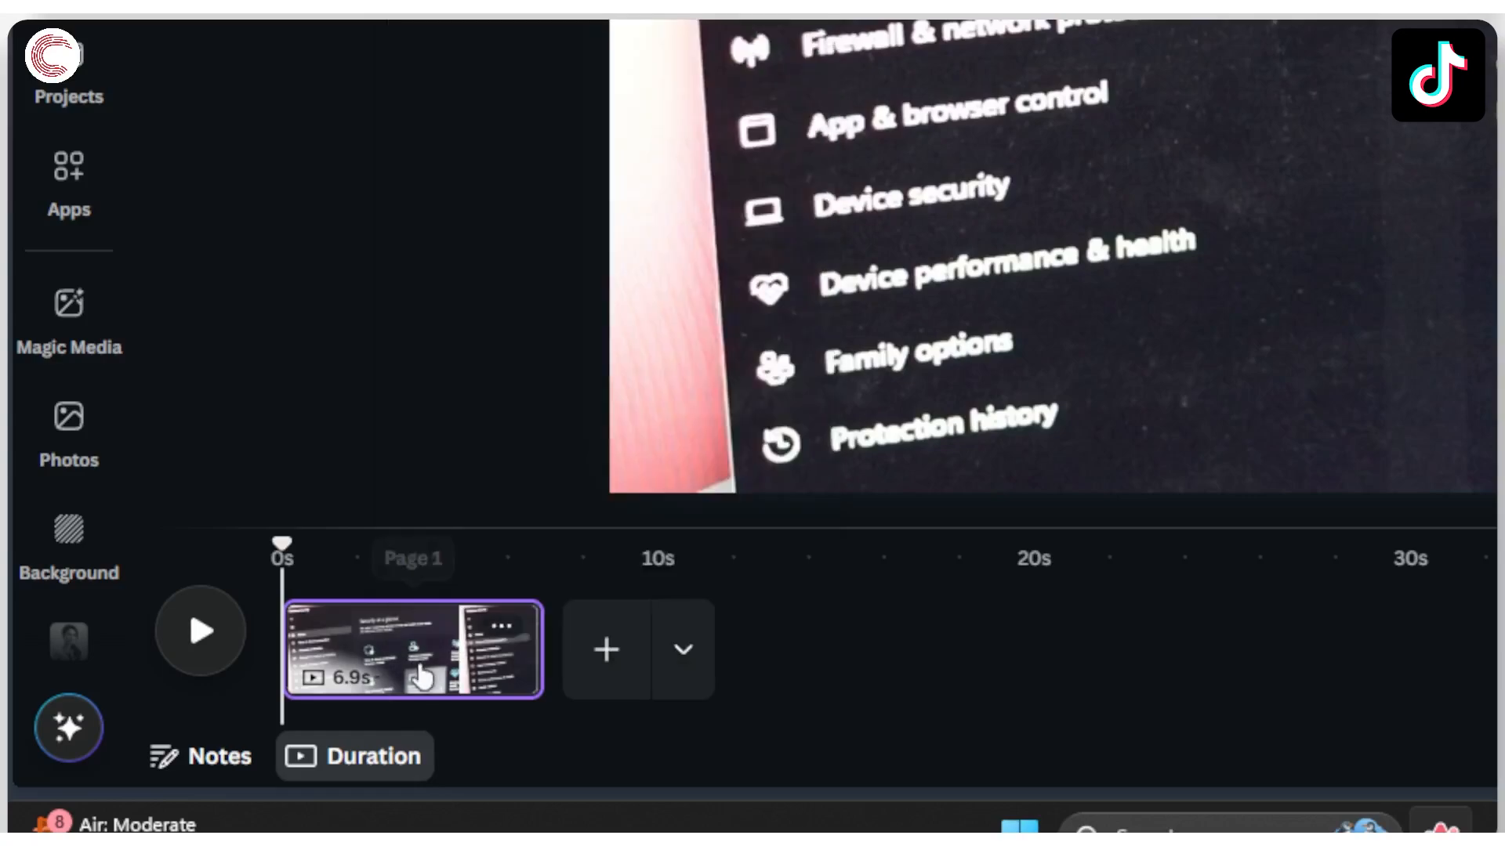
click(501, 626)
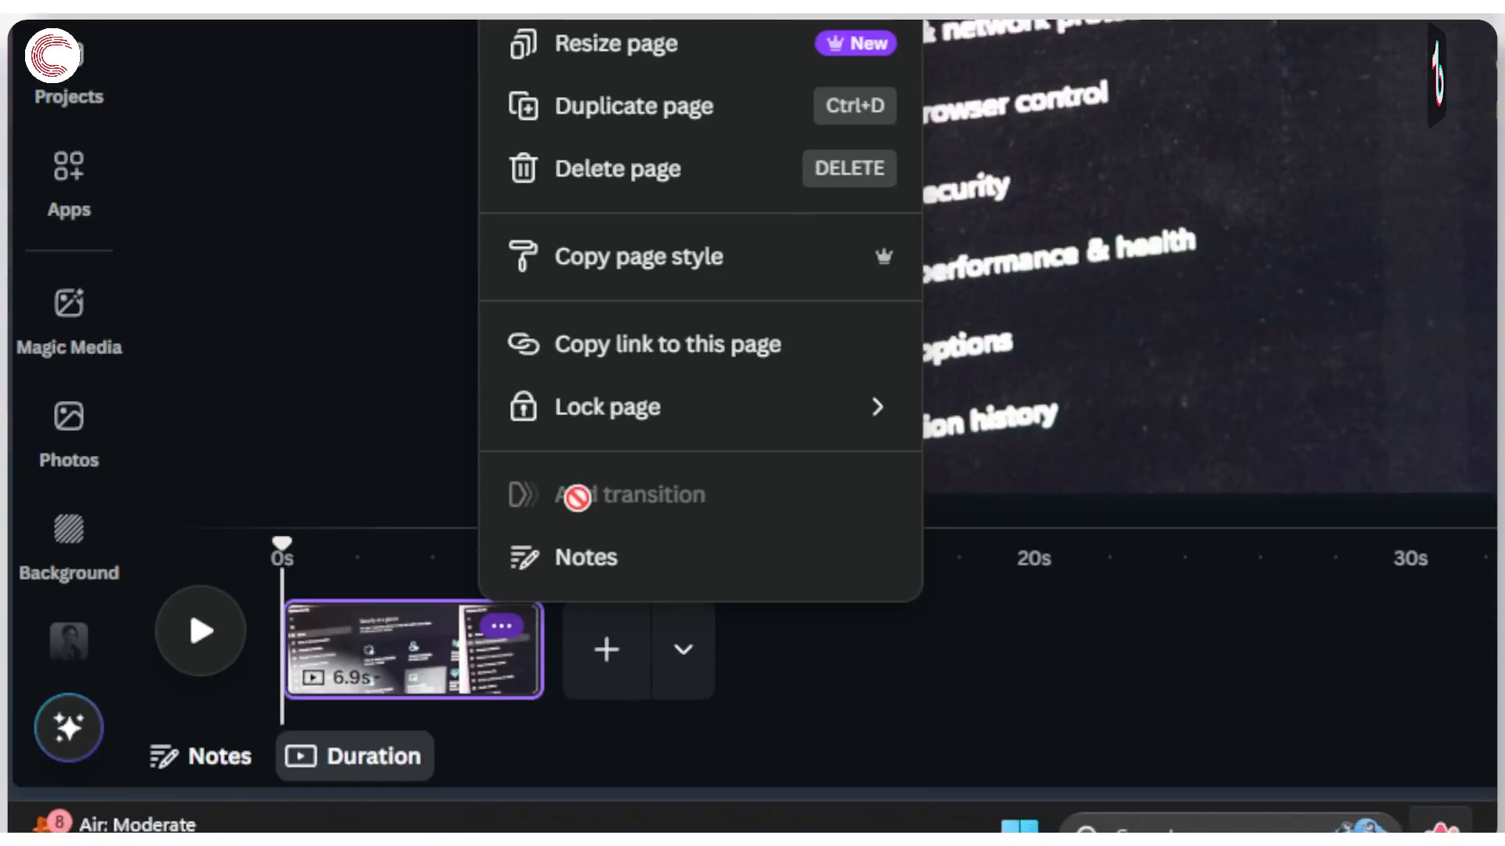
click(416, 650)
Add a blank page after the clip and view the other design types that can be added
click(607, 652)
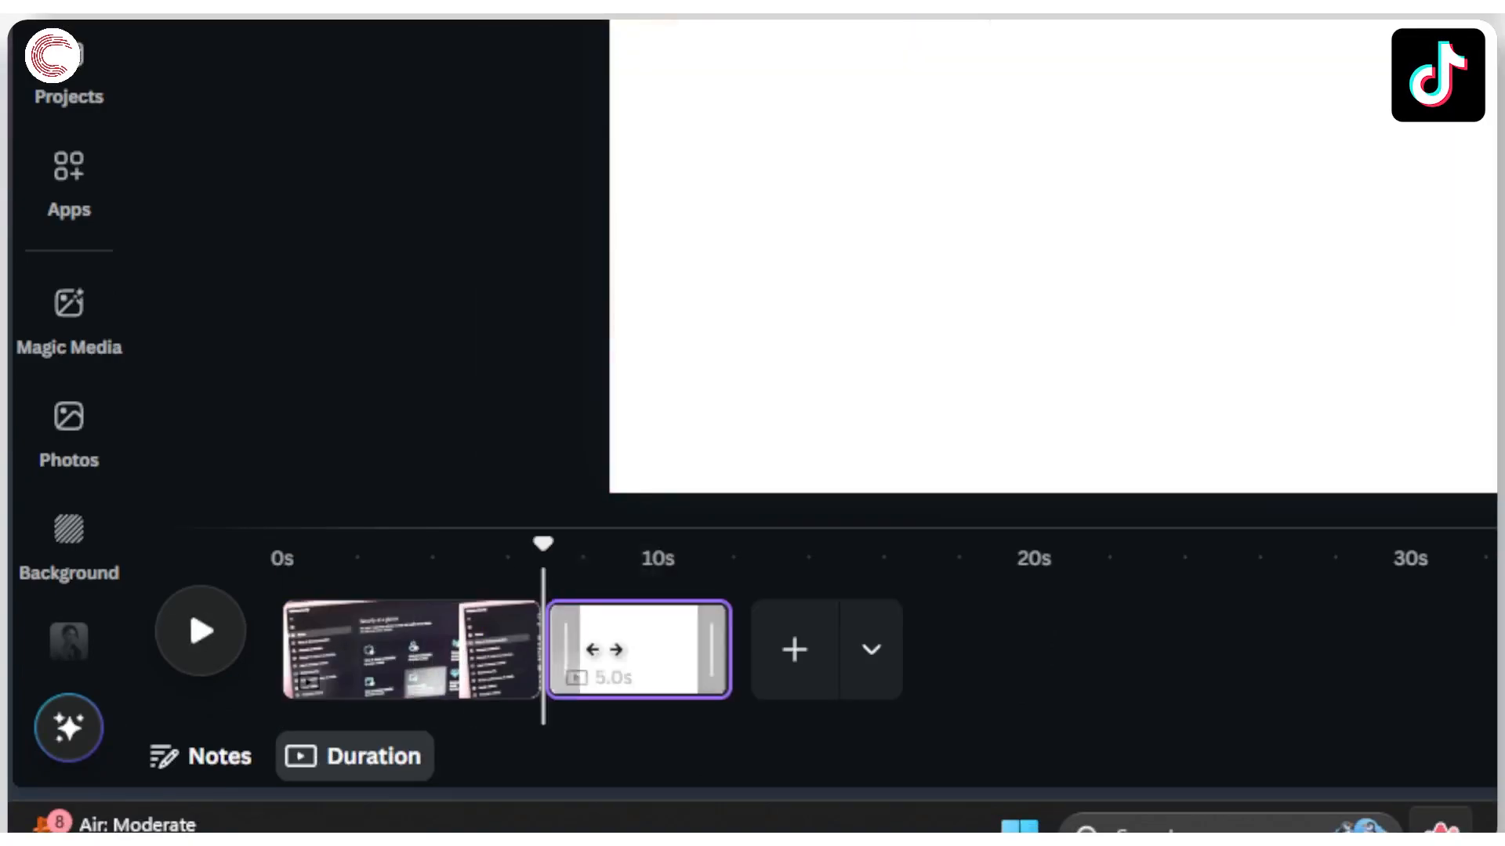
click(862, 658)
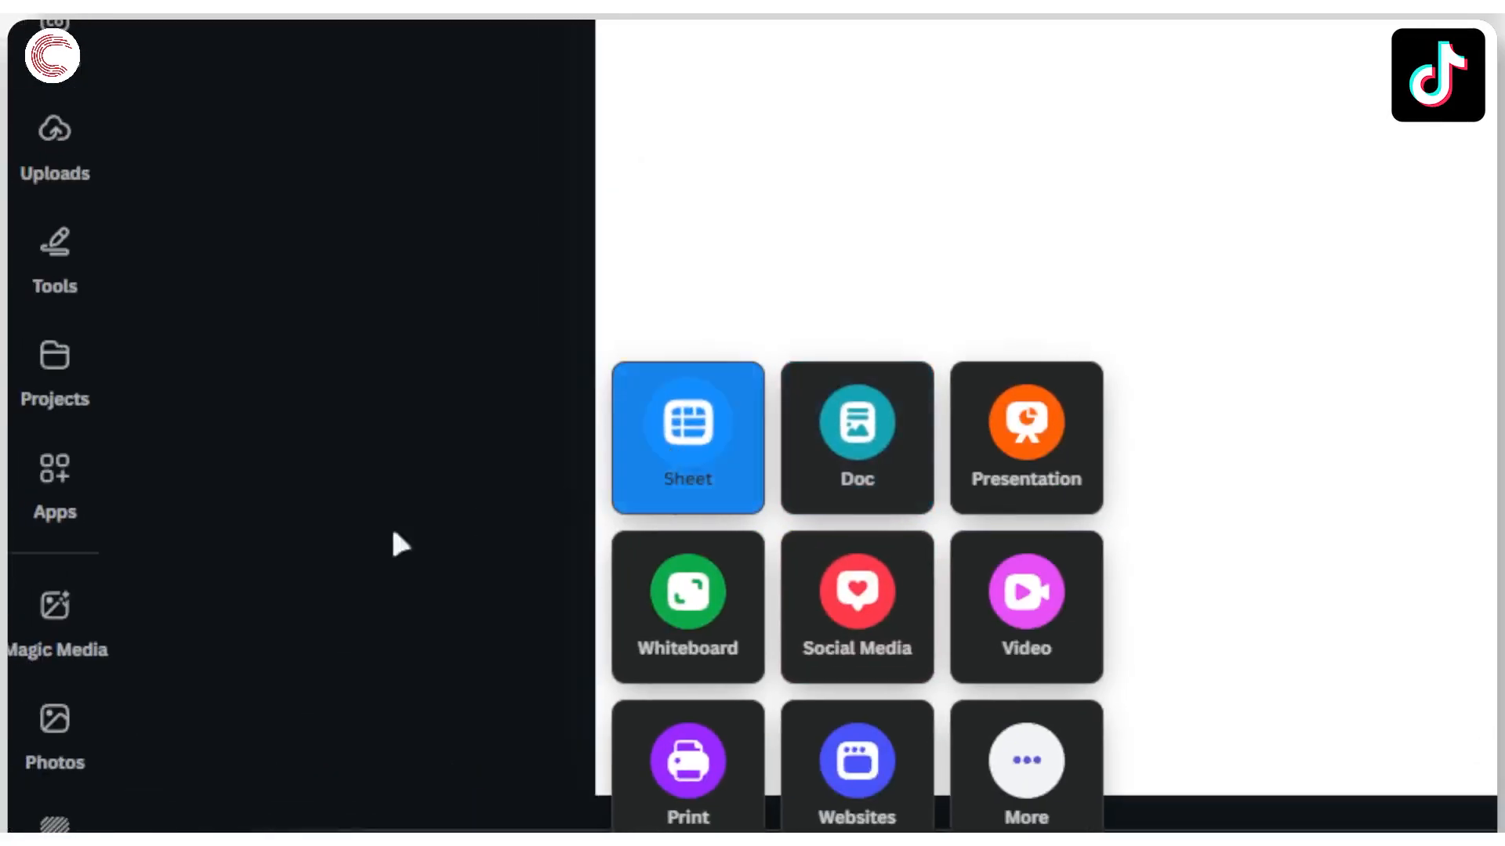
click(394, 533)
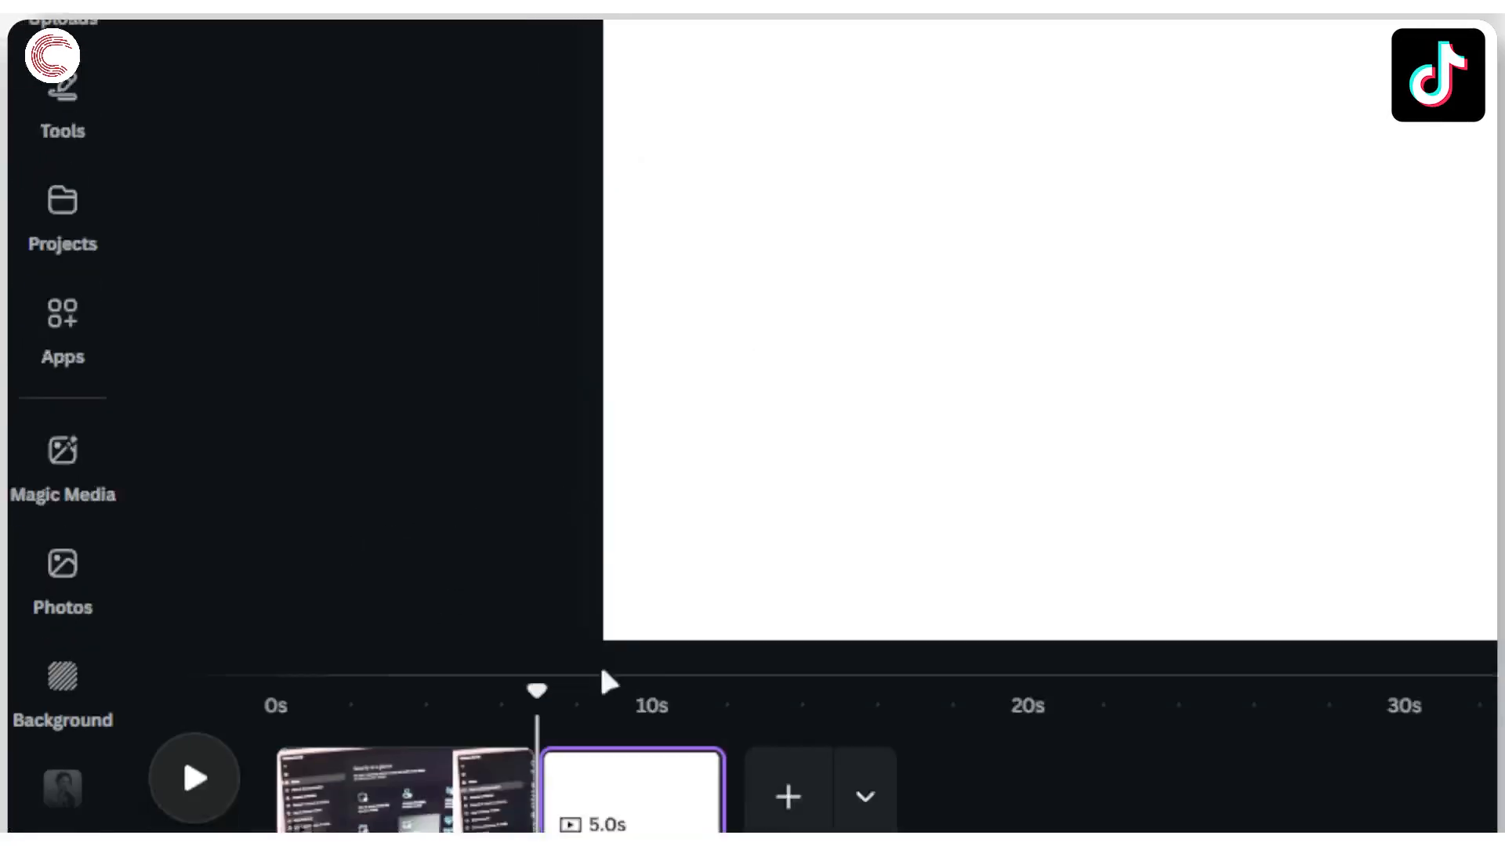
Scrub the playhead between the Windows Security clip and the blank page
drag(493, 547, 404, 553)
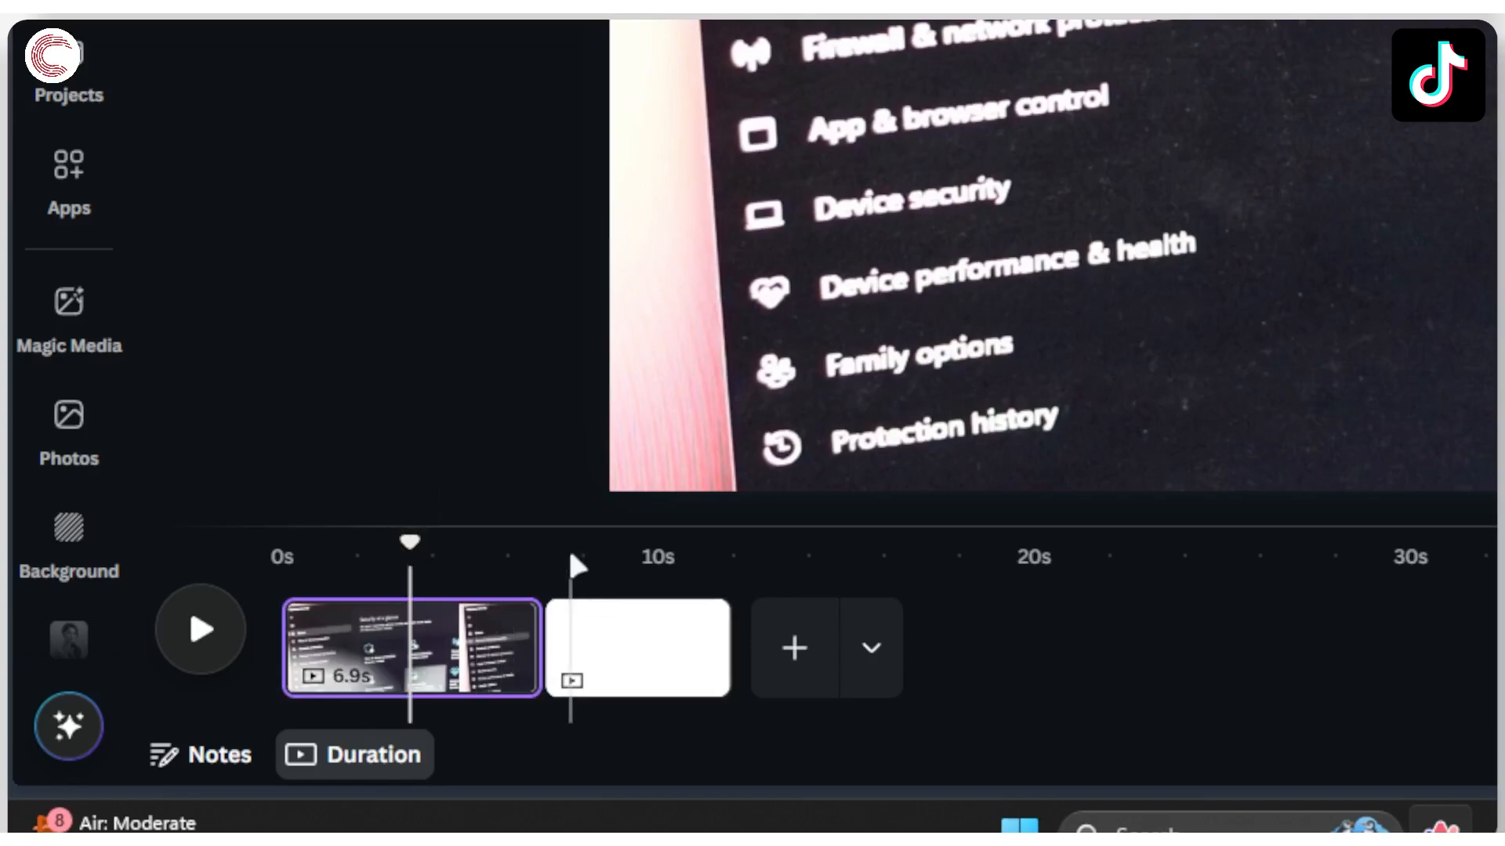
click(624, 676)
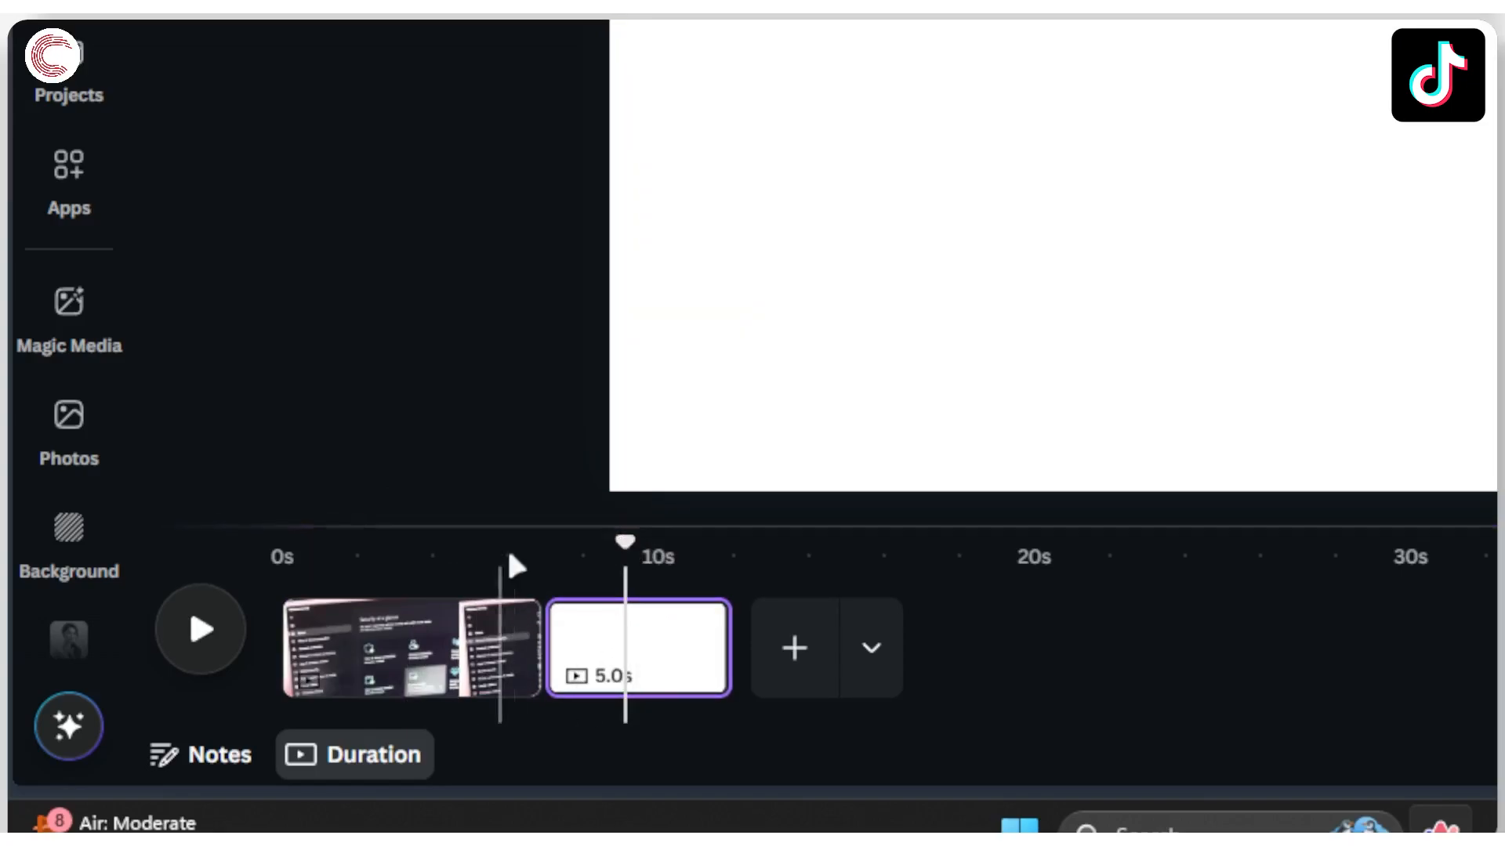
drag(629, 558, 455, 554)
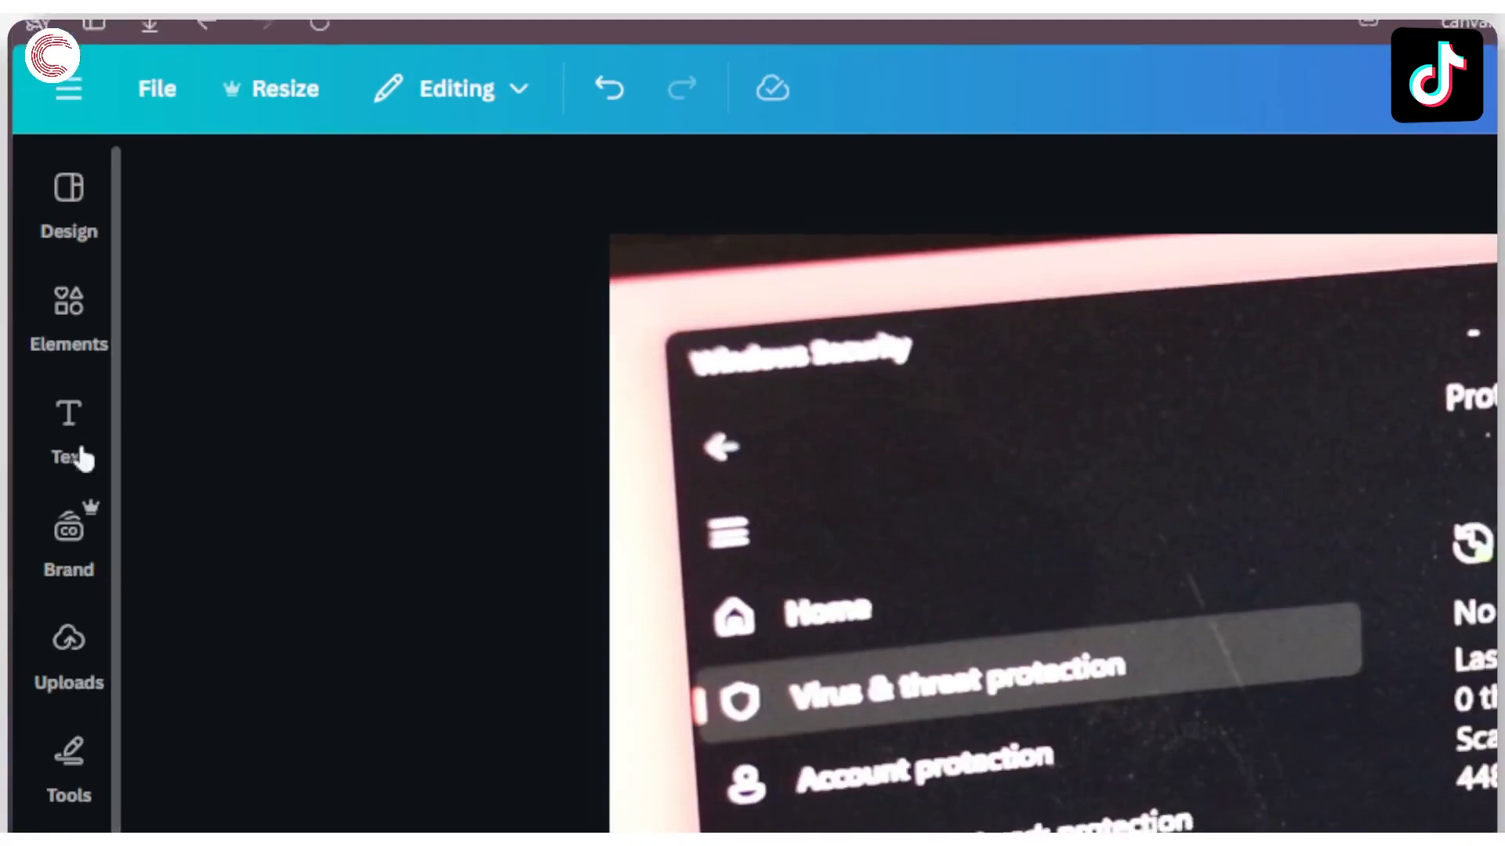
Browse the Elements library through its audio, graphics, stickers, photos, polls, mockups and sheets sections
click(79, 446)
scroll(88, 549, down, 1)
scroll(74, 451, down, 3)
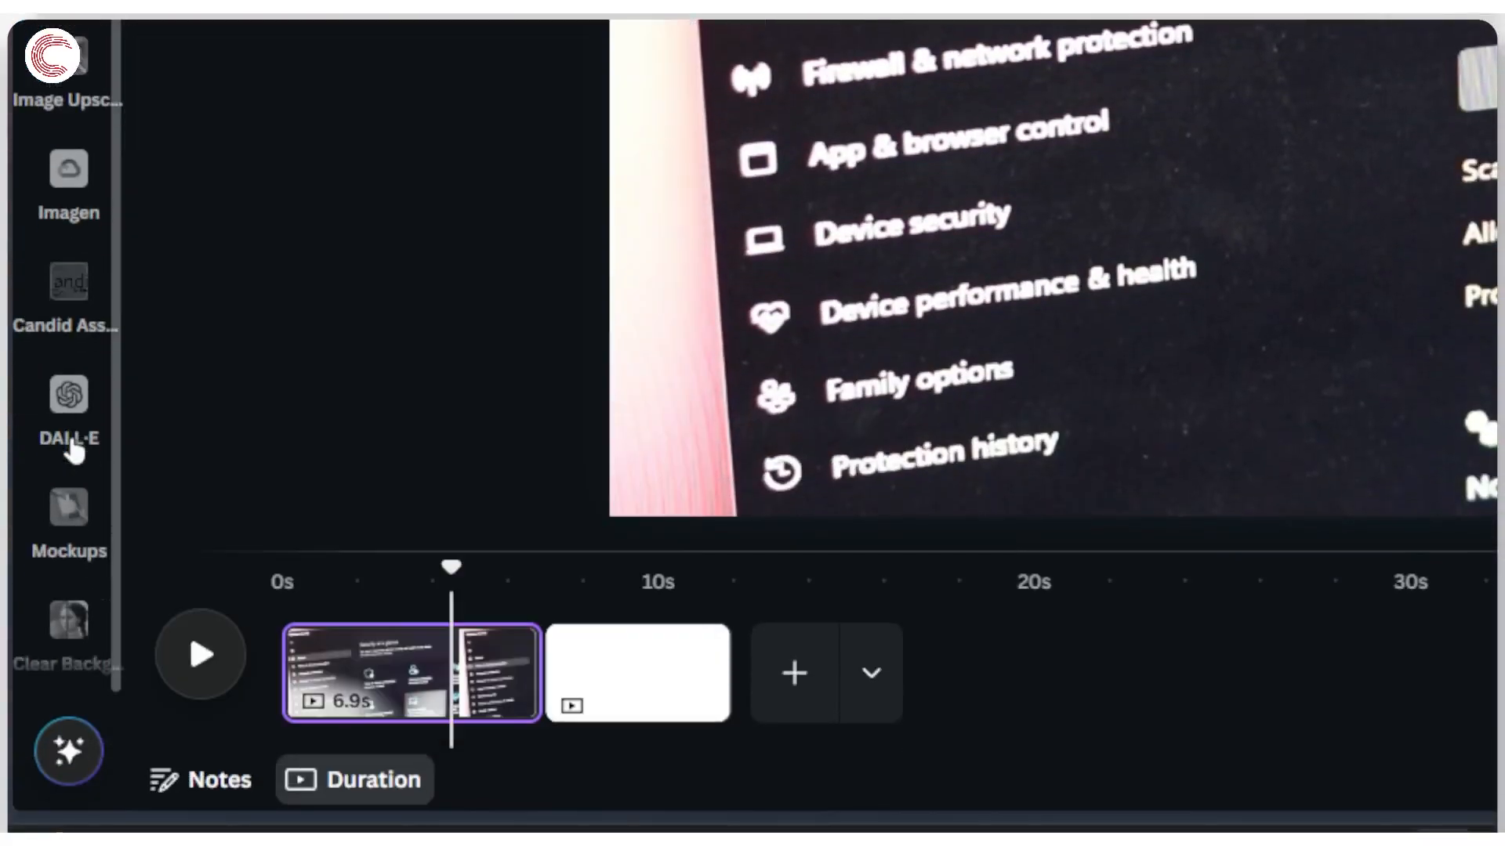
scroll(121, 356, up, 6)
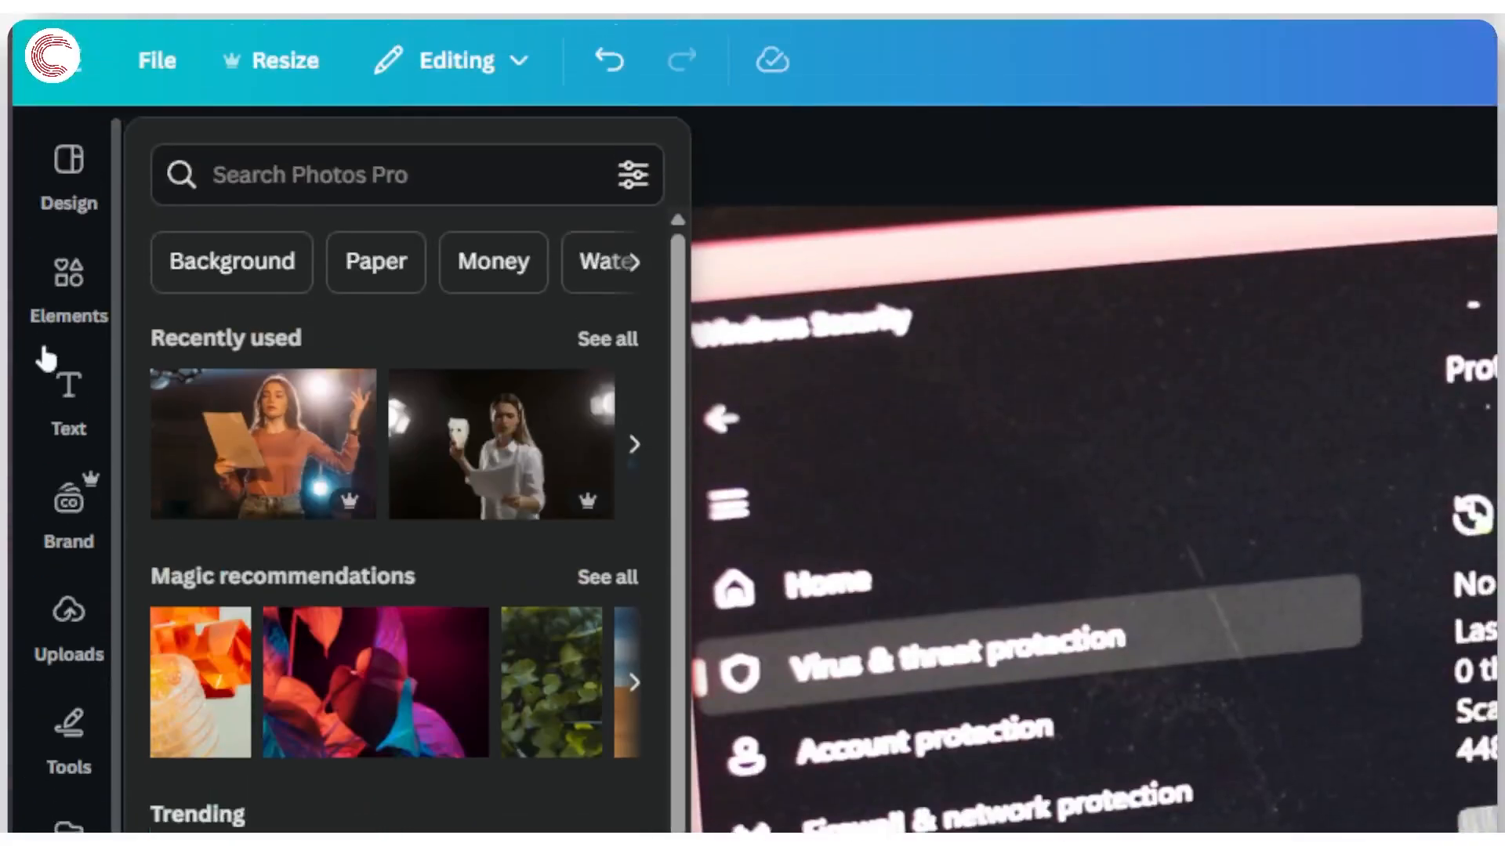
click(58, 306)
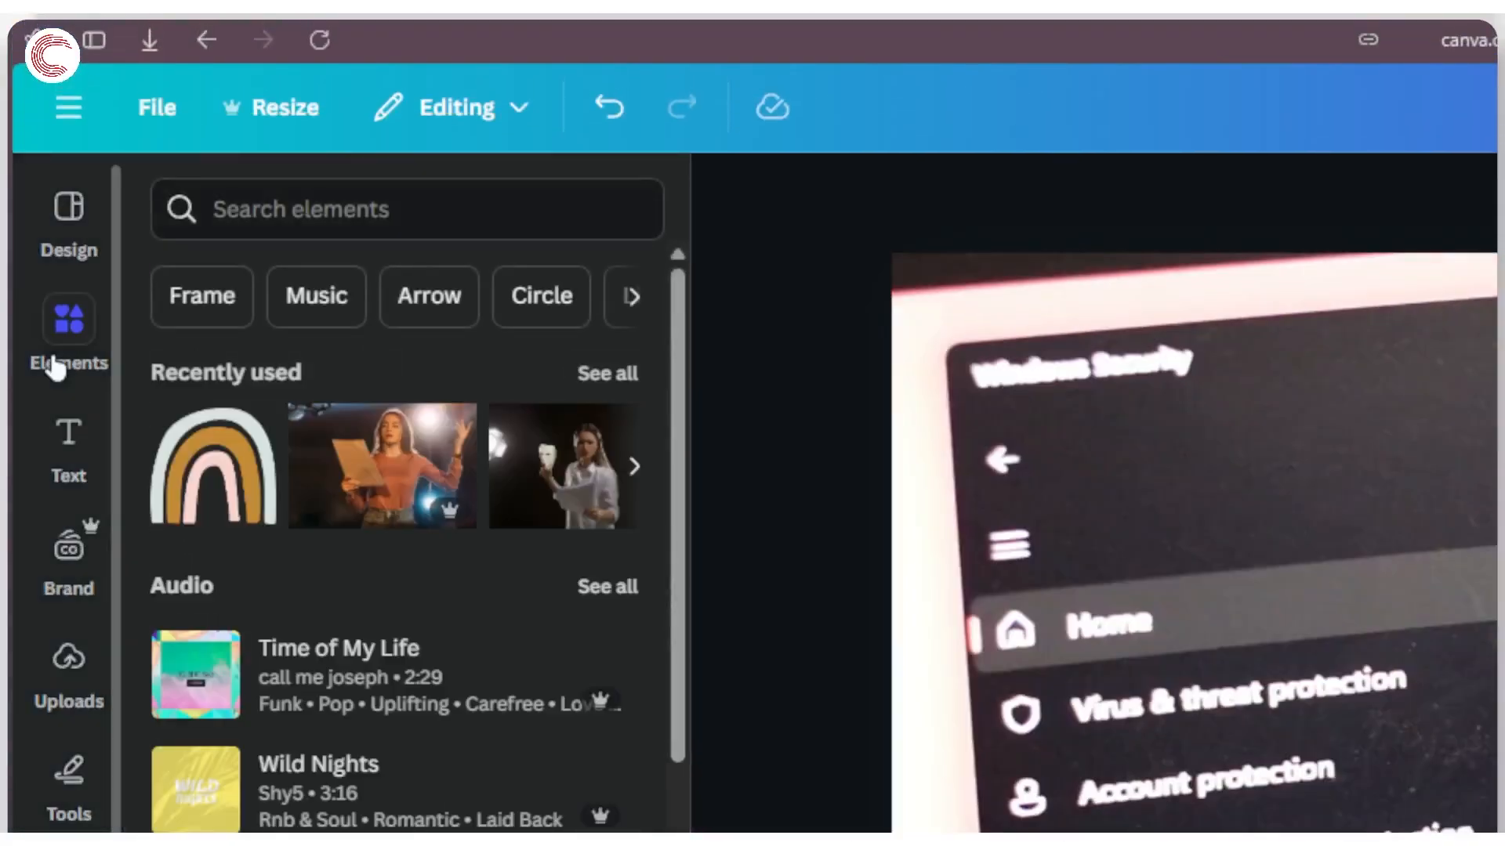
scroll(408, 439, down, 15)
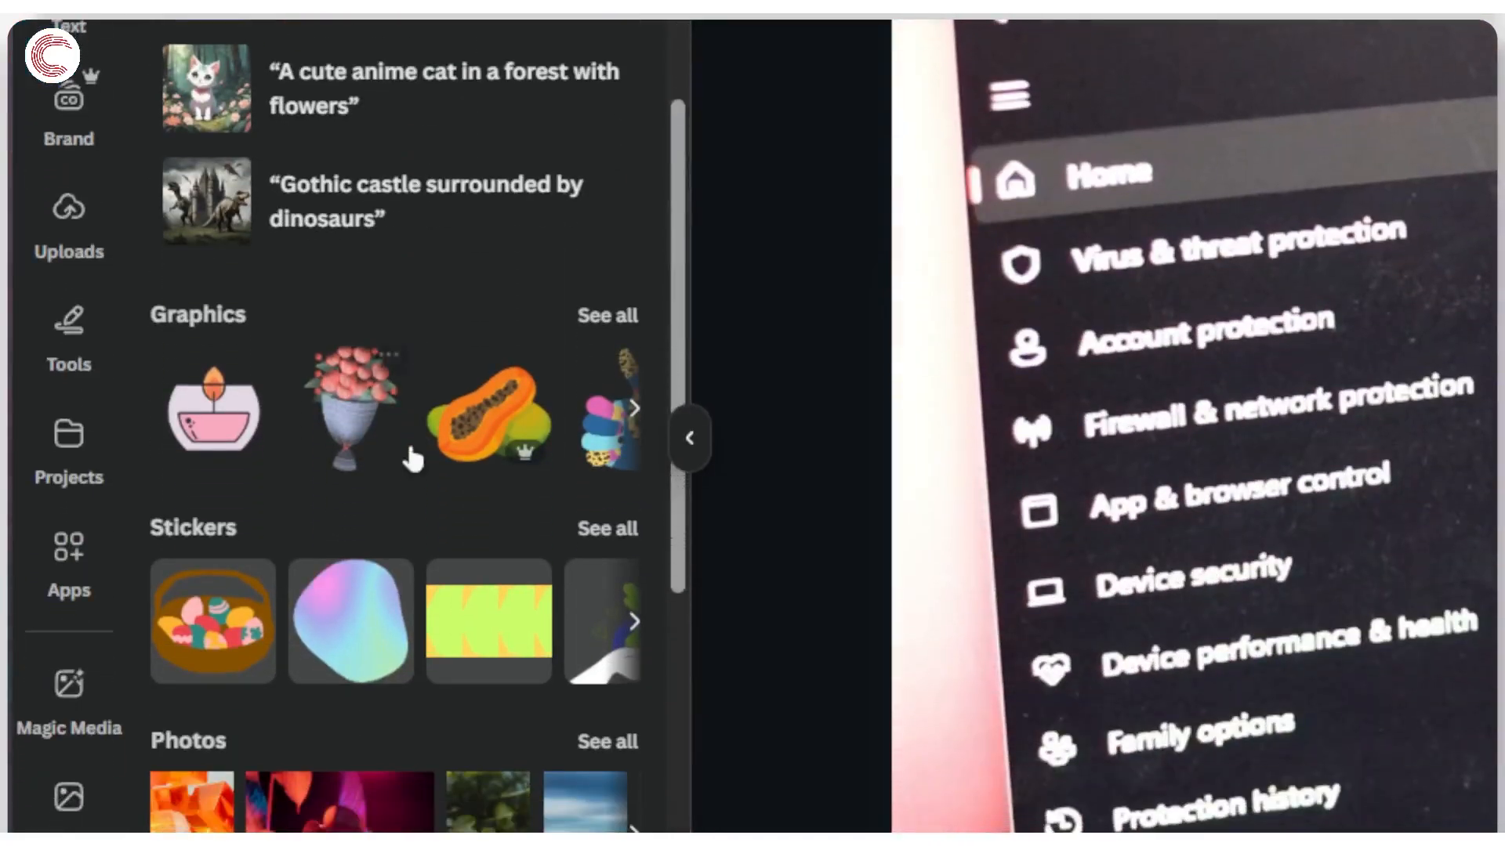
scroll(411, 458, down, 15)
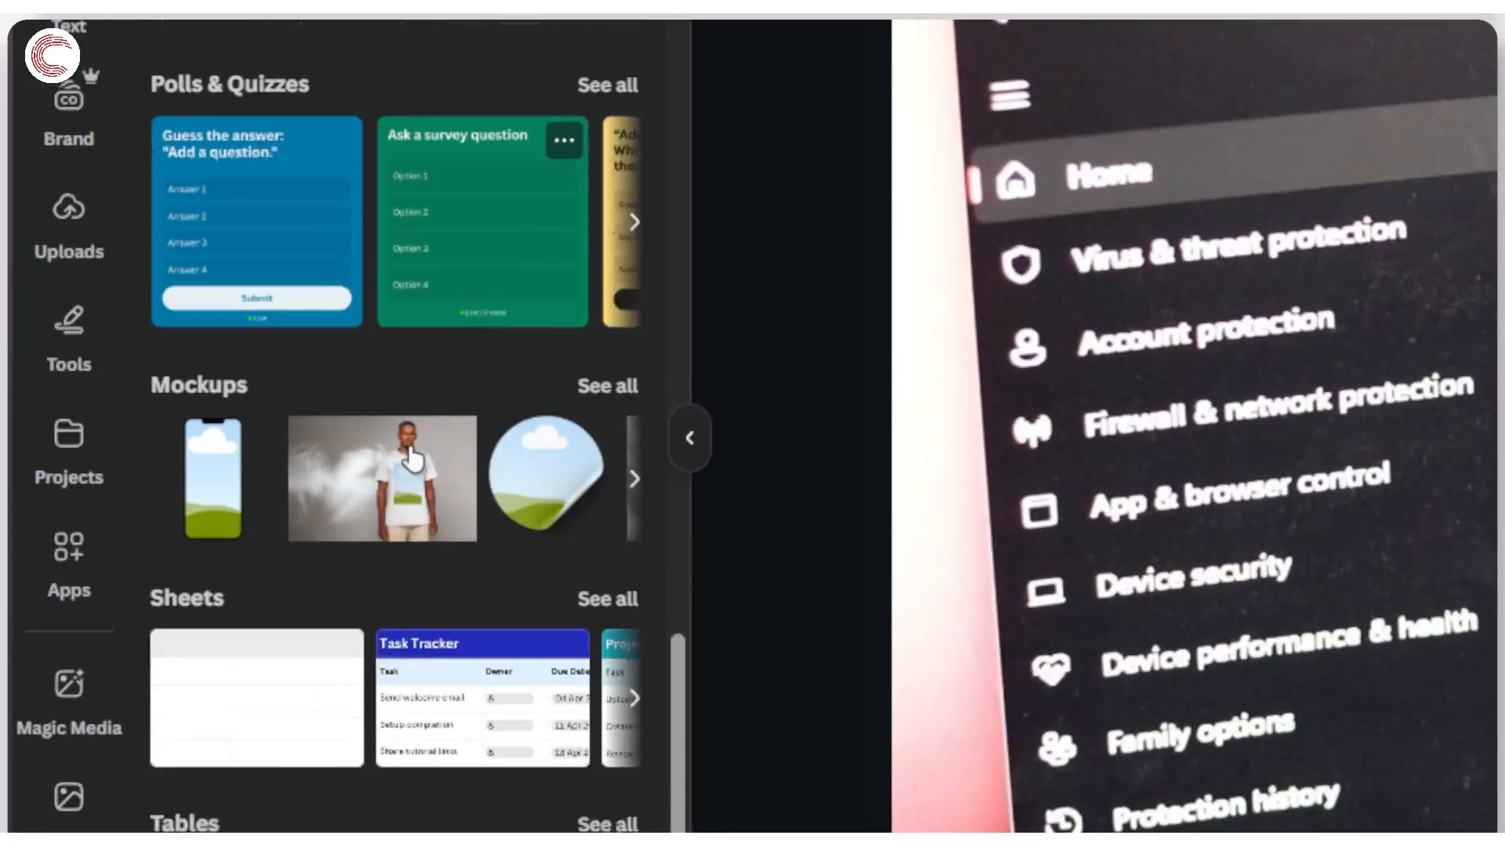
scroll(407, 450, up, 20)
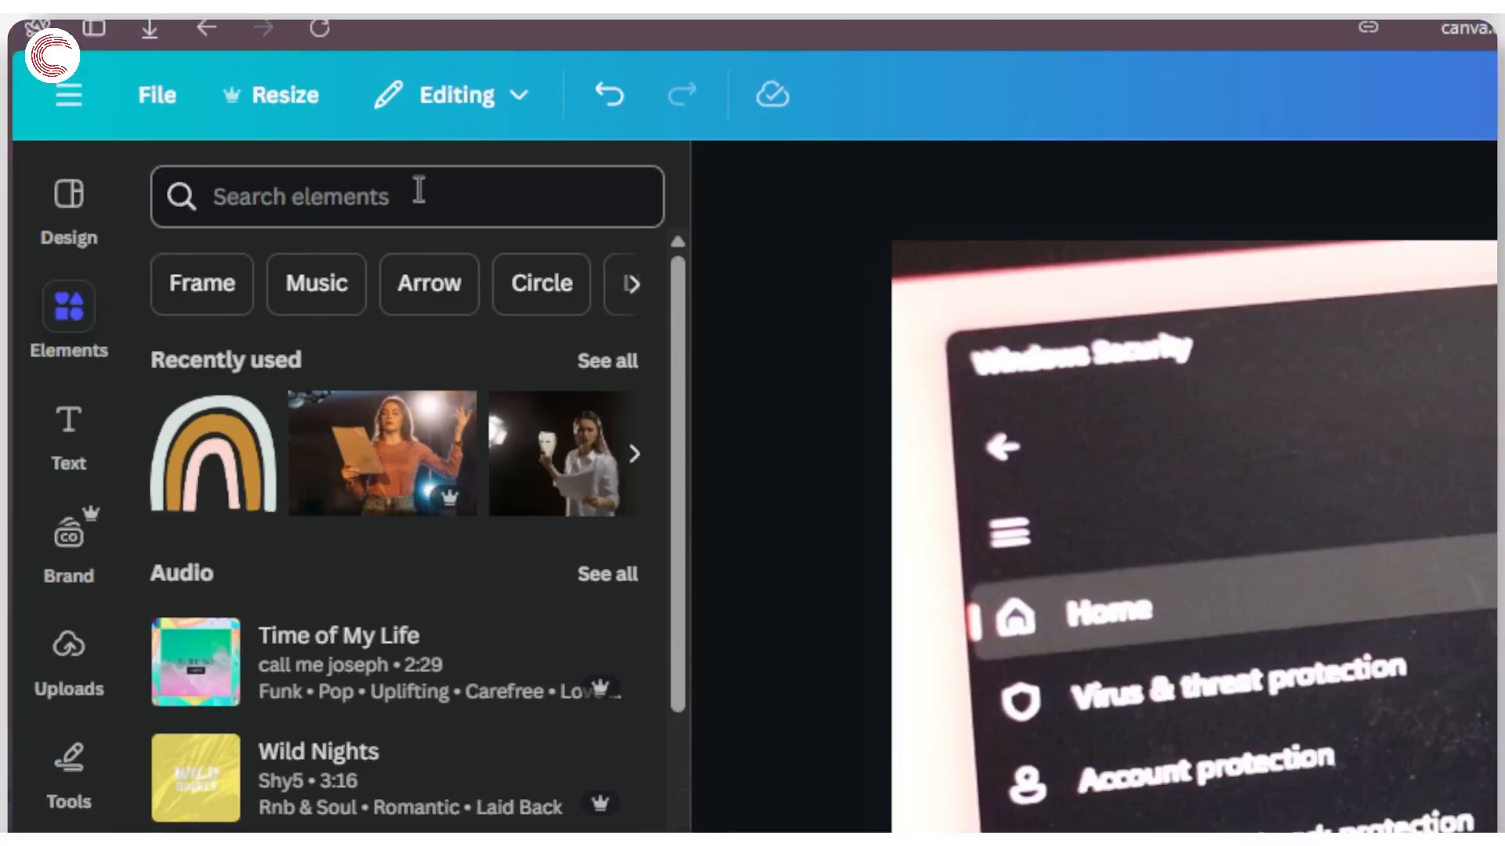
Search the elements for "Computer" videos and place the 30-second clip of hands typing on a laptop on the blank page
click(419, 191)
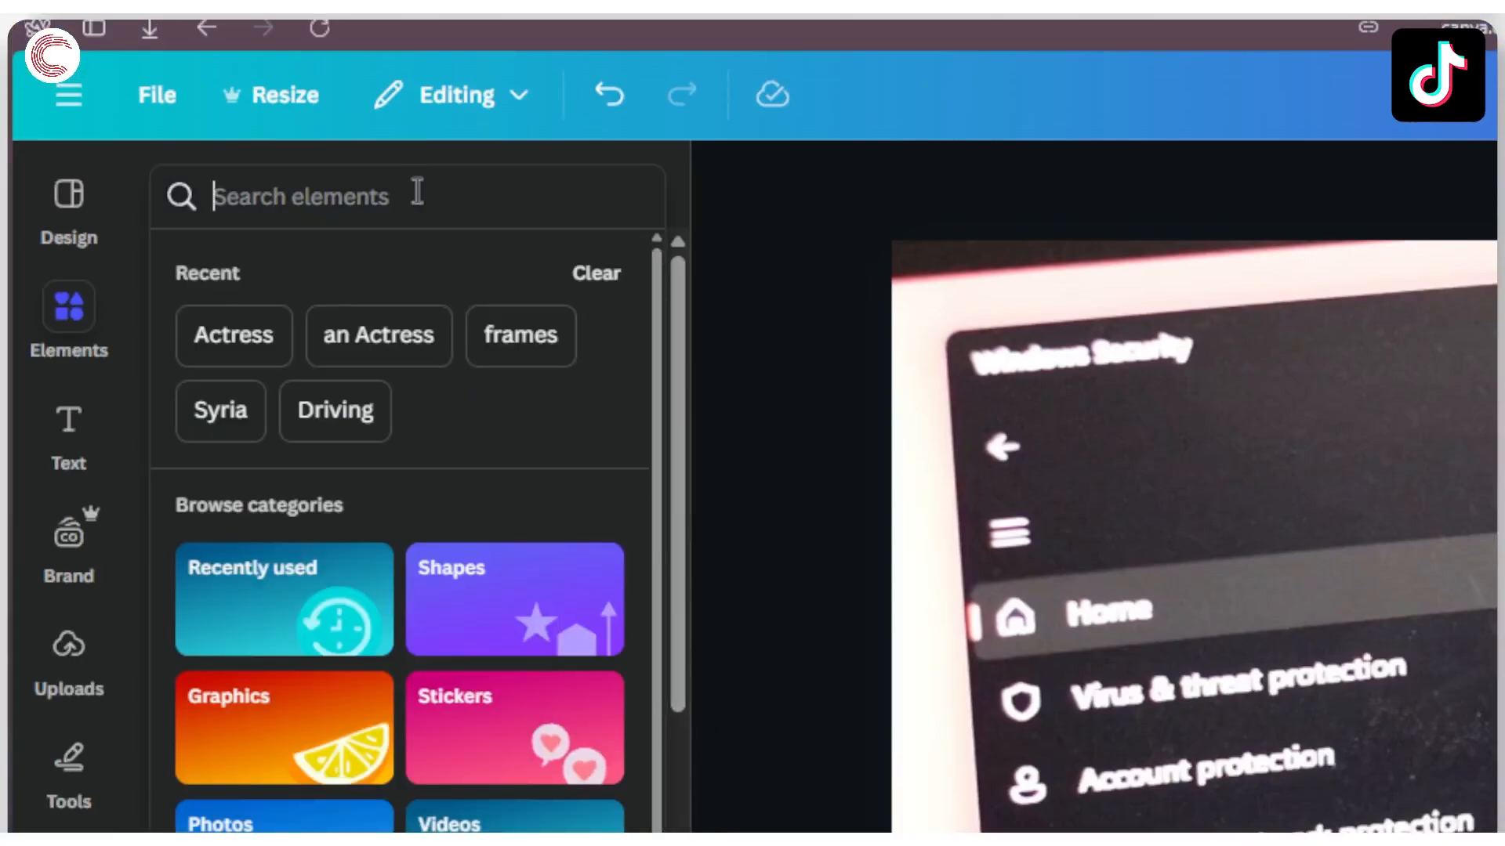
text(Computer)
key(Return)
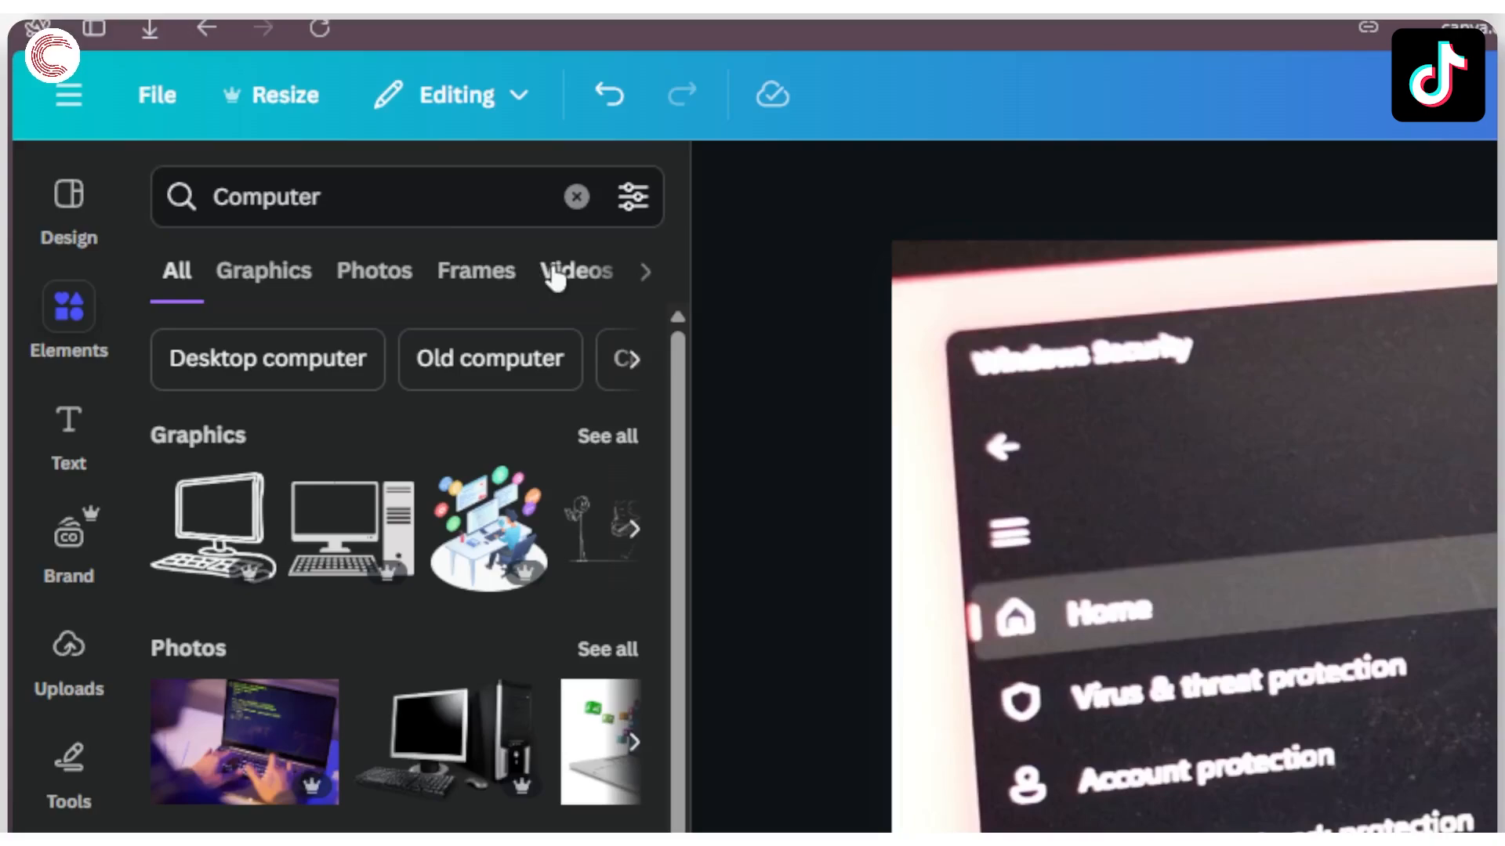
click(556, 274)
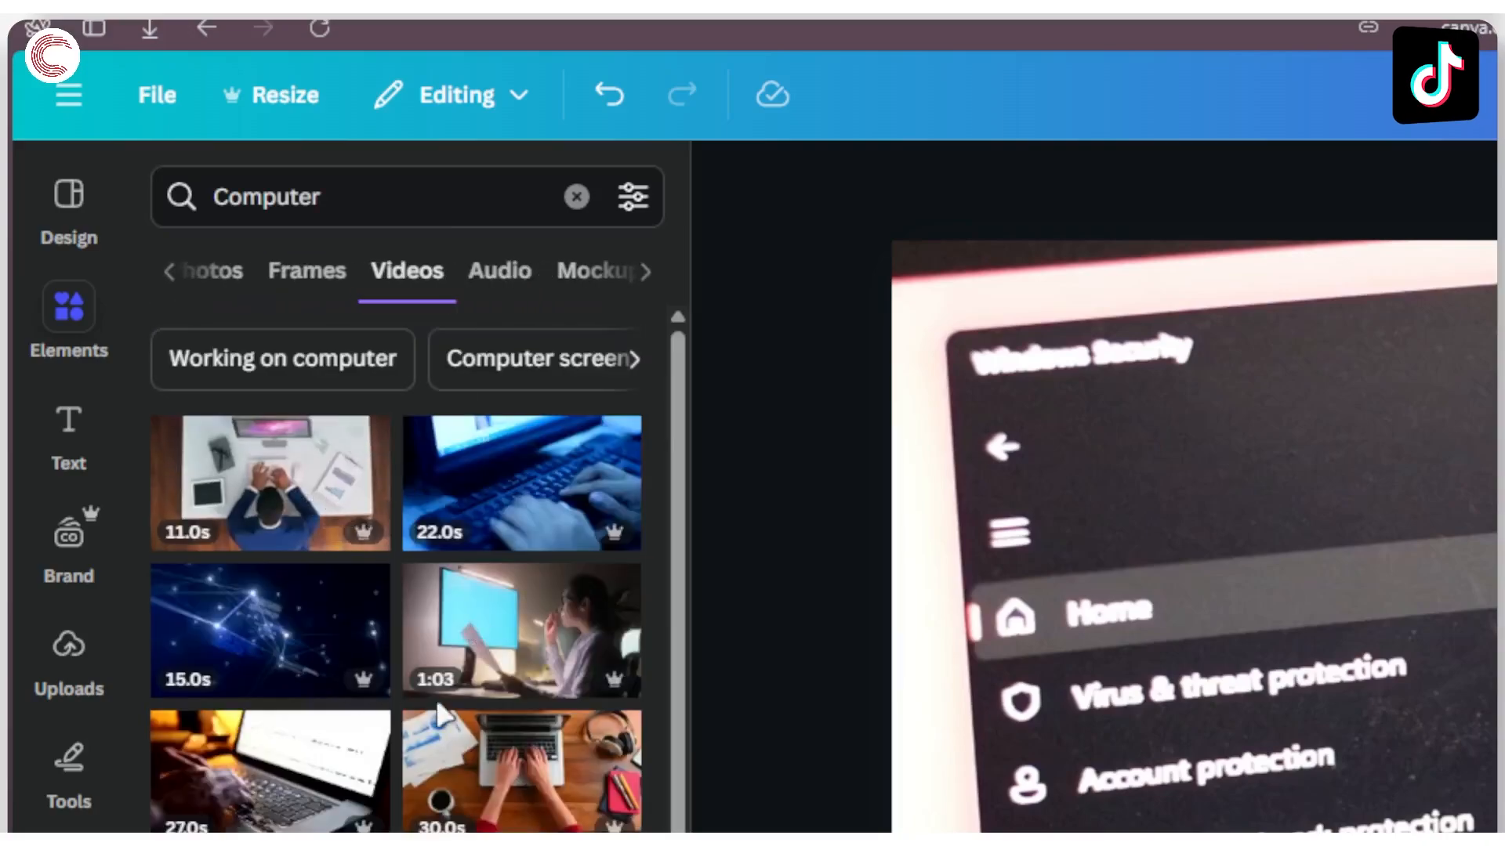
scroll(443, 713, down, 2)
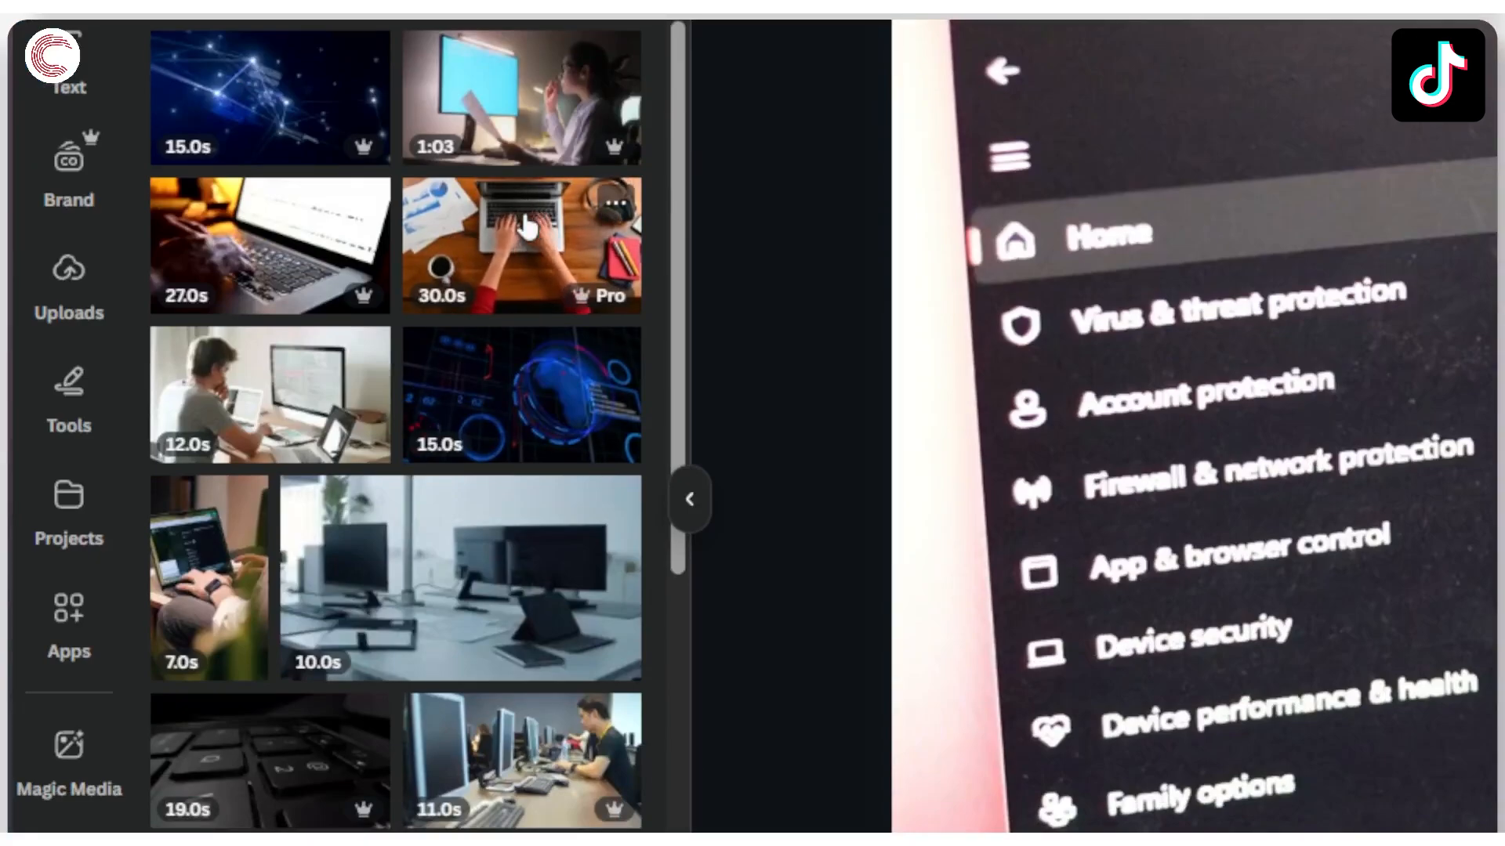
drag(525, 223, 666, 682)
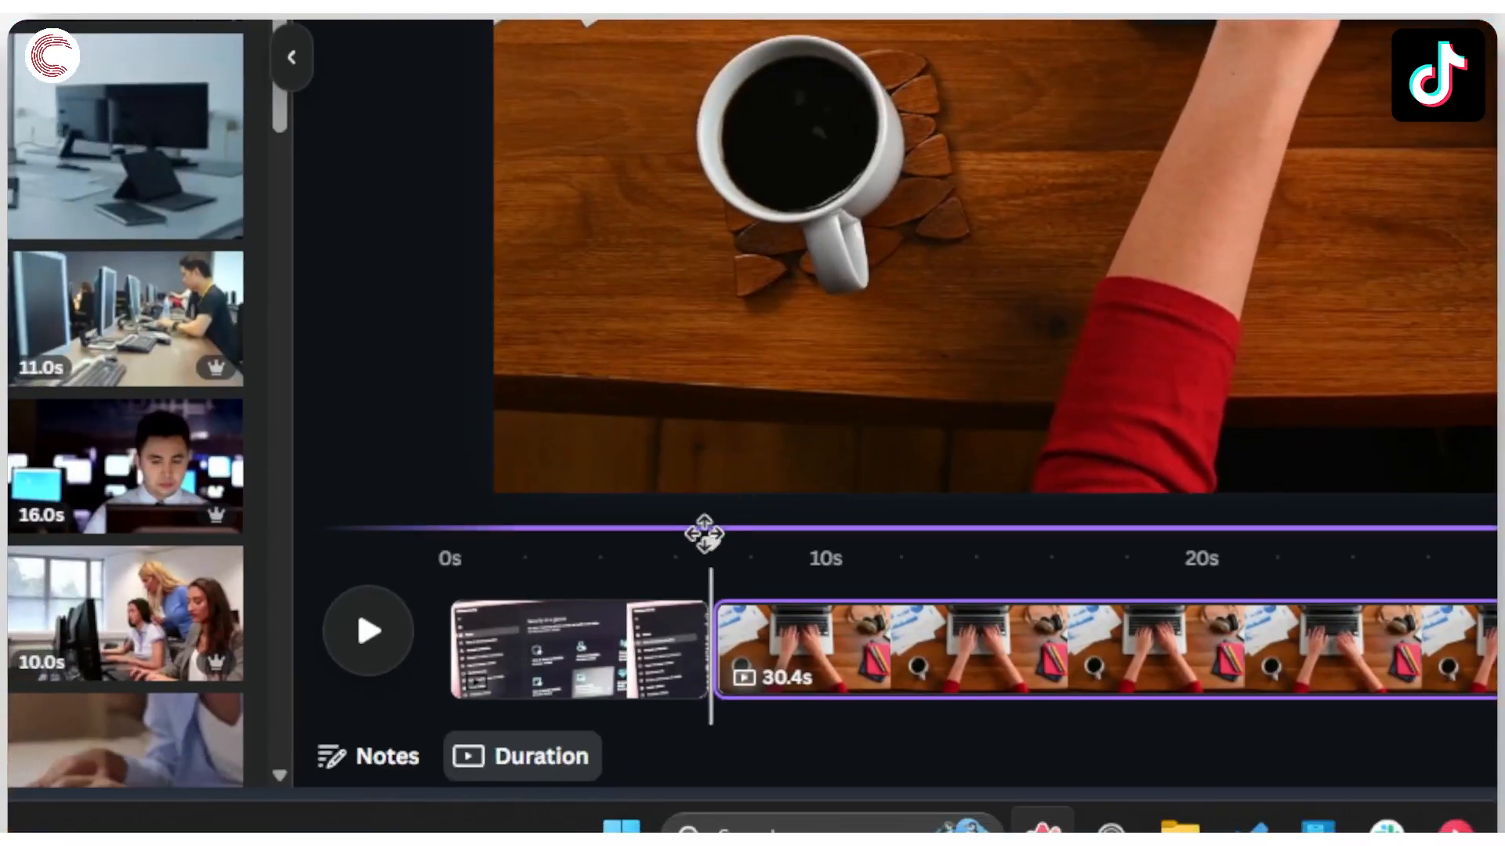
Play the video from within the first clip to preview the change to the laptop clip
drag(705, 554, 660, 569)
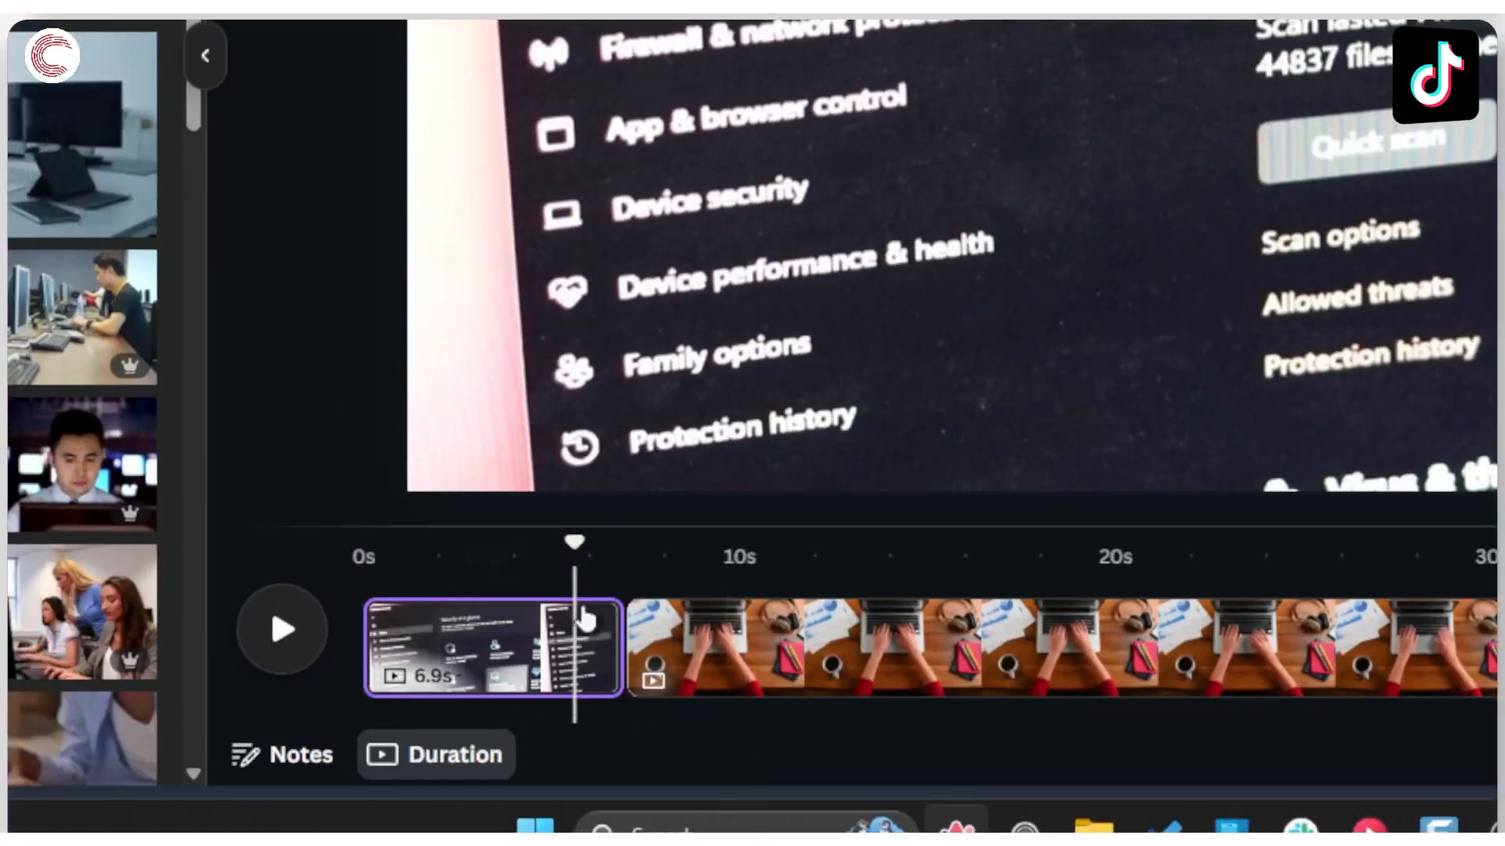
click(282, 630)
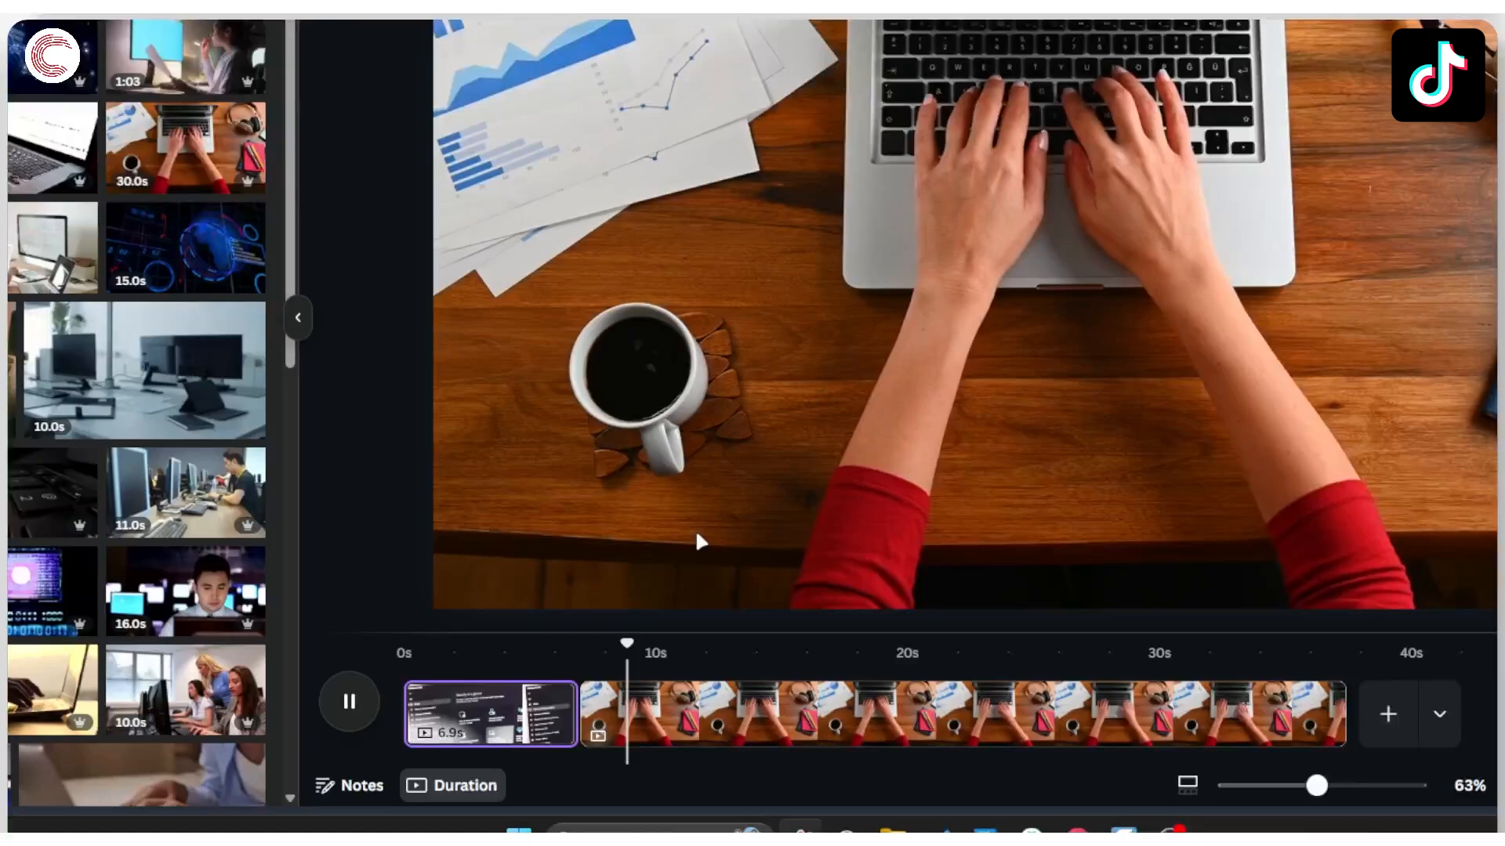
click(372, 279)
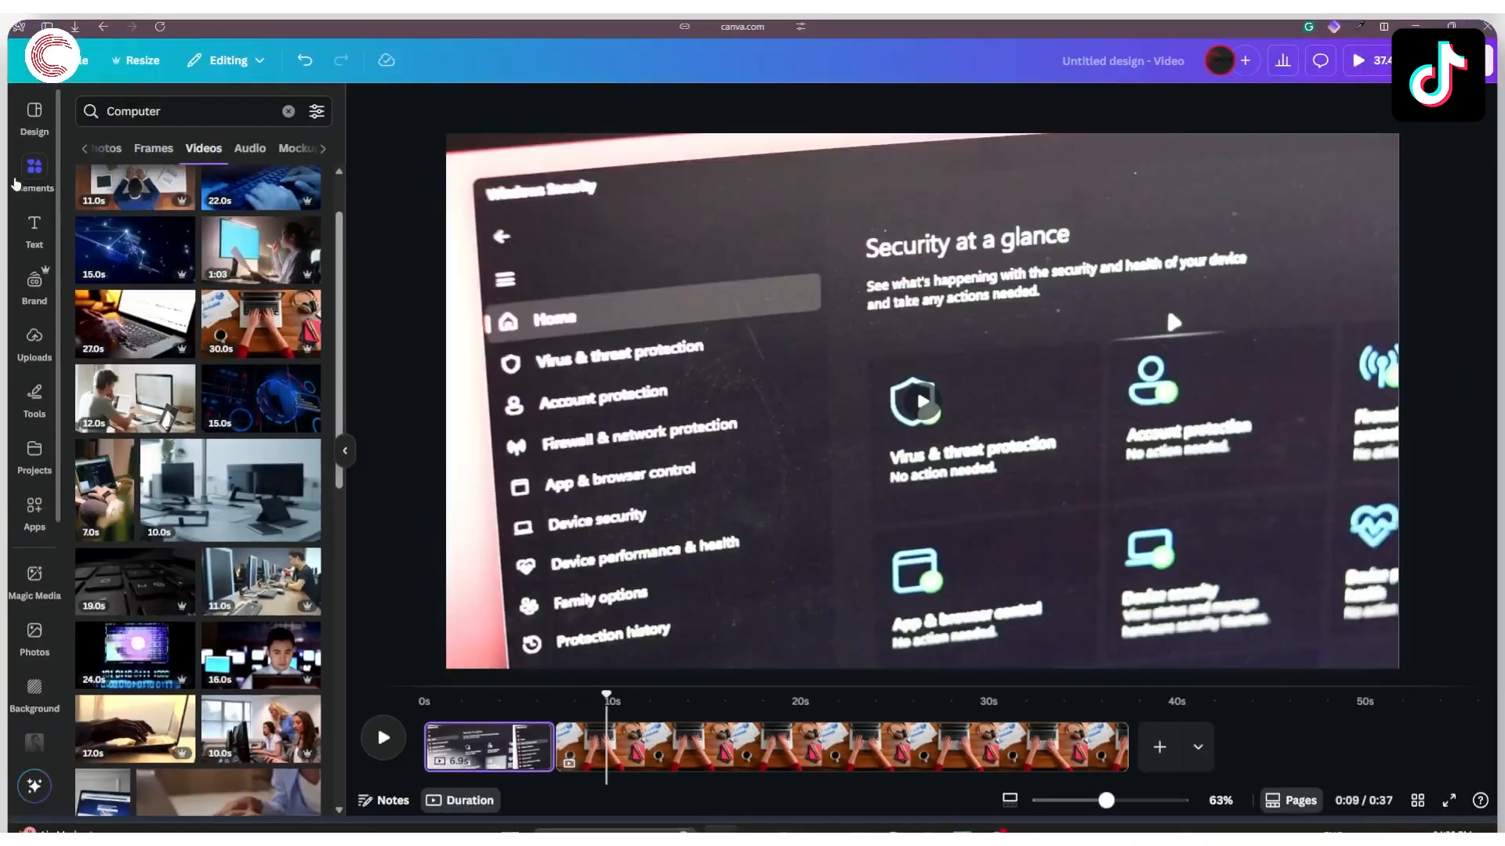
Trim the laptop typing clip to 7.1 seconds and move it before the Windows Security clip
click(17, 182)
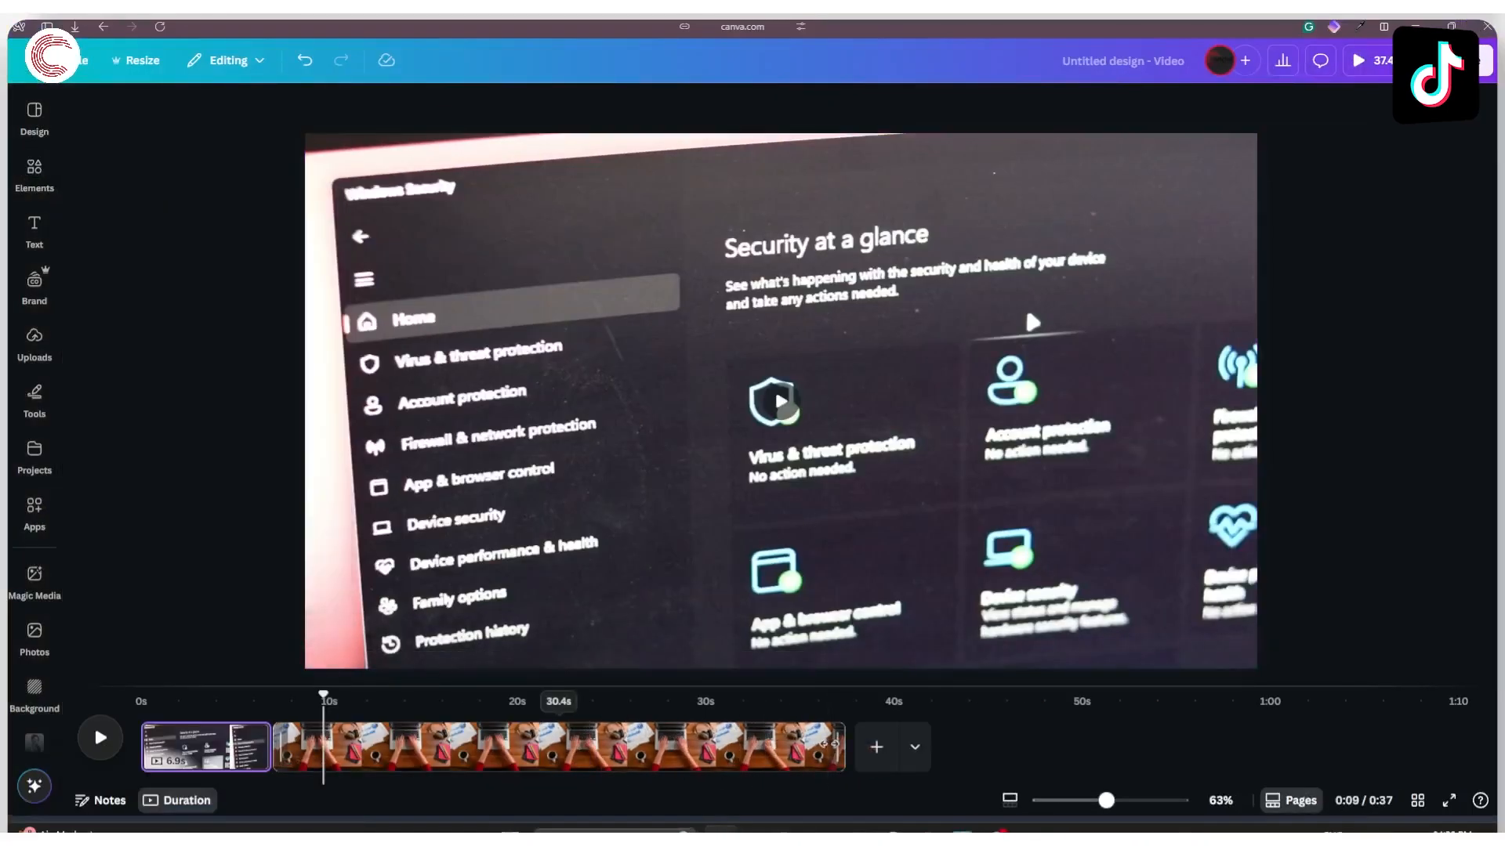
drag(829, 744, 169, 743)
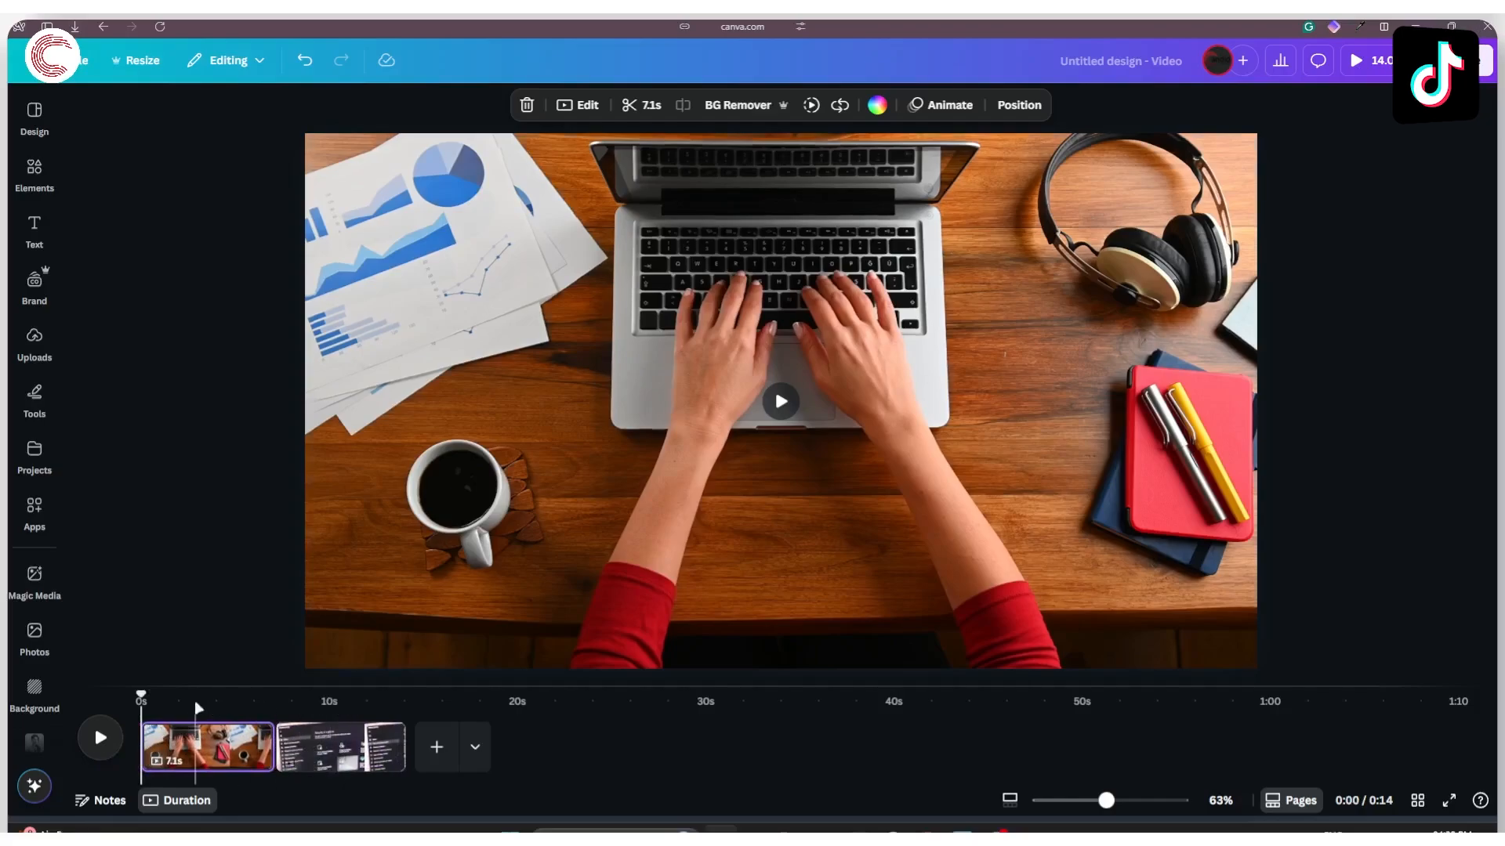
Preview the reordered video and set the playhead at about 3 seconds in the laptop clip
key(space)
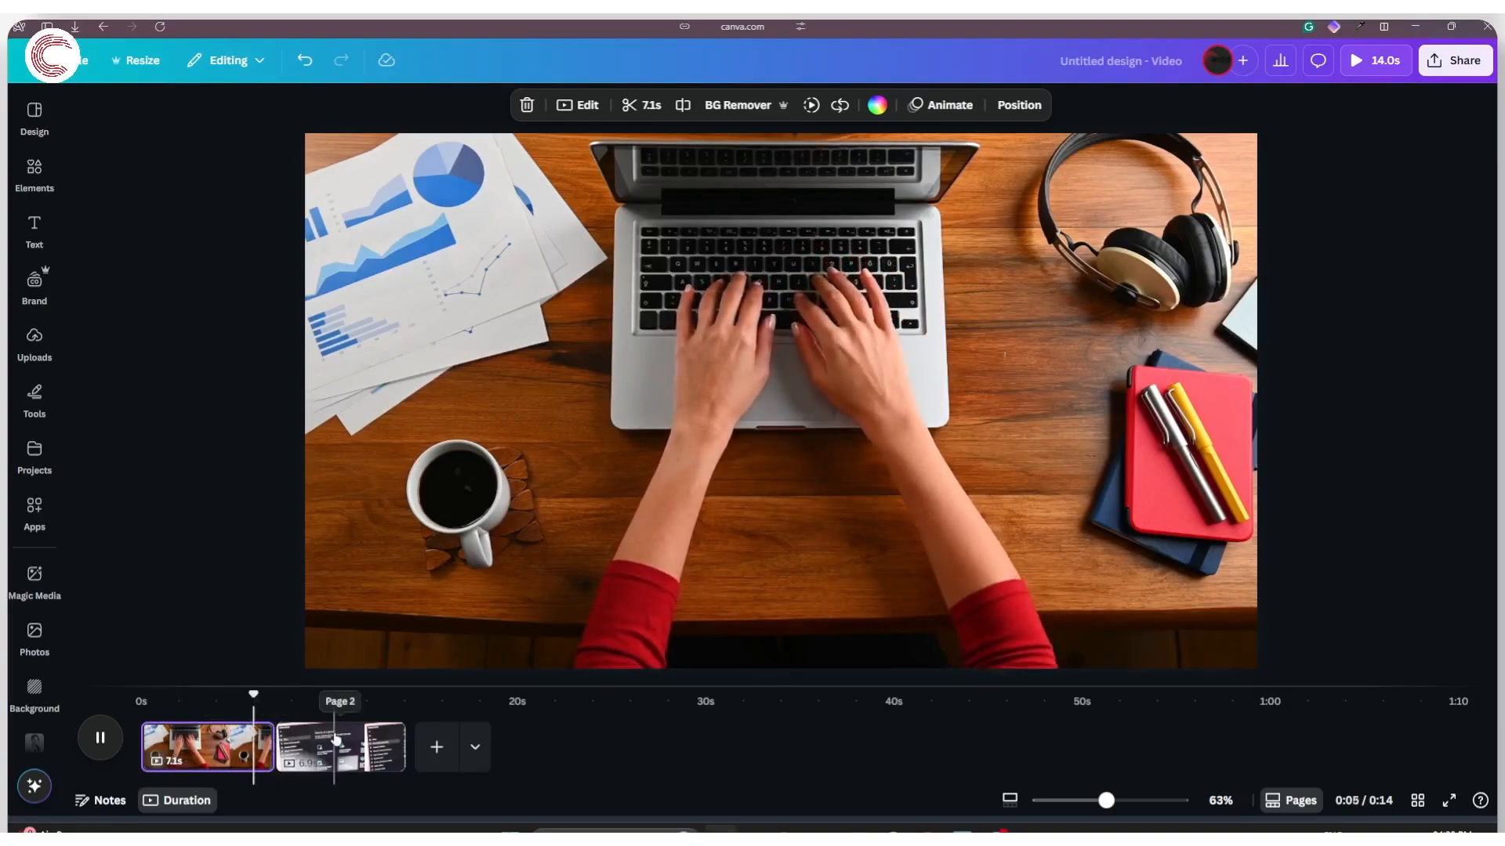
click(261, 709)
drag(255, 697, 214, 703)
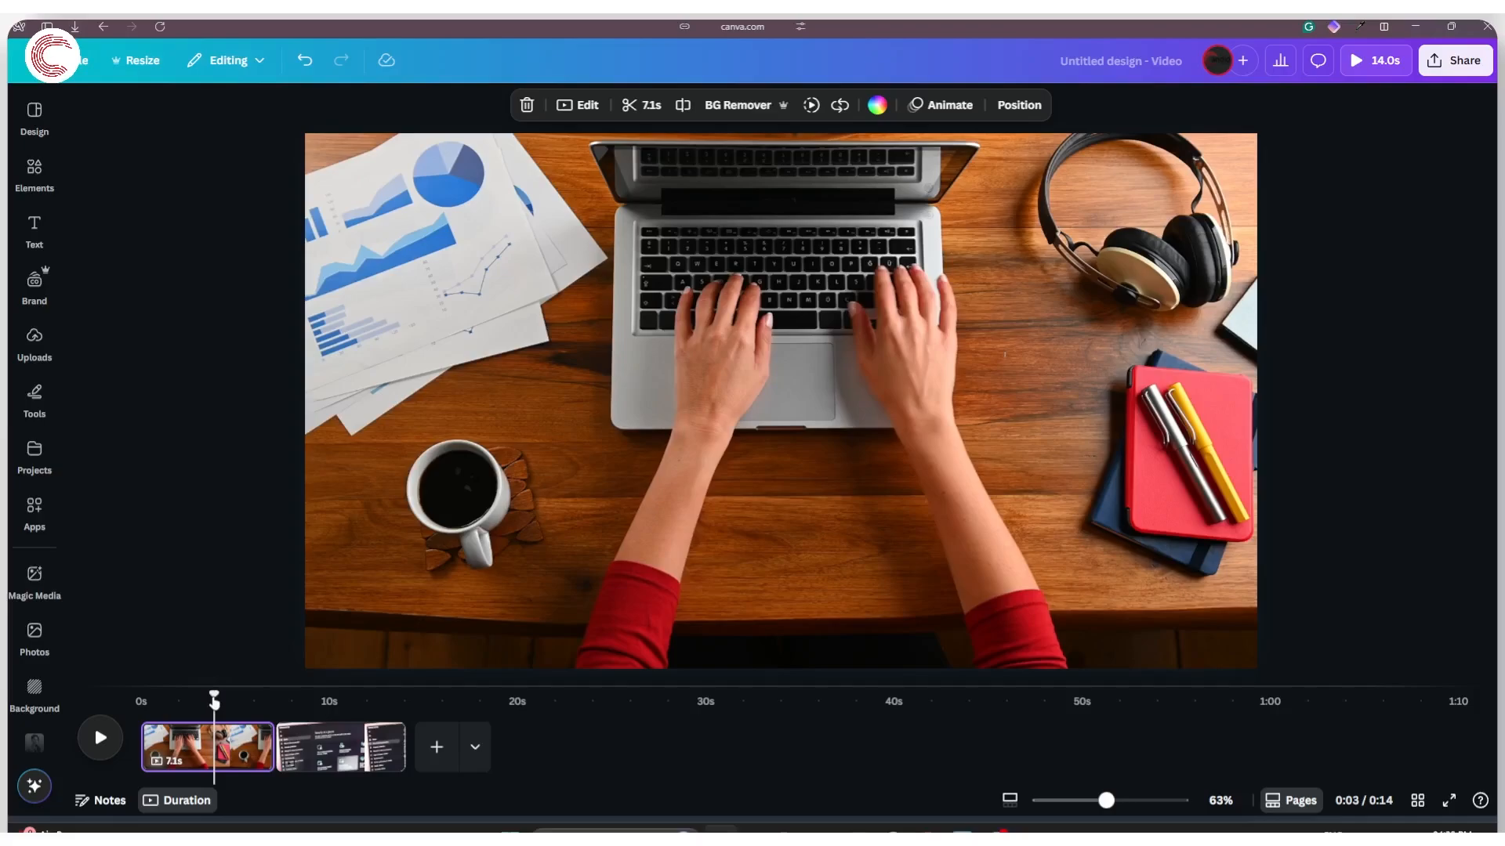
drag(214, 703, 211, 703)
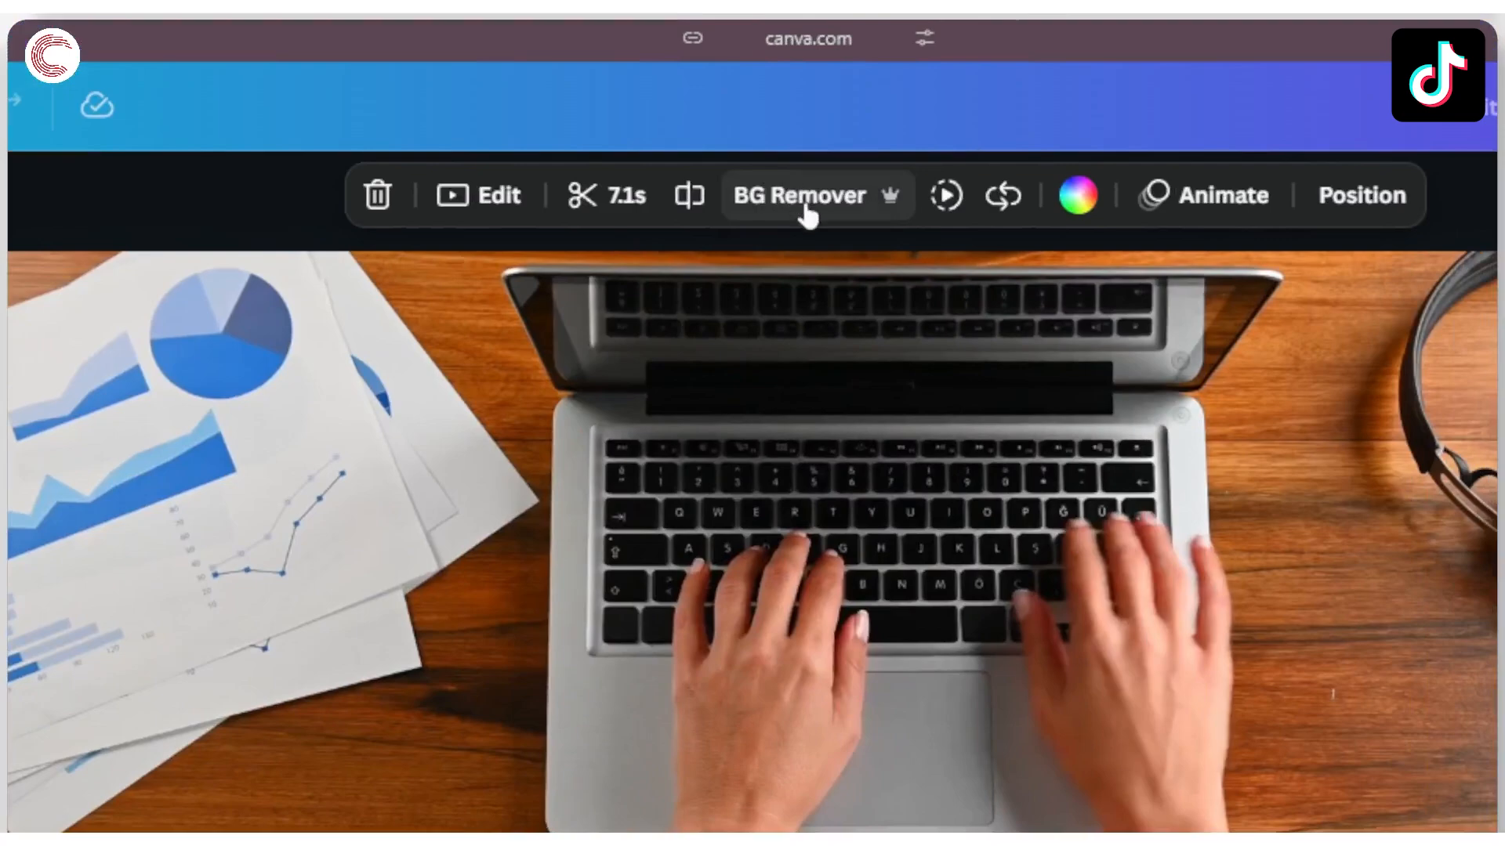
Split the laptop typing clip at the playhead into parts of 3.8 and 3.2 seconds and select each part
click(697, 200)
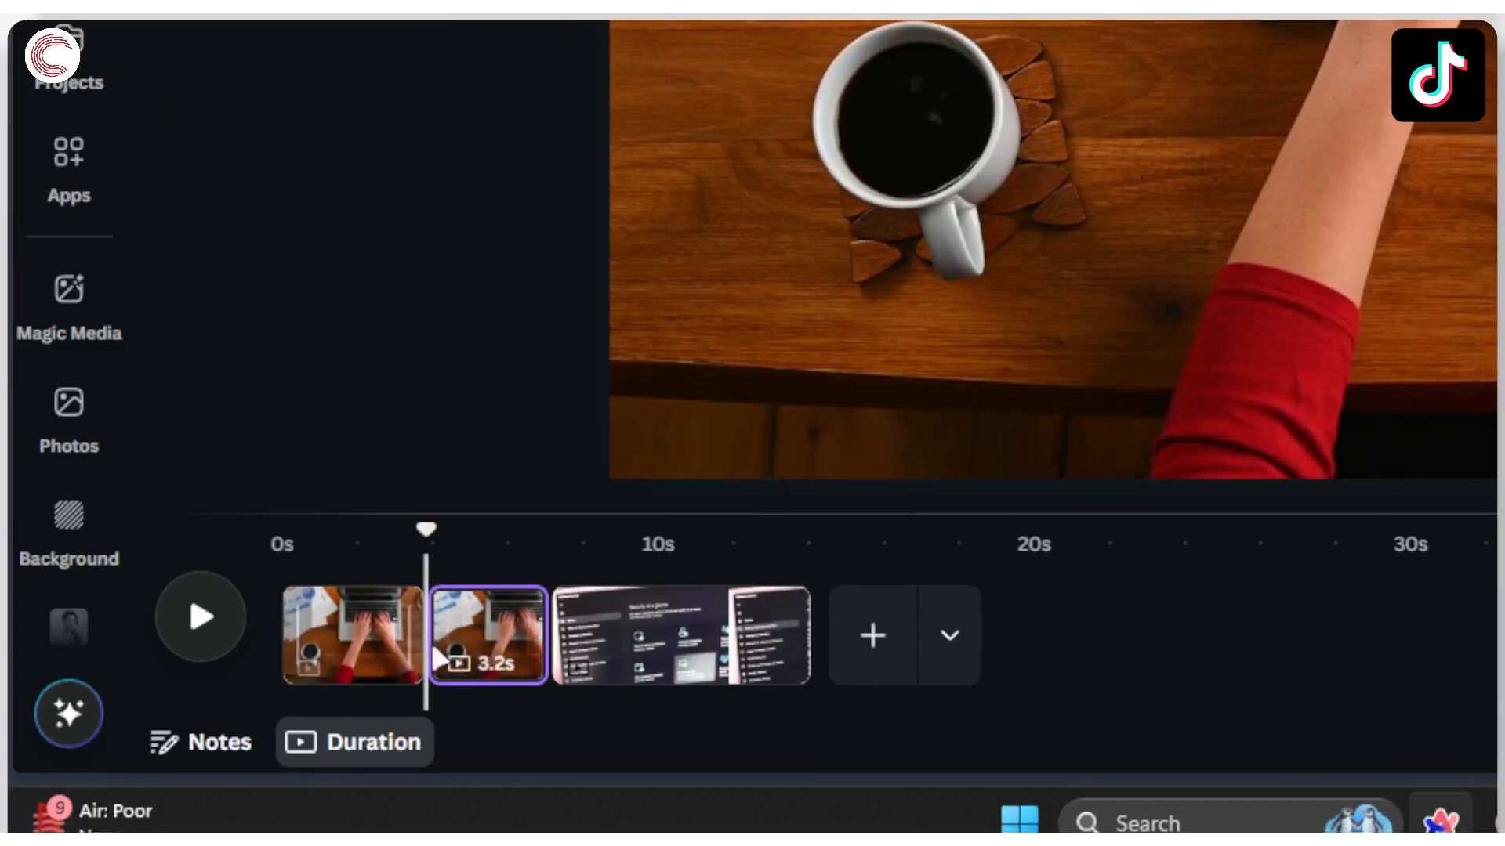
click(377, 670)
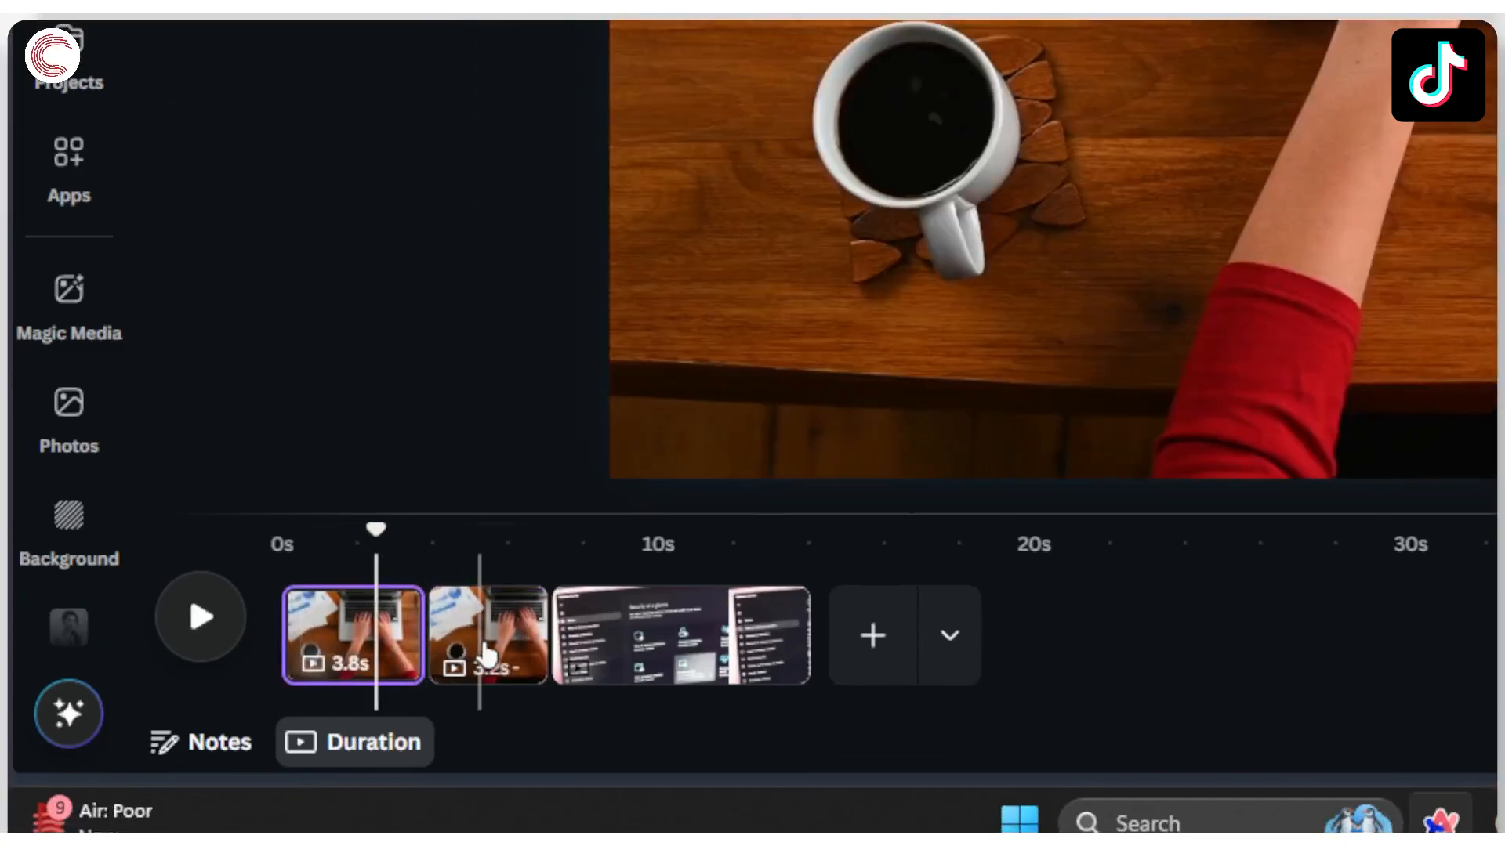
click(483, 652)
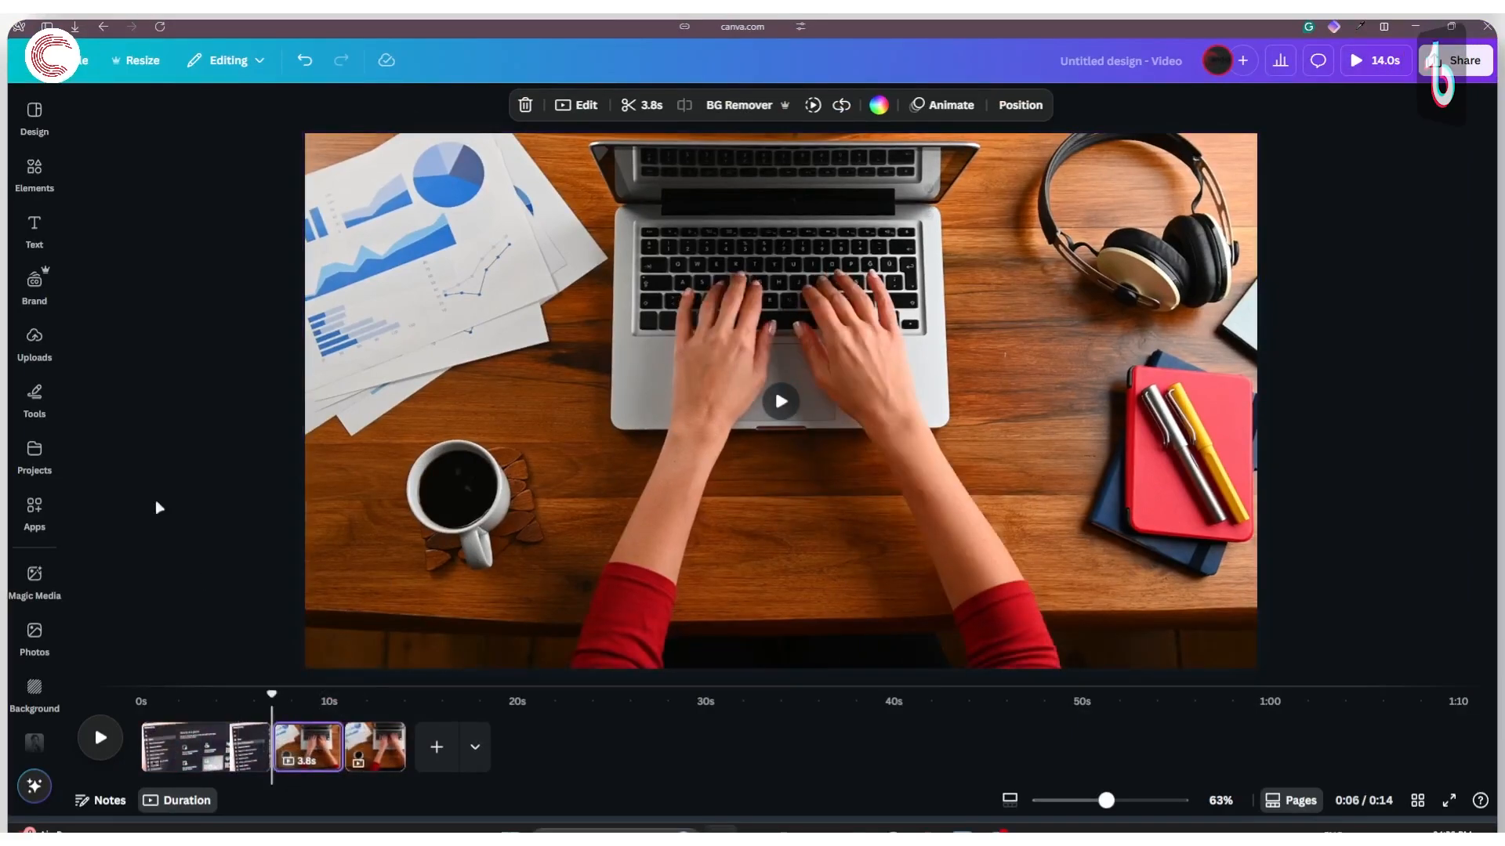
Place the 27-second video of hands typing on a dark laptop from the "Computer" results over the 3.8-second laptop page
click(35, 229)
click(34, 174)
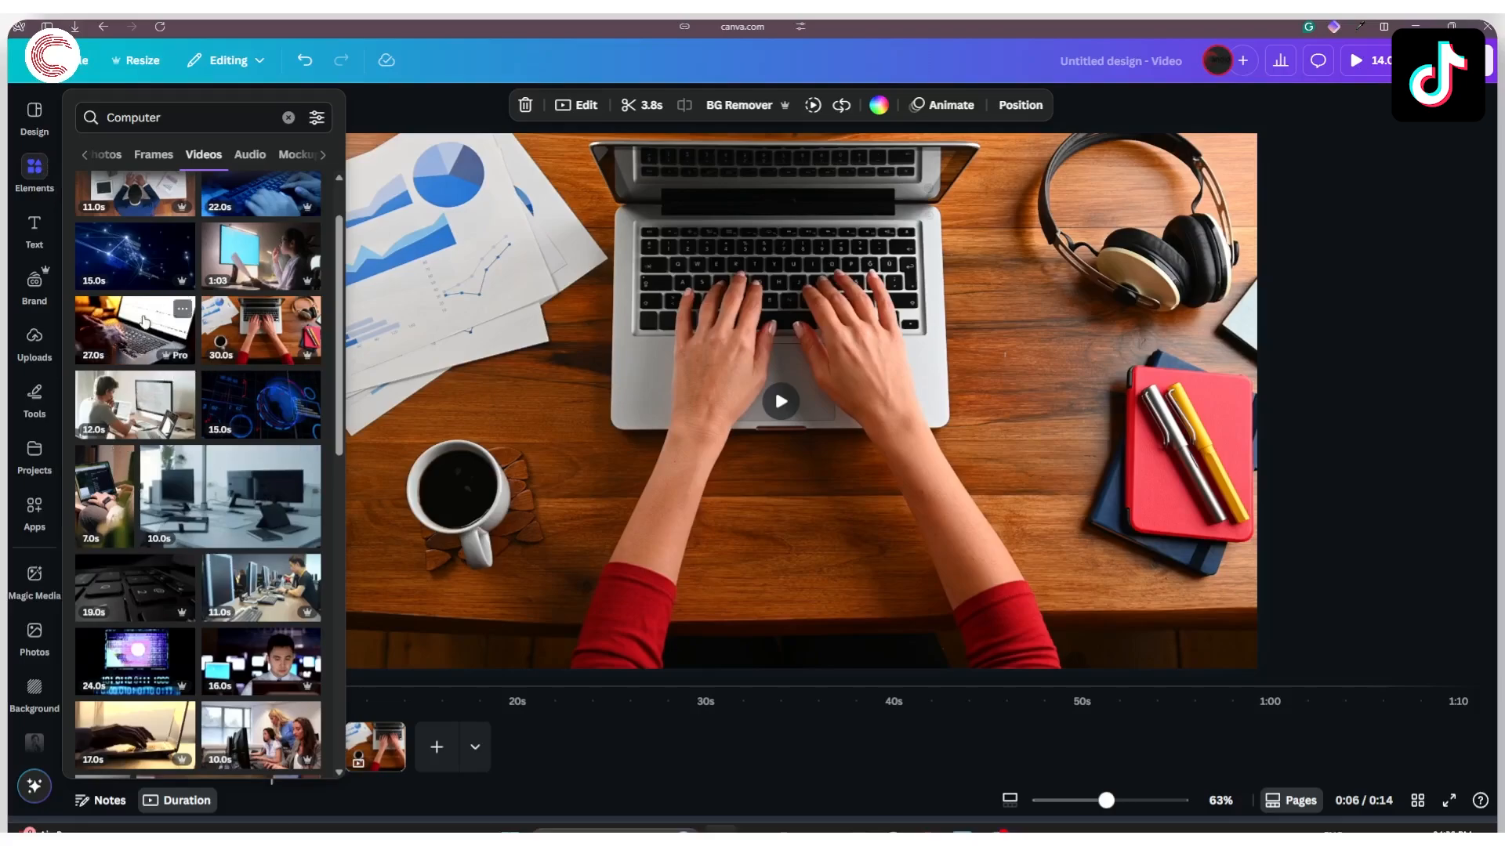
drag(347, 381, 520, 205)
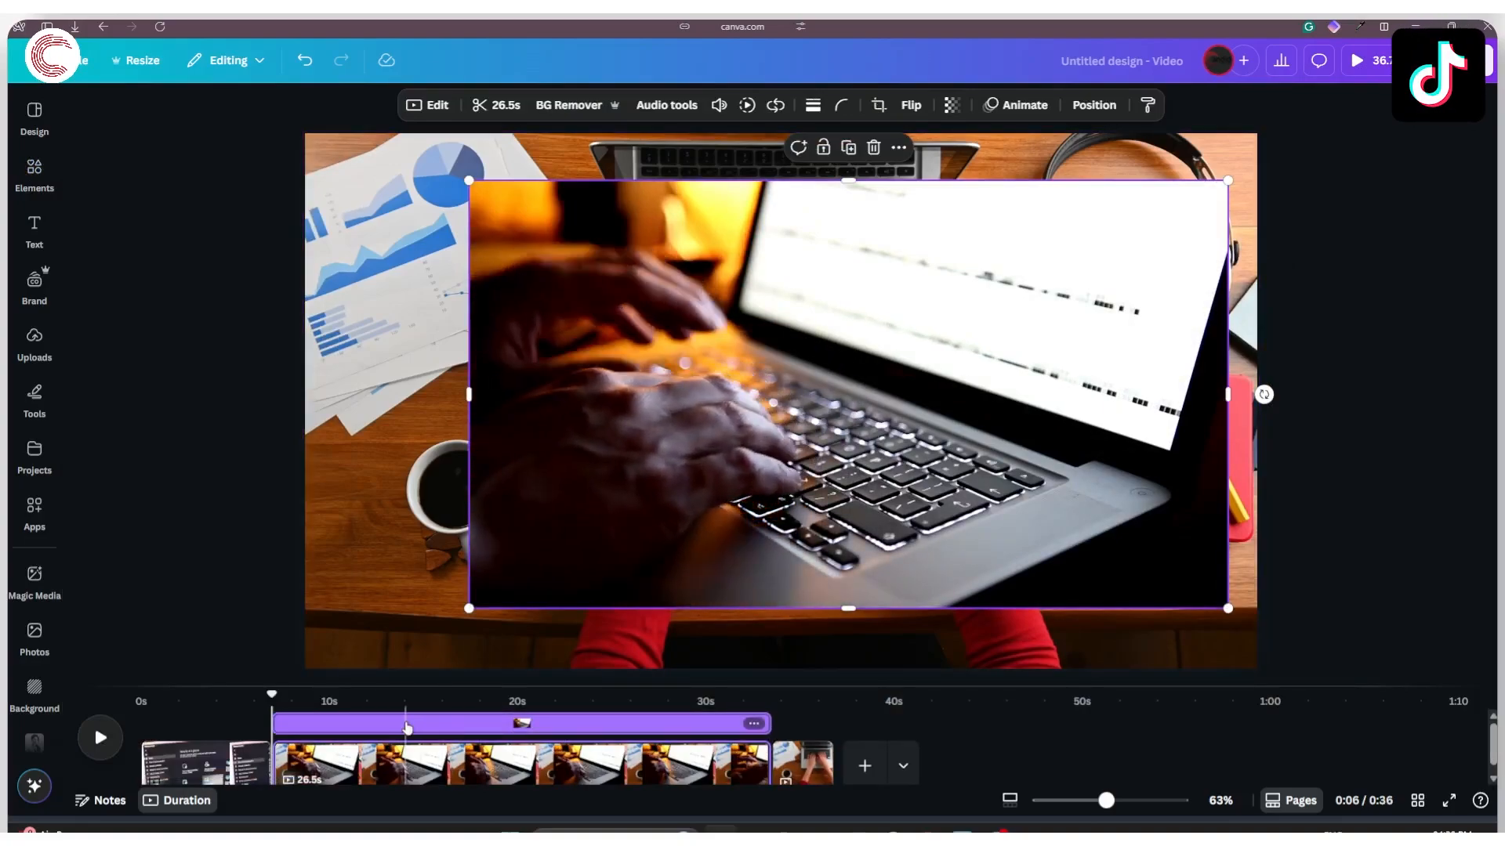
Trim the overlaid dark laptop video to 5.7 seconds from its end on the timeline
click(406, 721)
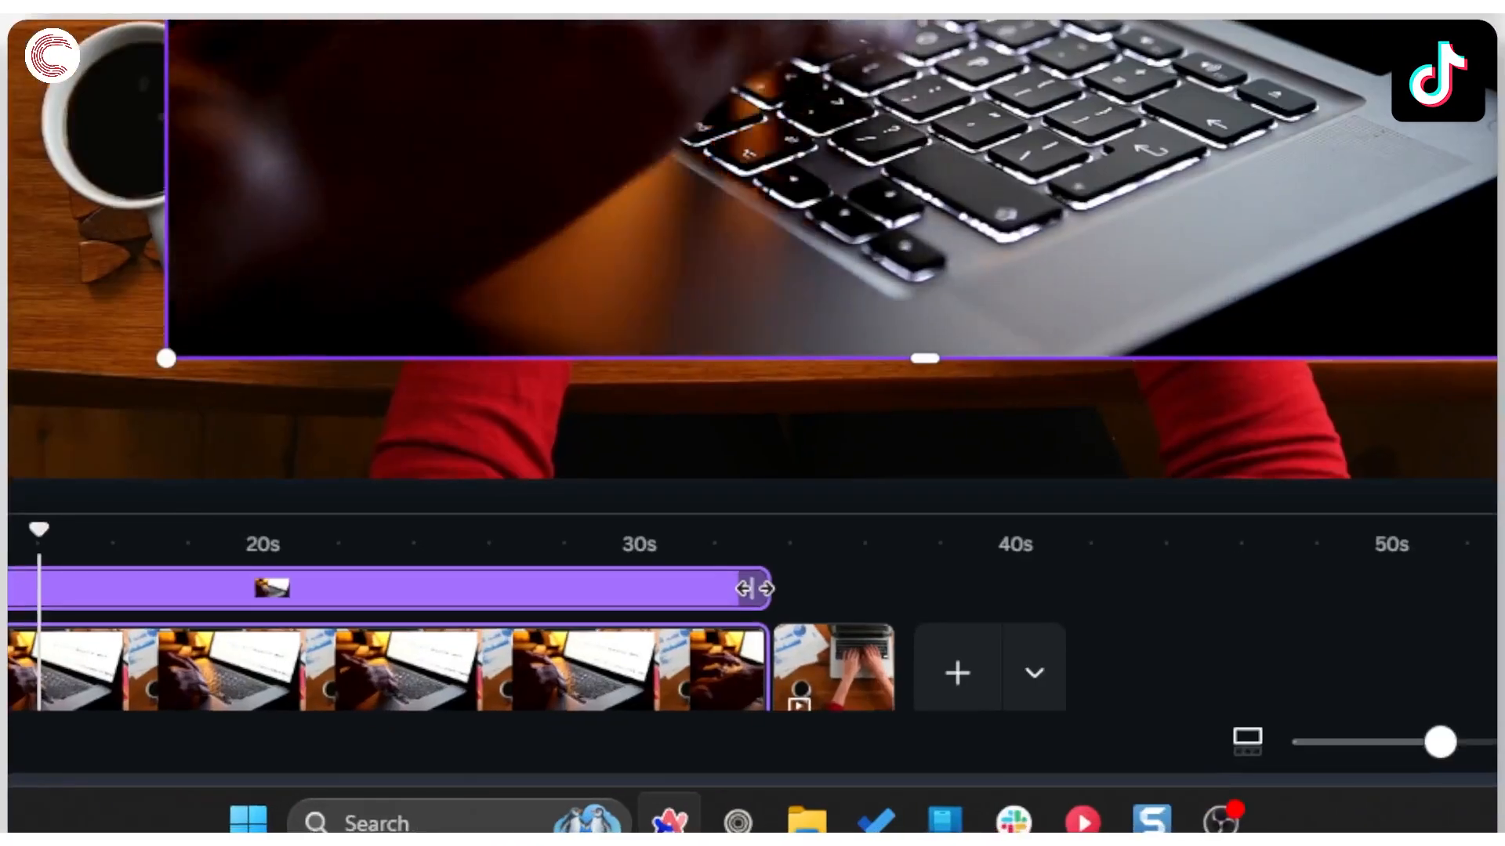
drag(762, 723, 373, 722)
mouse_move(687, 588)
mouse_down()
mouse_move(1085, 605)
mouse_move(1256, 588)
mouse_move(1094, 600)
mouse_move(1485, 595)
mouse_move(674, 595)
mouse_up()
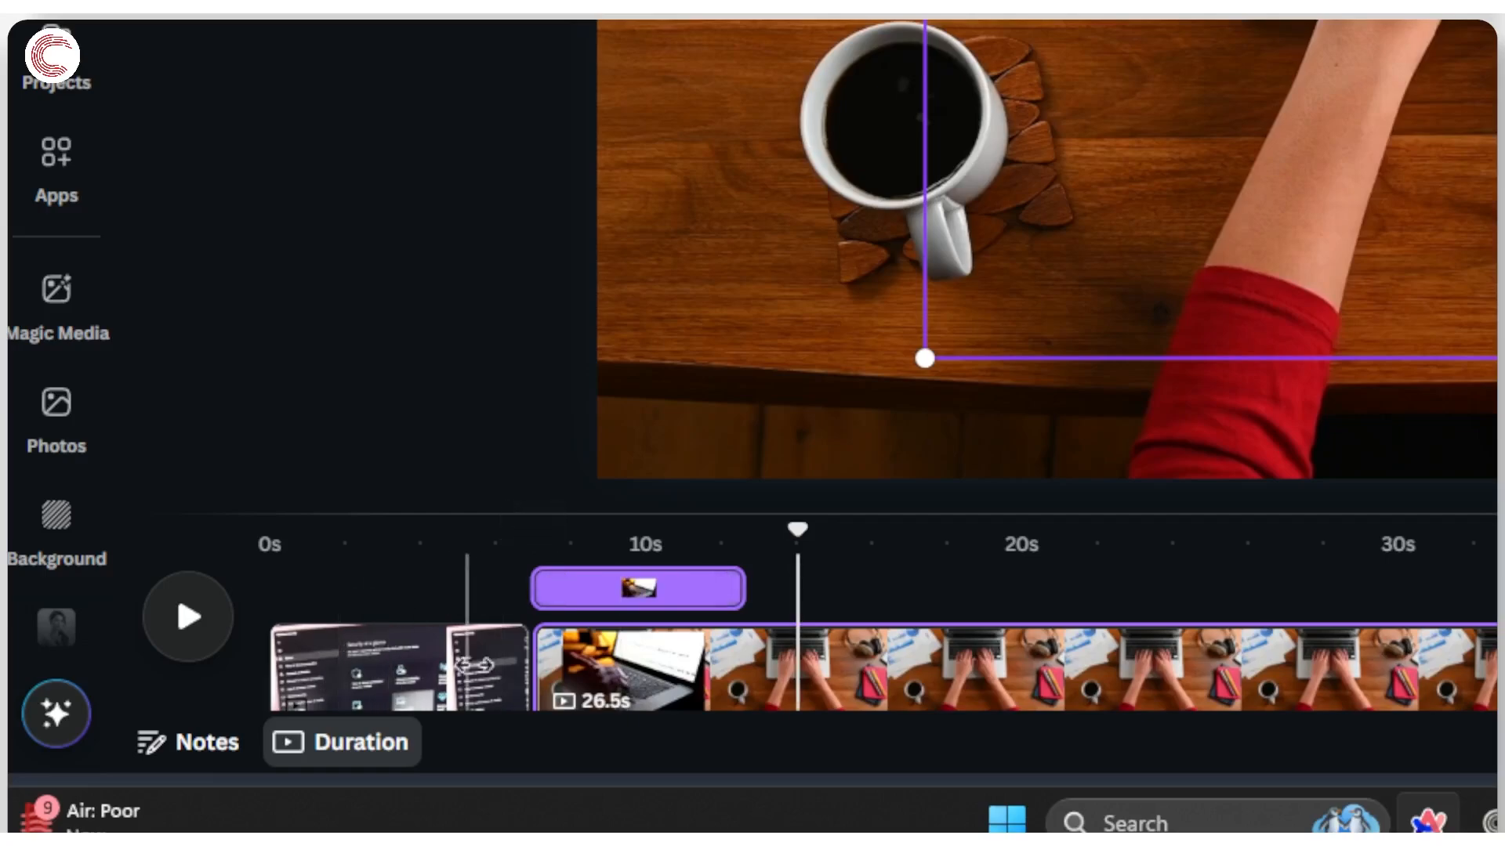
Place the 12-second video of a man working at a desk over the Windows Security page and preview it
click(425, 679)
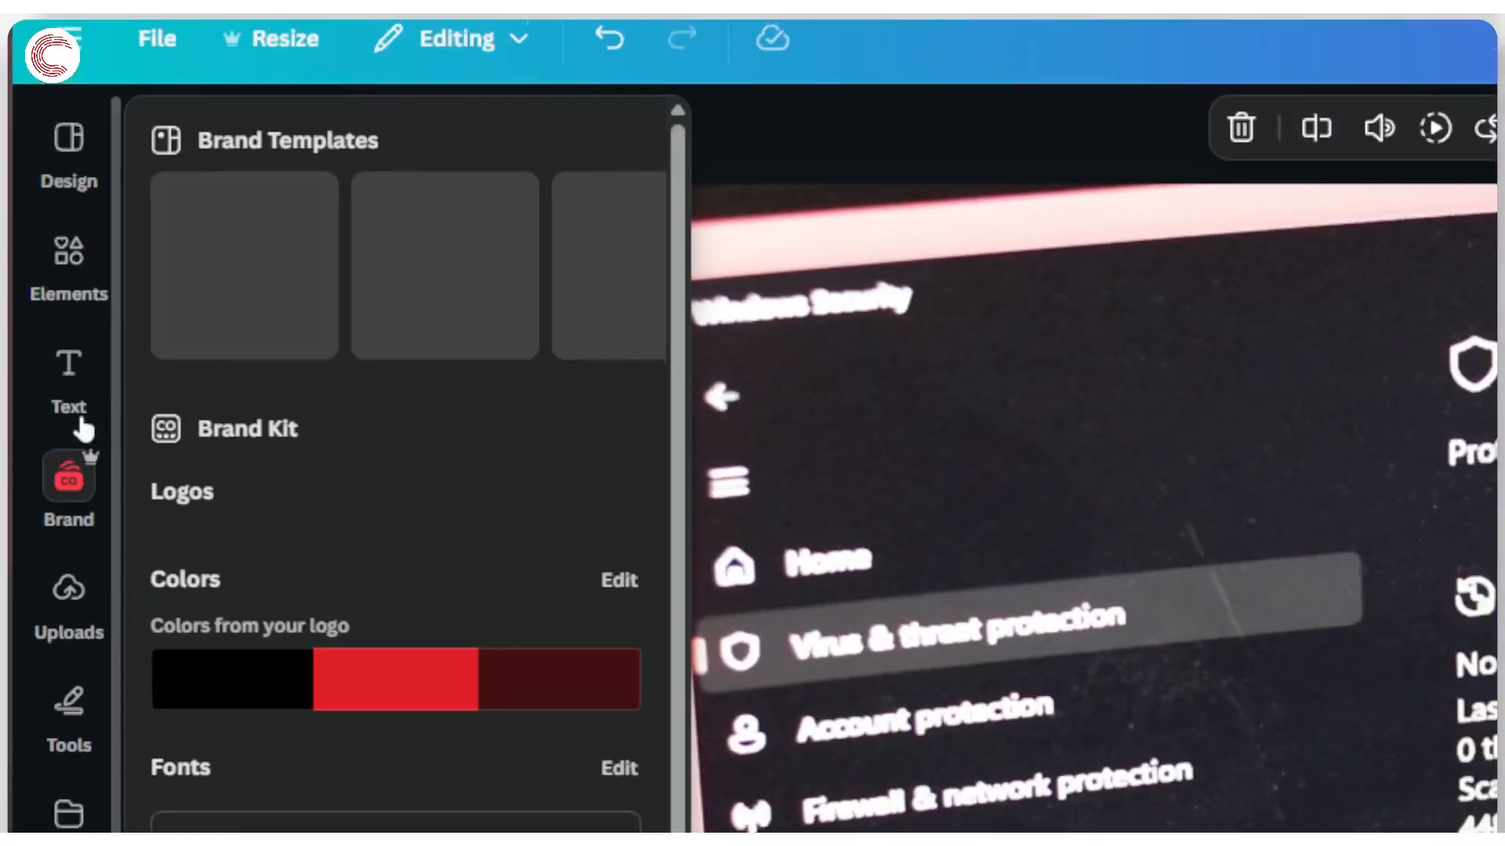
click(78, 415)
click(72, 286)
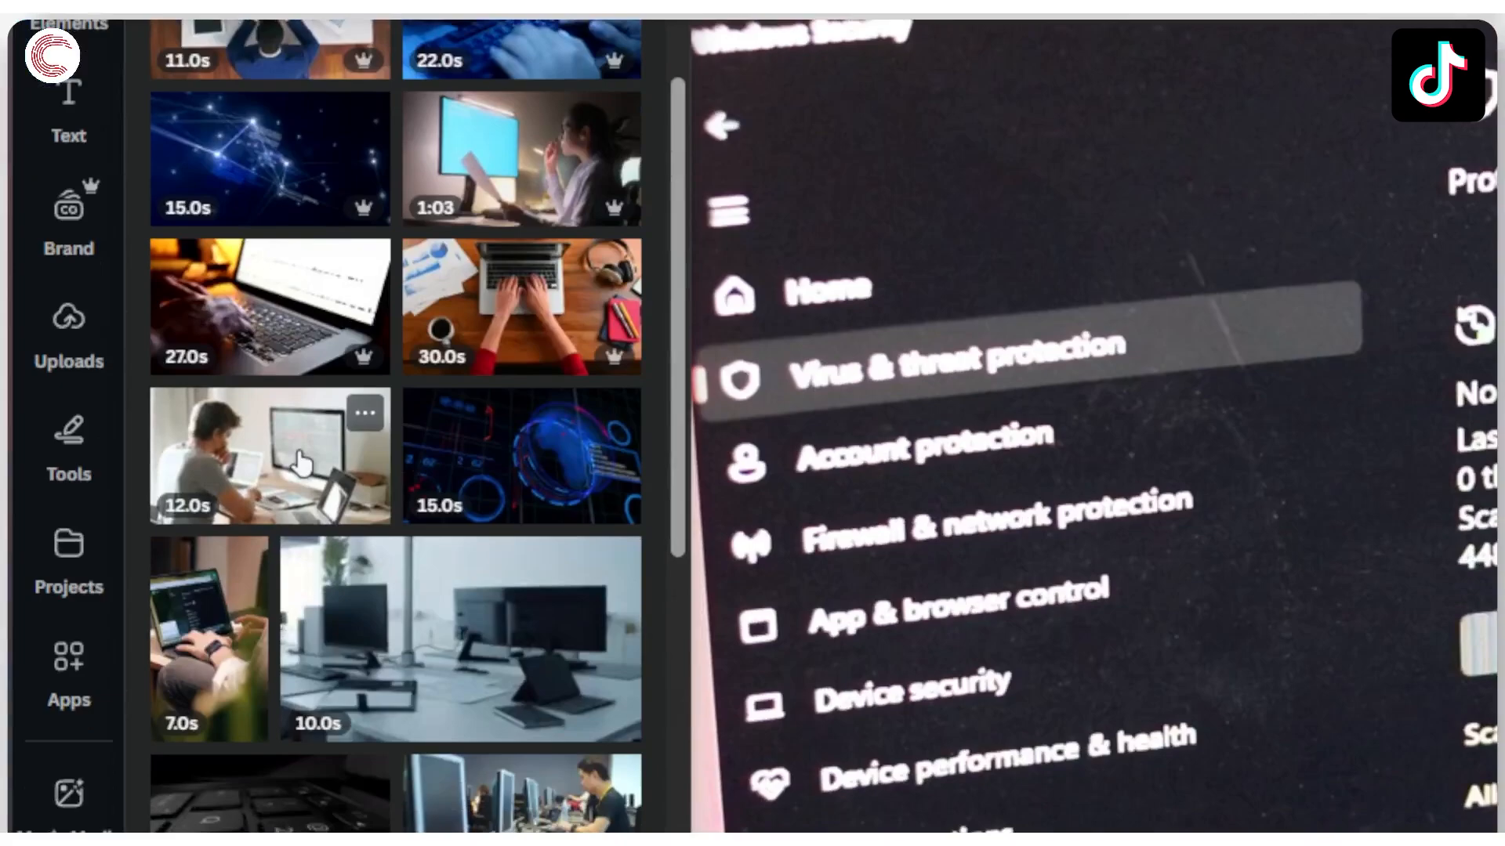
drag(300, 462, 1069, 73)
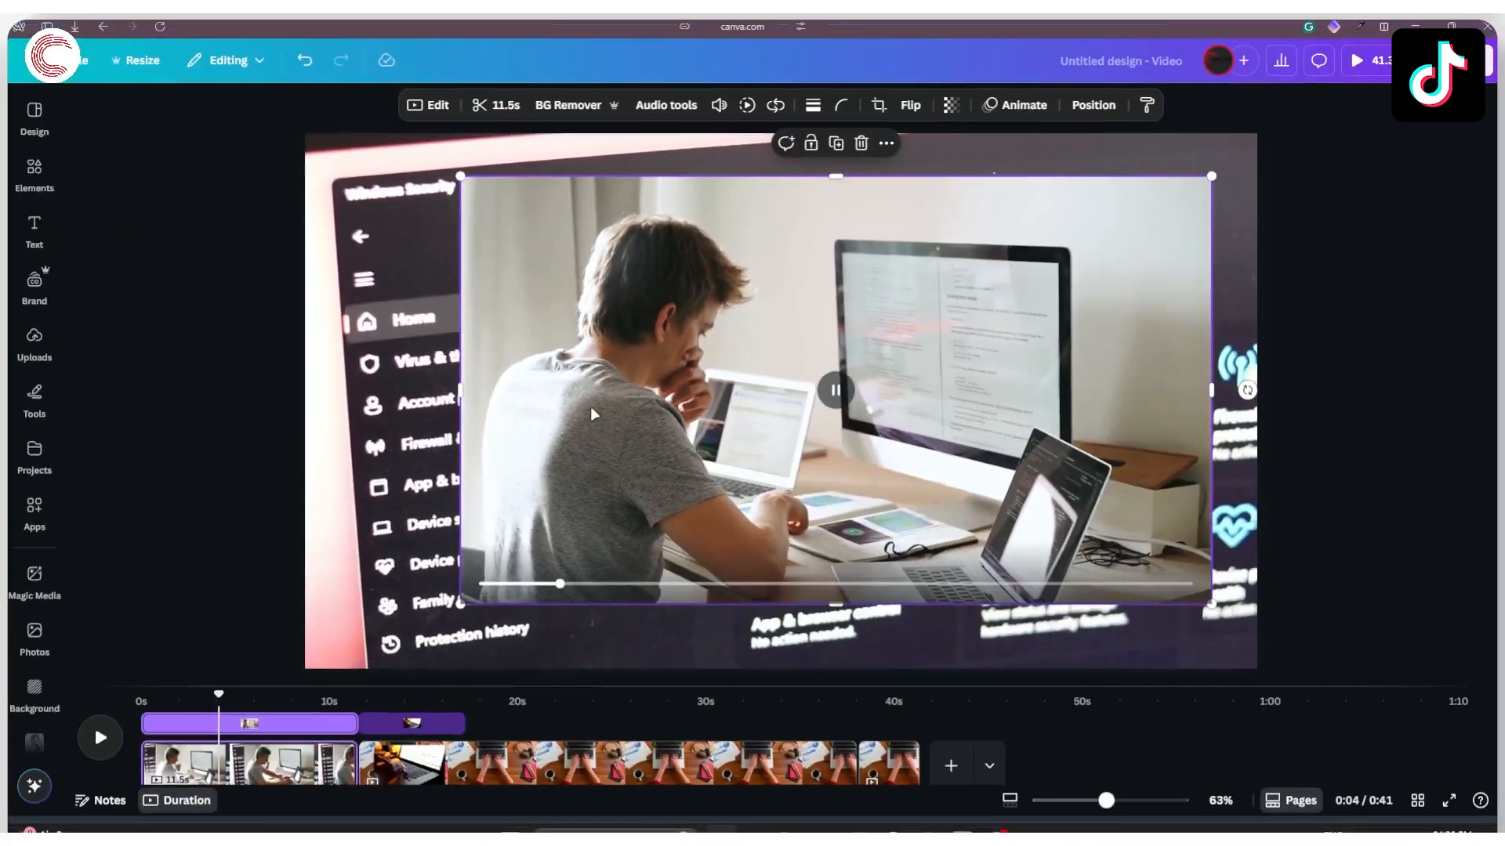
click(95, 729)
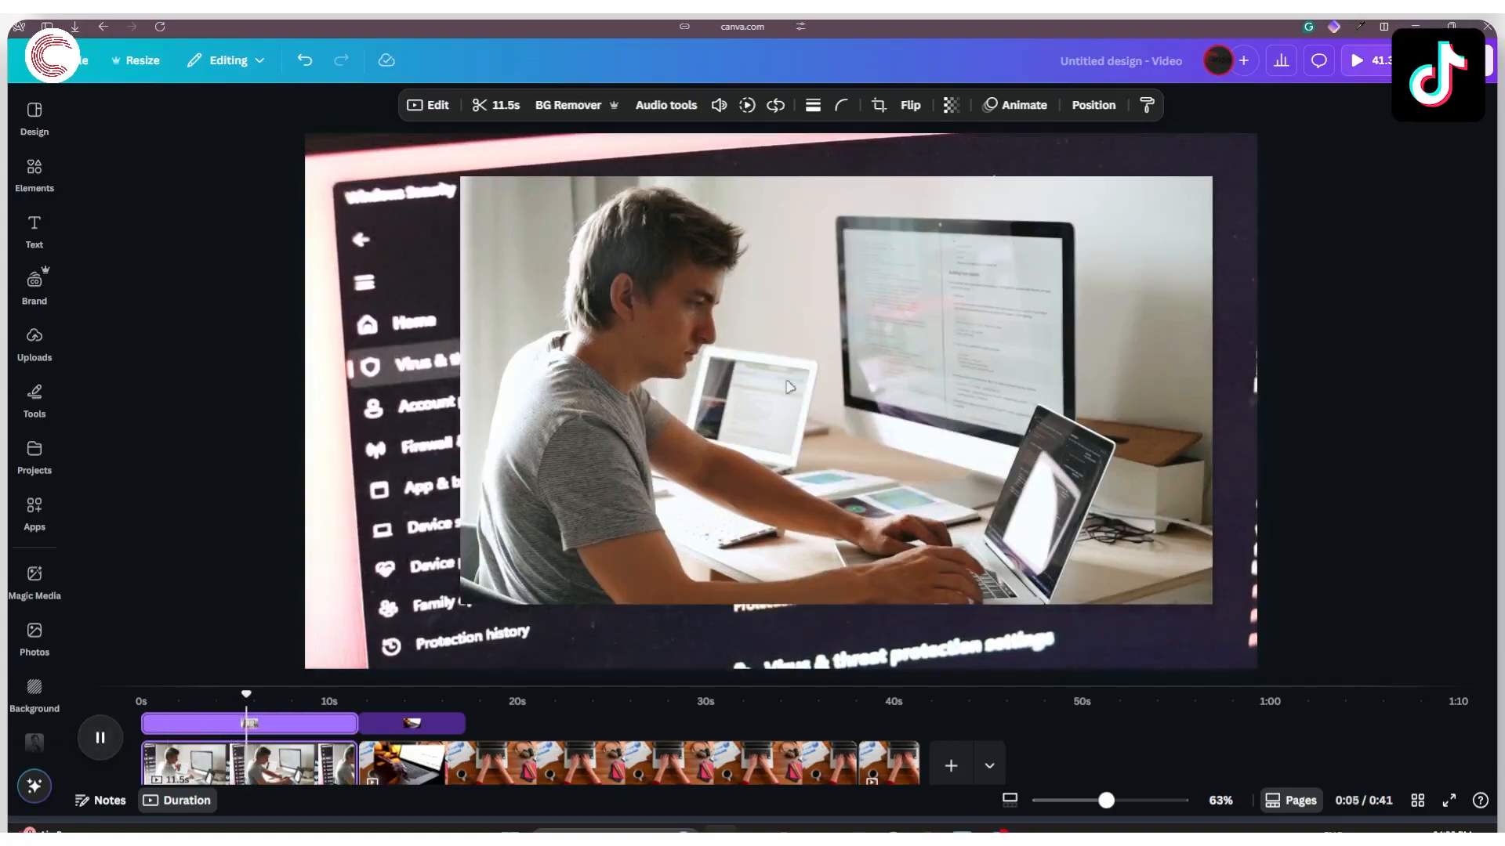
click(104, 733)
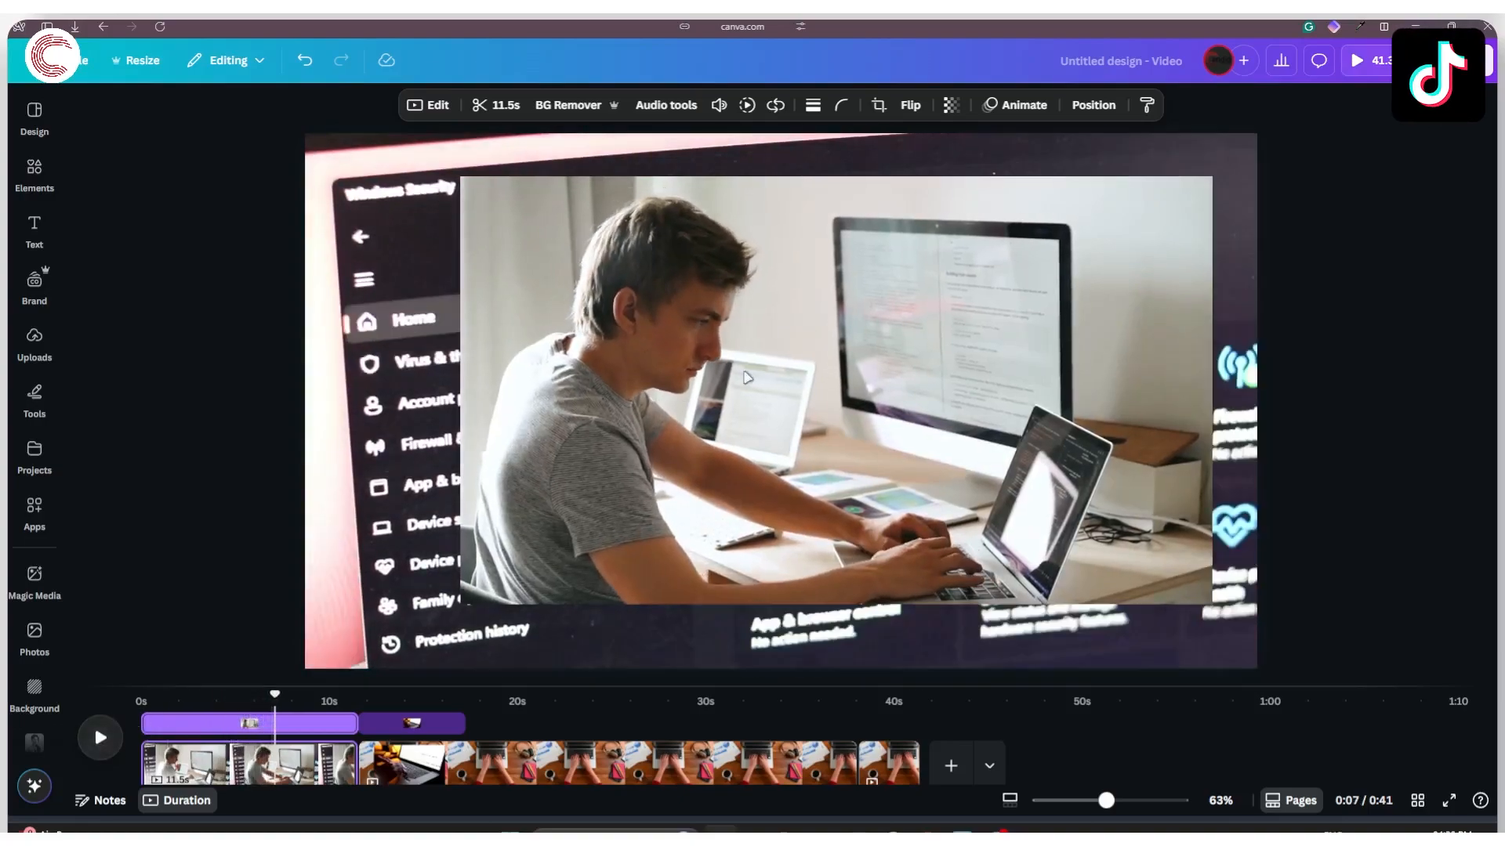
Shrink the overlaid video of the man to about half its width and place it in the page's upper-right corner
click(708, 345)
drag(991, 368, 923, 351)
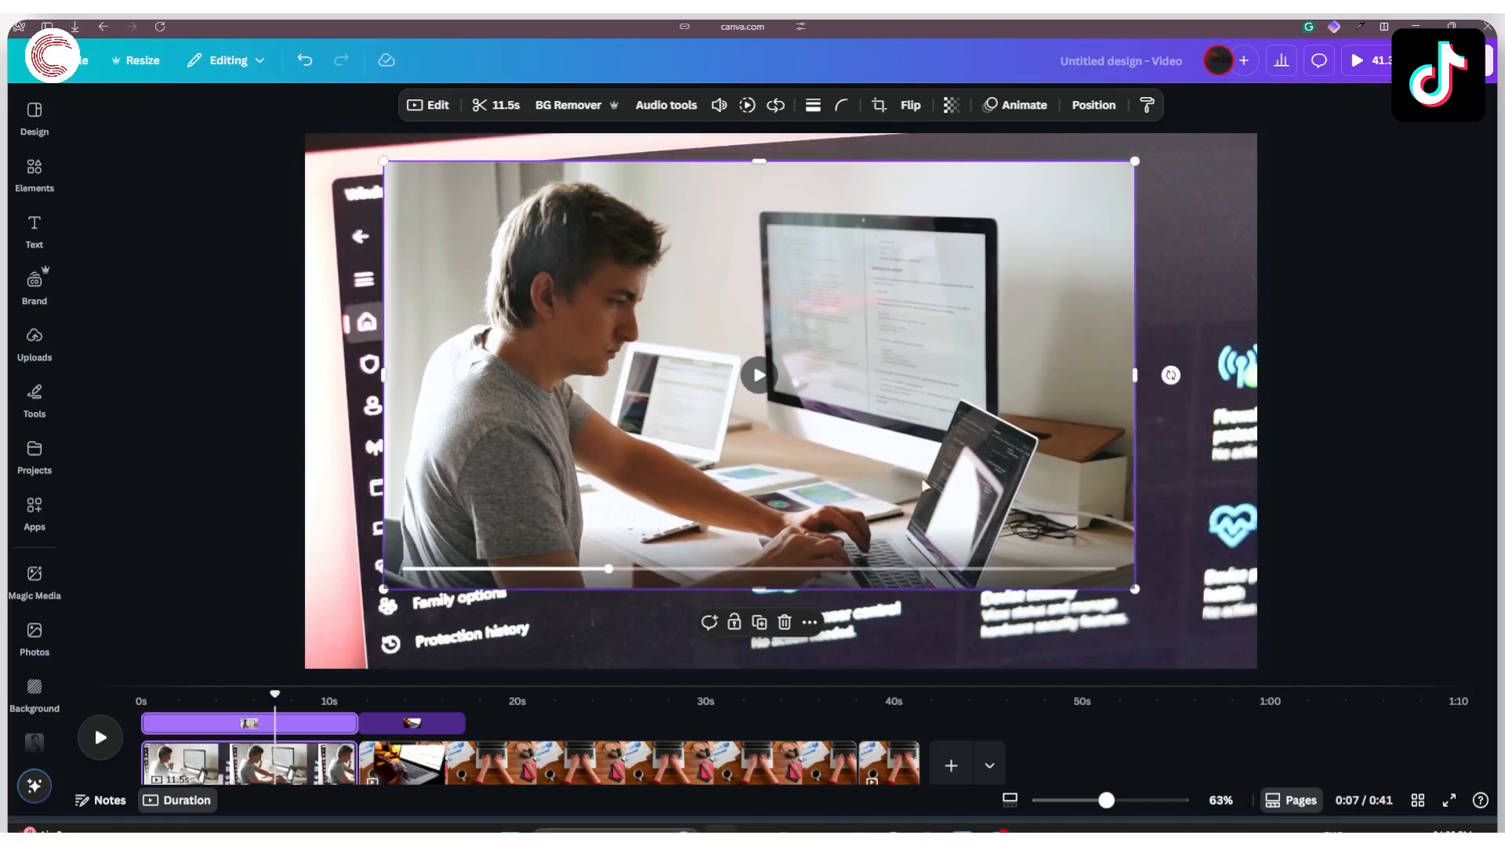
drag(1029, 468, 951, 440)
drag(1055, 561, 663, 391)
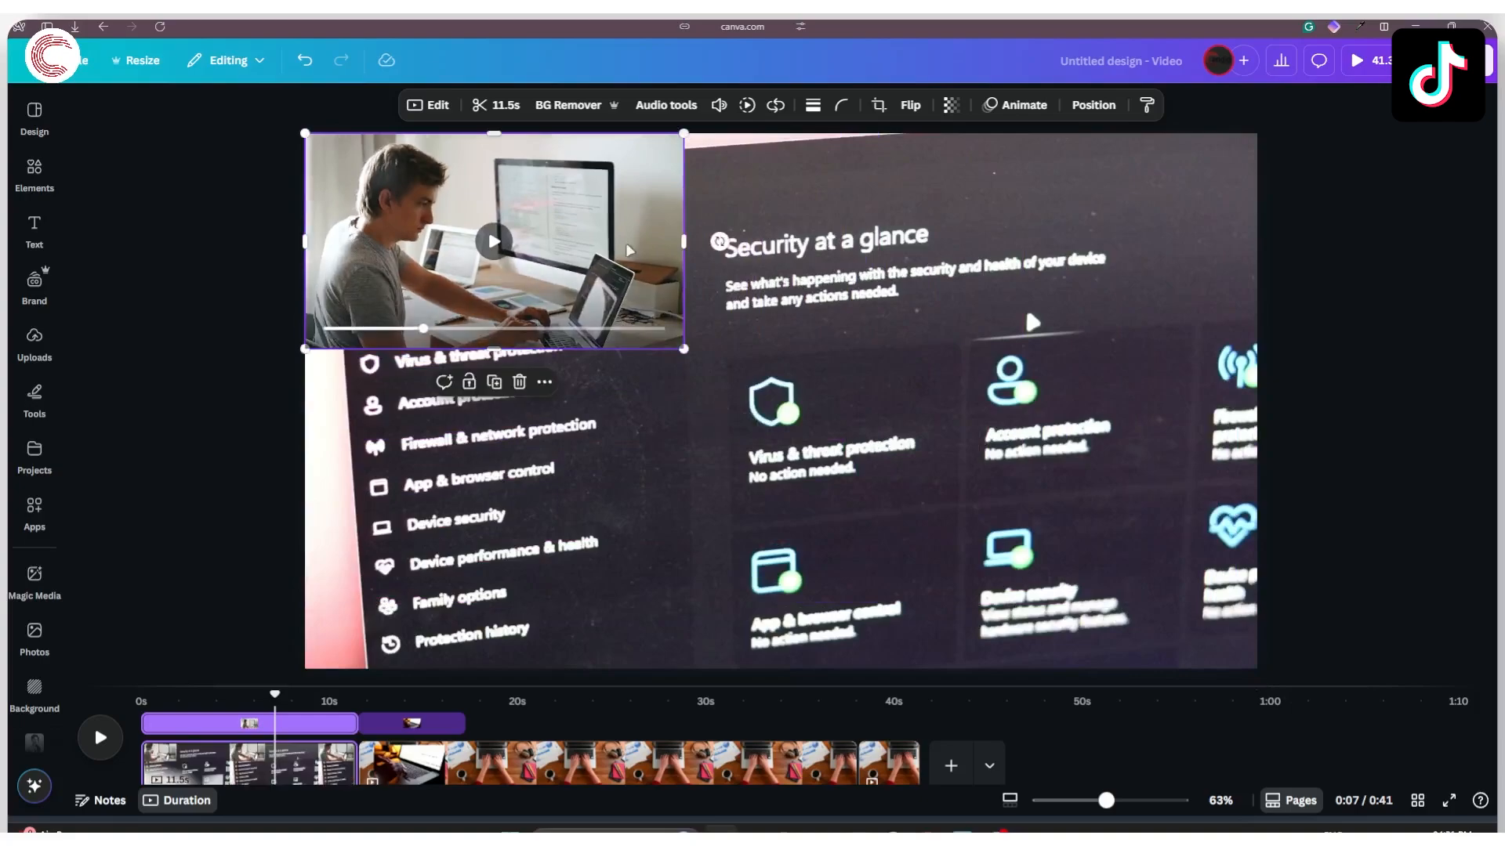
drag(487, 245, 991, 262)
click(842, 483)
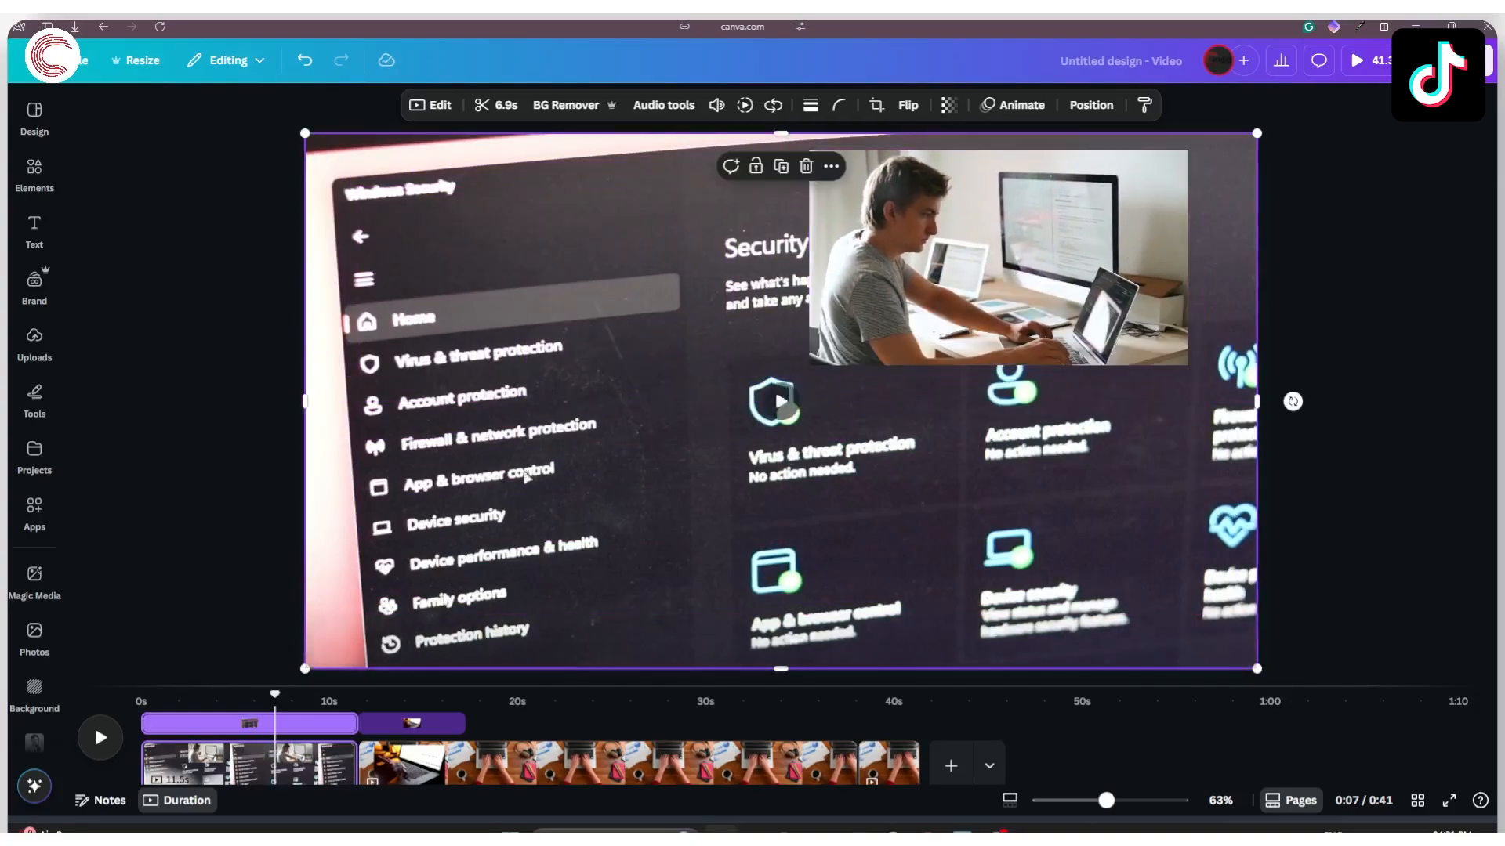
drag(924, 360, 973, 363)
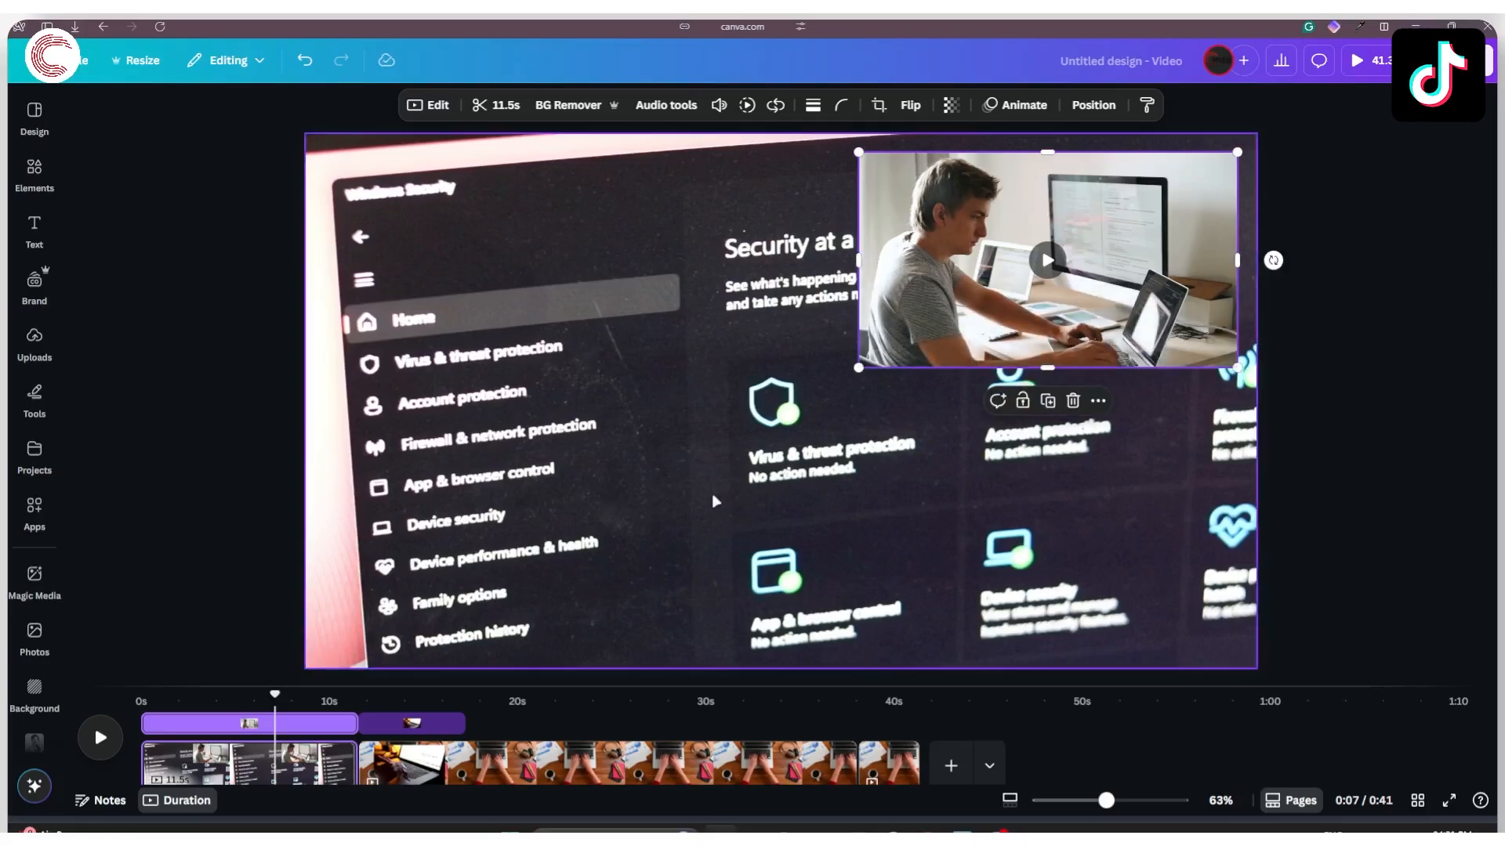
Shrink the dark laptop overlay to about half its width, move it to the page's upper-left corner, and preview it
click(116, 747)
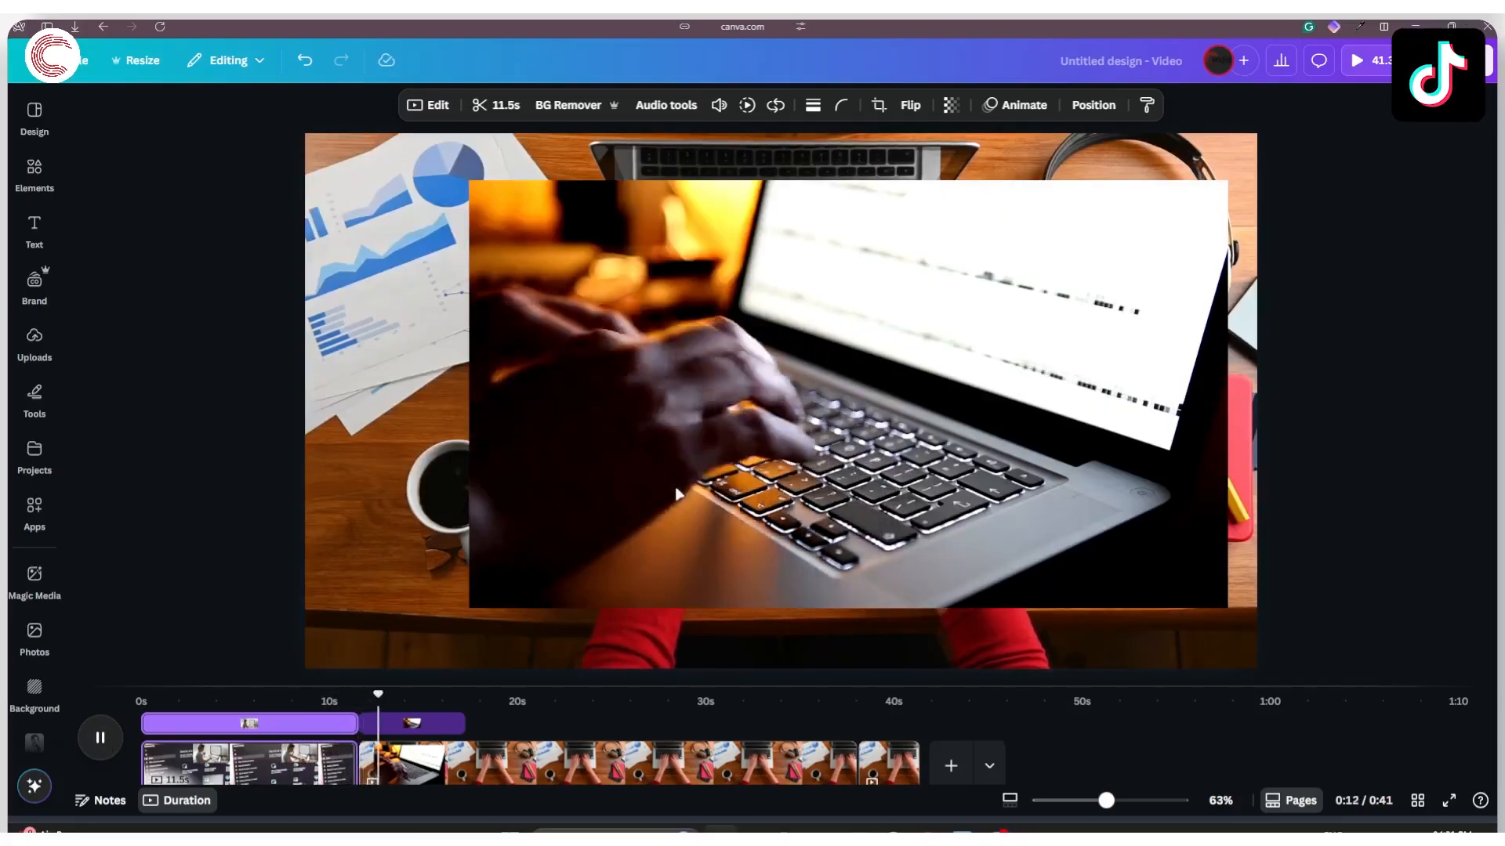
click(824, 368)
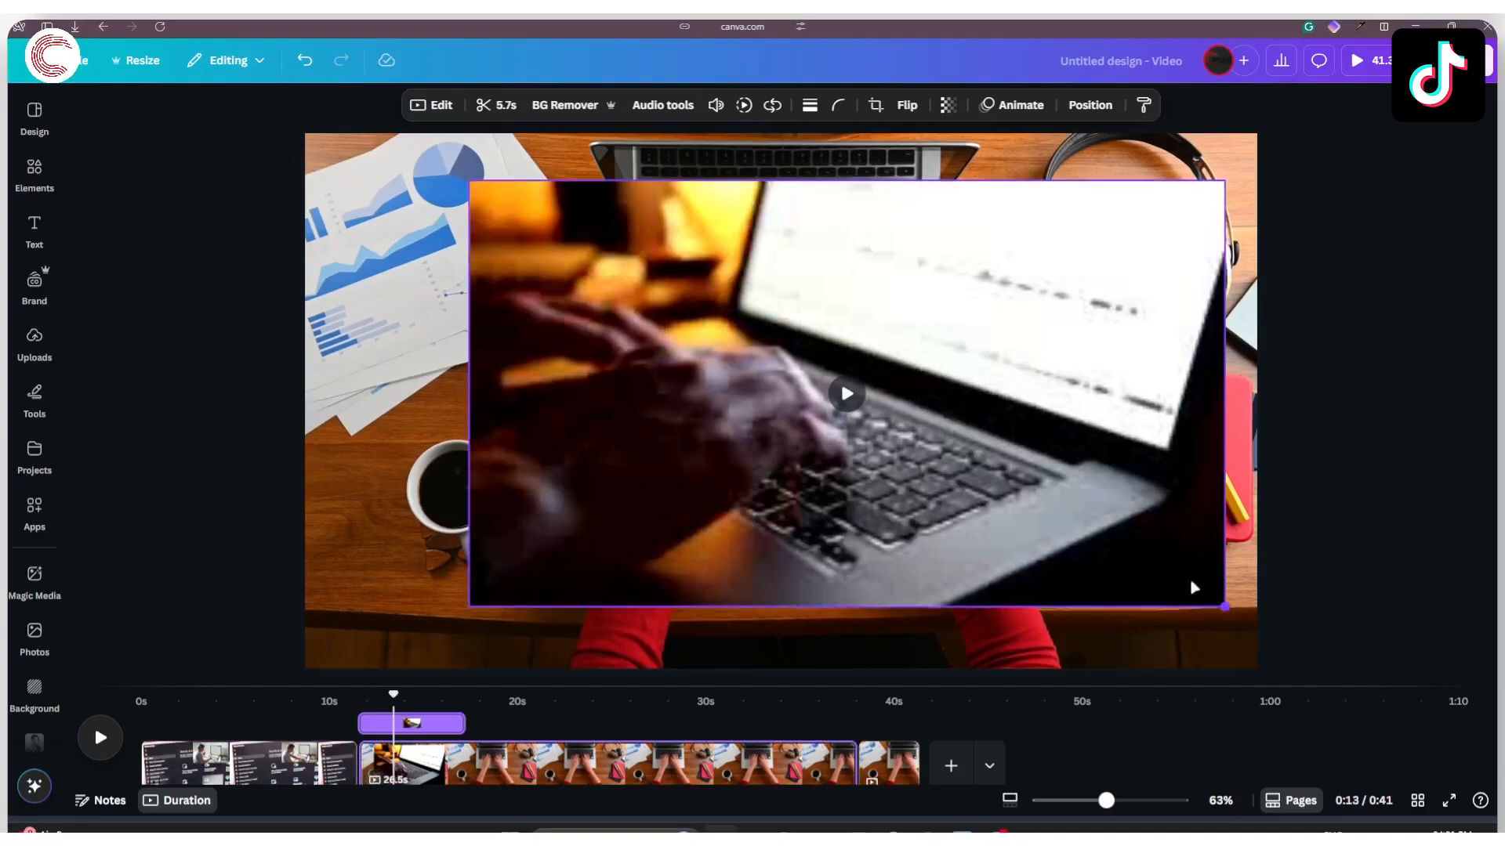
drag(1224, 605, 833, 380)
drag(727, 236, 579, 229)
click(100, 737)
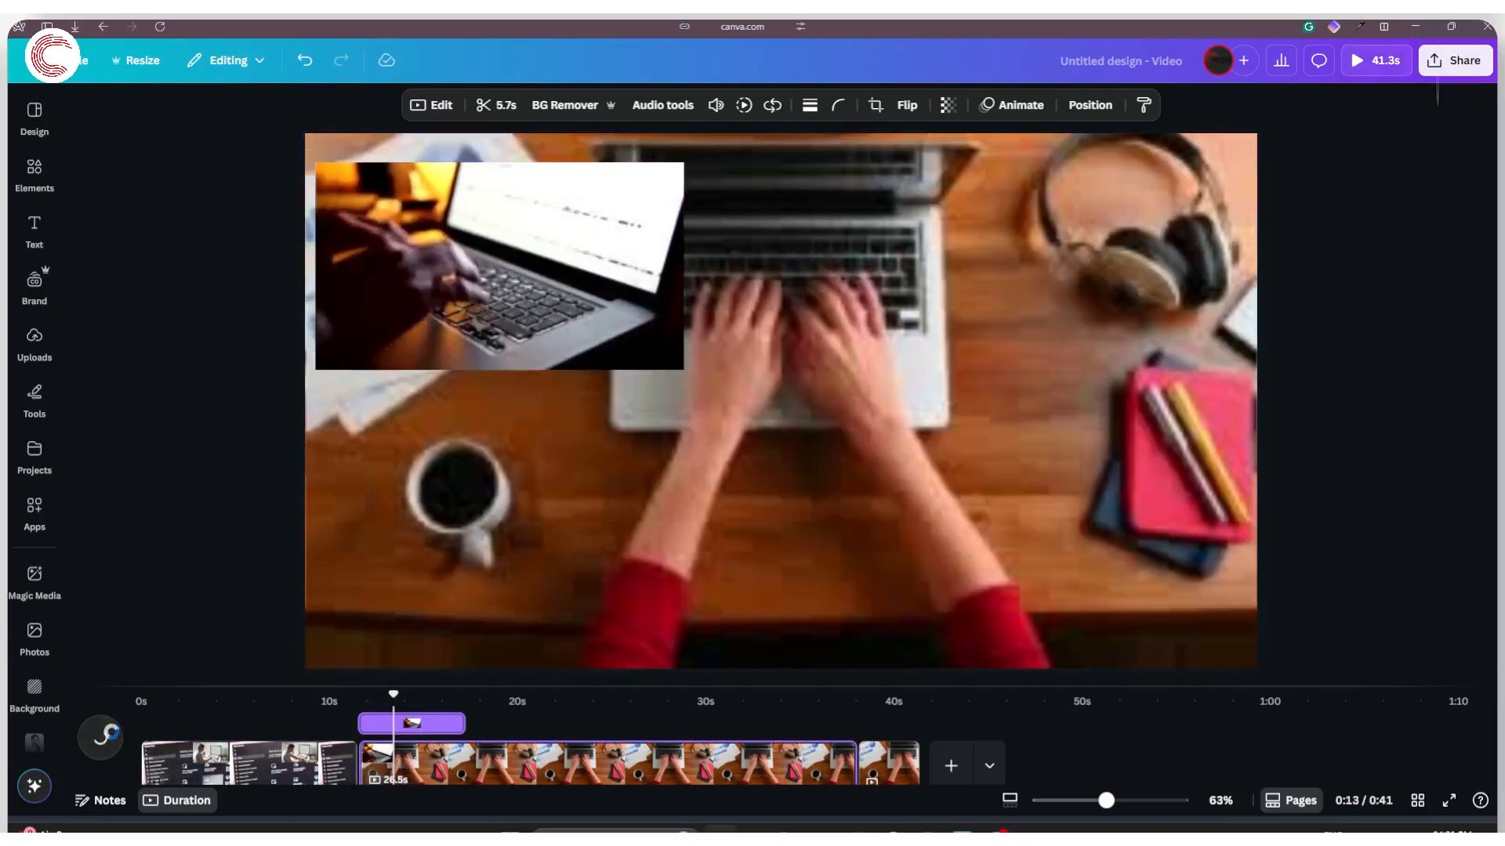
click(578, 293)
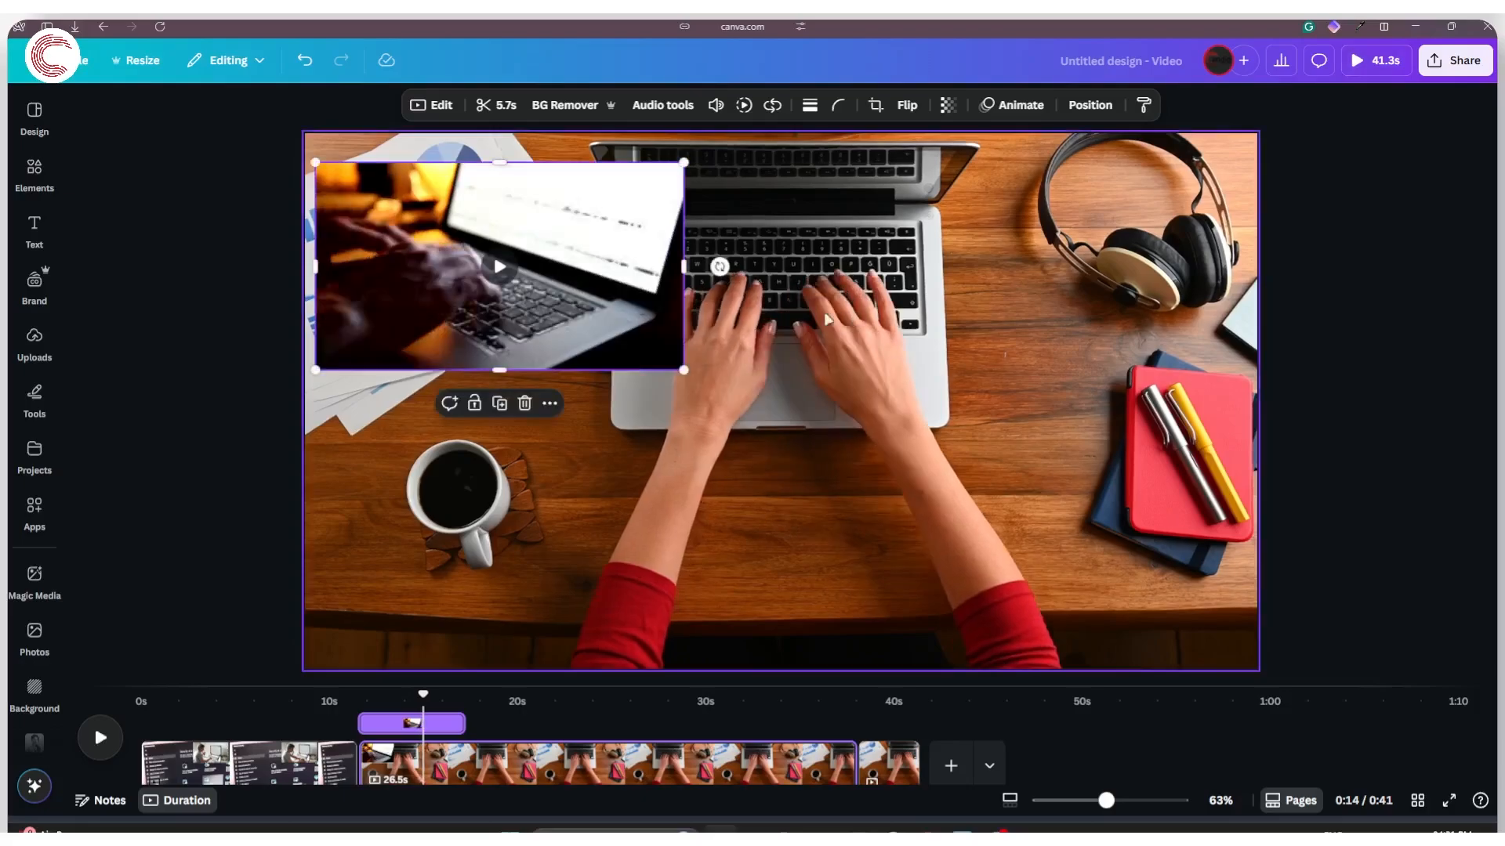
Split the 26.5-second laptop typing page at about 25 seconds on the timeline
mouse_move(504, 687)
mouse_down()
mouse_move(430, 695)
mouse_move(510, 696)
mouse_up()
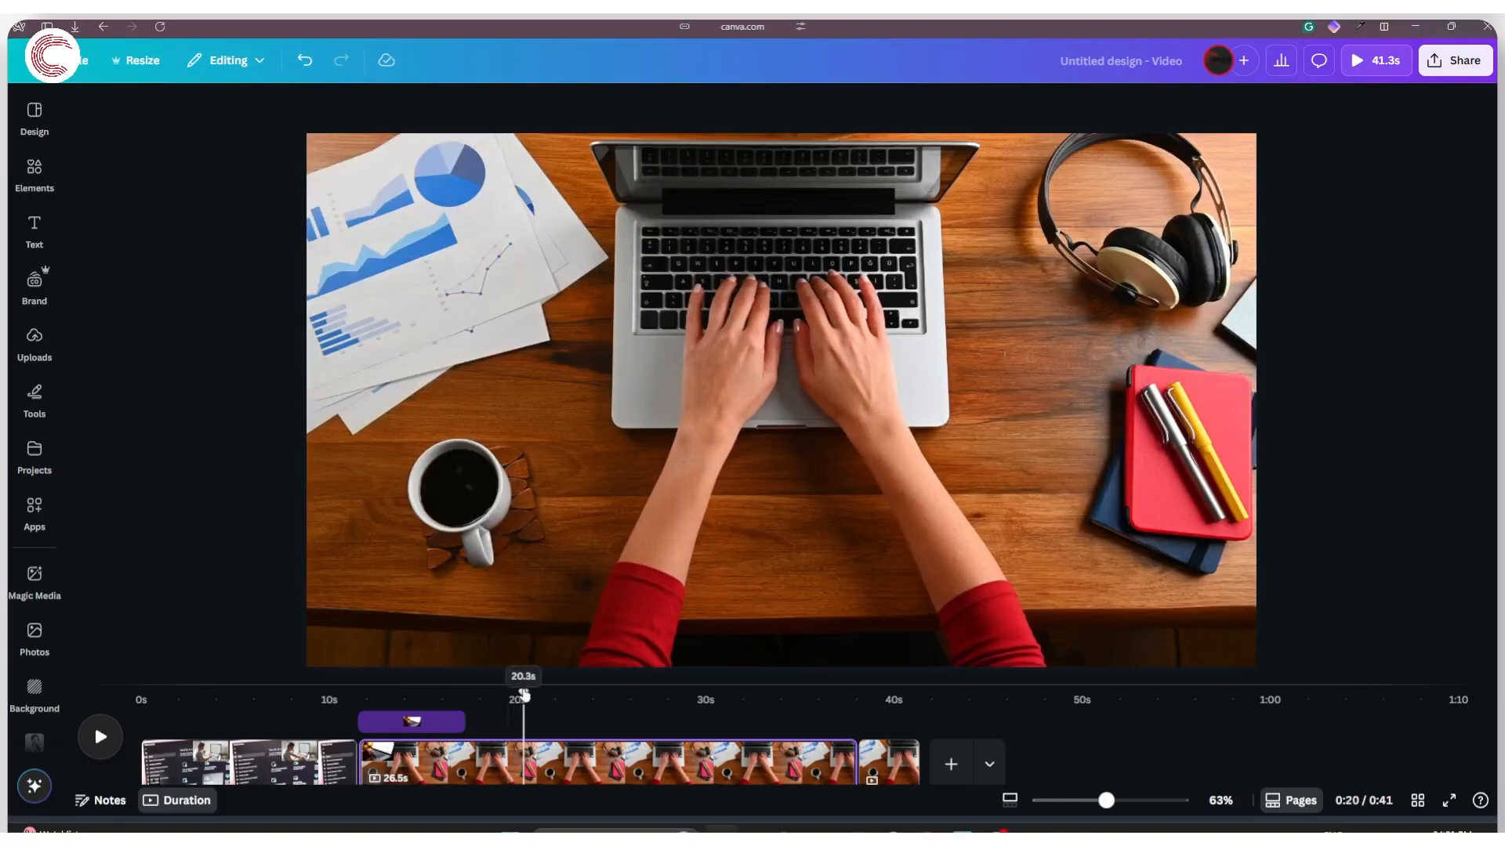
drag(523, 694, 534, 694)
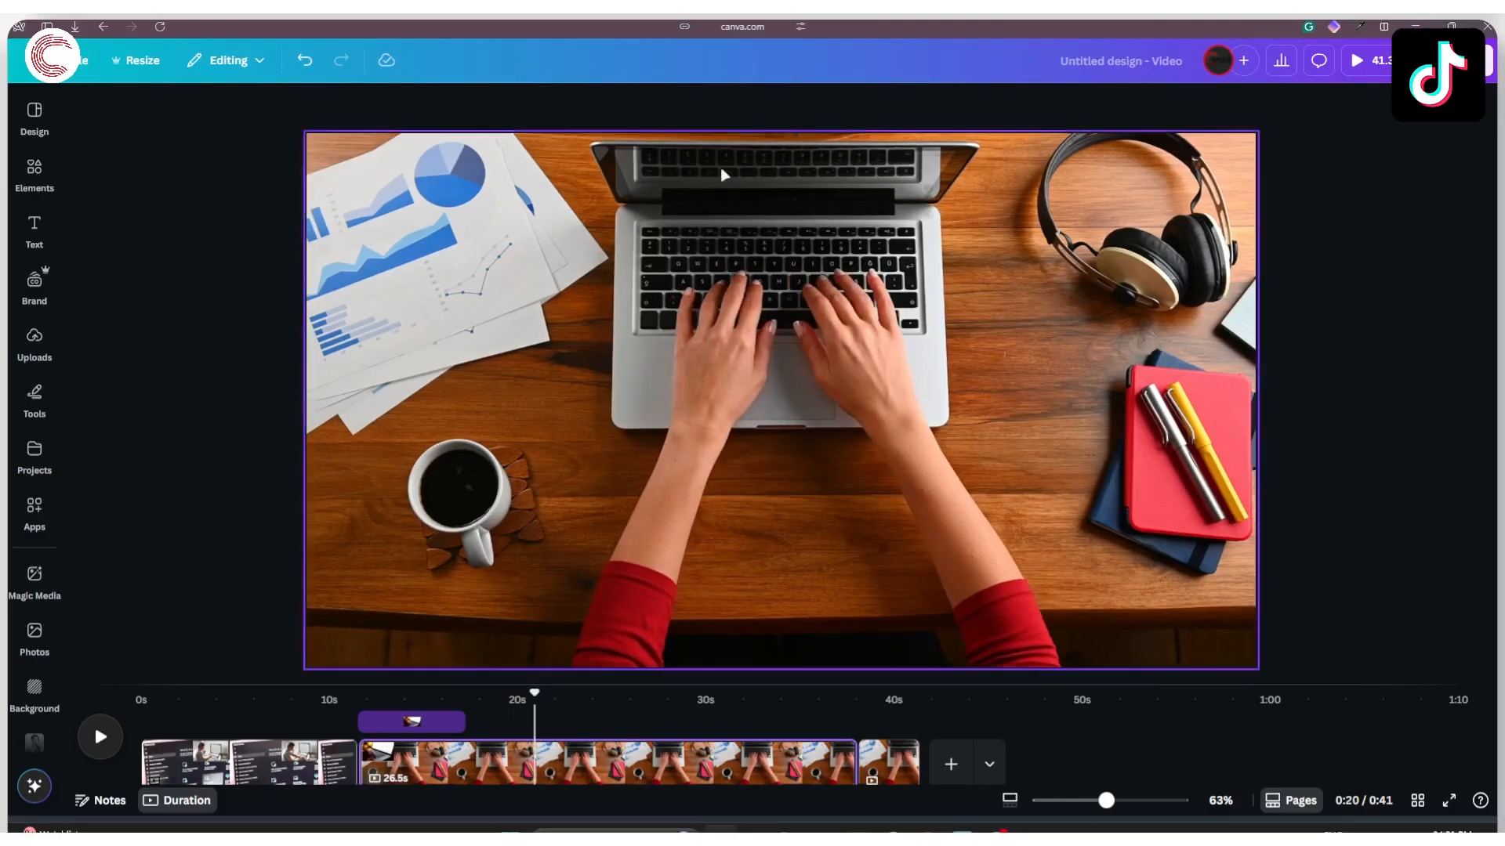
drag(535, 732, 539, 732)
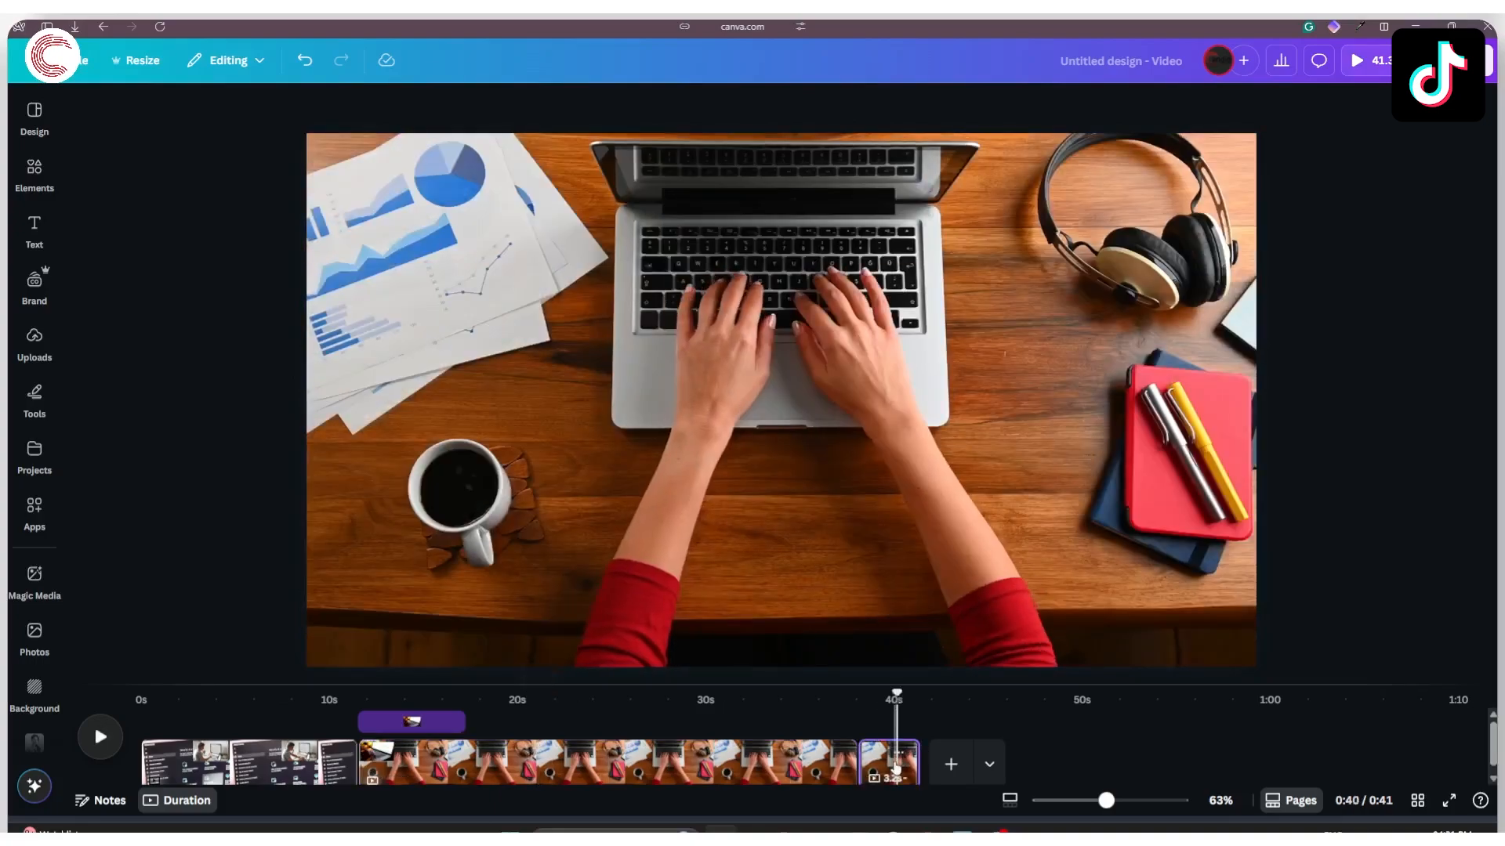
drag(531, 680, 620, 700)
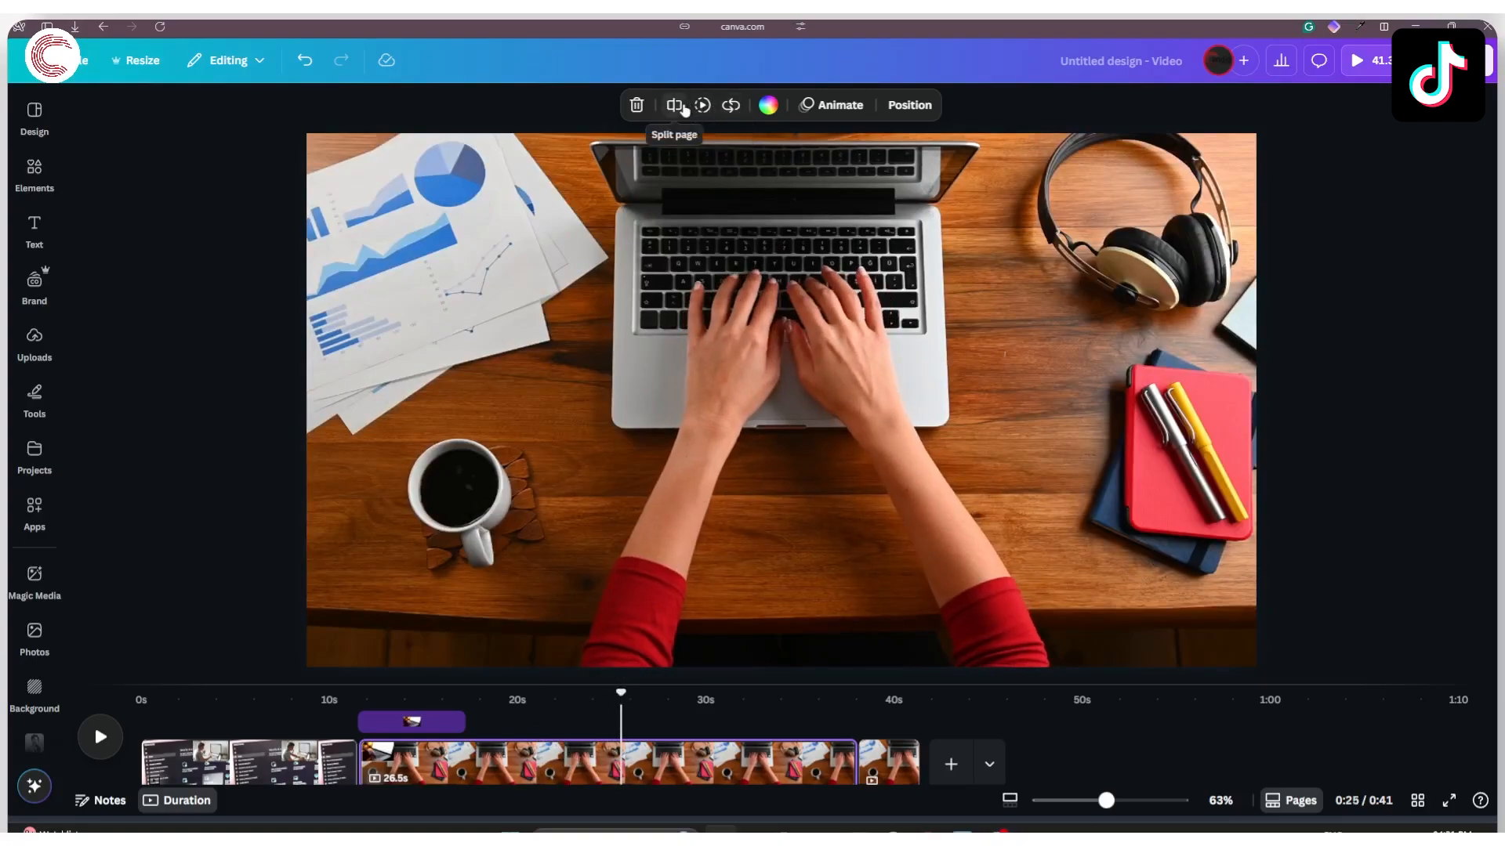
click(684, 108)
Trim the second part of the split laptop page to 5.0 seconds and set the playhead at about 28 seconds
click(683, 755)
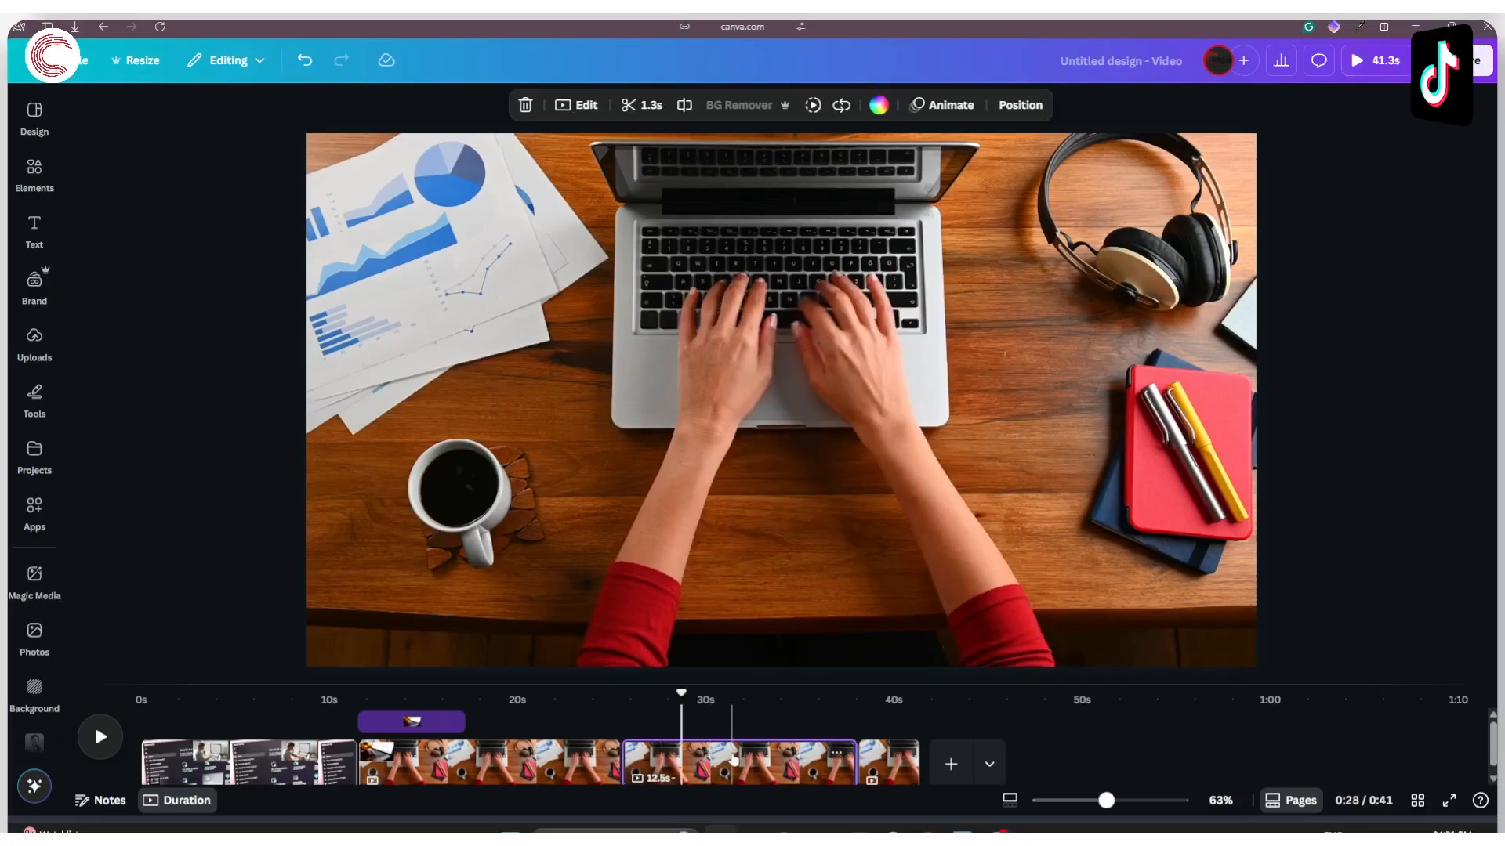
drag(713, 698, 711, 656)
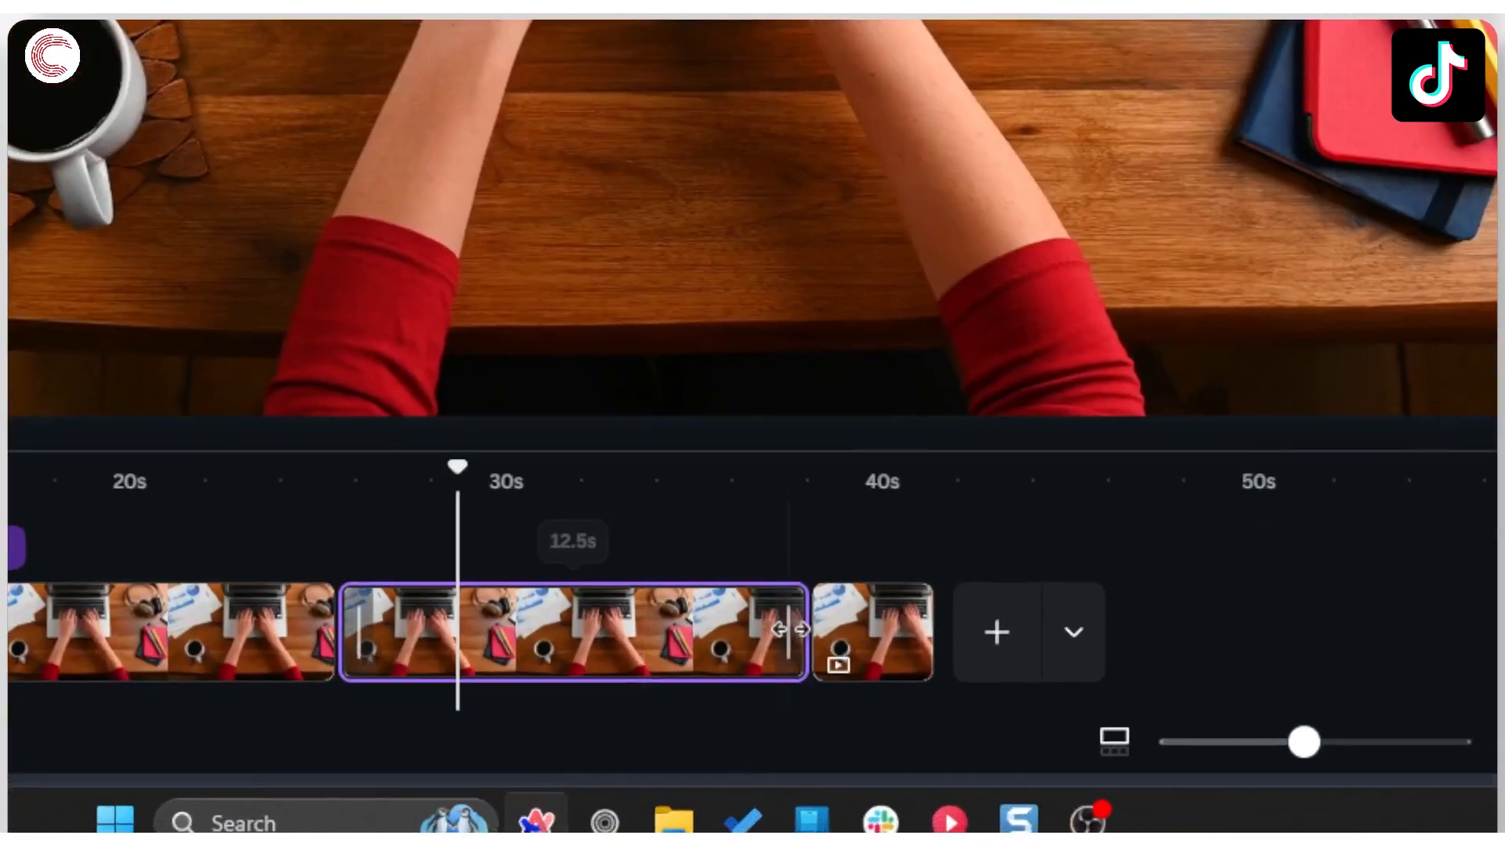
drag(854, 744, 760, 739)
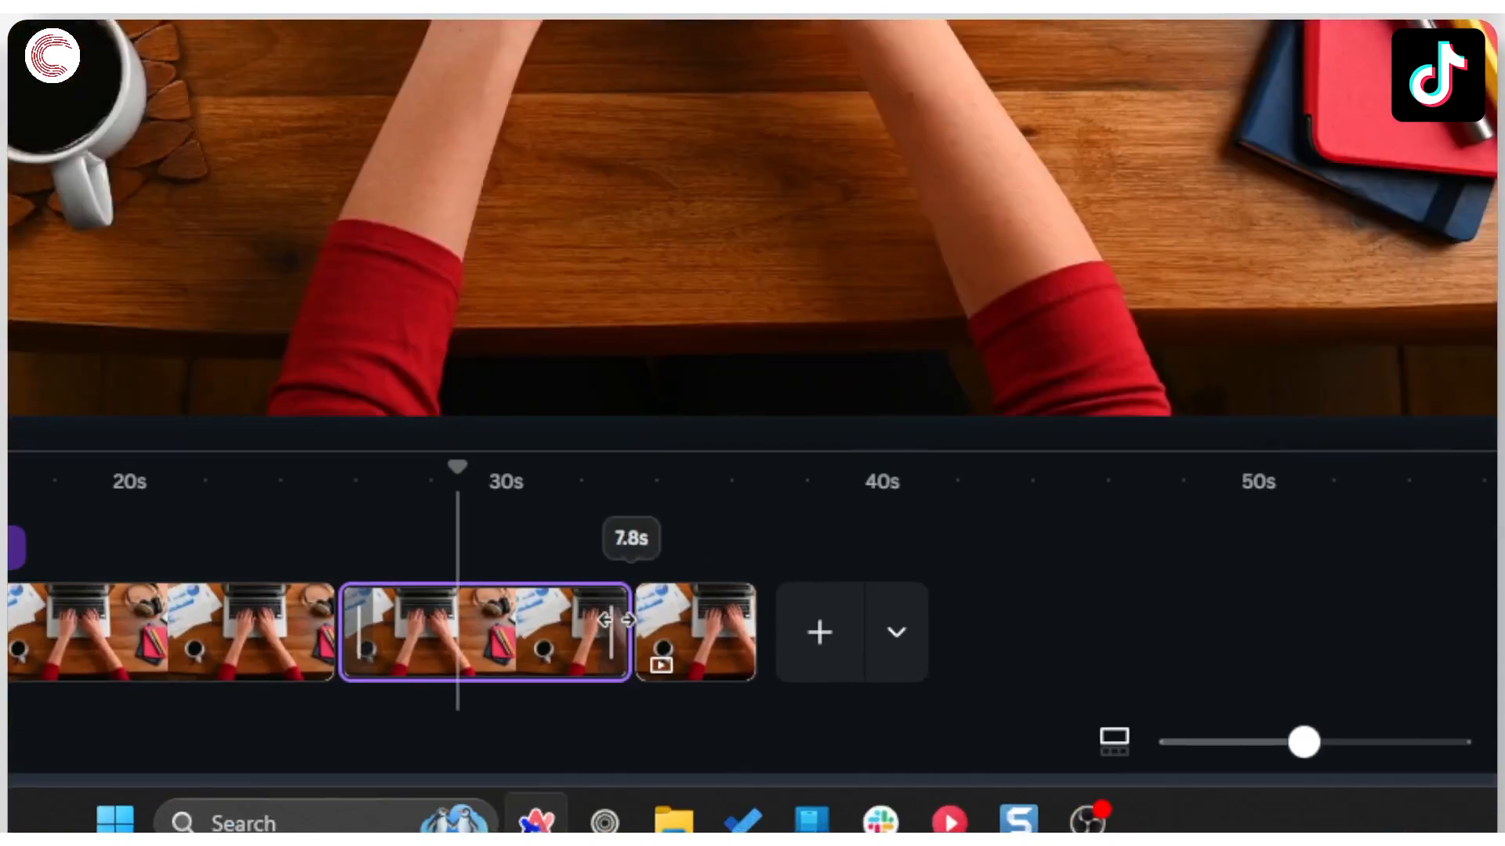
drag(616, 620, 511, 628)
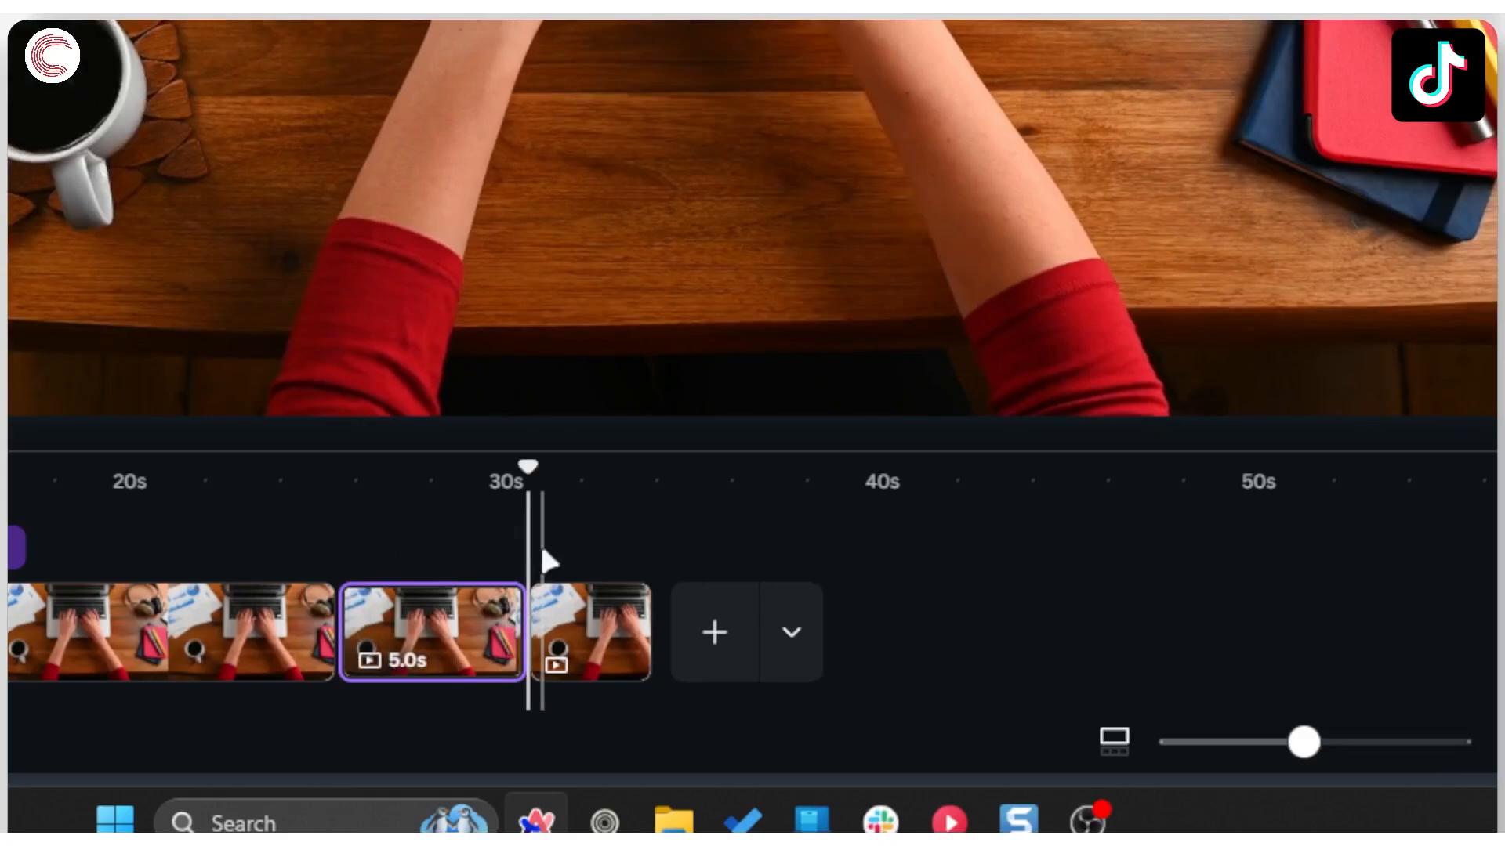
click(413, 494)
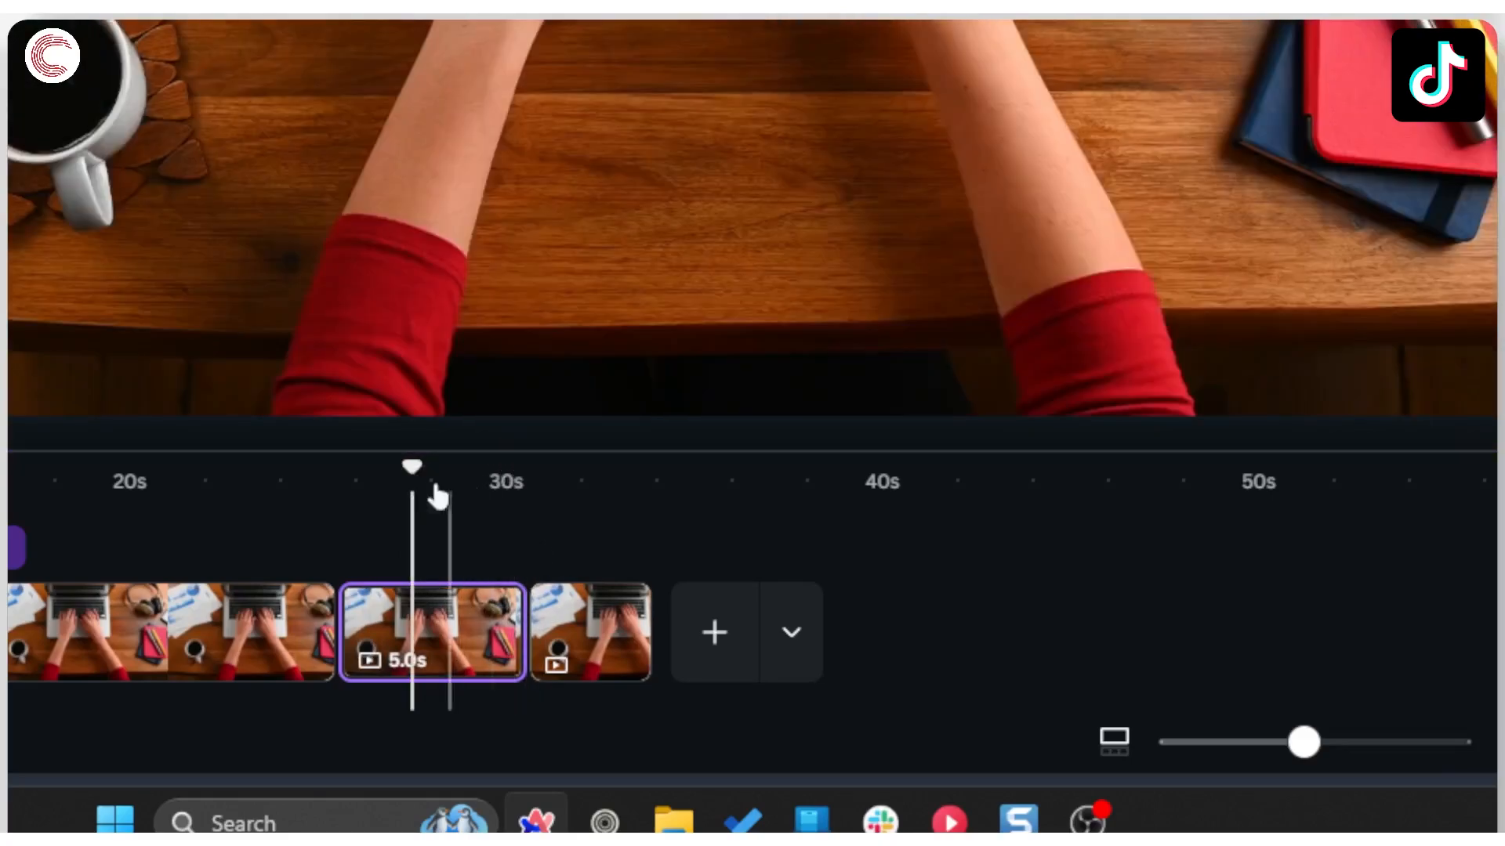
drag(453, 486, 467, 487)
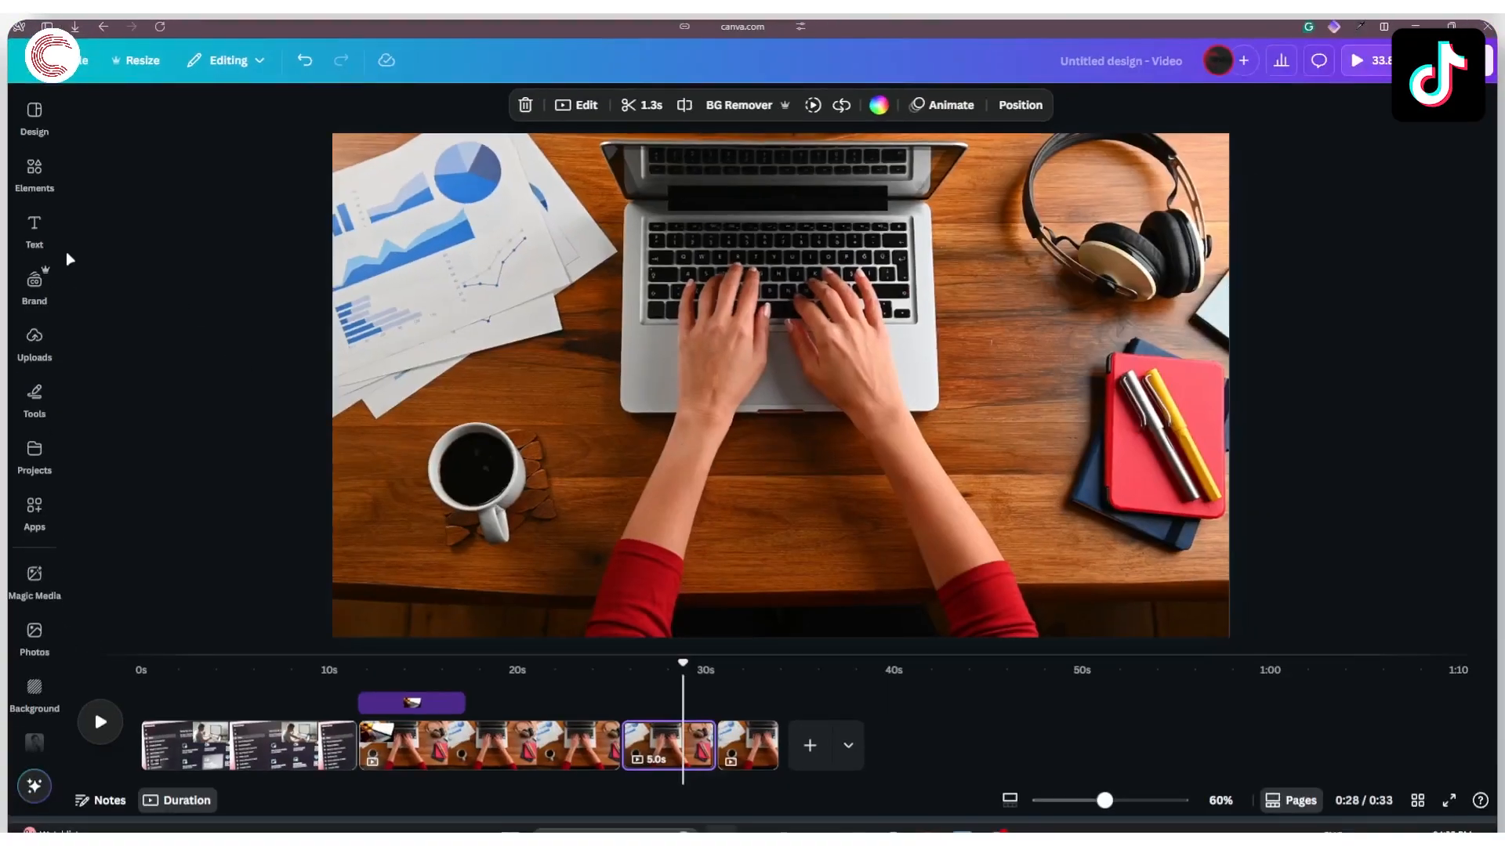
Browse the text font combinations and add the "Workflows that work." combination to the page
click(53, 306)
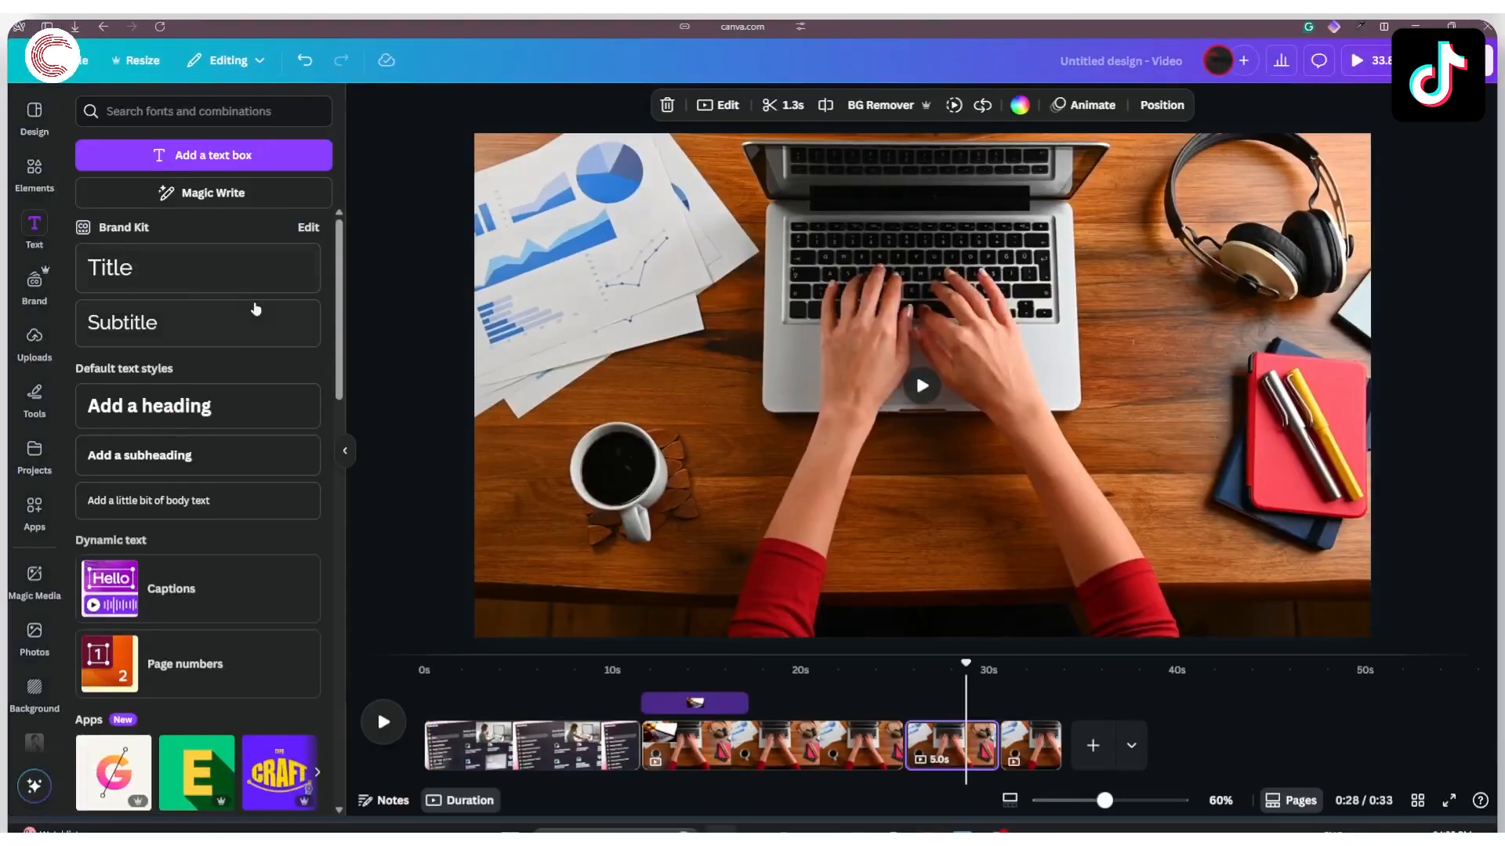
scroll(275, 483, down, 3)
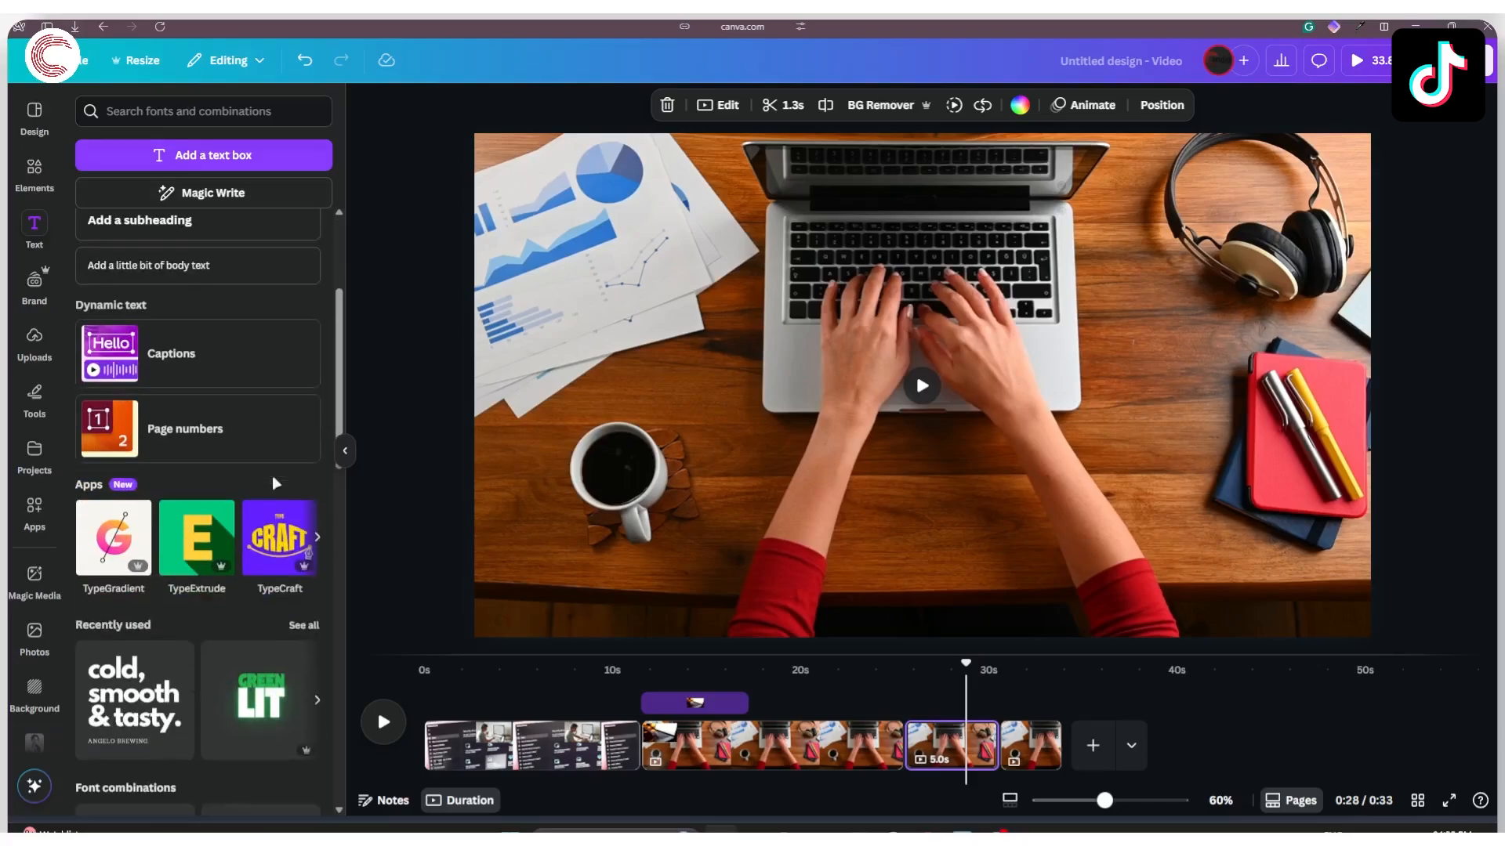
scroll(276, 483, down, 3)
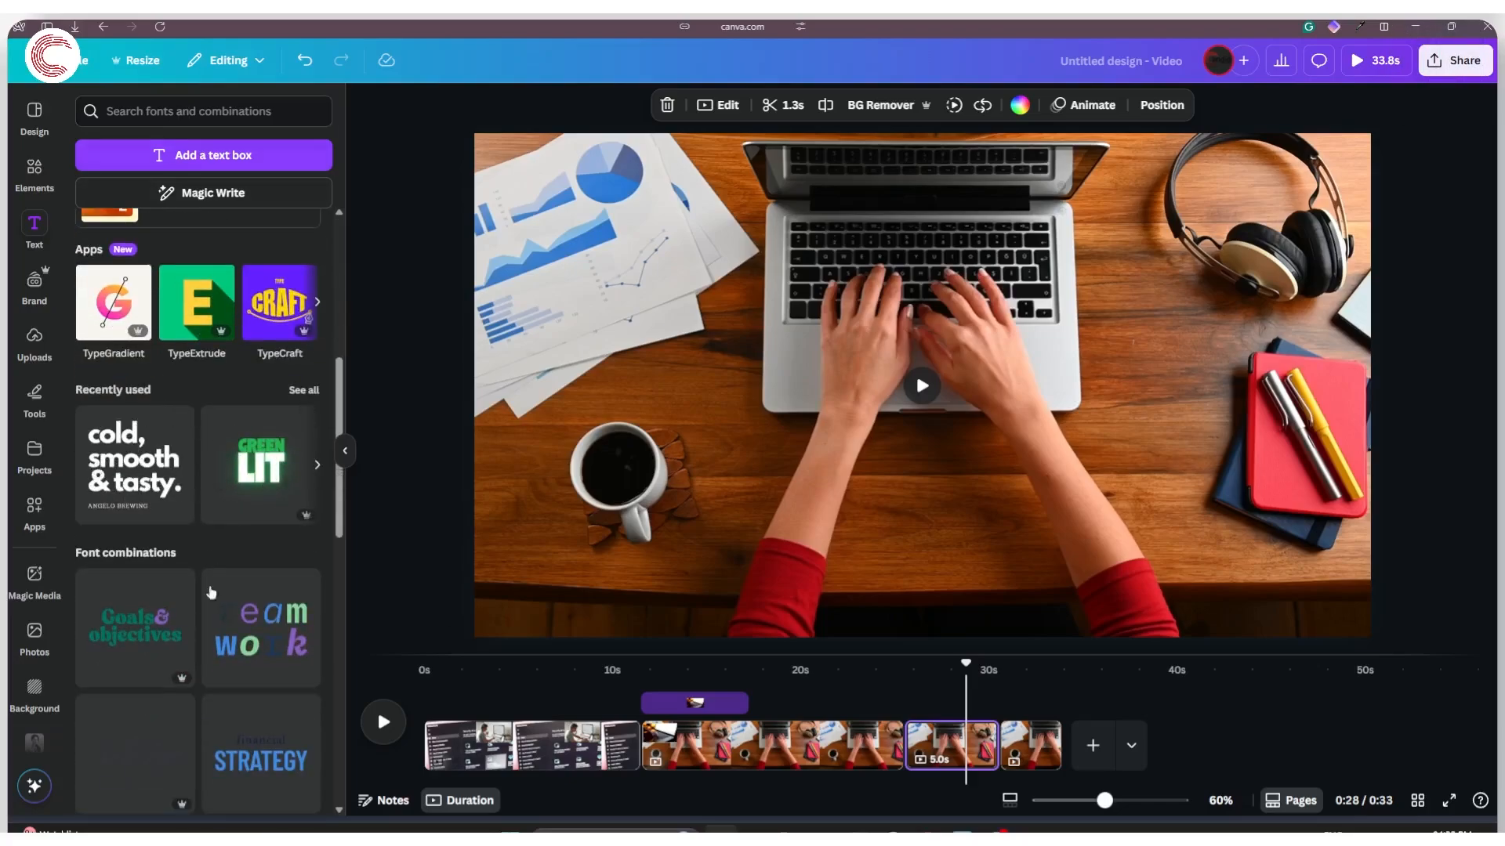
scroll(208, 596, down, 2)
scroll(196, 604, up, 5)
scroll(186, 611, down, 5)
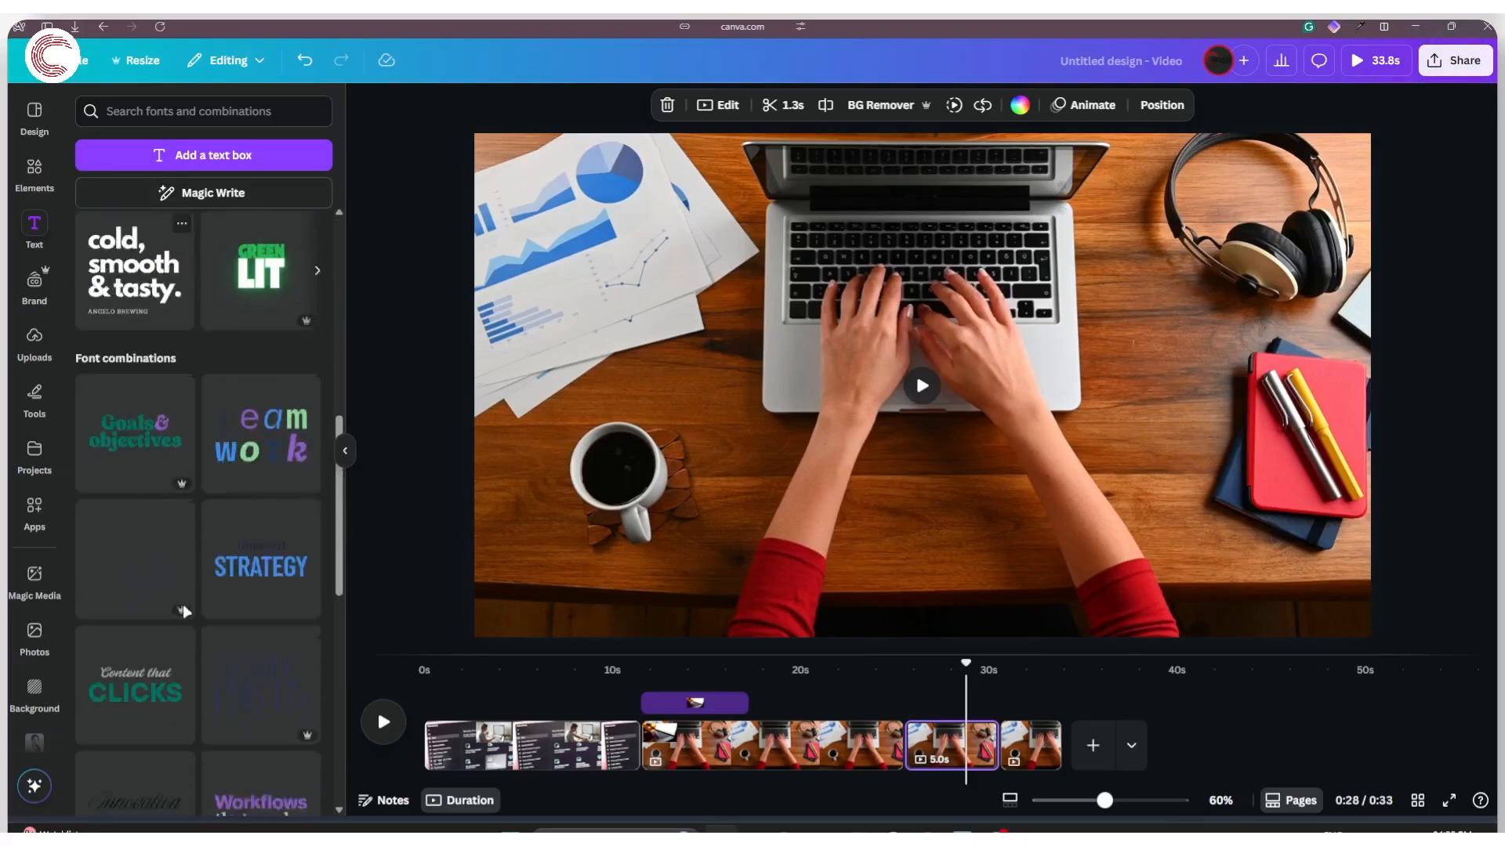
scroll(186, 611, down, 3)
scroll(263, 604, up, 5)
scroll(258, 592, down, 6)
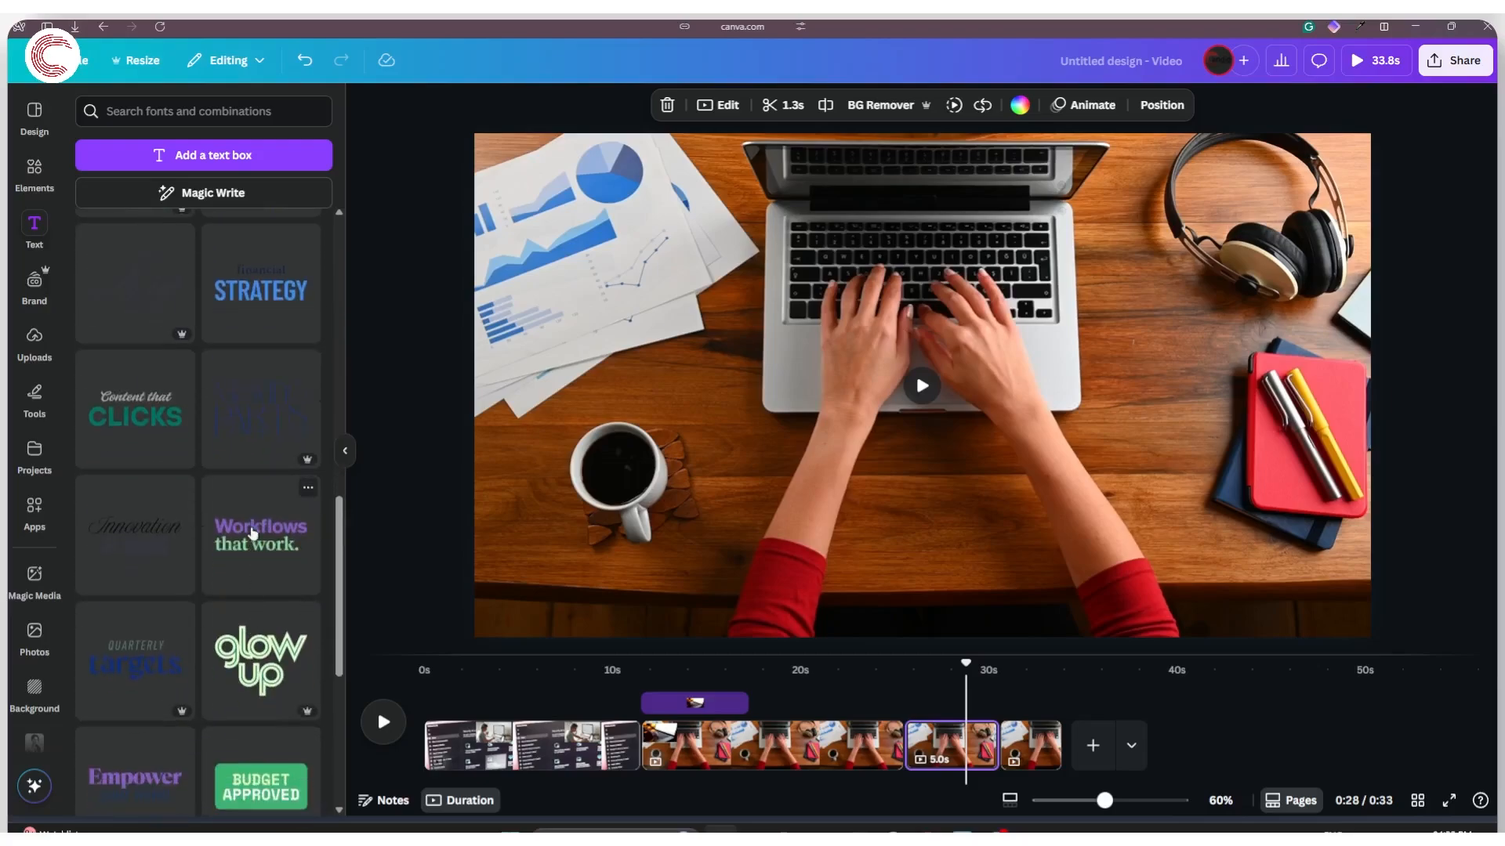
click(252, 534)
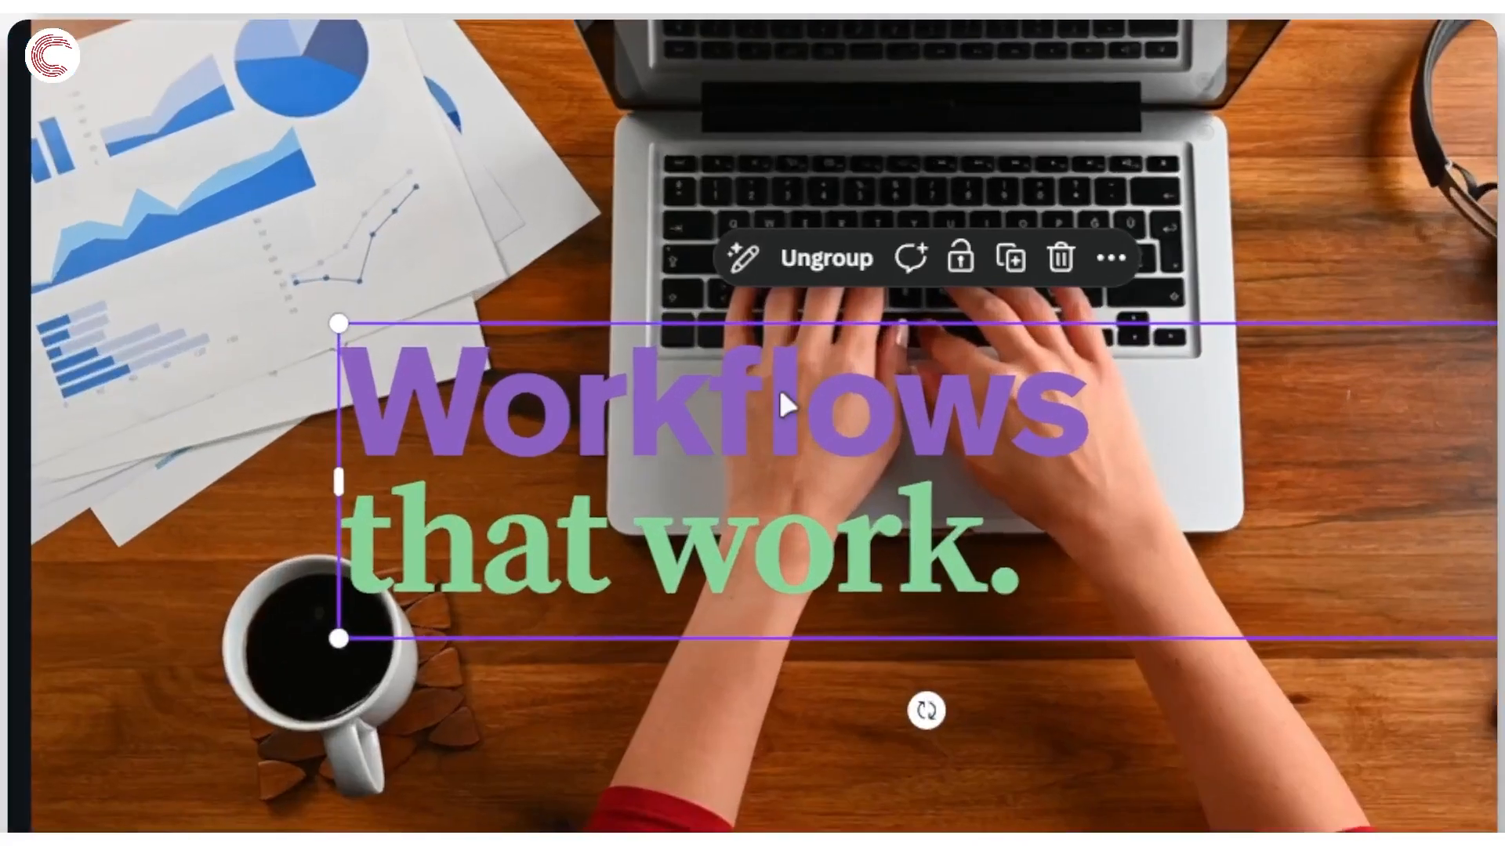
Move the "Workflows that work." text to the page's lower-left corner and narrow its box to fit the words
drag(852, 342, 788, 462)
drag(653, 643, 487, 729)
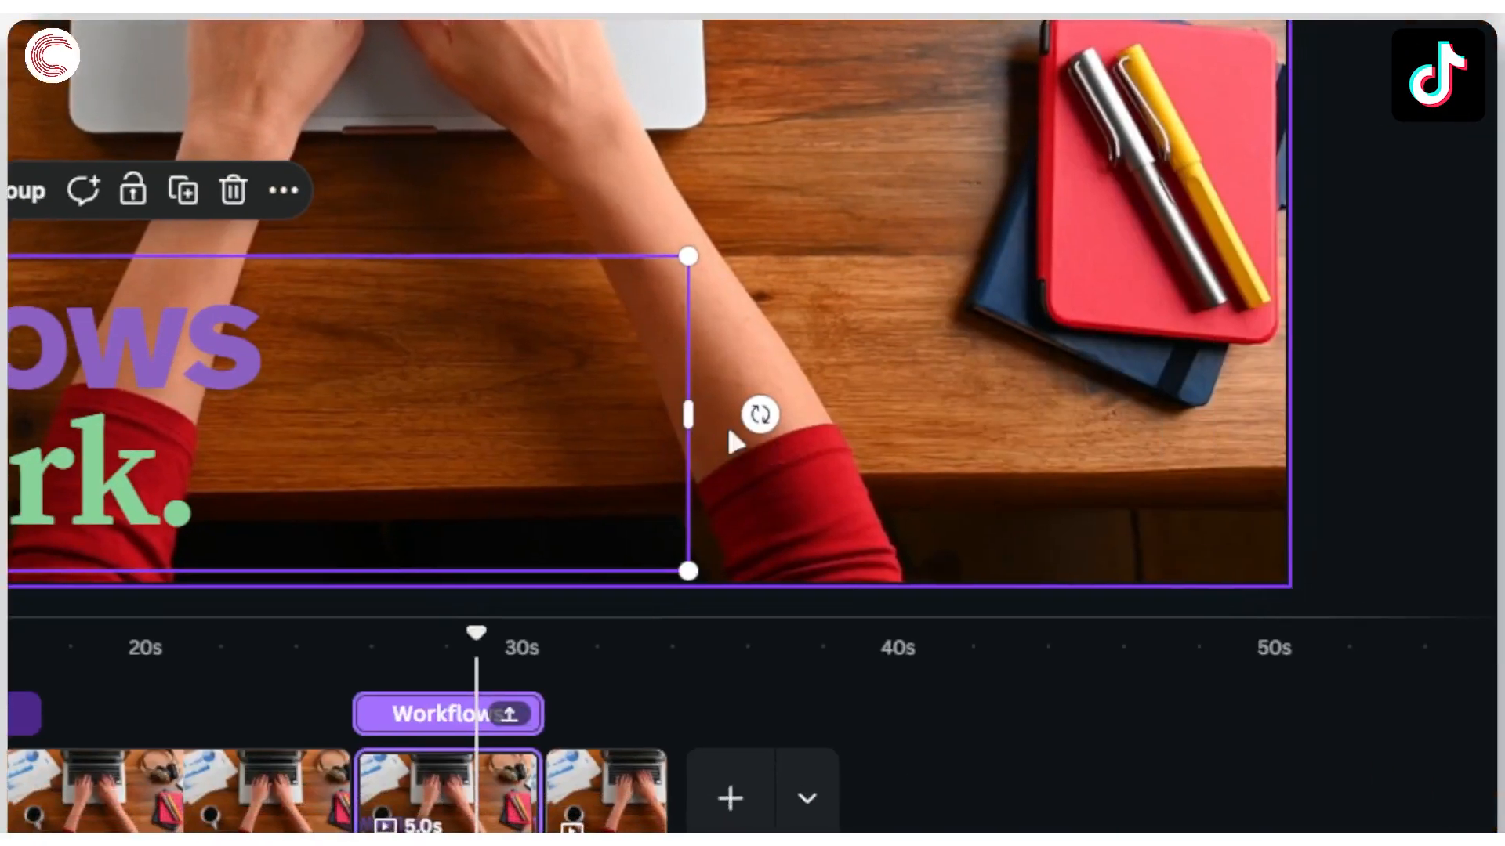
drag(688, 417, 296, 406)
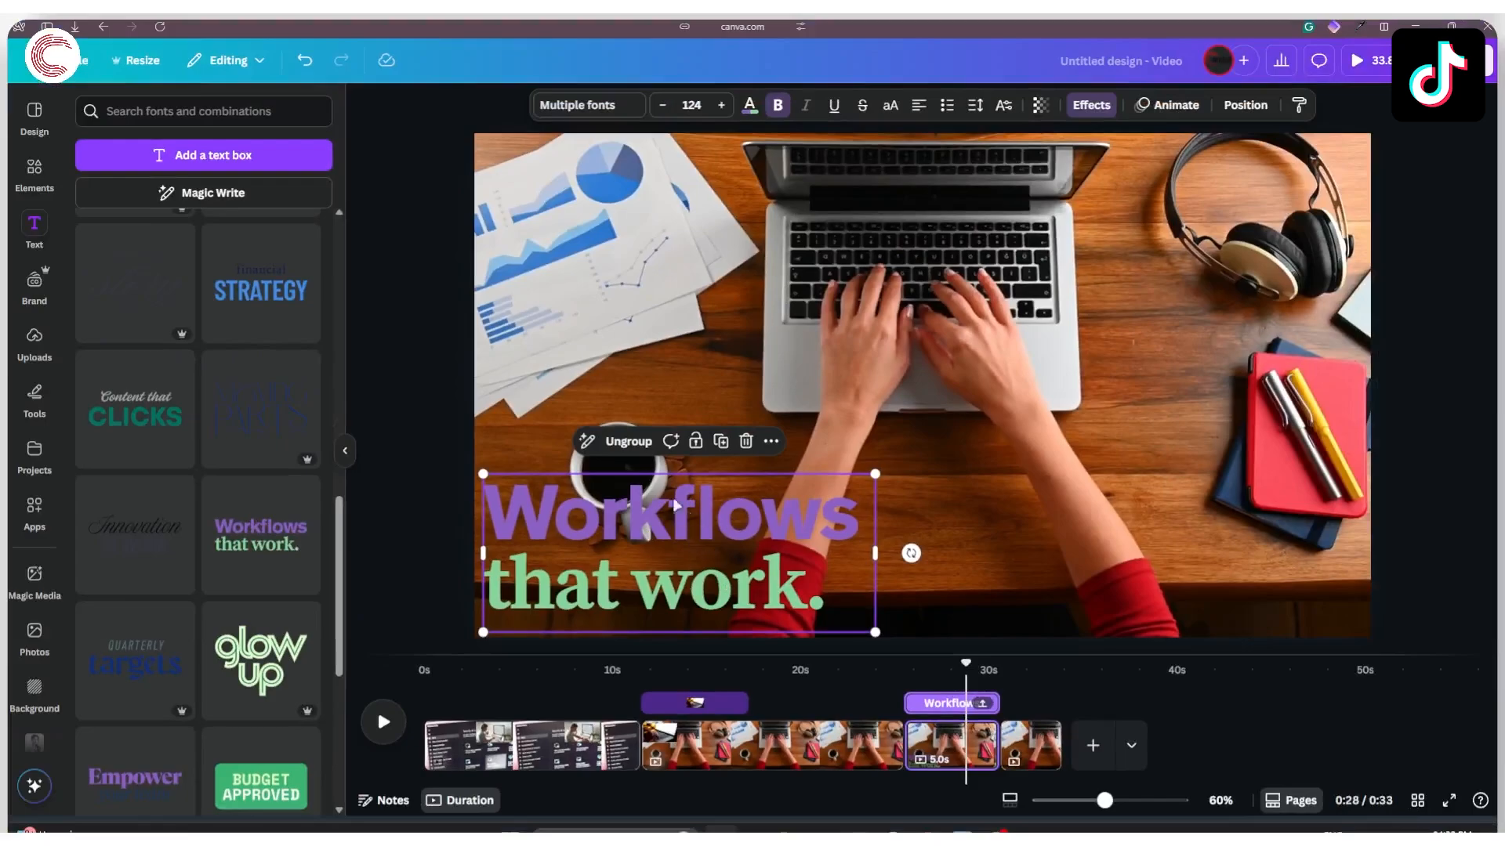
click(627, 161)
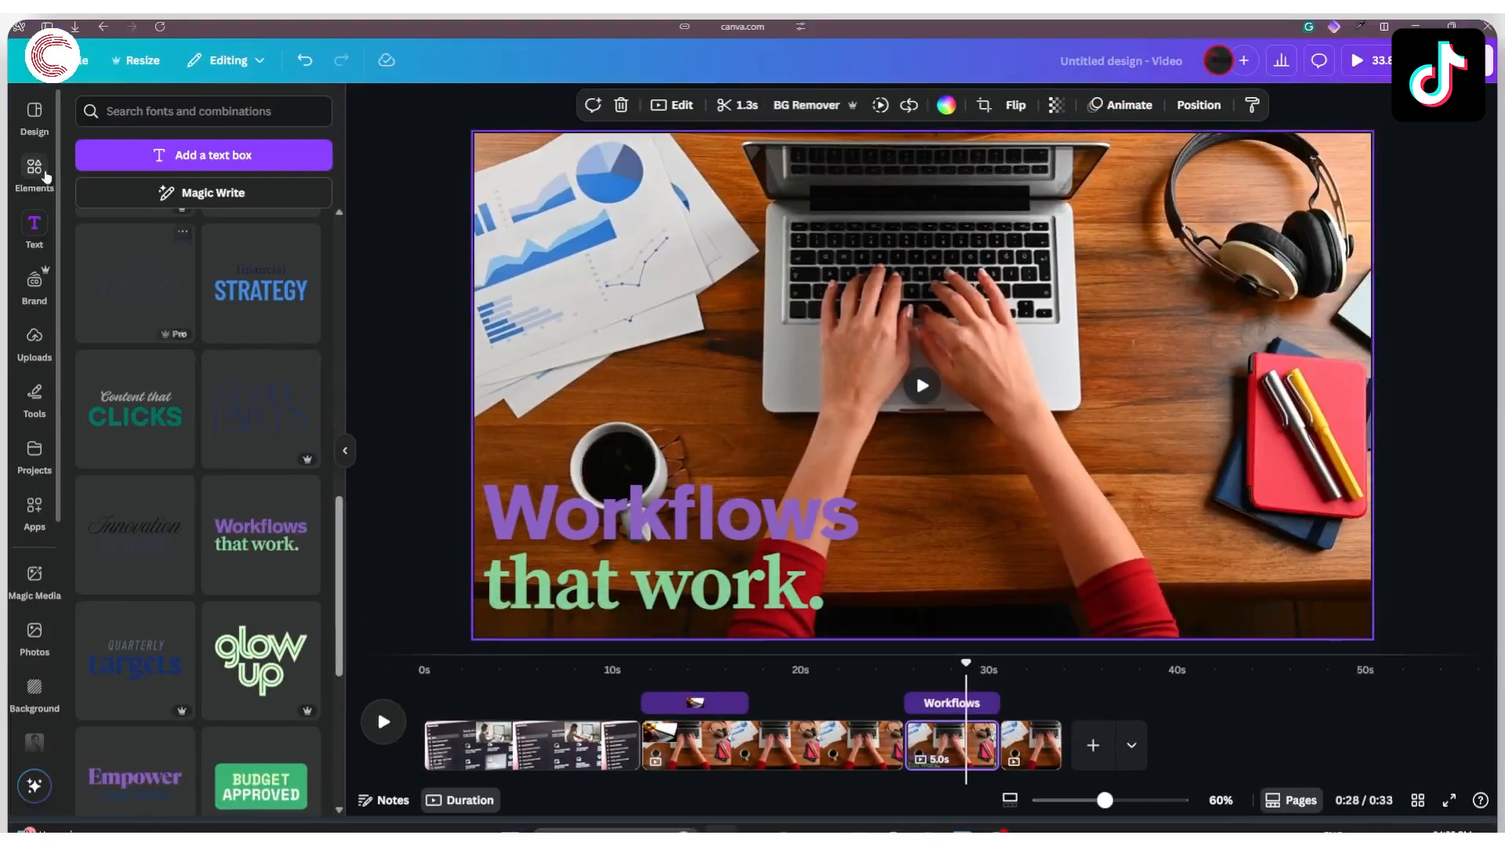
Find the basic shapes among the elements and add a rounded square to the page
click(44, 174)
click(289, 111)
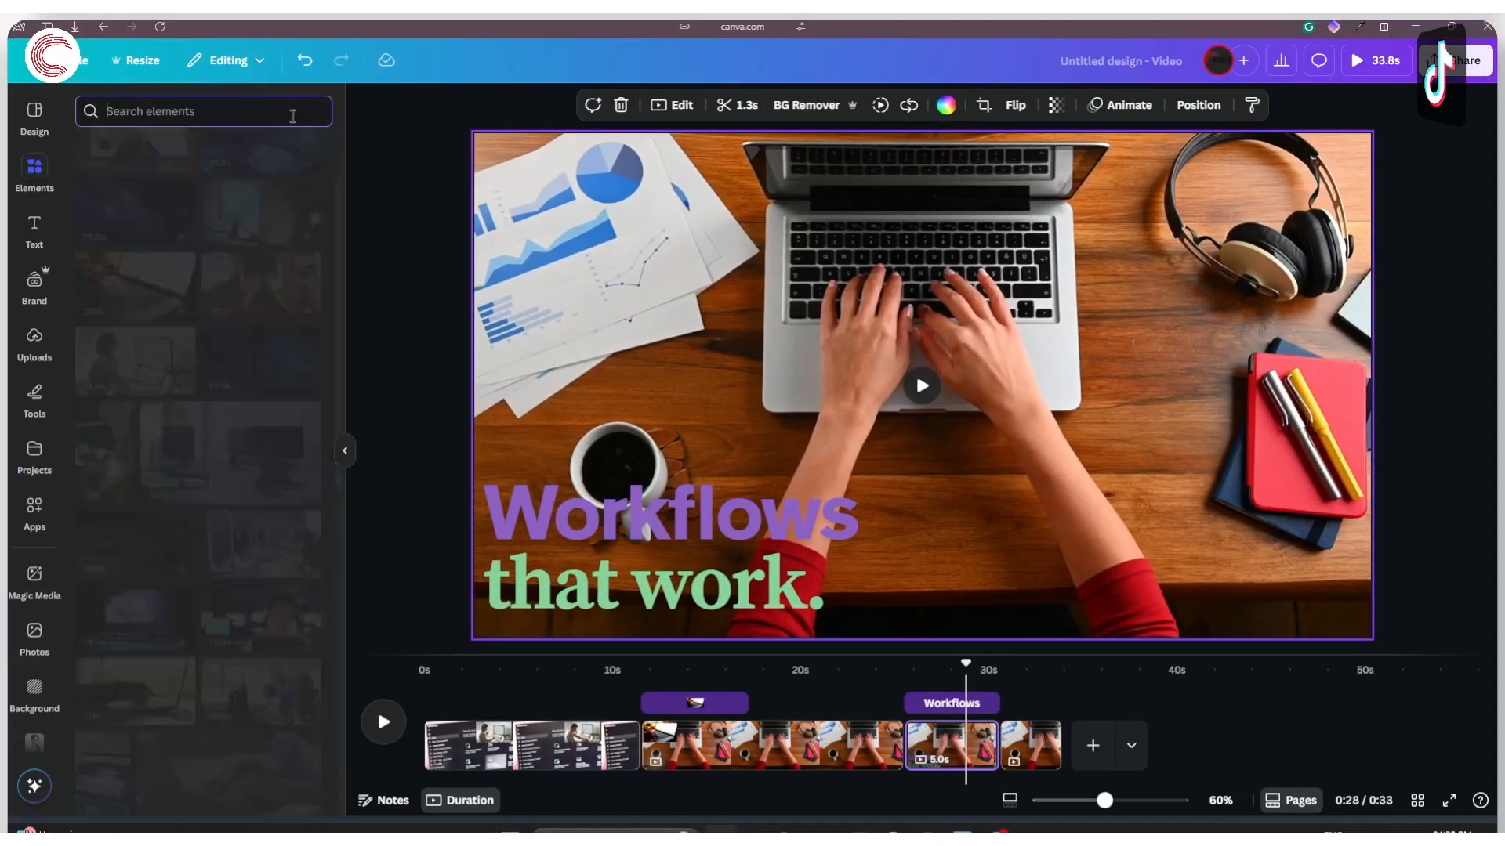
scroll(198, 394, down, 5)
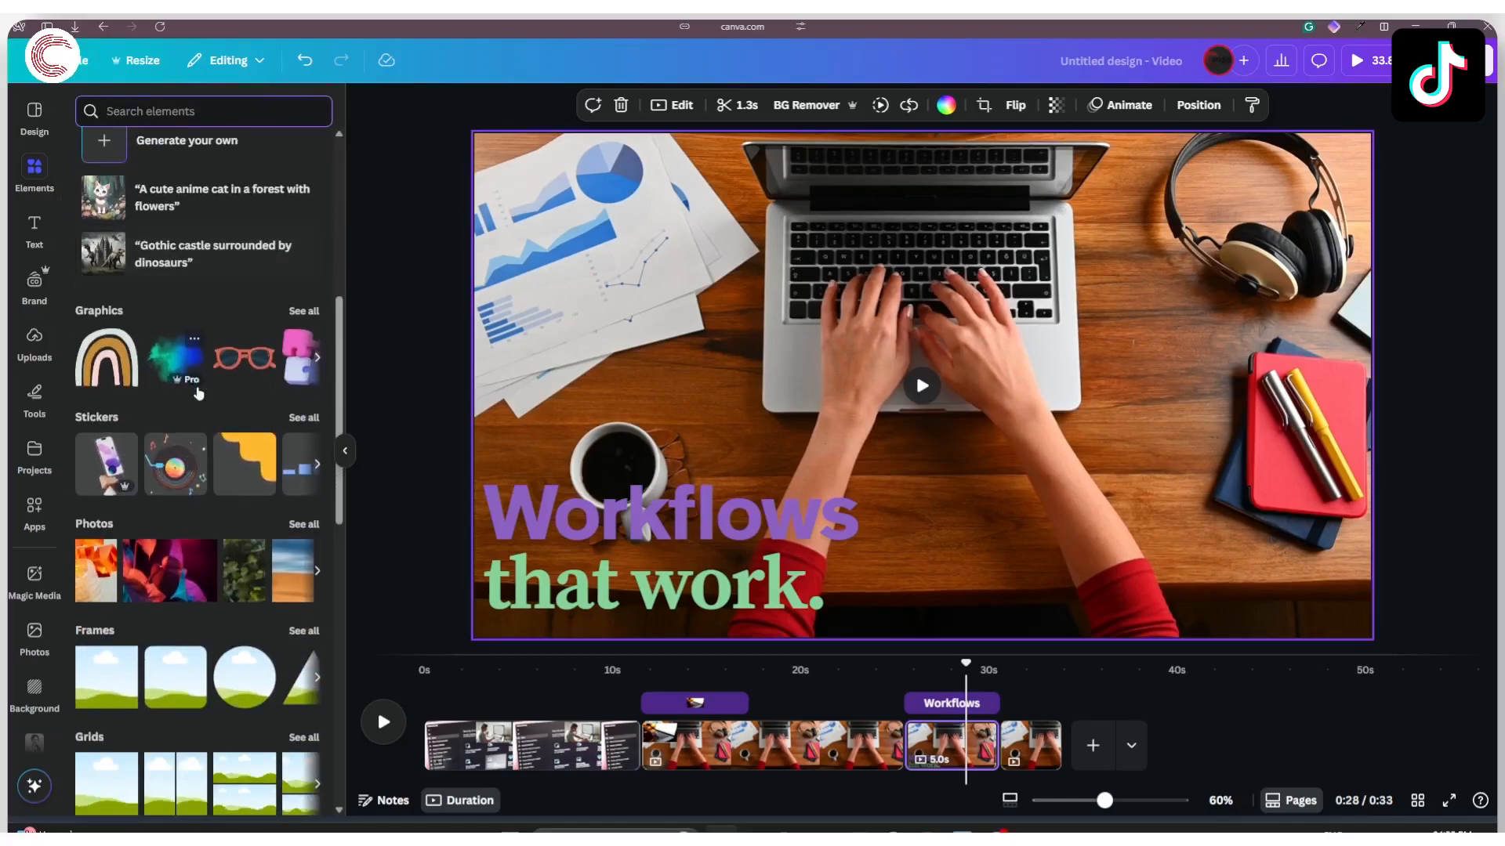
scroll(197, 393, down, 6)
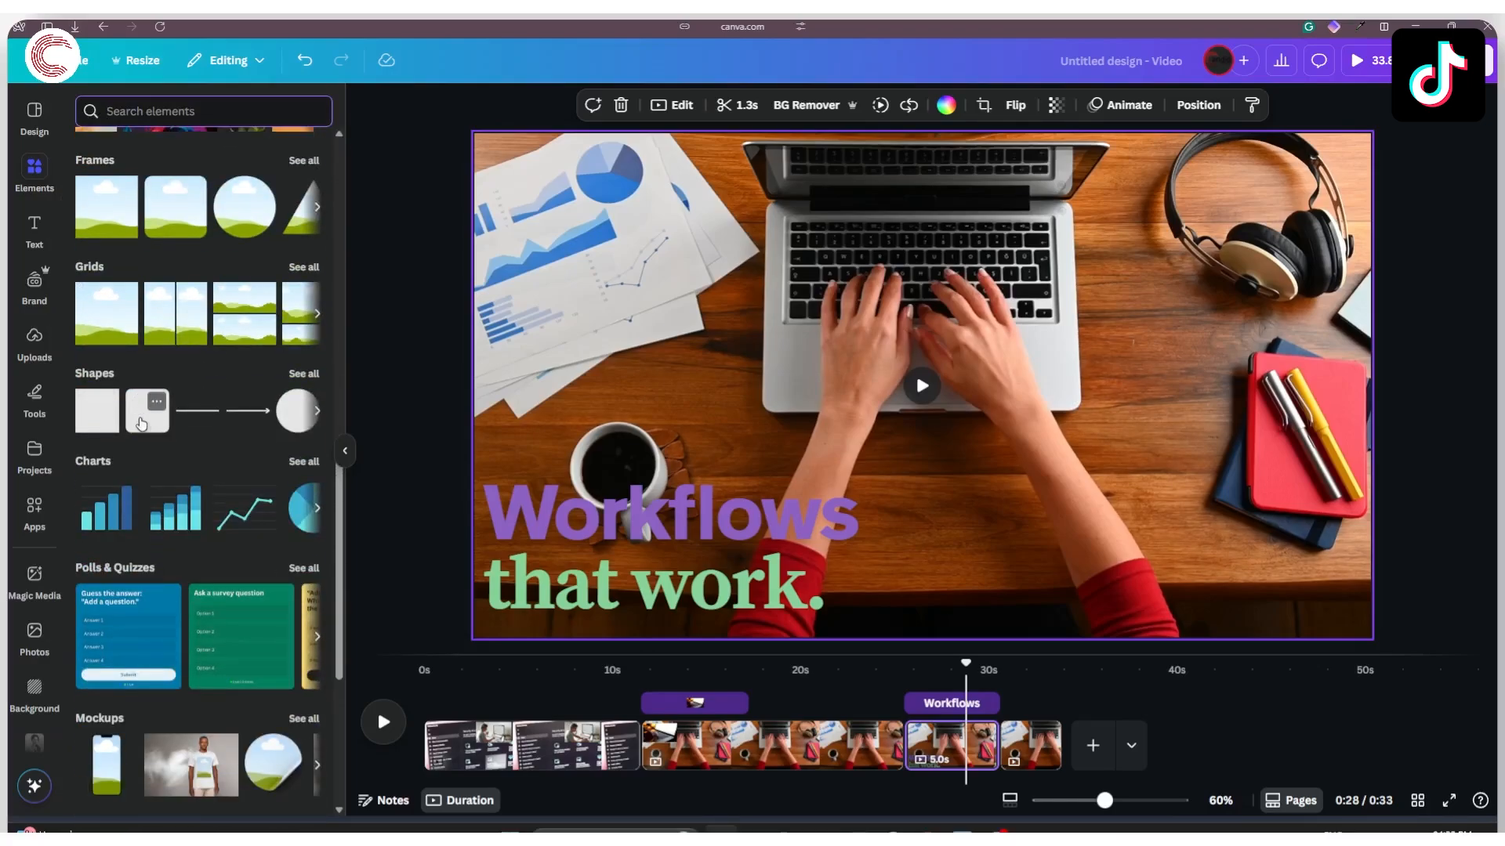
click(141, 421)
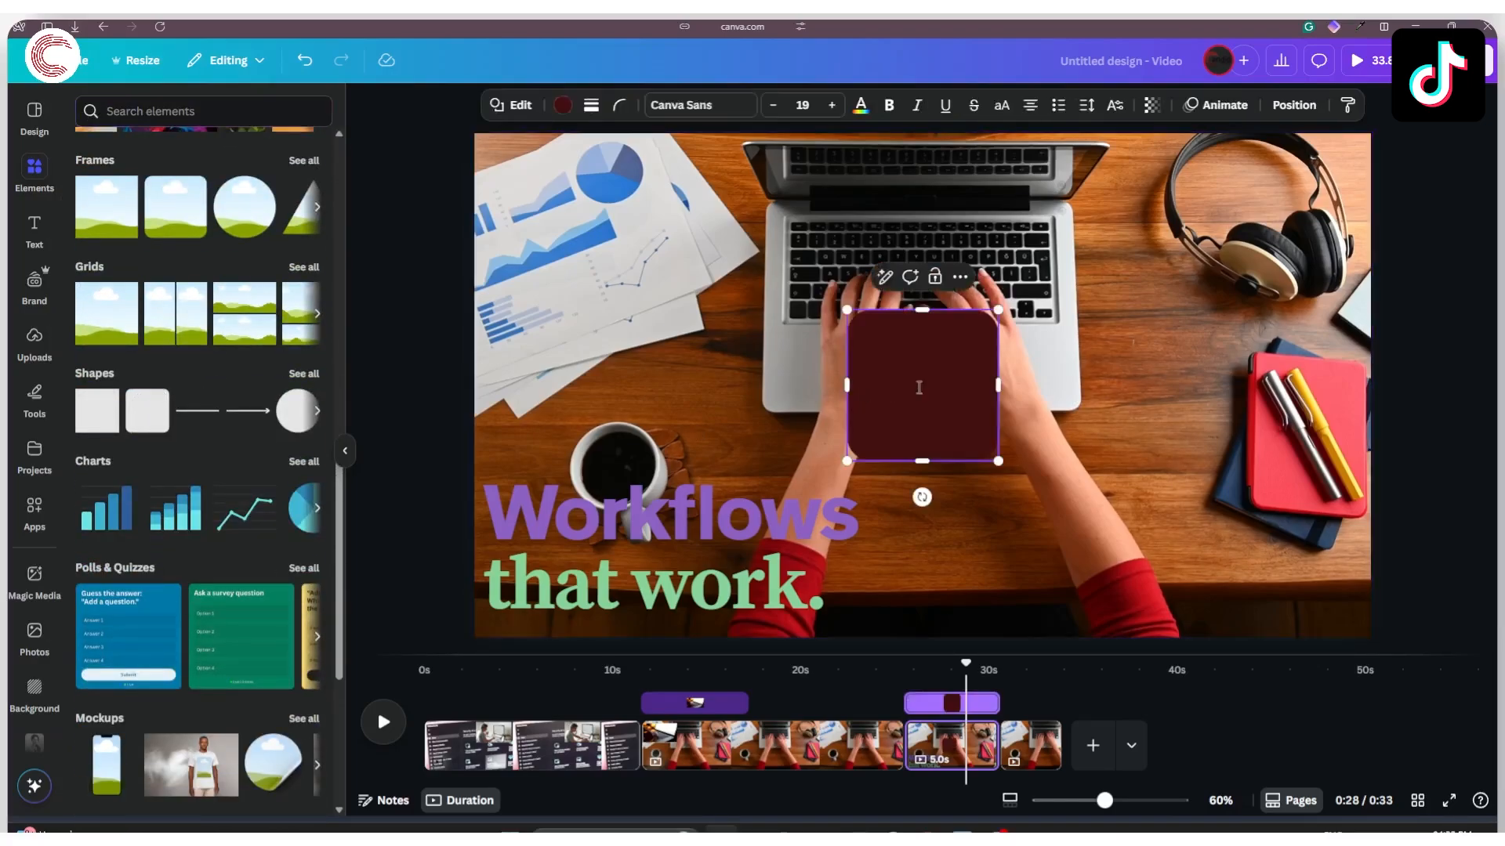
Fill the rounded square with white and move it onto the start of the "Workflows that work." text
drag(895, 347, 669, 330)
click(563, 105)
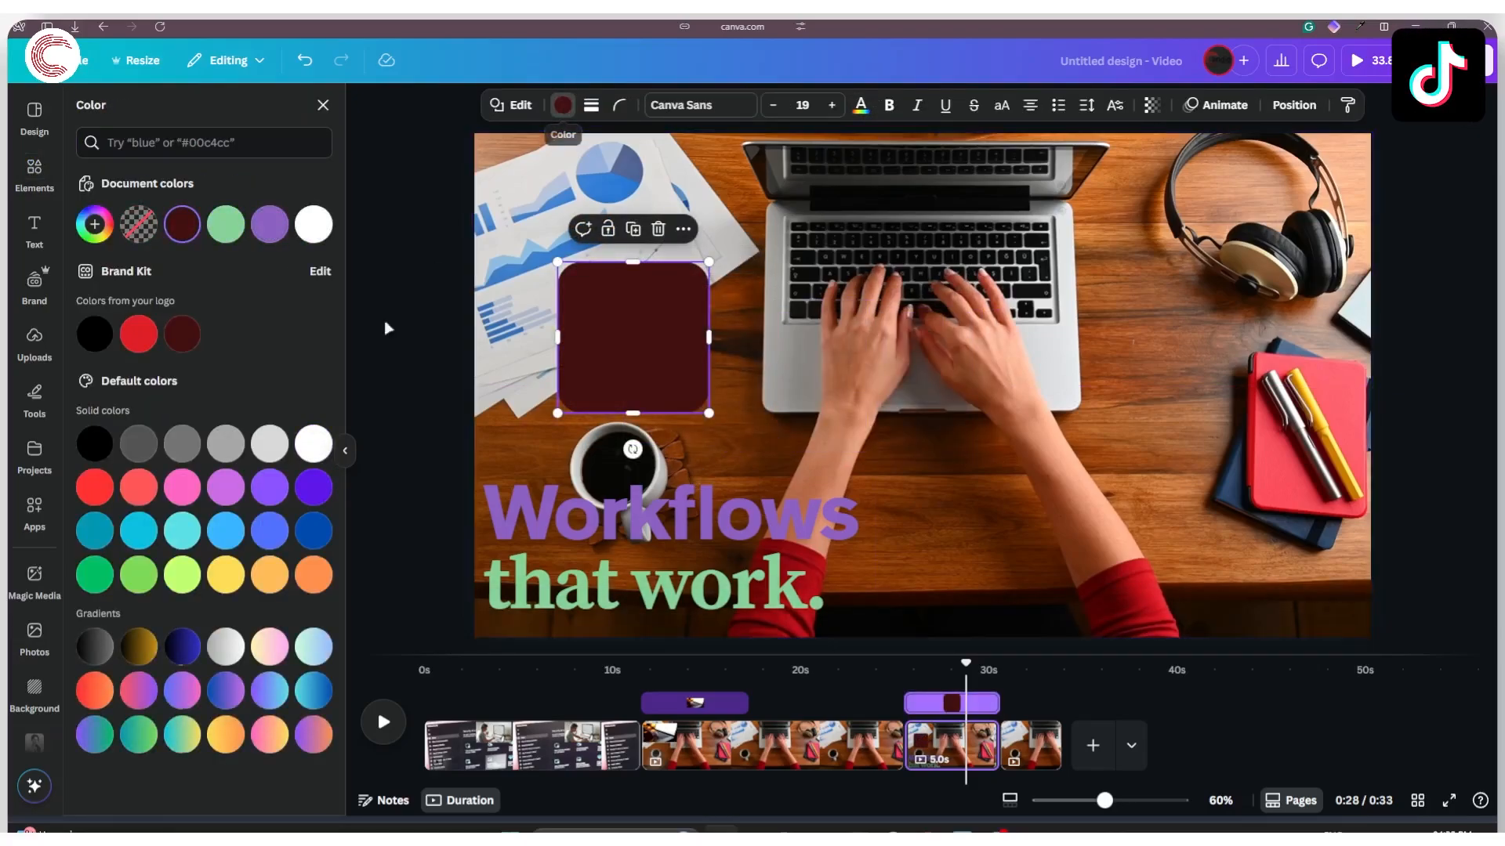
click(314, 445)
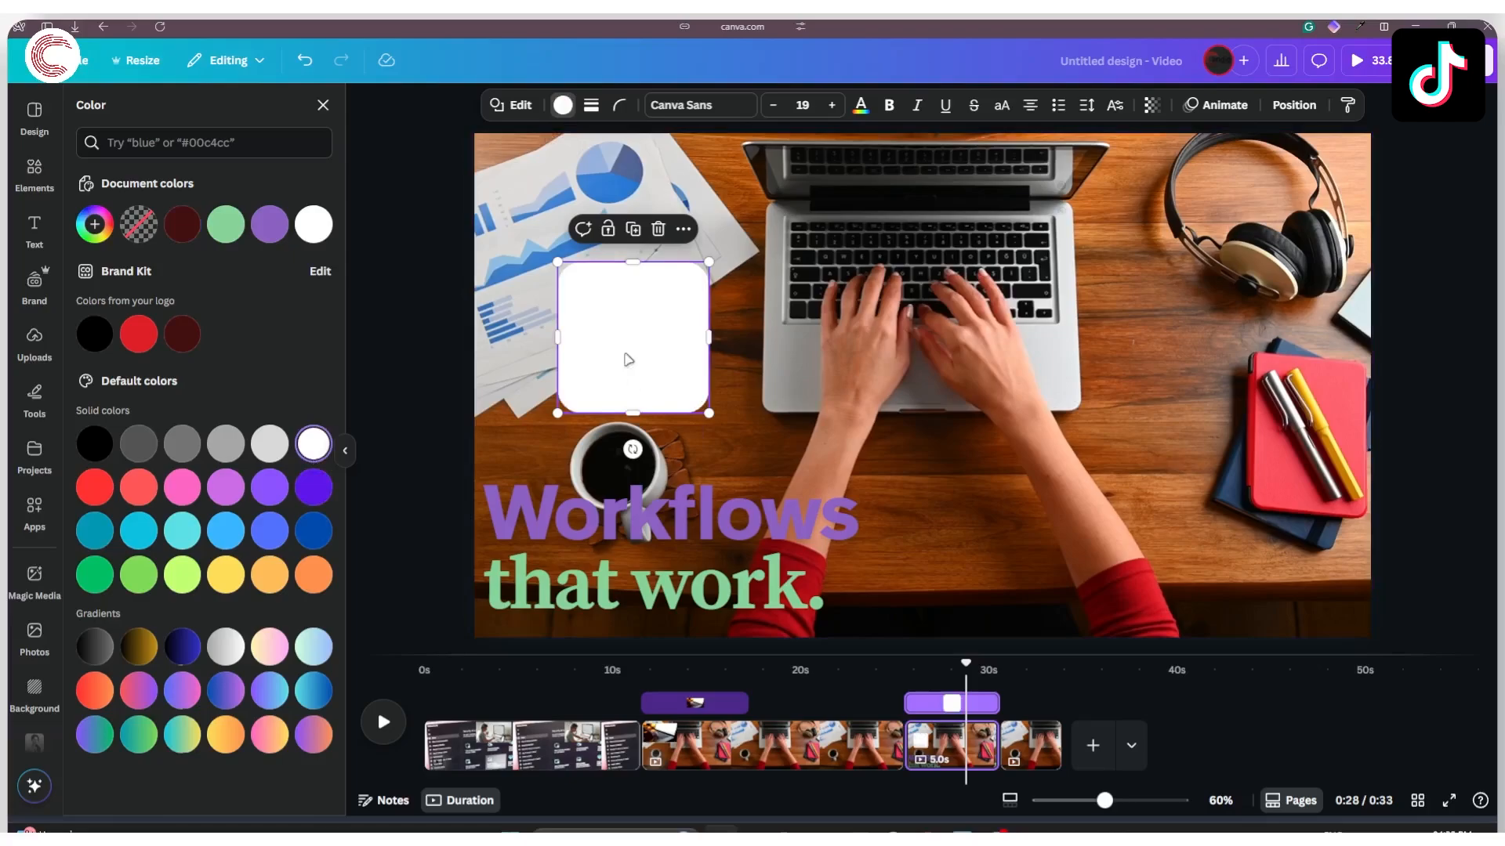
drag(630, 336, 558, 530)
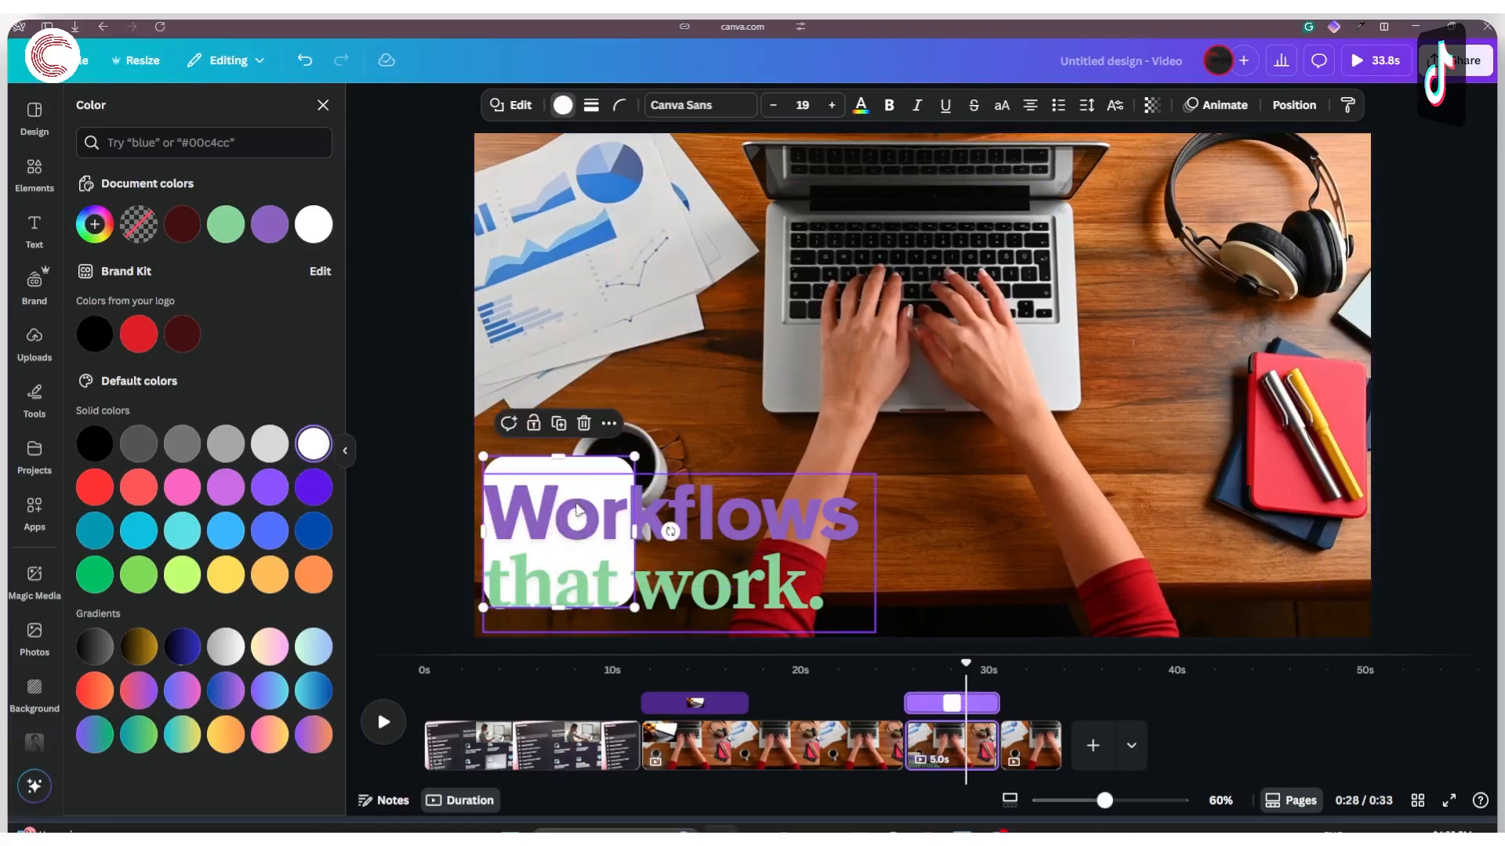
Reorder the "Workflows that work." layer beneath the white square, and restore it above the square
key(alt+1)
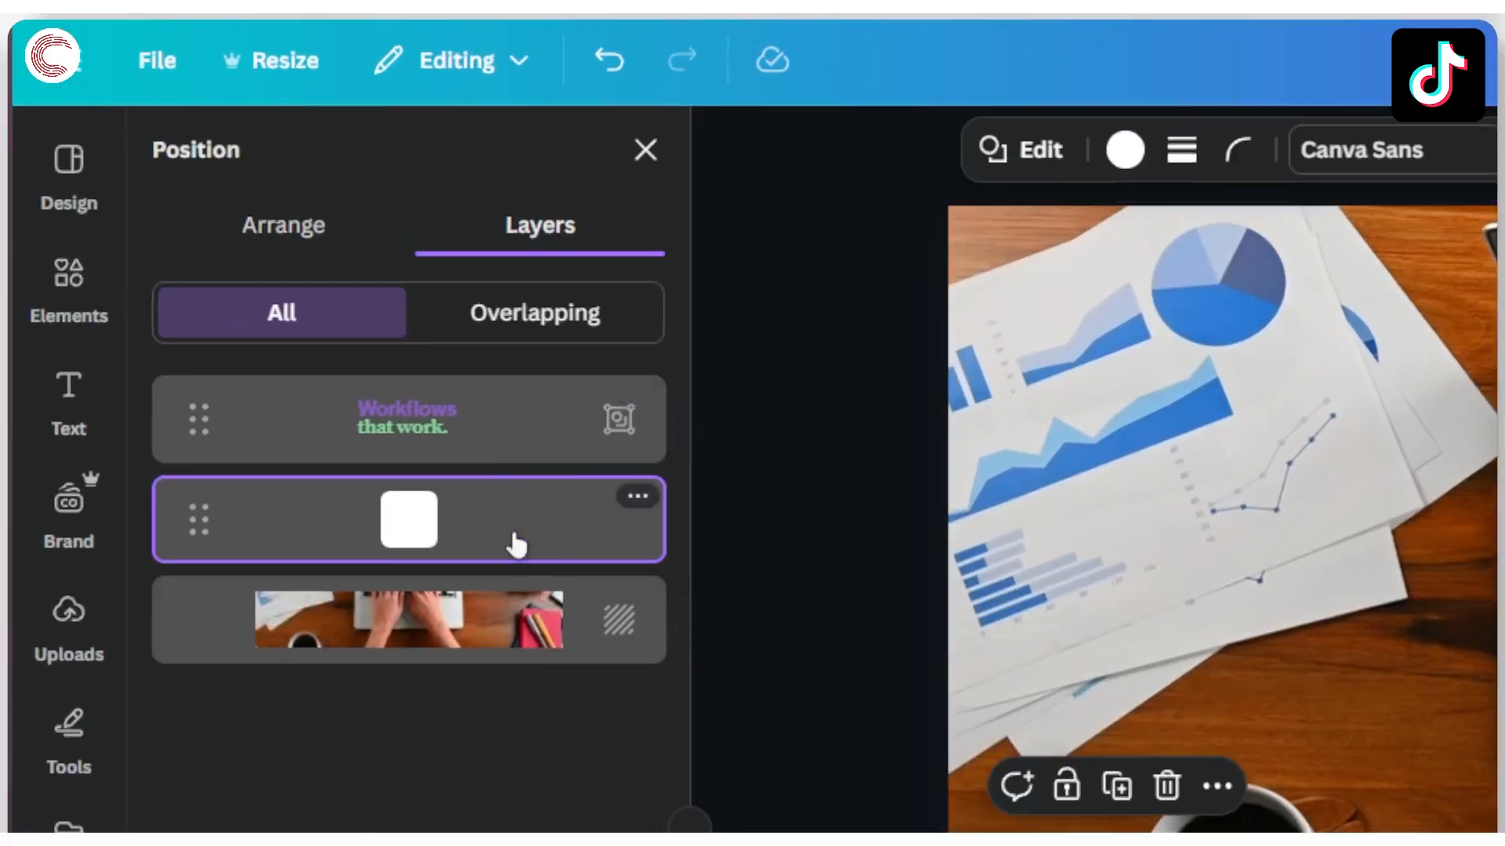
drag(497, 420, 496, 565)
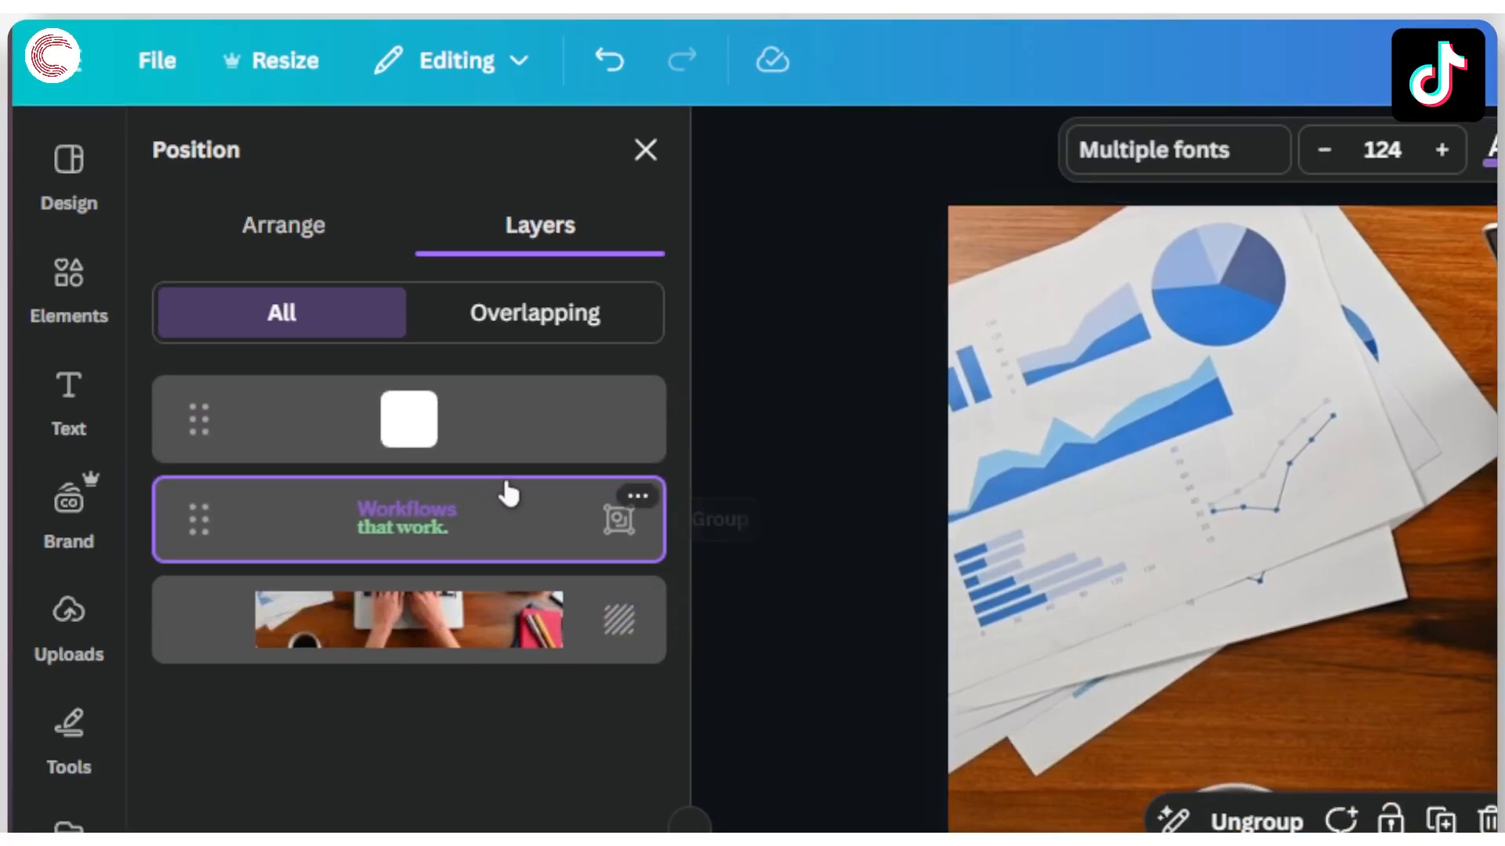
drag(522, 505, 524, 536)
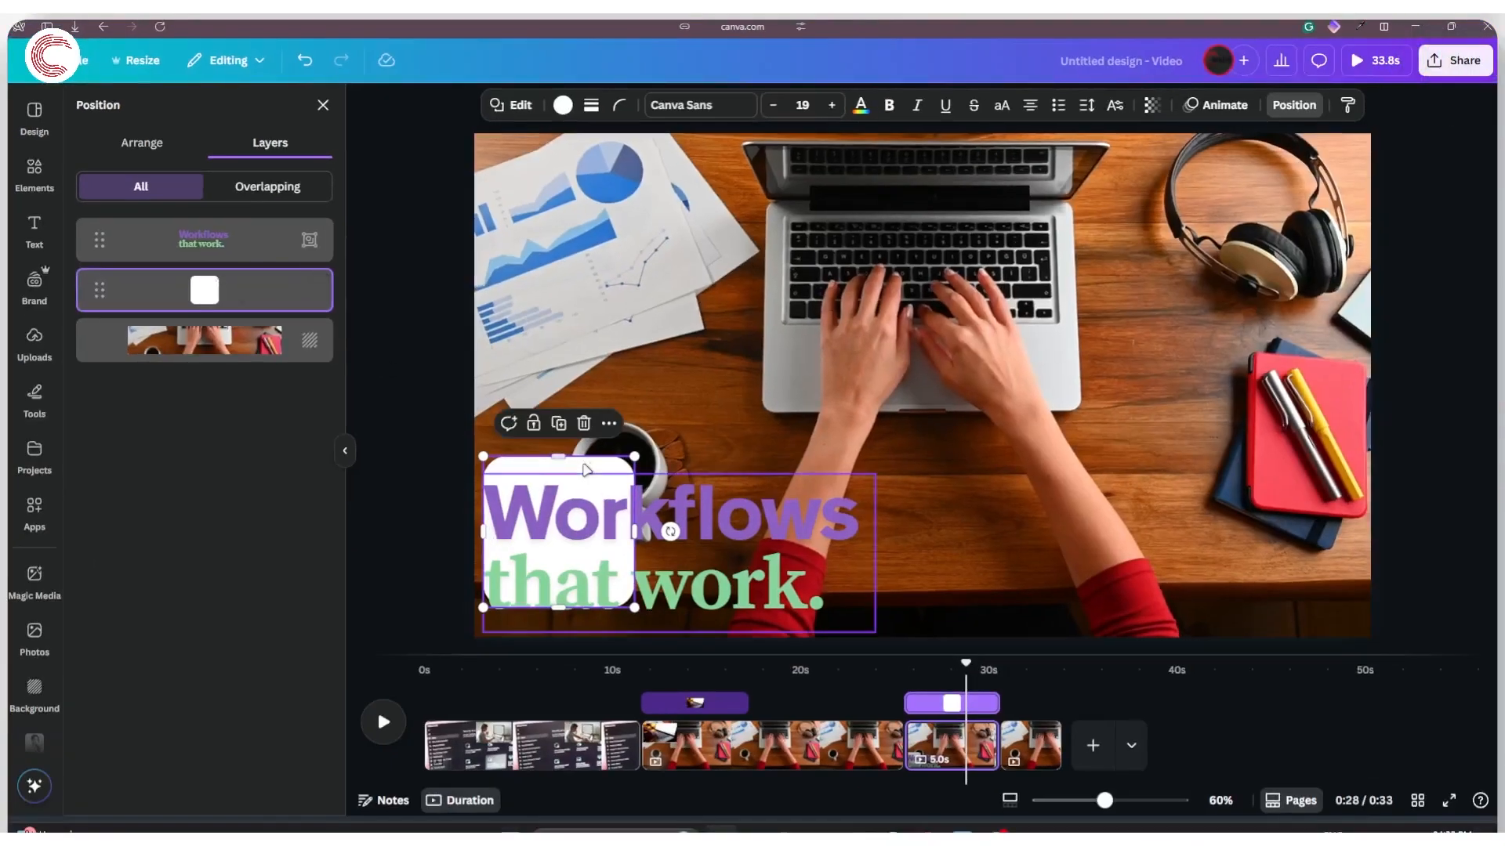
Resize the white shape to back both lines of the text, extending it past the page's left edge
click(587, 476)
click(586, 467)
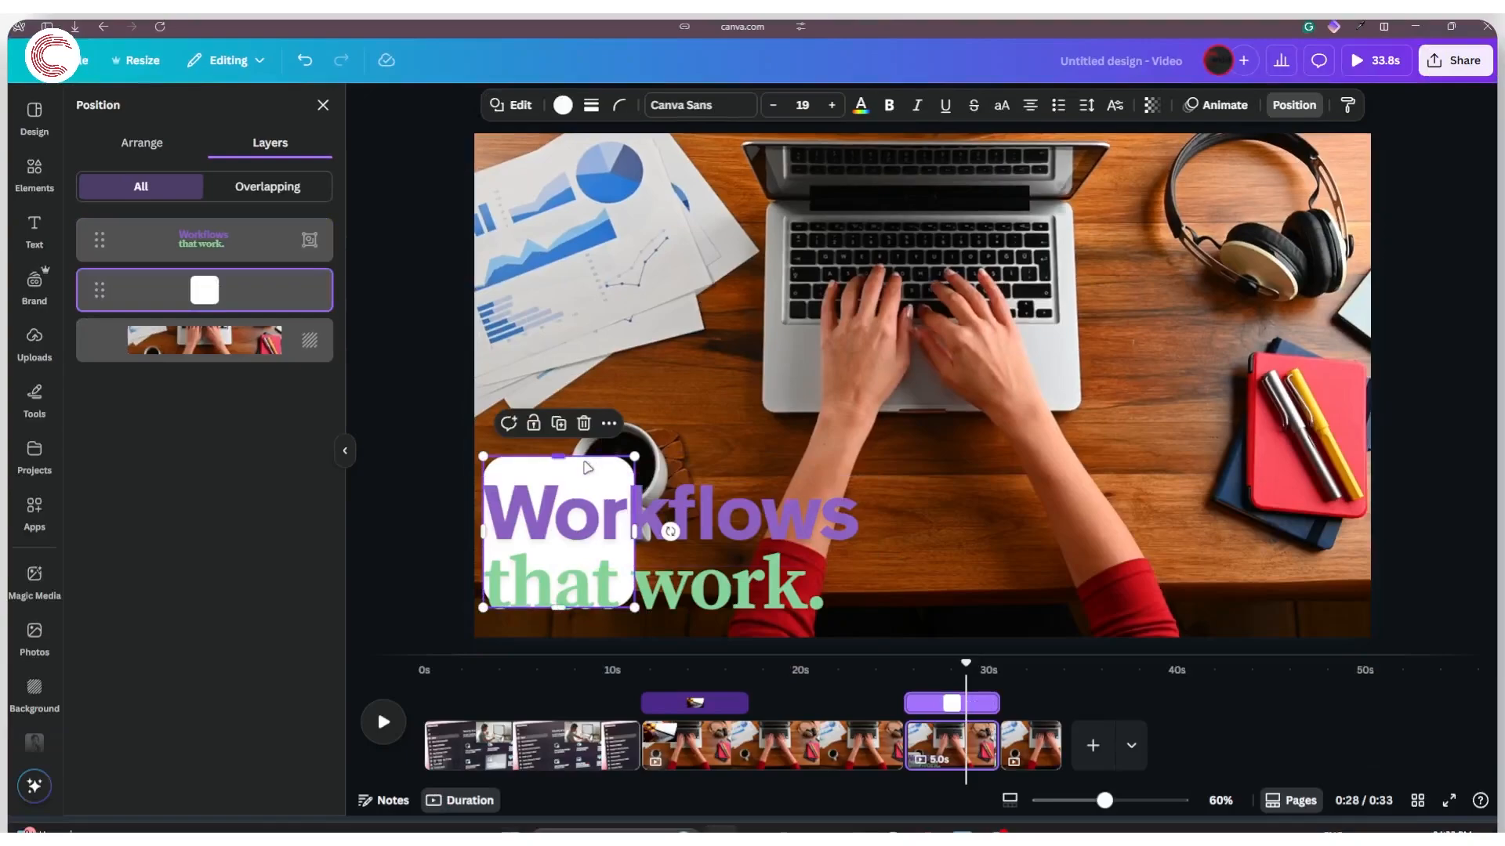
drag(586, 458, 586, 478)
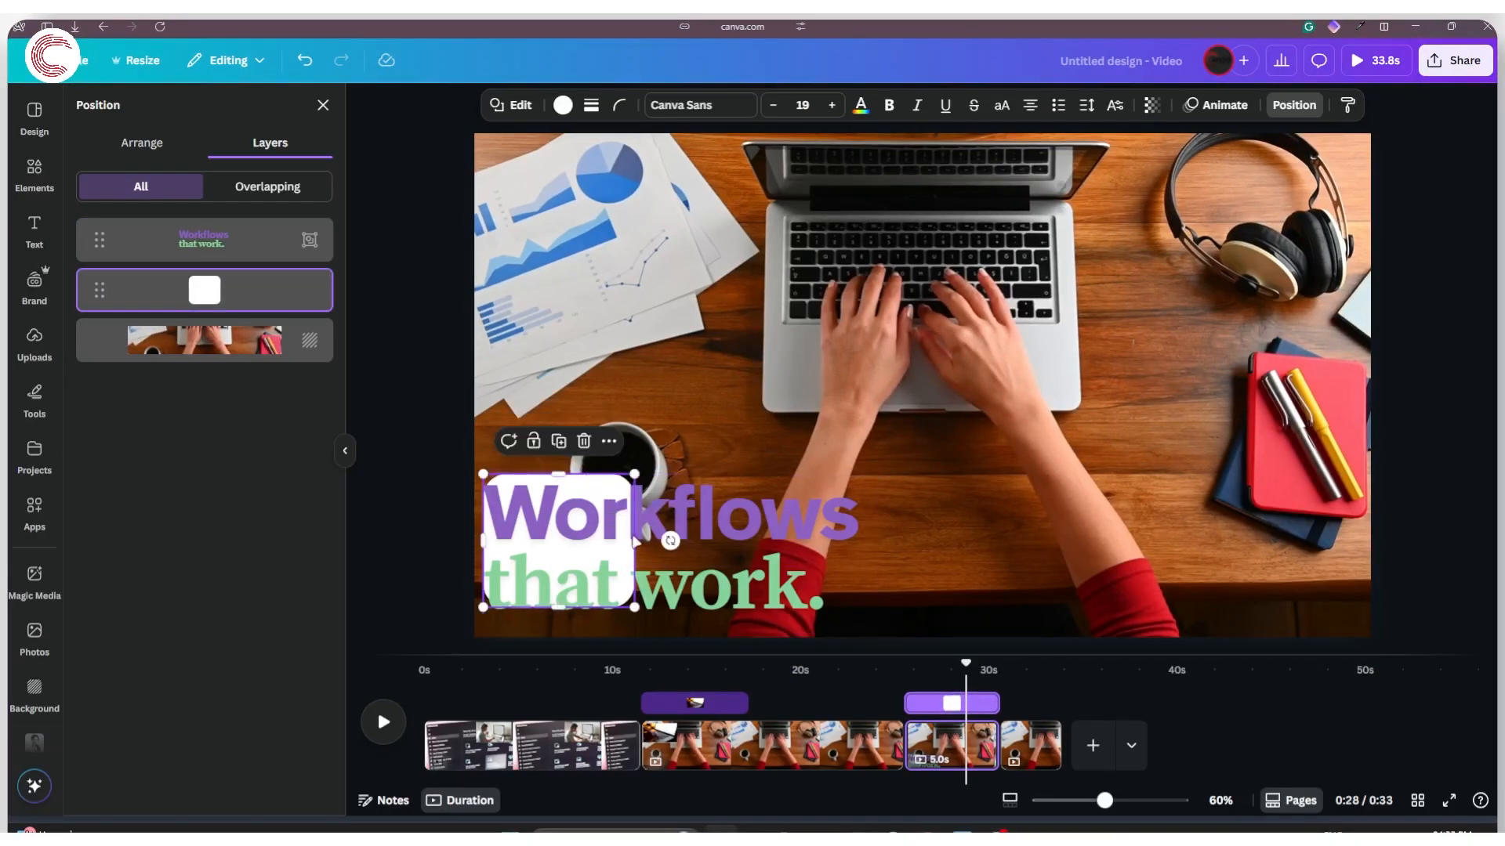
drag(635, 547, 870, 561)
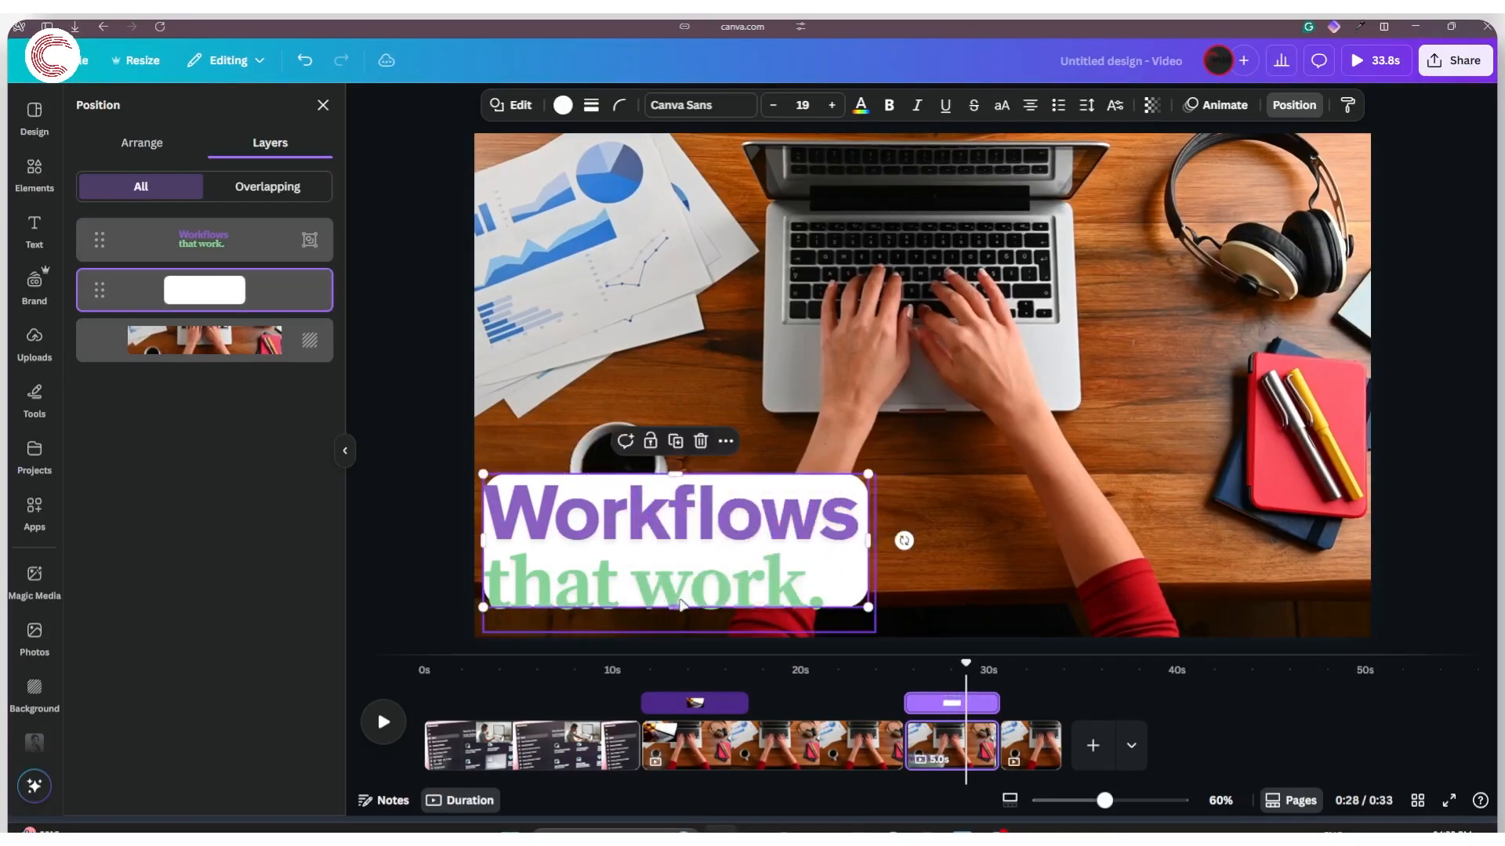
drag(678, 608, 678, 621)
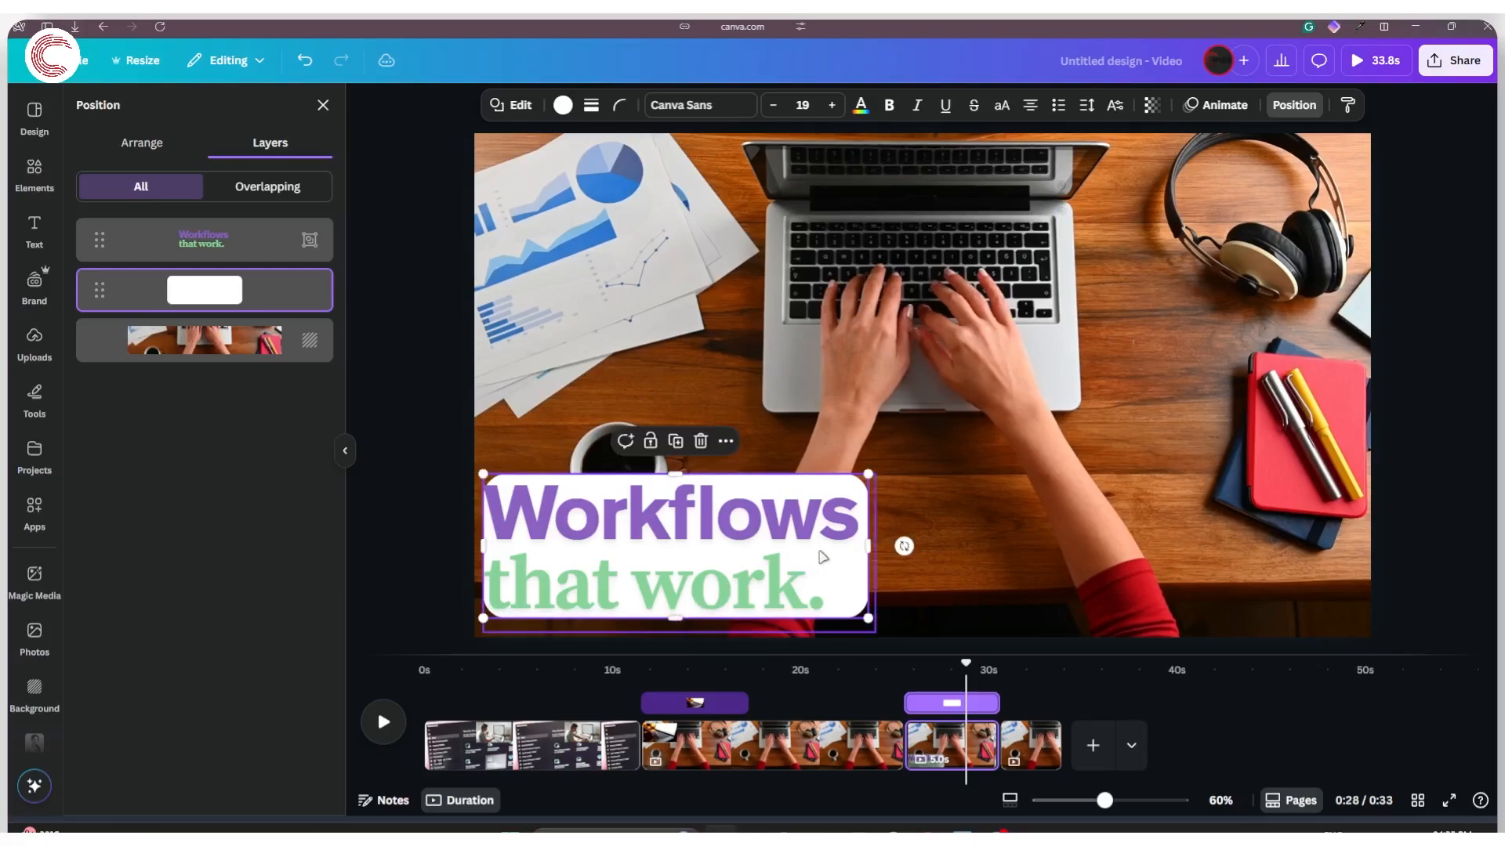
drag(484, 547, 452, 547)
click(323, 105)
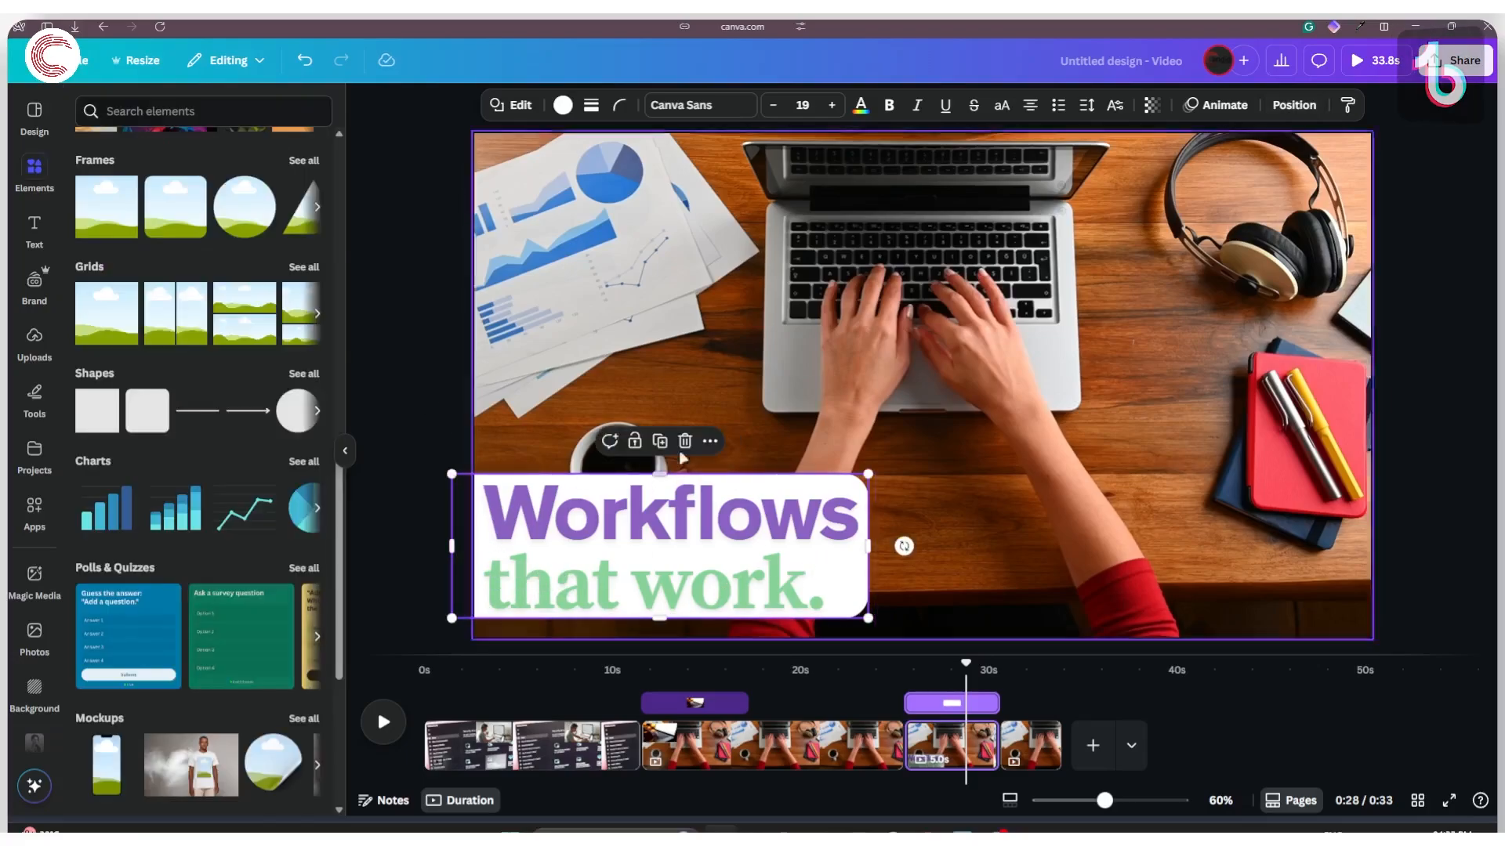
click(454, 416)
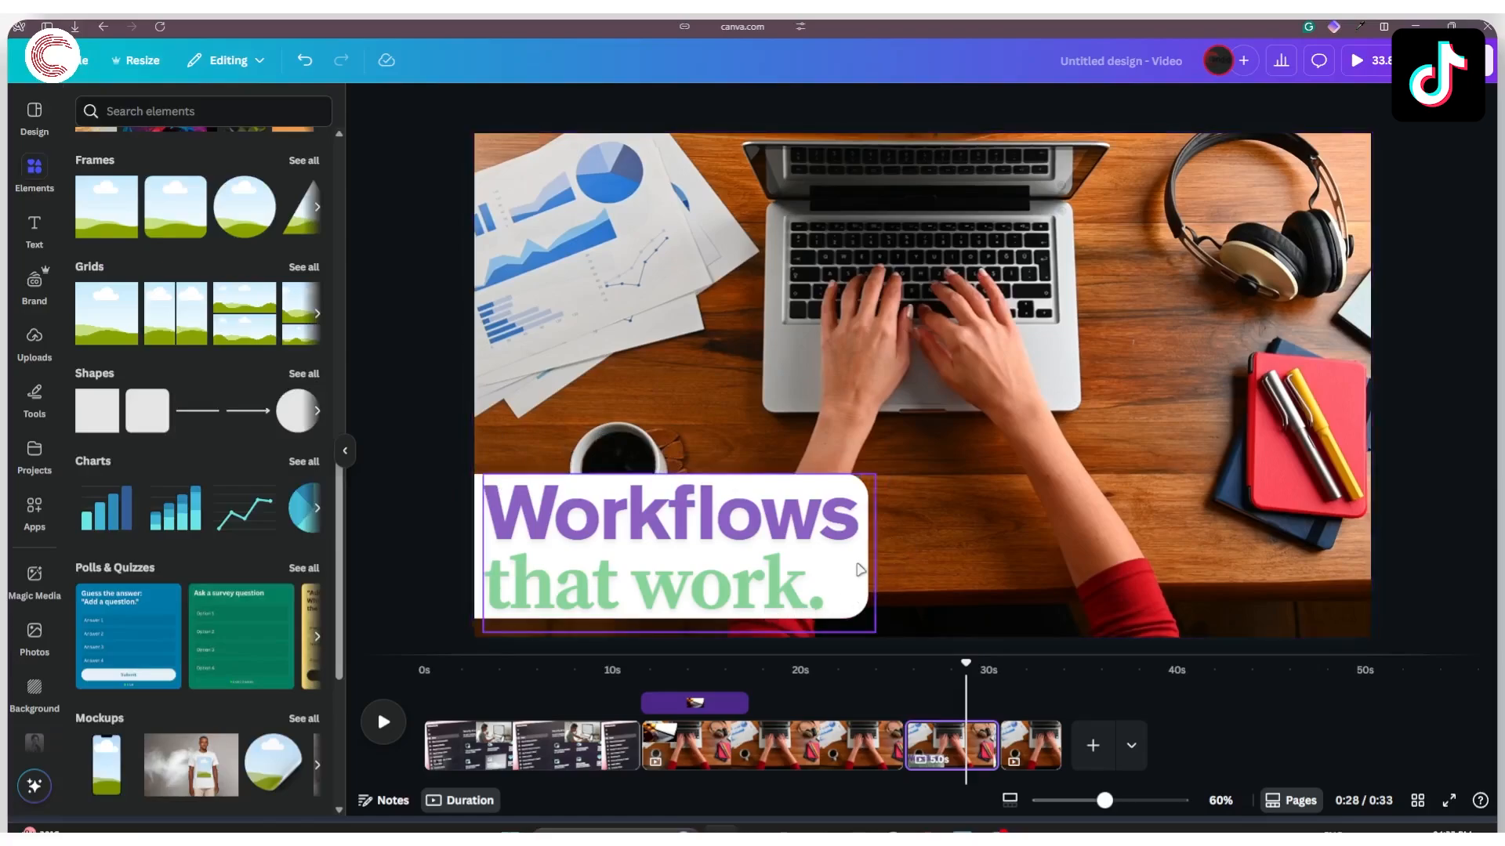
Select the white rounded rectangle behind the "Workflows that work." text by its layer
click(856, 571)
click(968, 494)
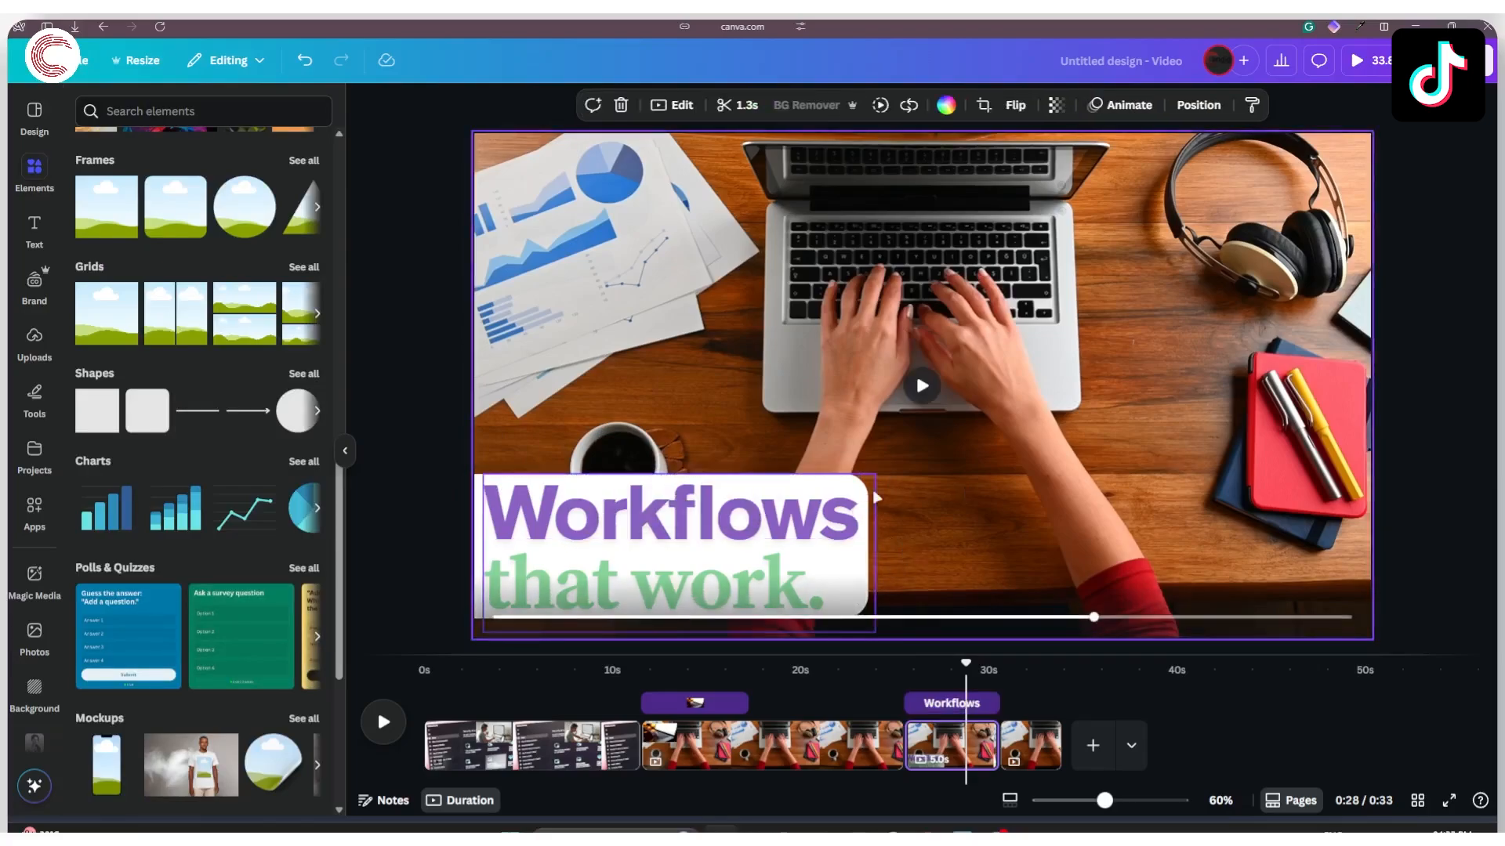
click(854, 500)
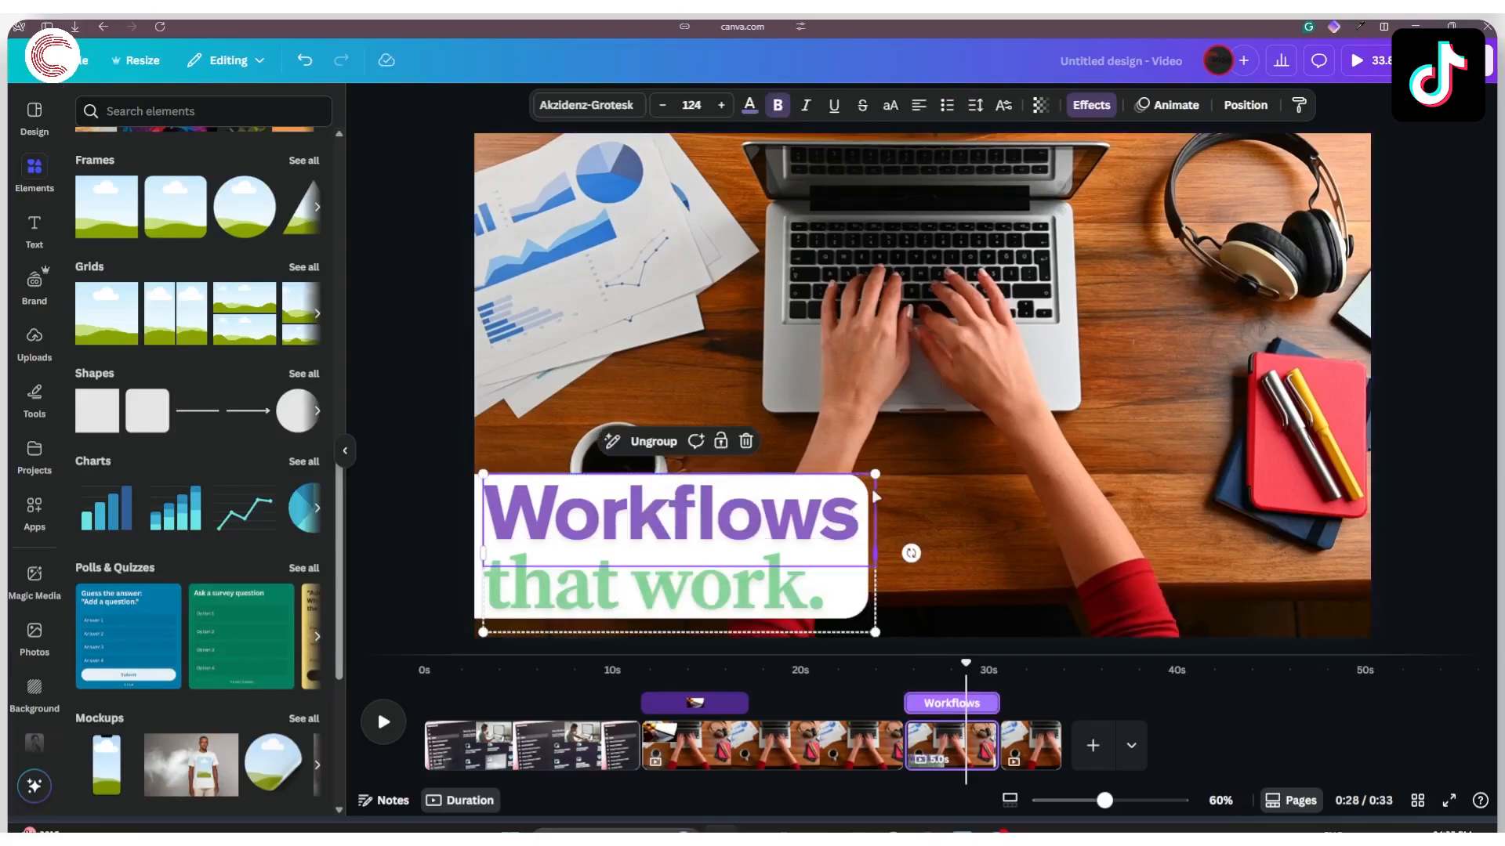
click(951, 492)
click(1198, 104)
click(188, 291)
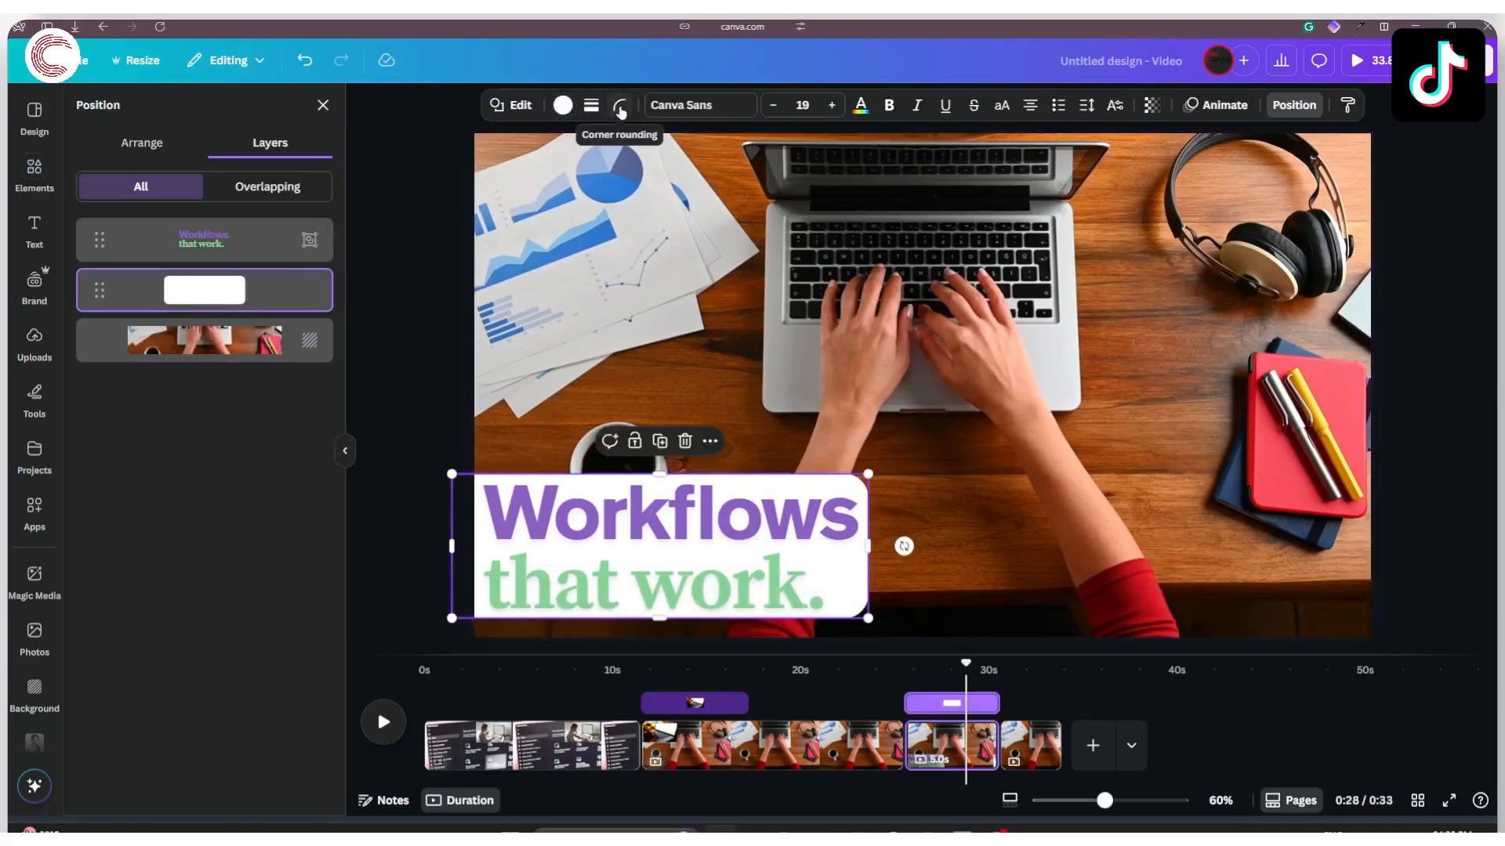
Try pastel gradients and several solid colors on the rectangle behind the text, and finish with a solid orange fill
click(562, 105)
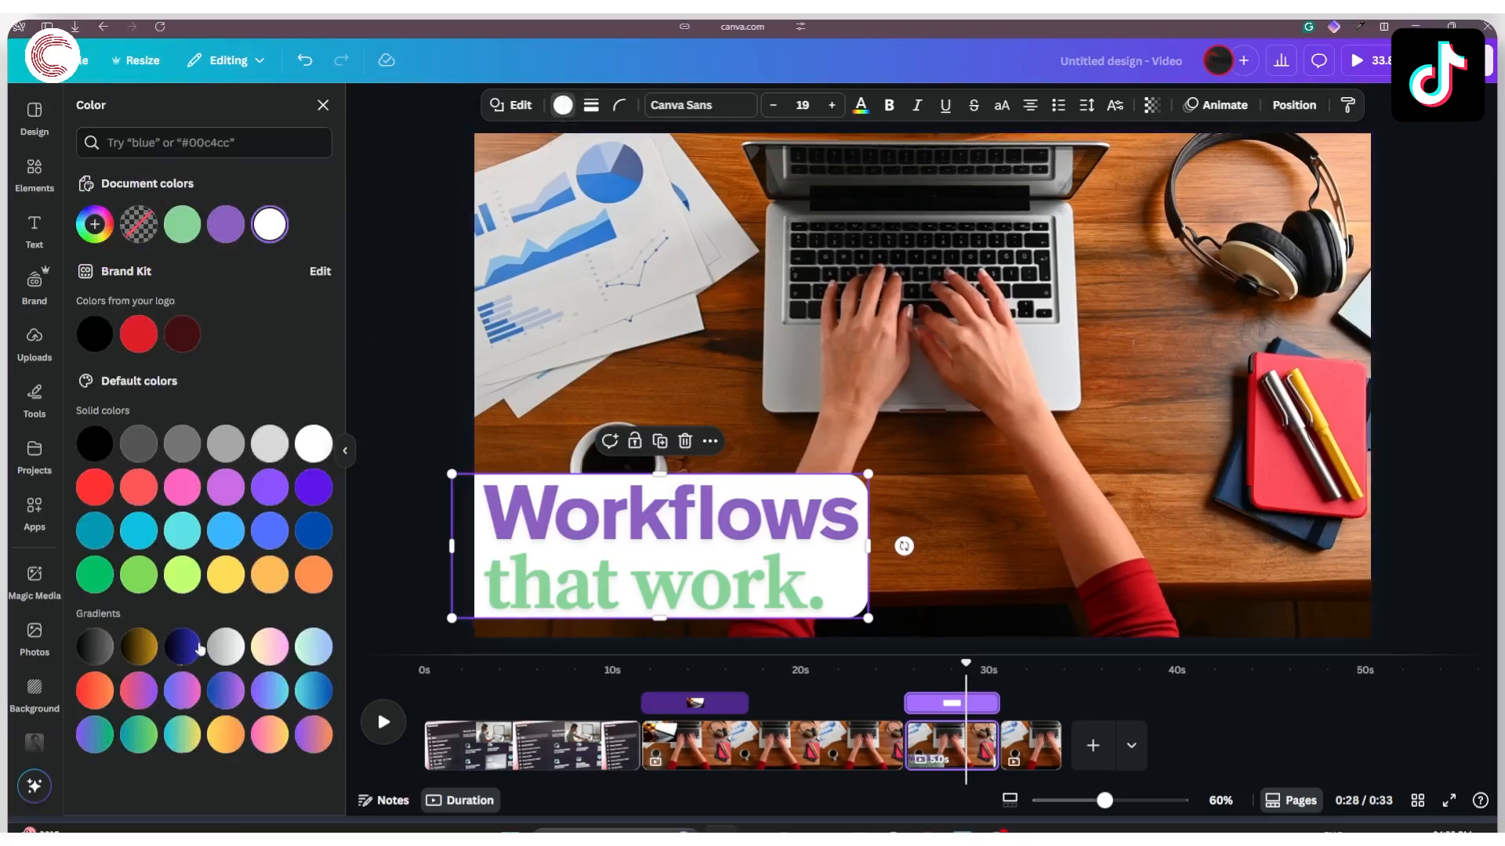
click(265, 651)
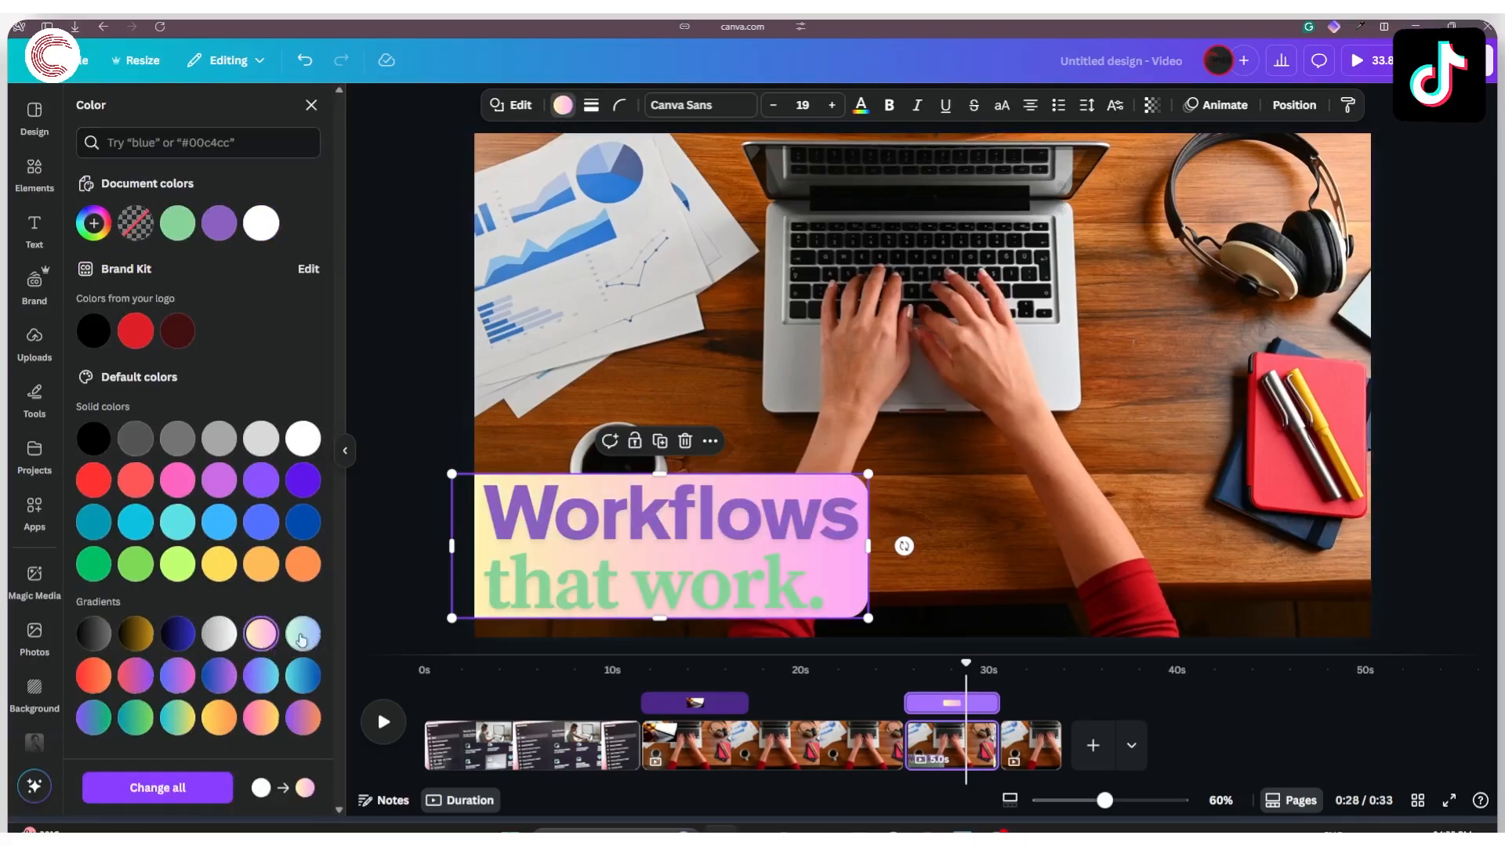
click(301, 637)
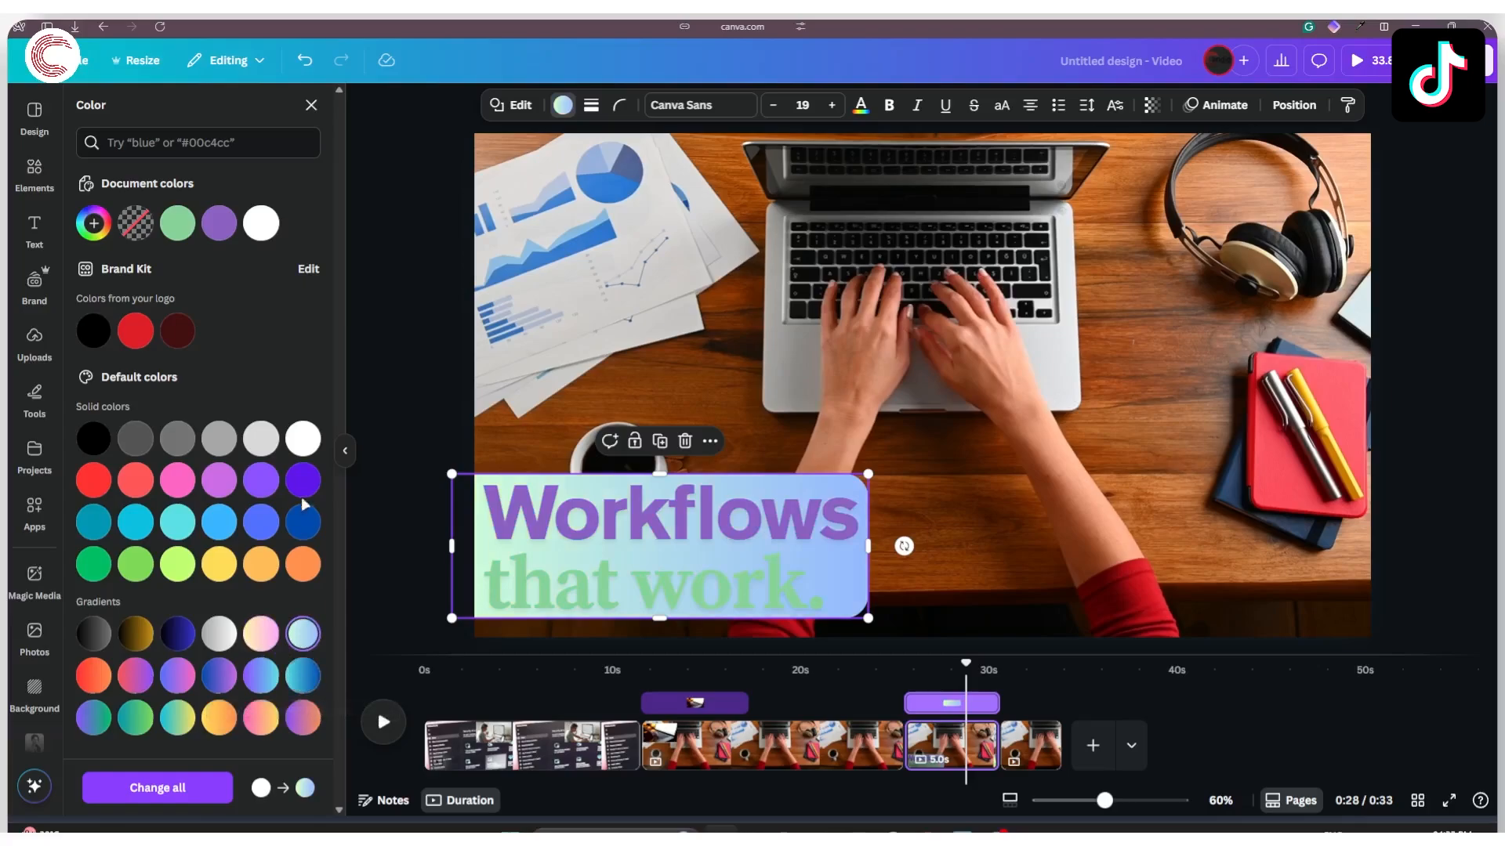
click(255, 486)
click(302, 480)
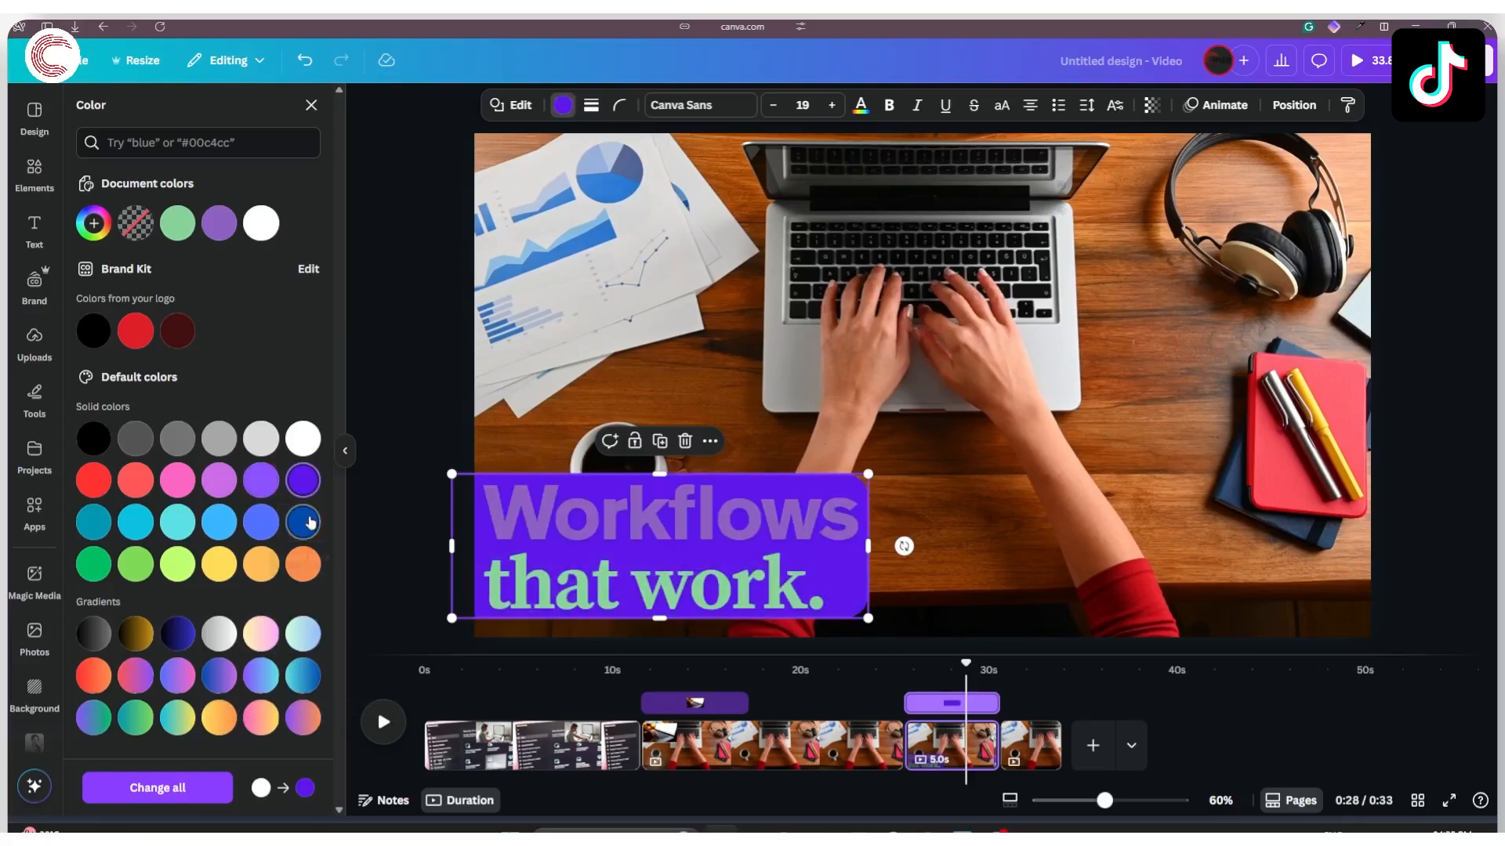
click(302, 529)
click(171, 571)
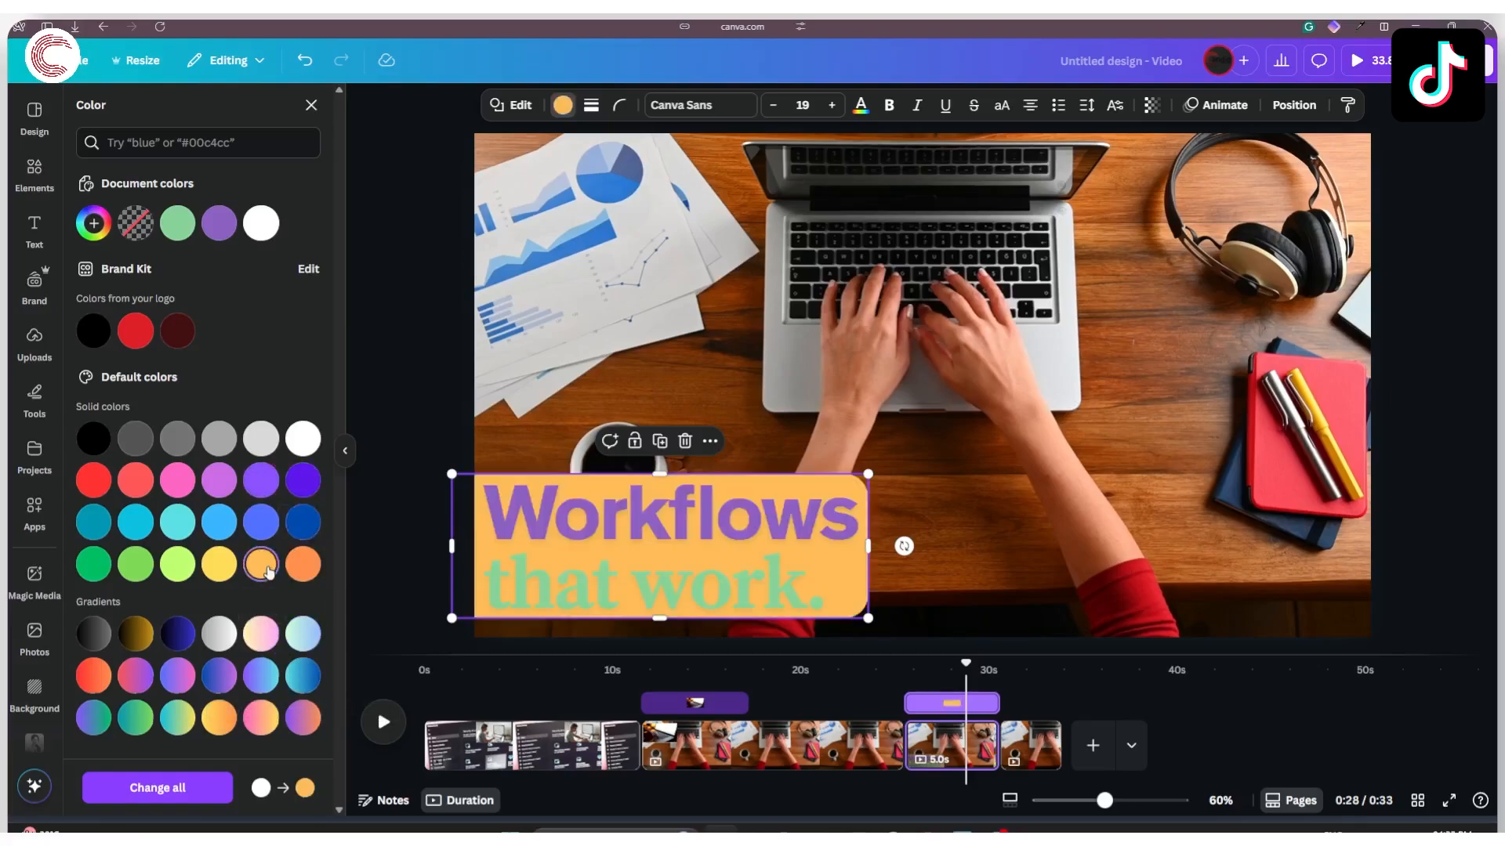
click(303, 564)
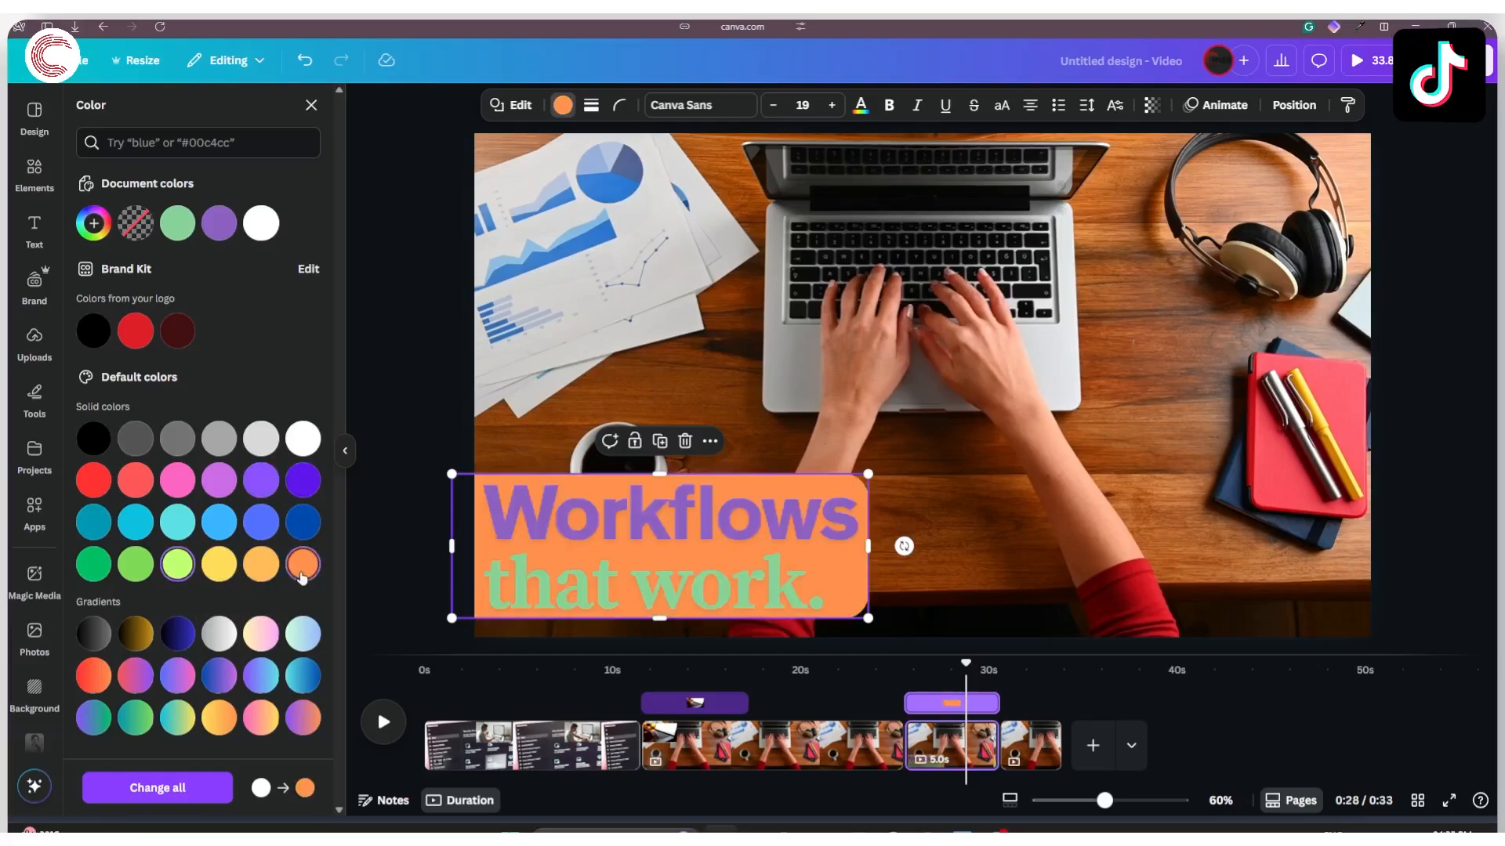
click(434, 367)
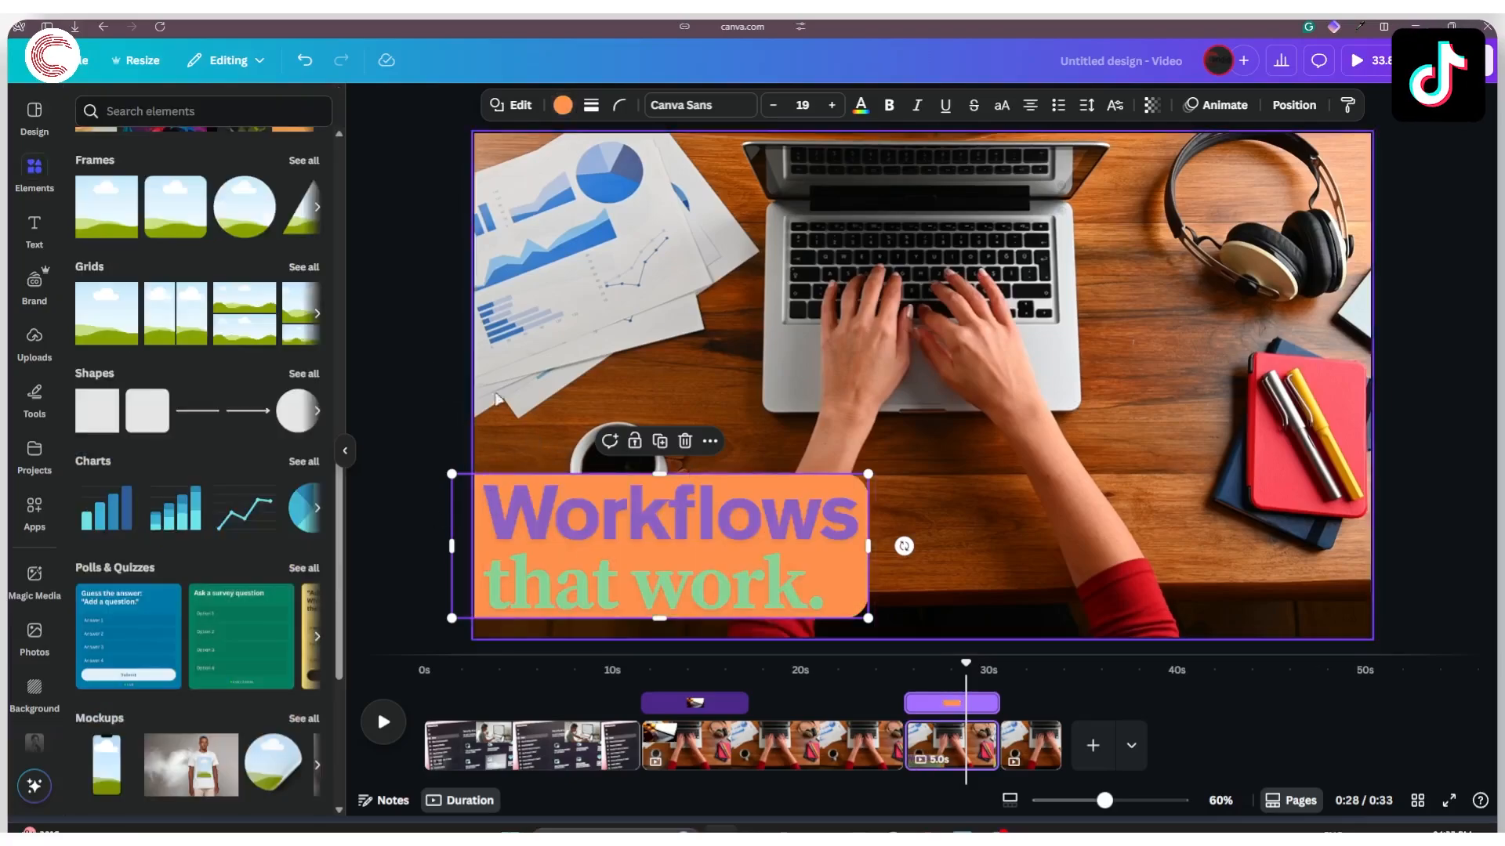
Play back the part of the video where the "Workflows that work." text appears on its orange background
click(378, 361)
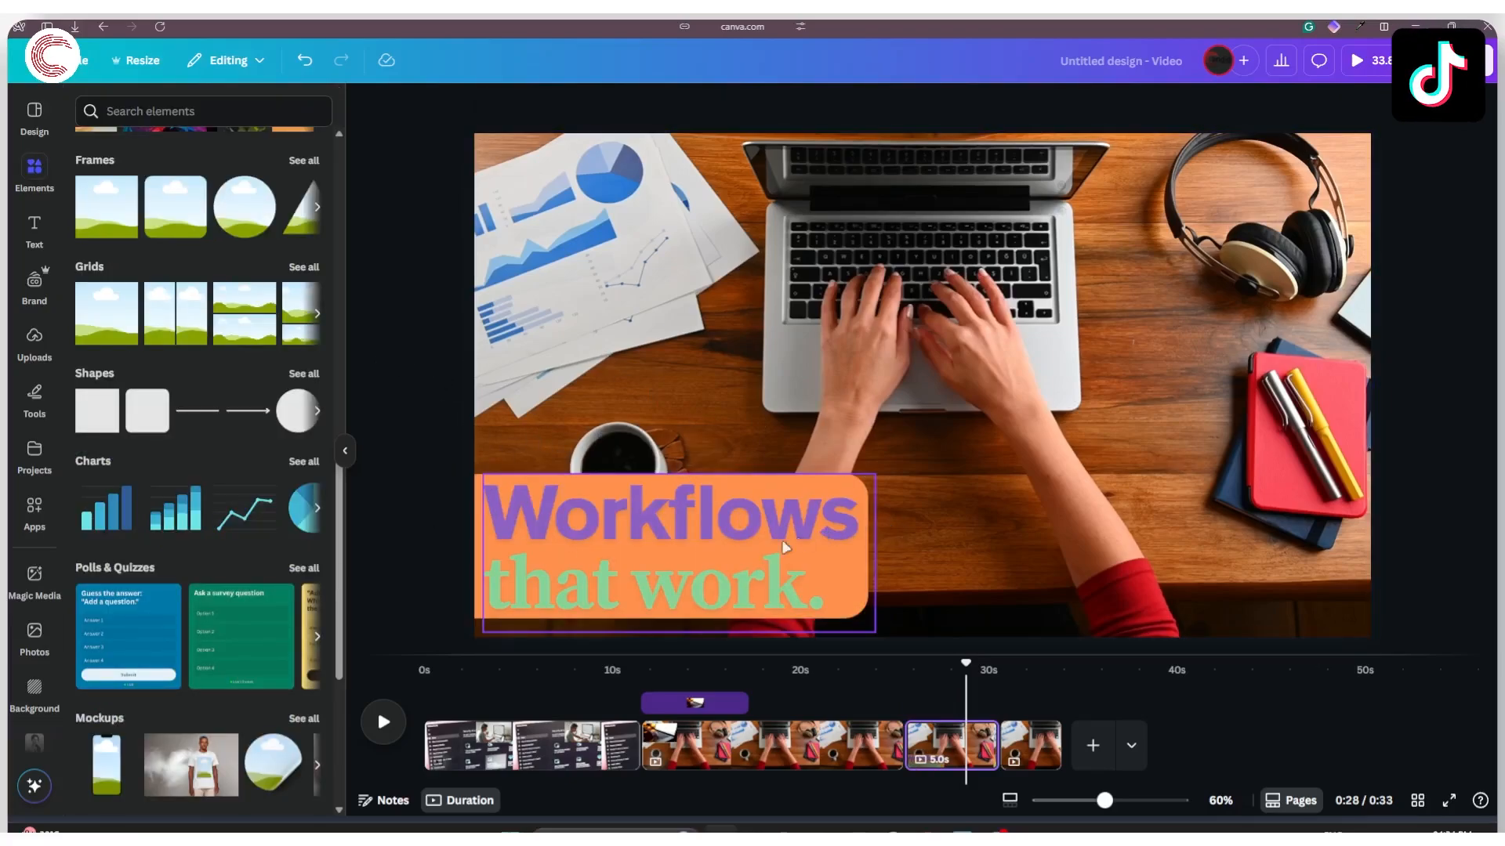
drag(967, 667, 899, 664)
key(space)
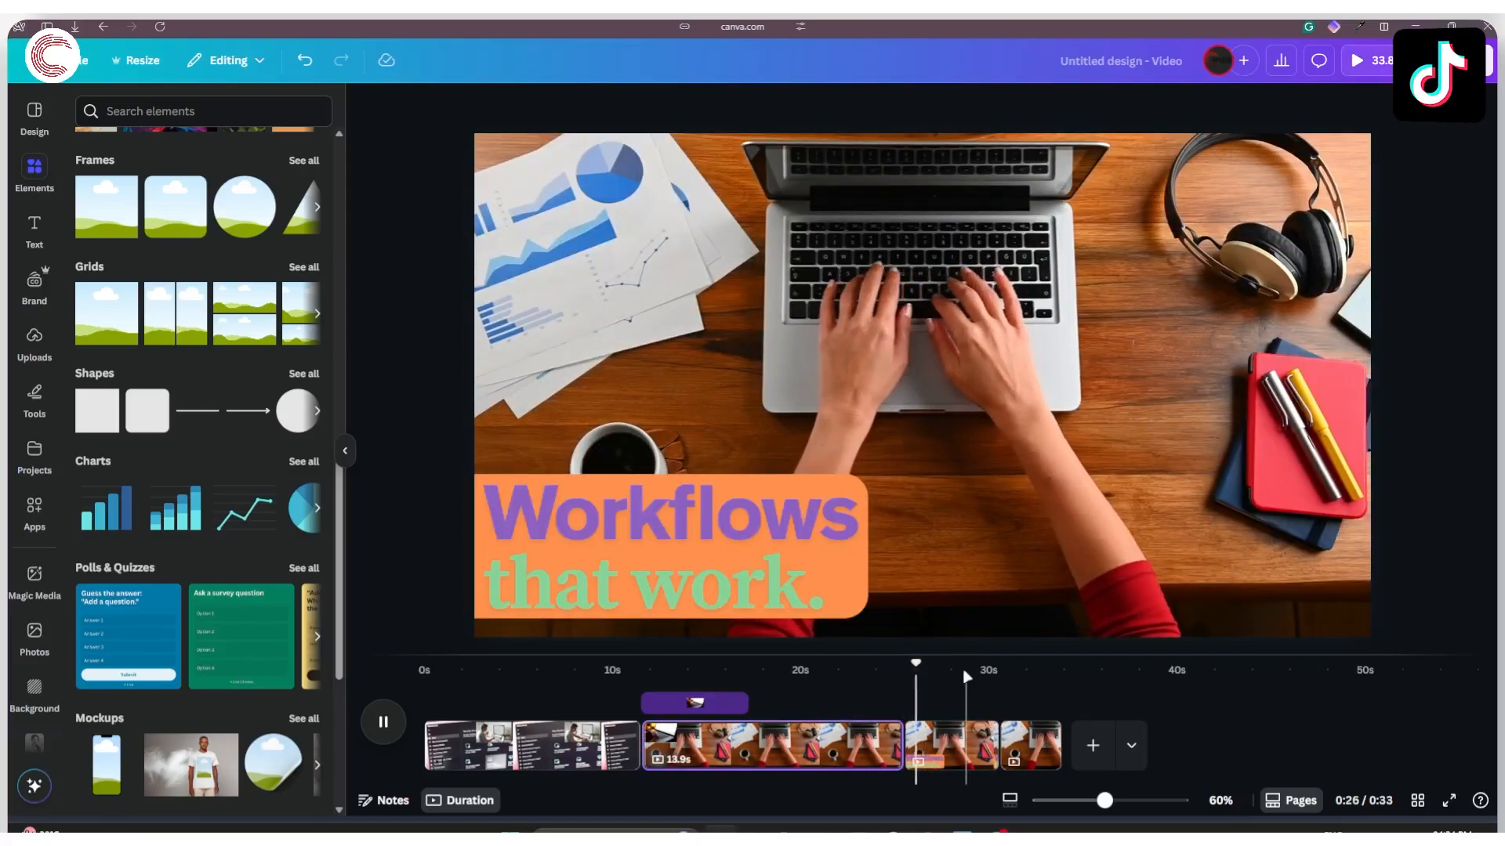
drag(932, 666, 872, 665)
key(space)
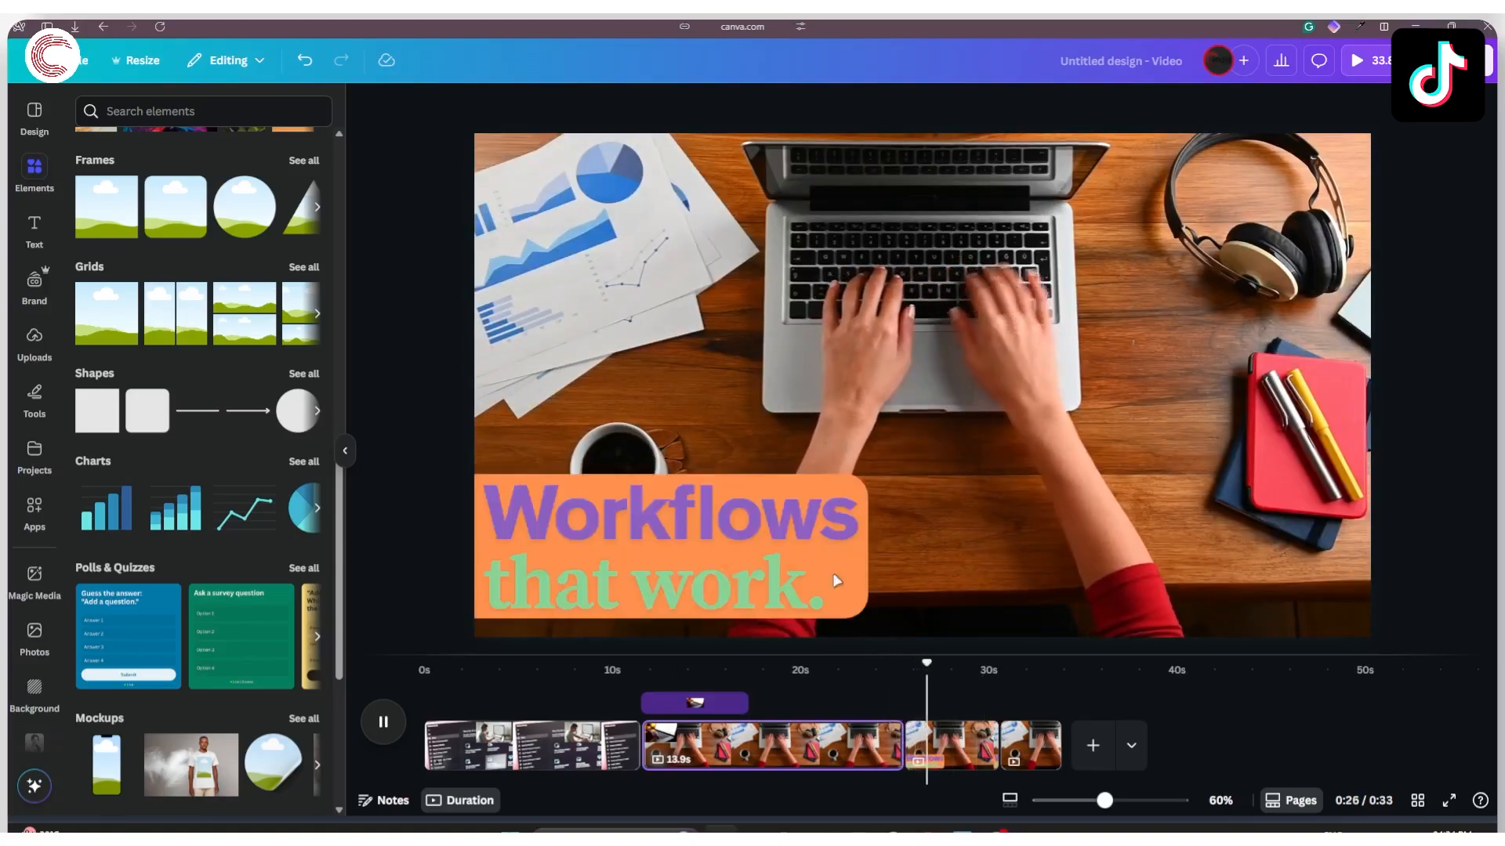
key(space)
Preview group animations such as Stomp, Tumble, Tectonic and Drift on the "Workflows that work." text
click(725, 520)
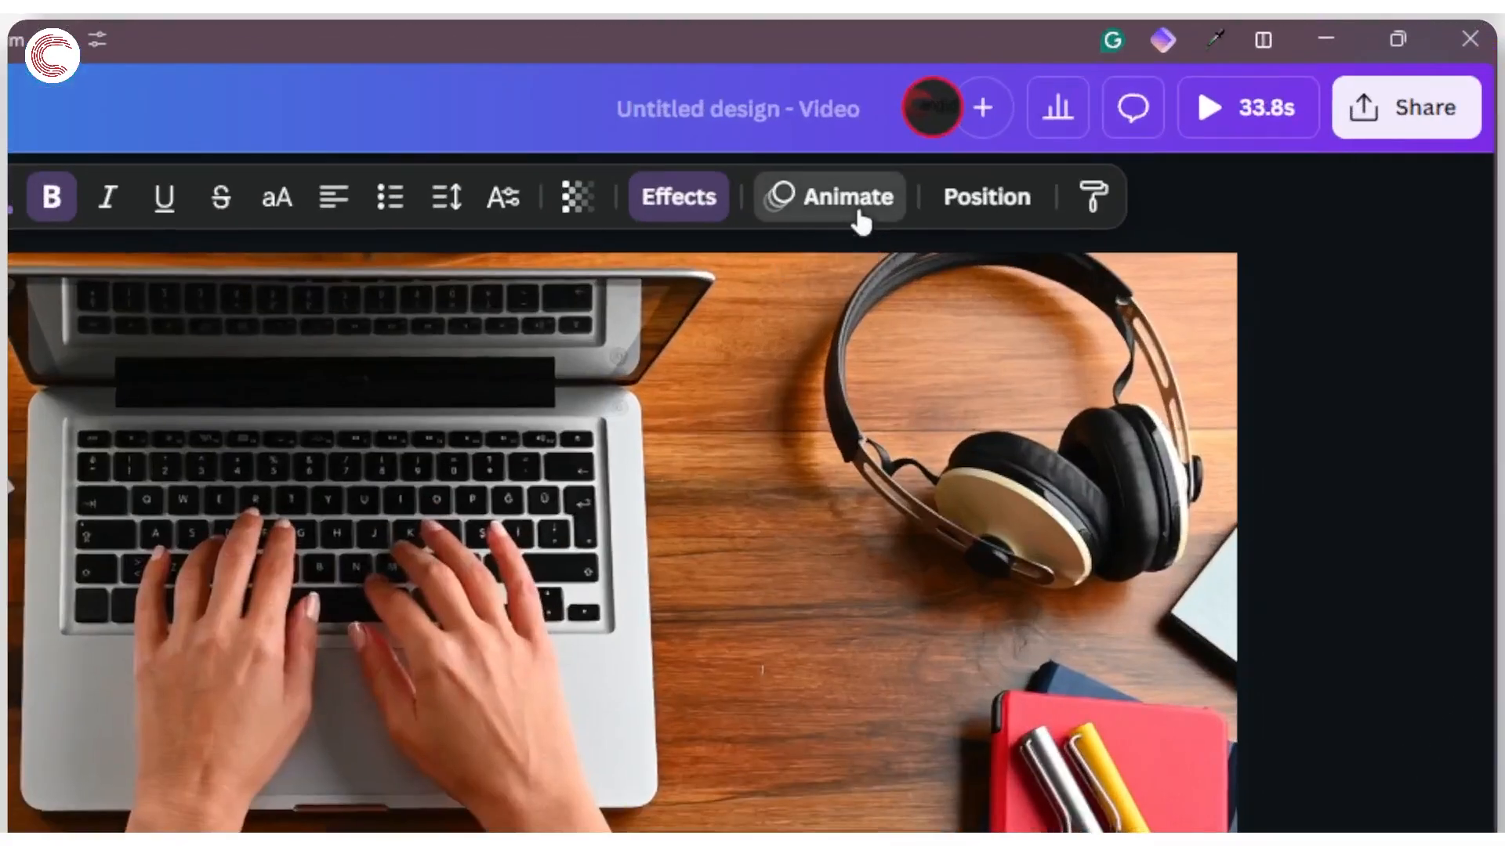
click(839, 202)
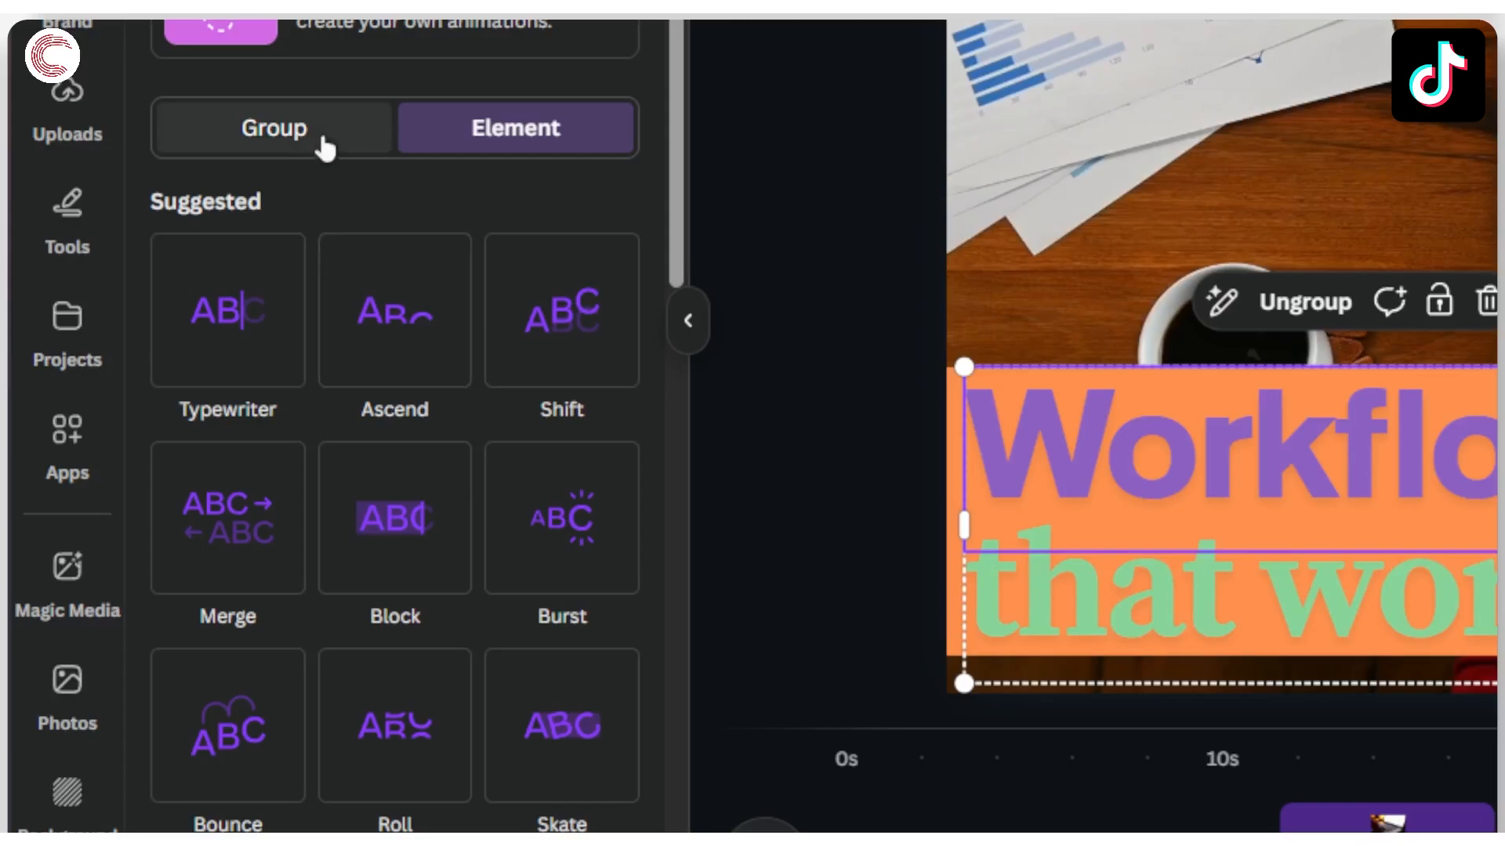
click(280, 135)
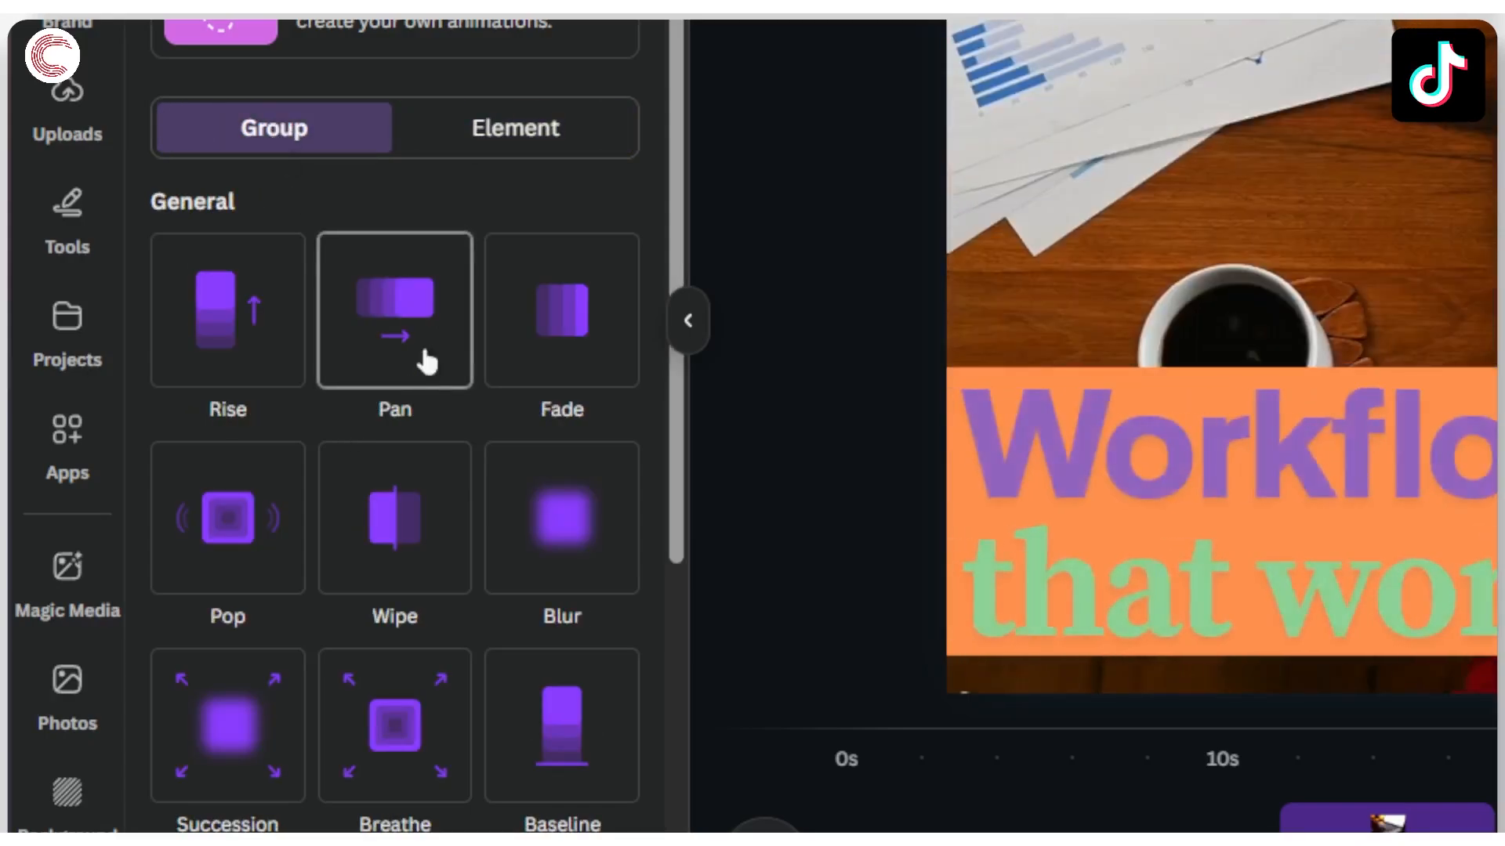
scroll(411, 705, down, 3)
scroll(407, 674, down, 5)
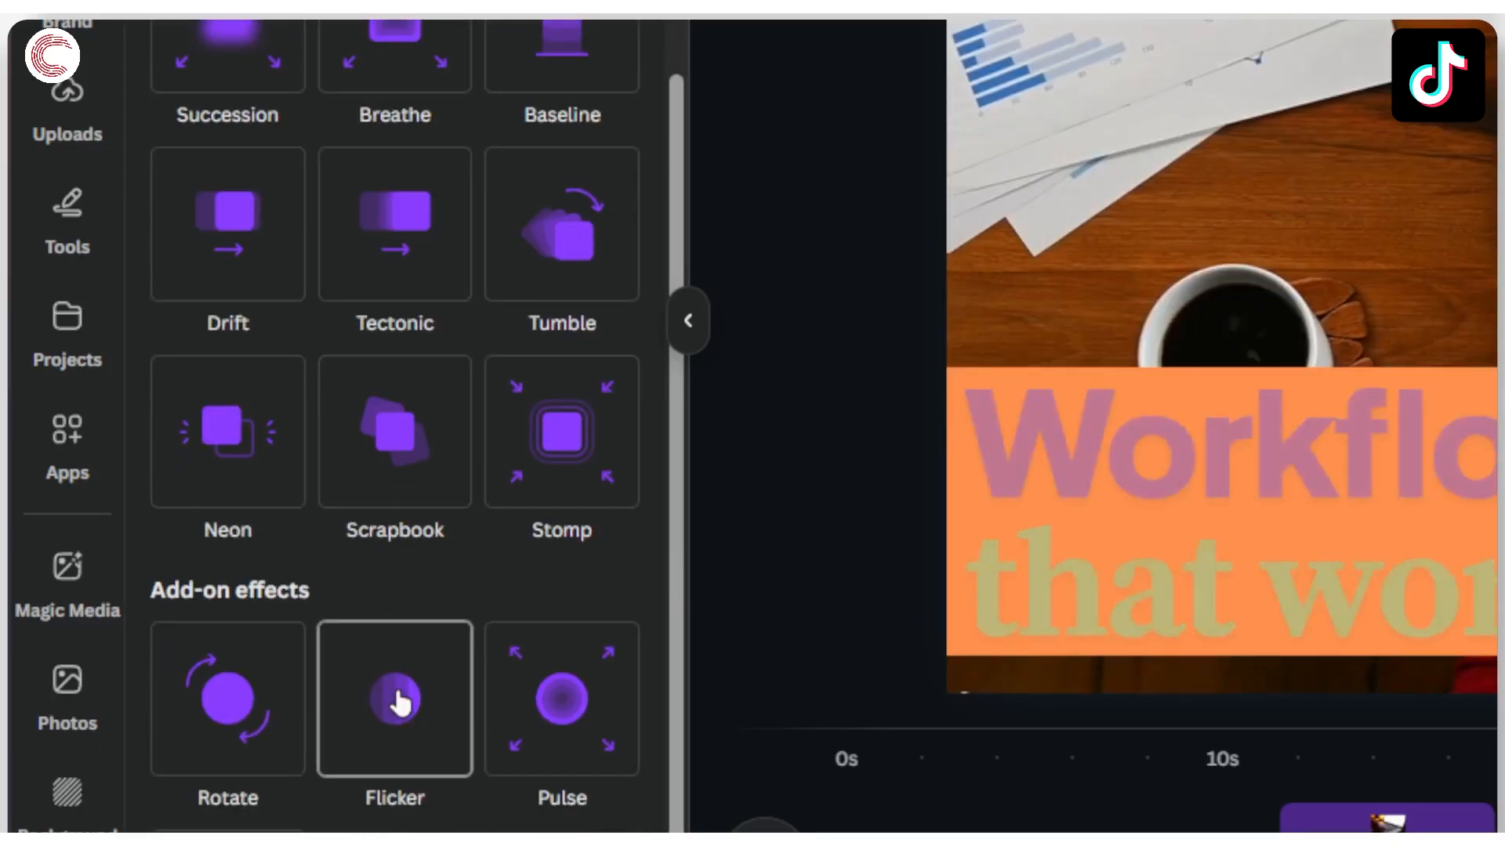
click(549, 428)
click(497, 236)
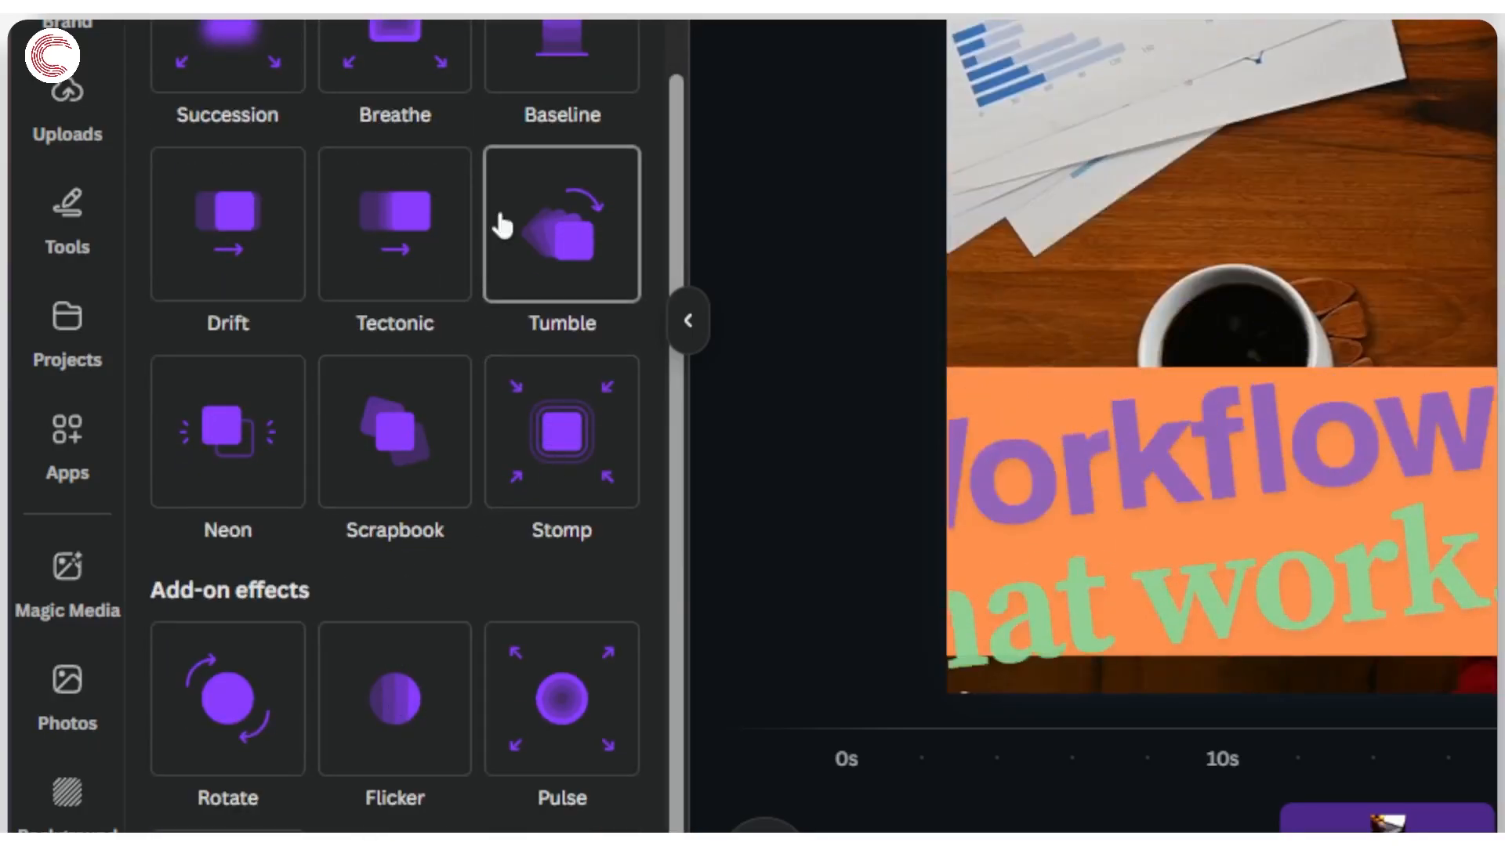
click(407, 222)
click(269, 228)
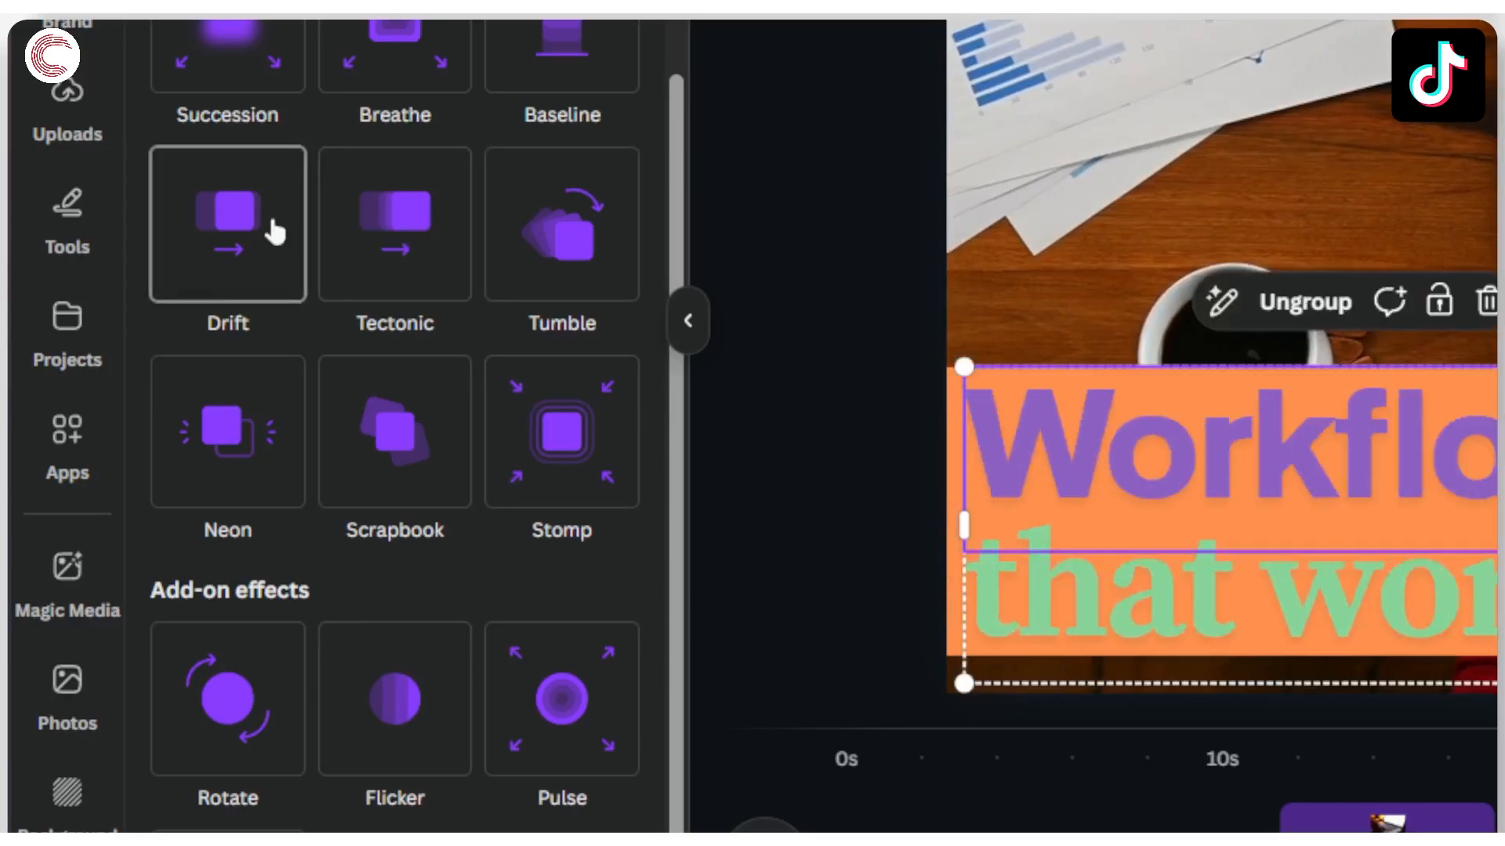
scroll(272, 228, up, 4)
scroll(509, 392, up, 2)
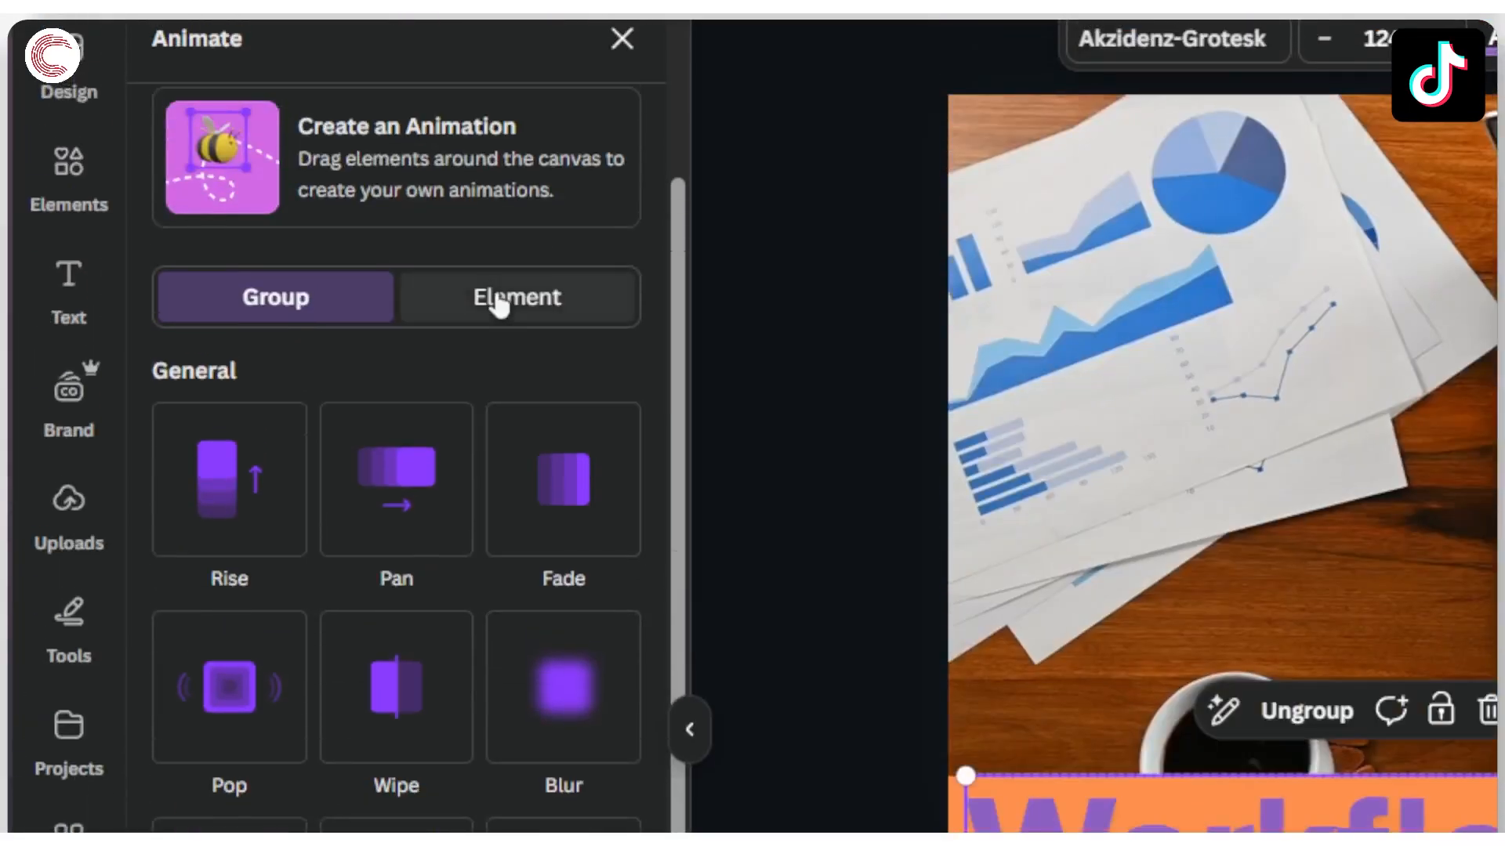
Apply the Burst animation to the "Workflows" line on both enter and exit, and the Roll animation to the "that work." line
click(499, 299)
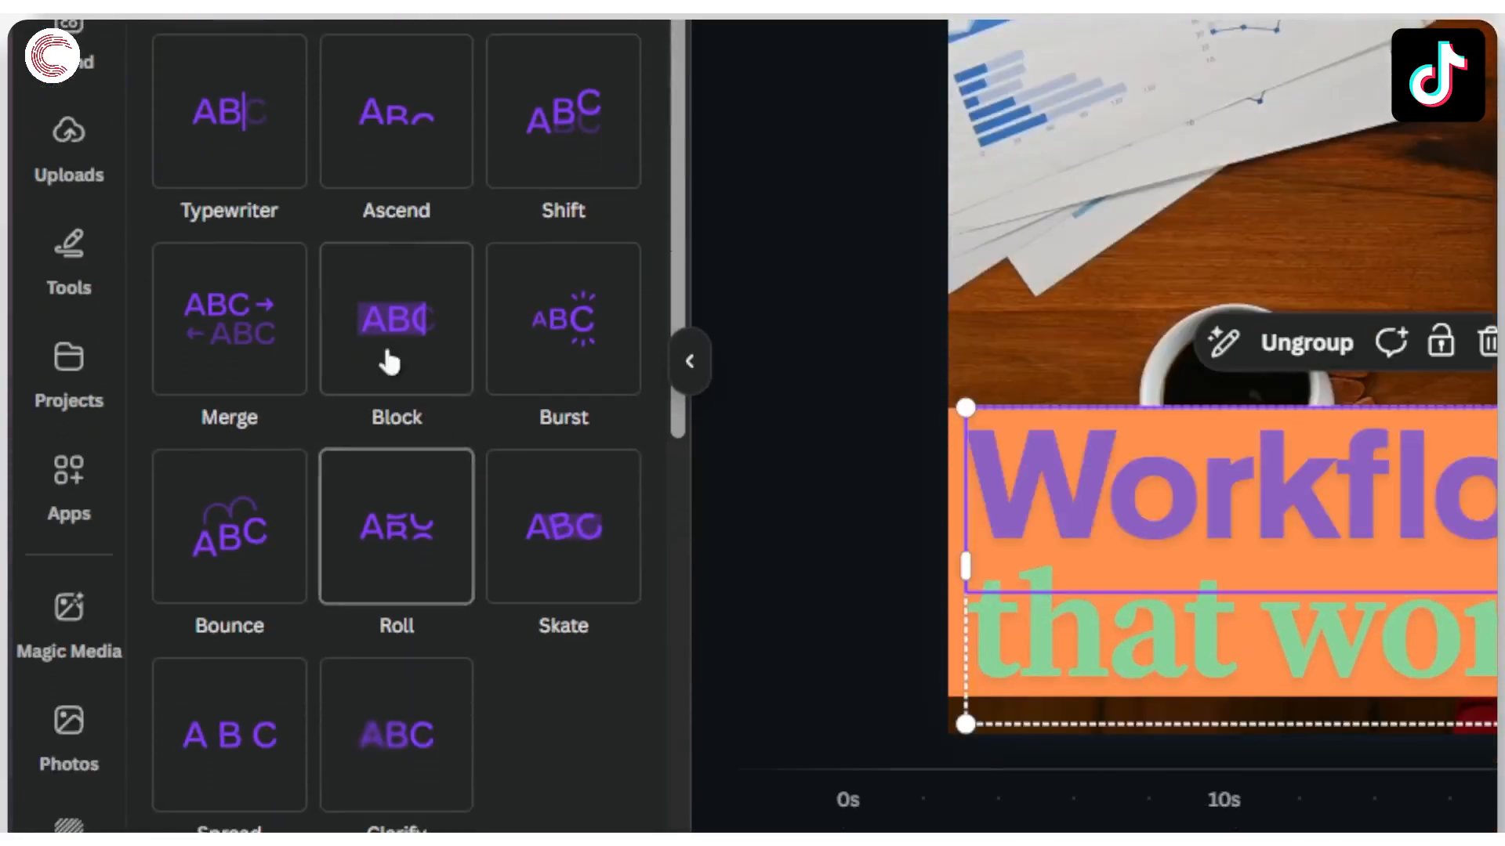
click(246, 506)
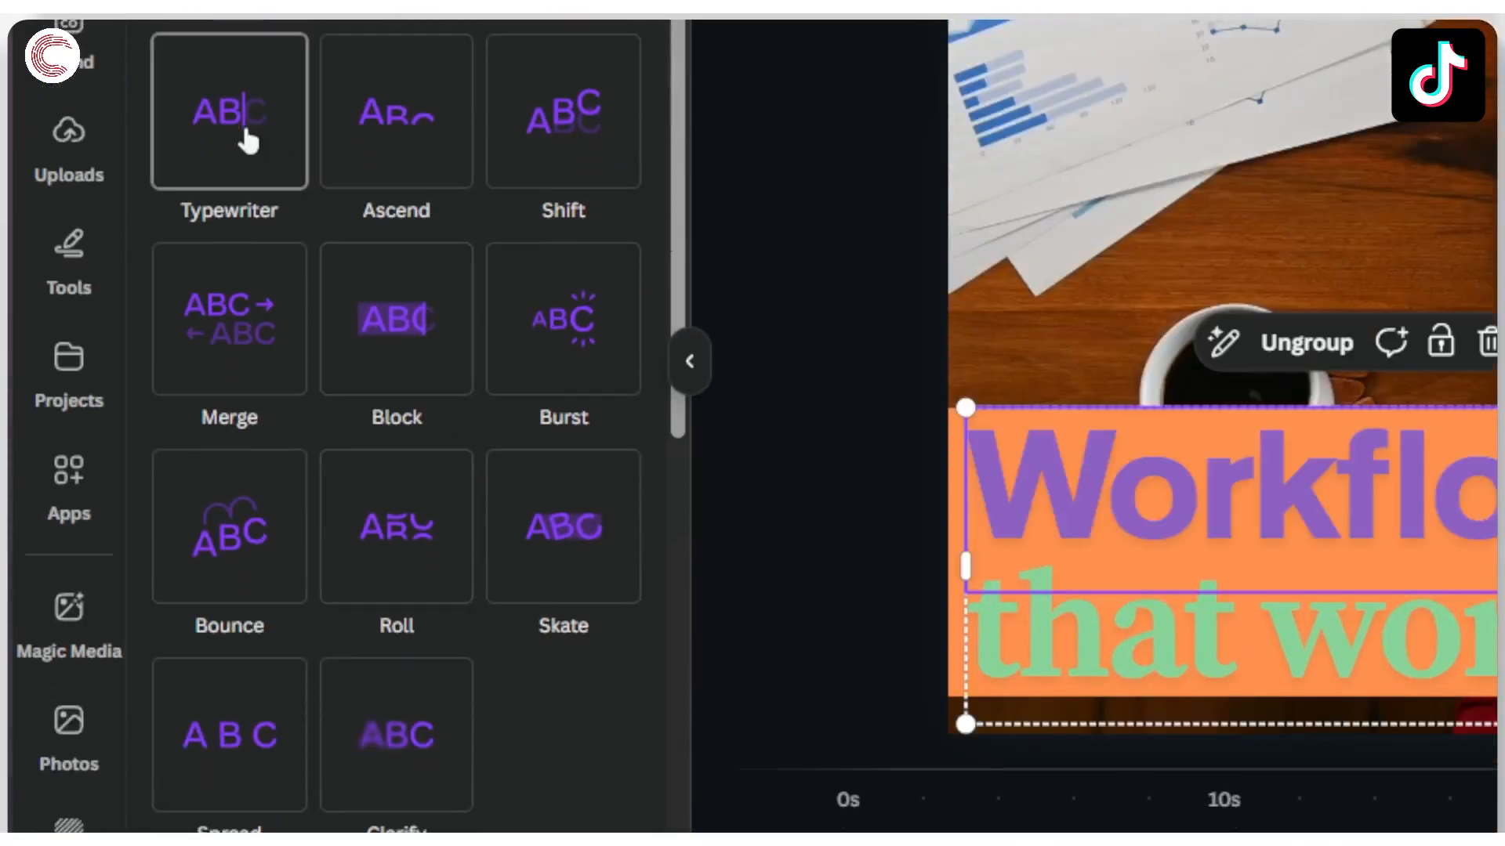
click(360, 119)
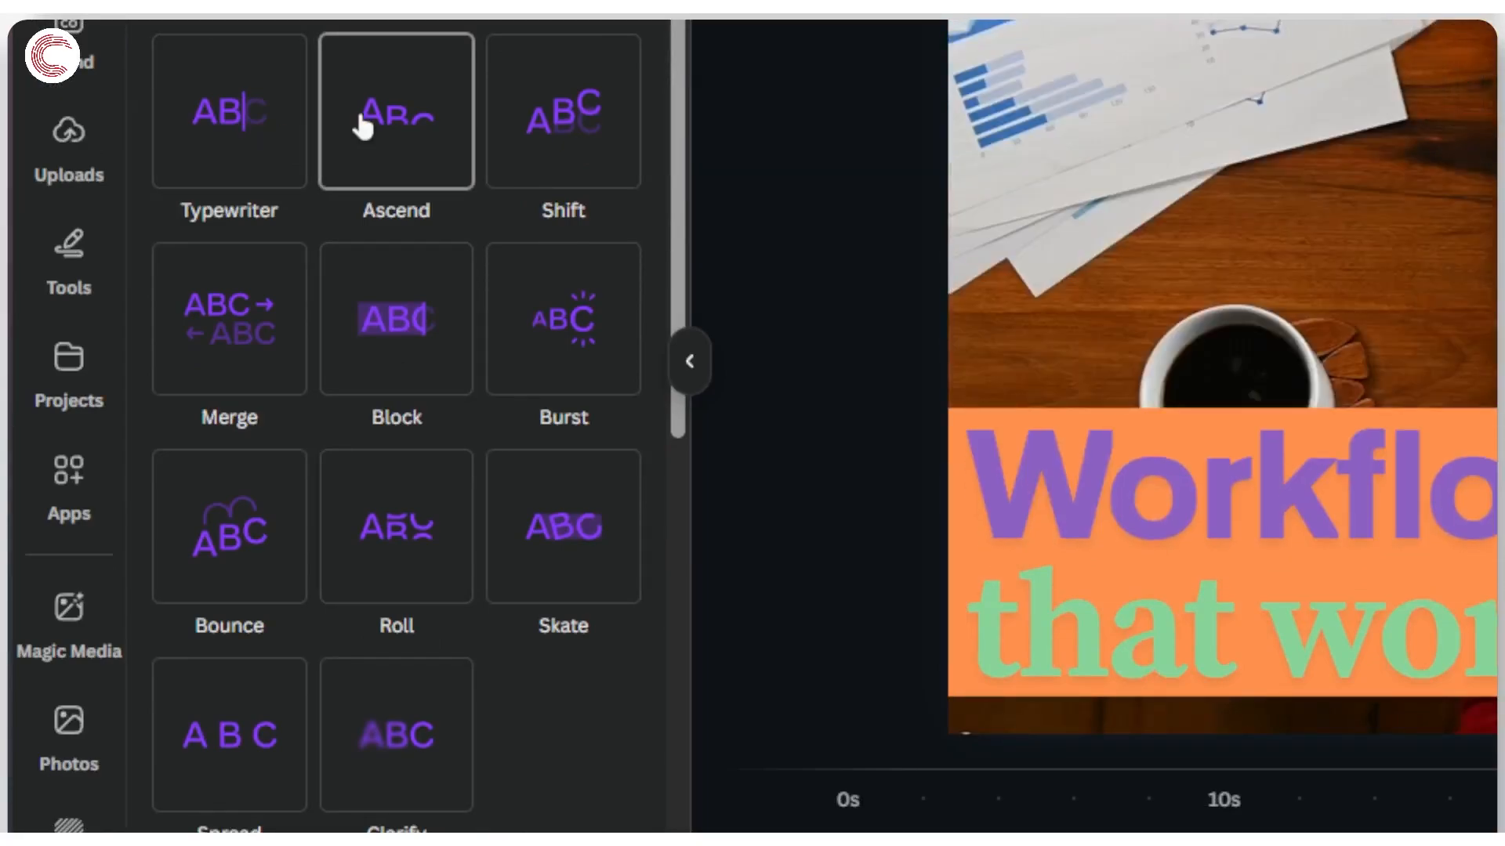
click(555, 122)
click(564, 317)
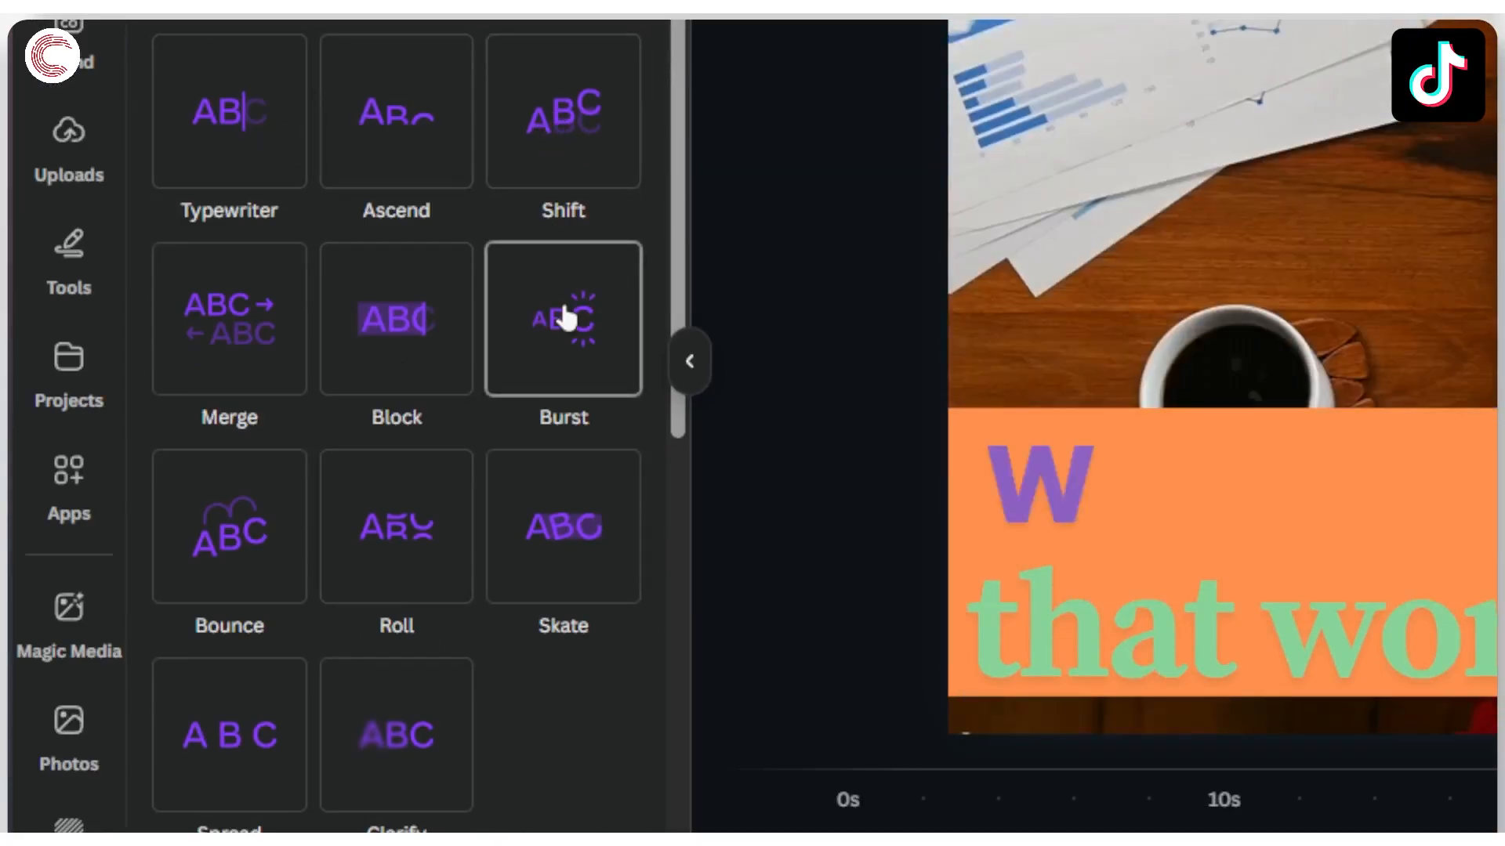
click(566, 315)
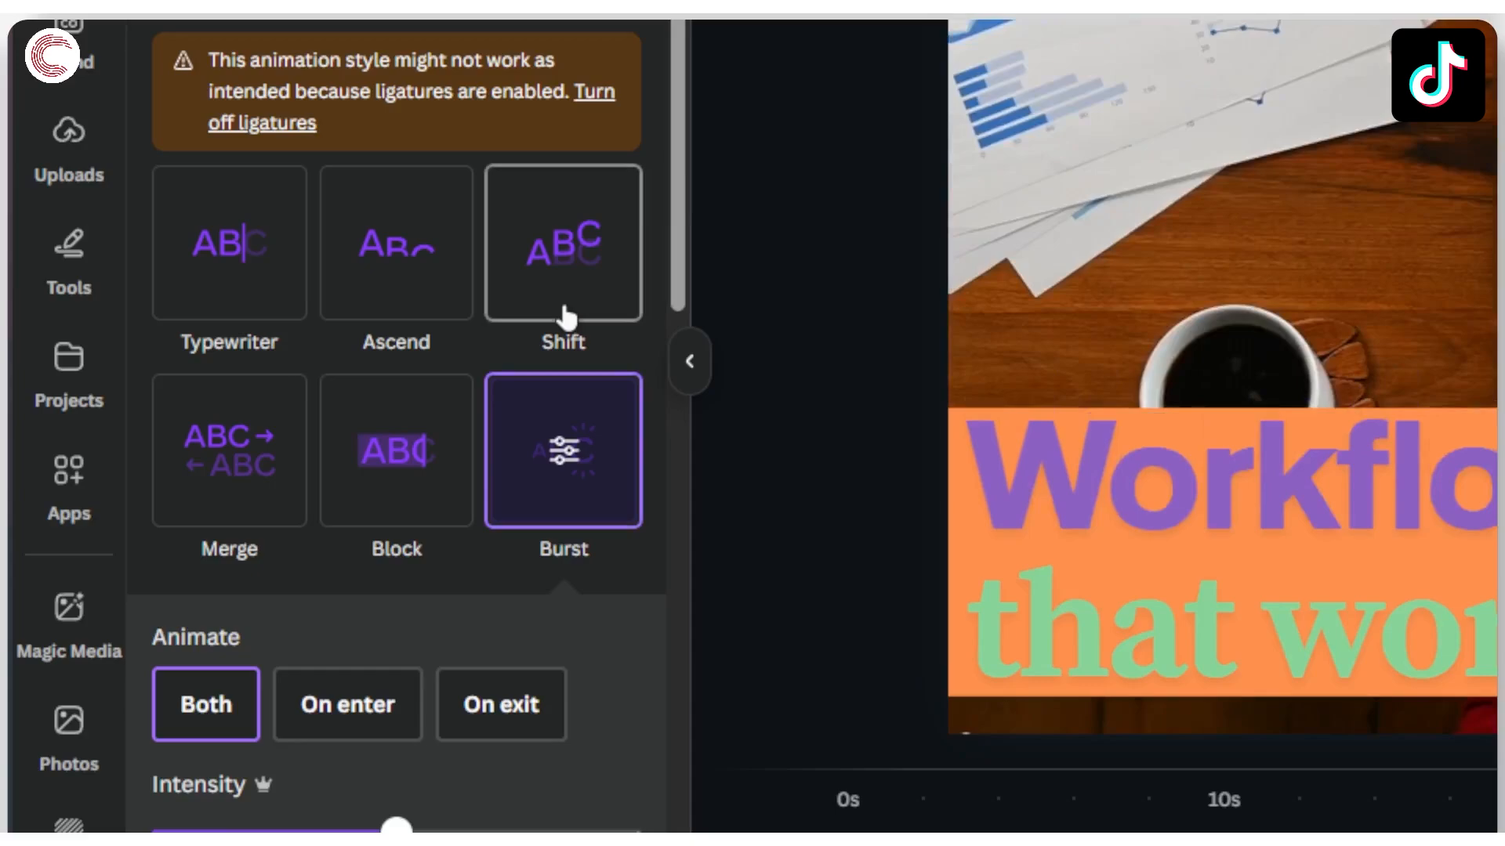
scroll(564, 470, down, 4)
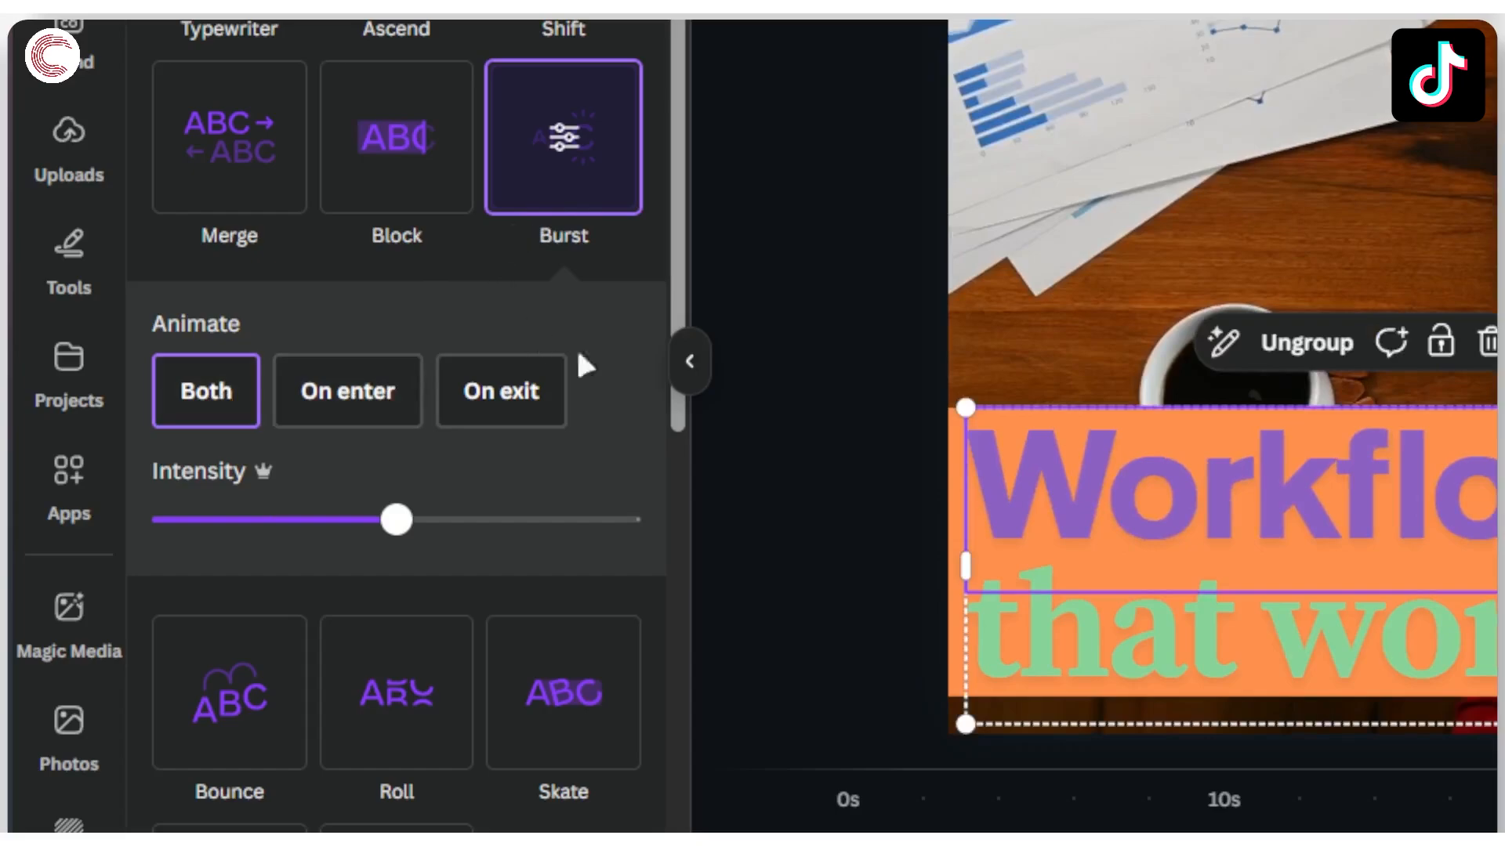
click(1138, 668)
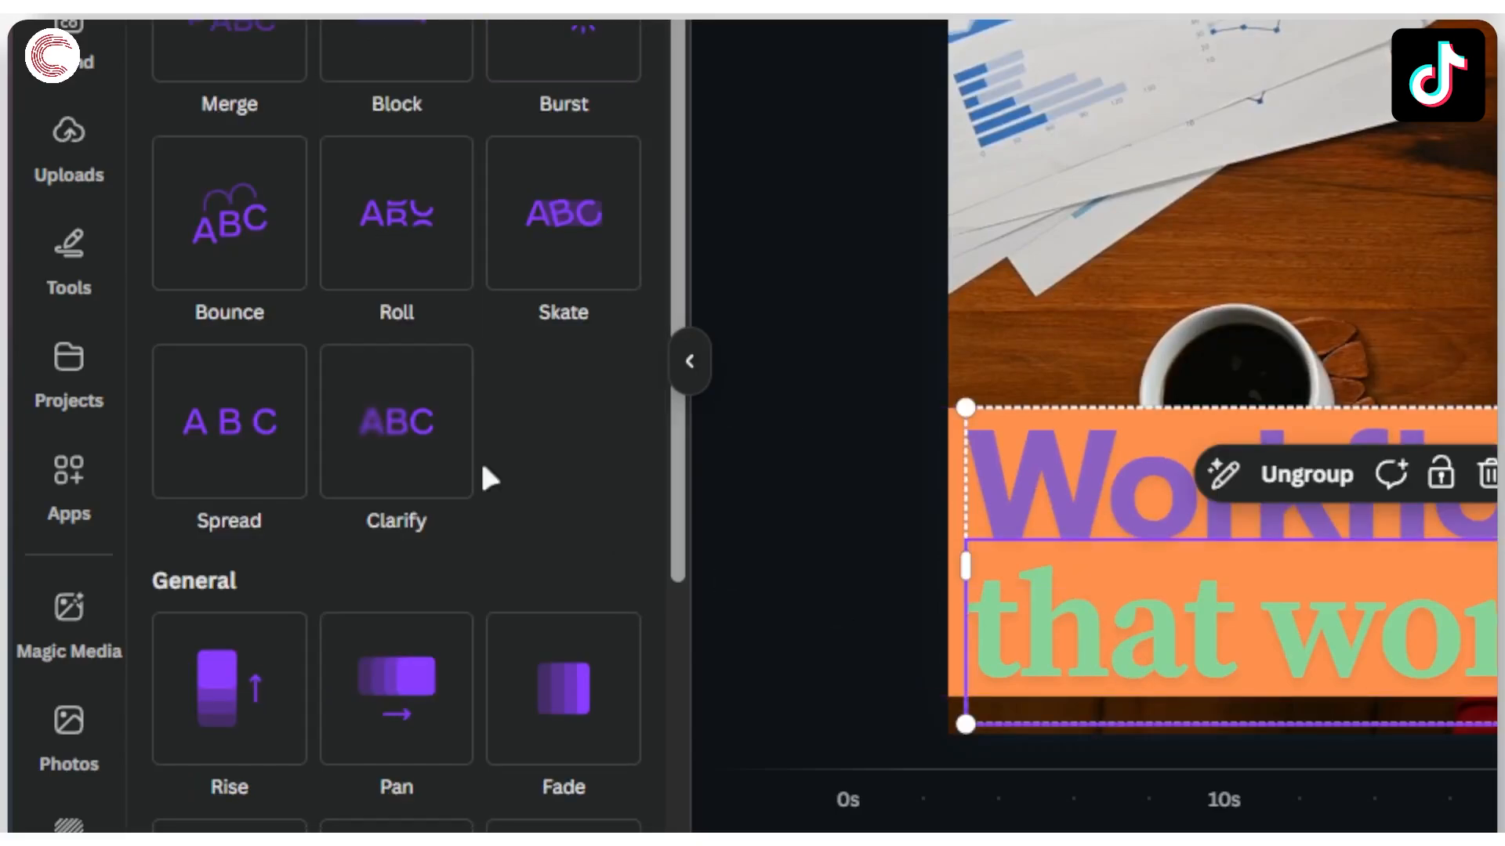
click(381, 229)
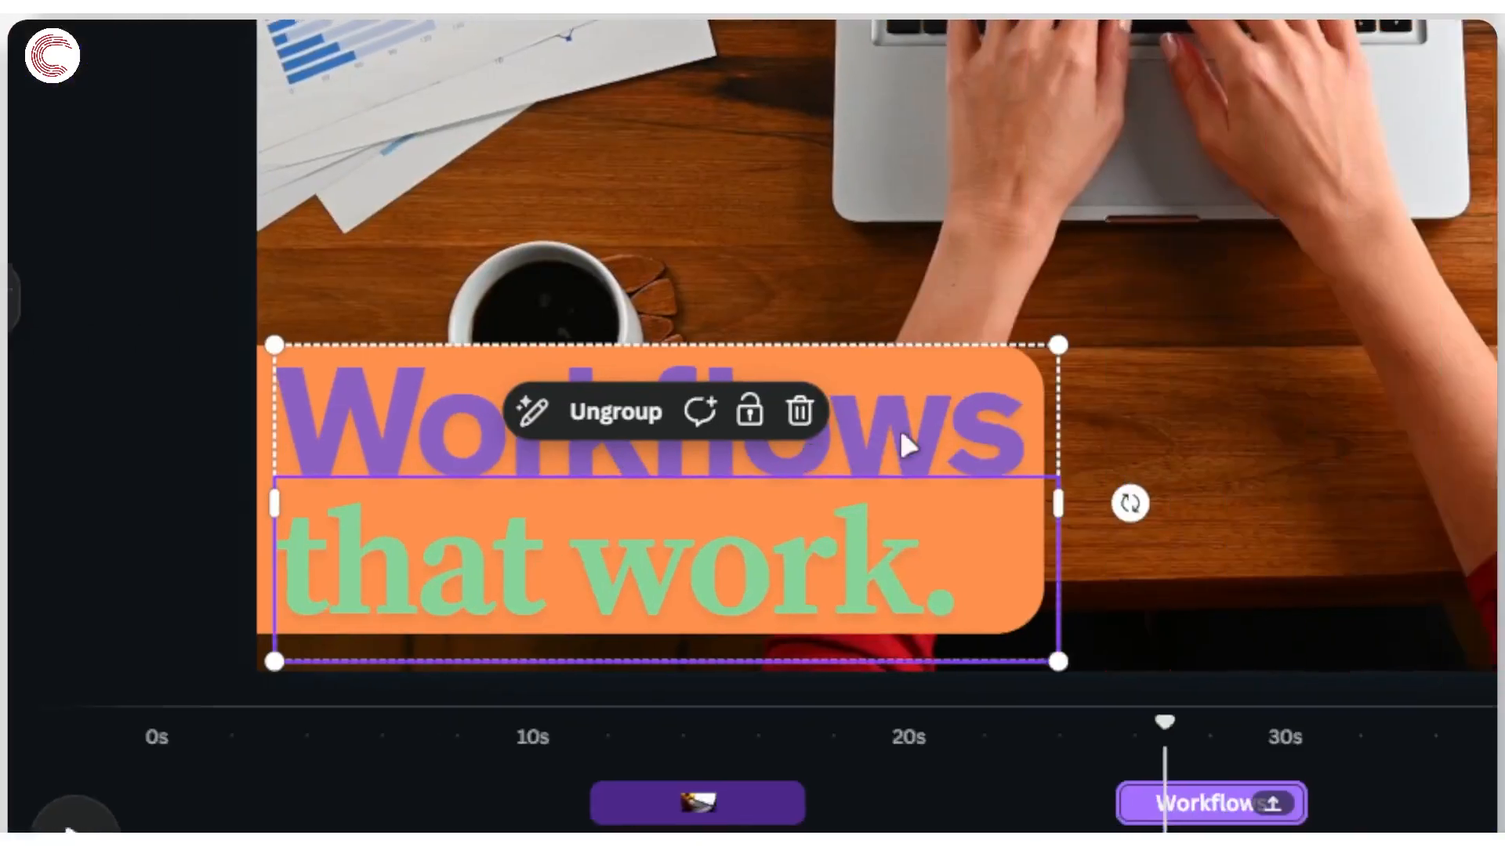
Select the orange rectangle by its layer, give it the Pop animation on both enter and exit, and adjust the animation speed
click(766, 431)
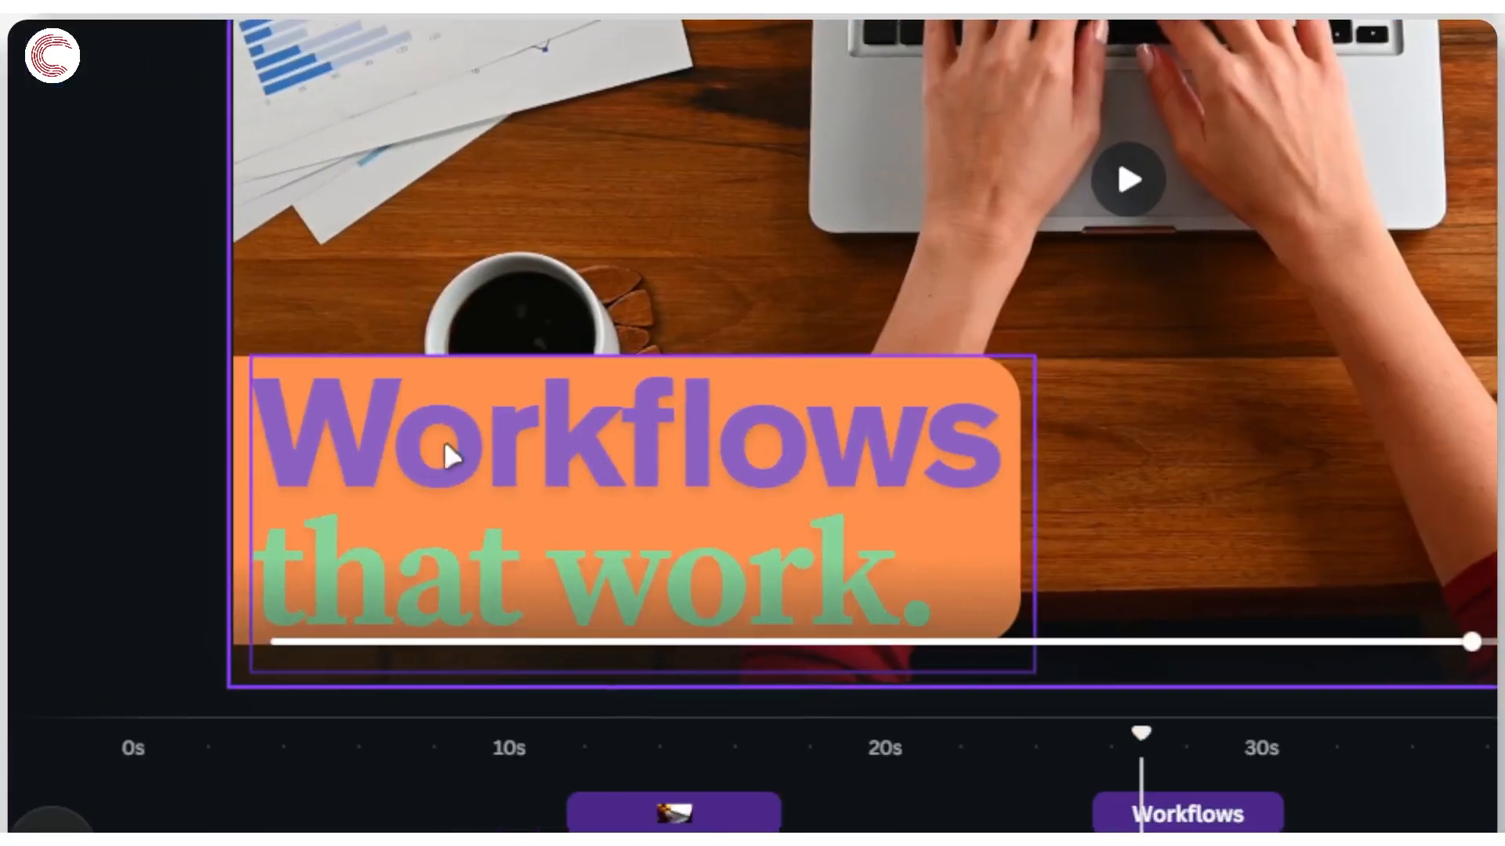
click(1018, 583)
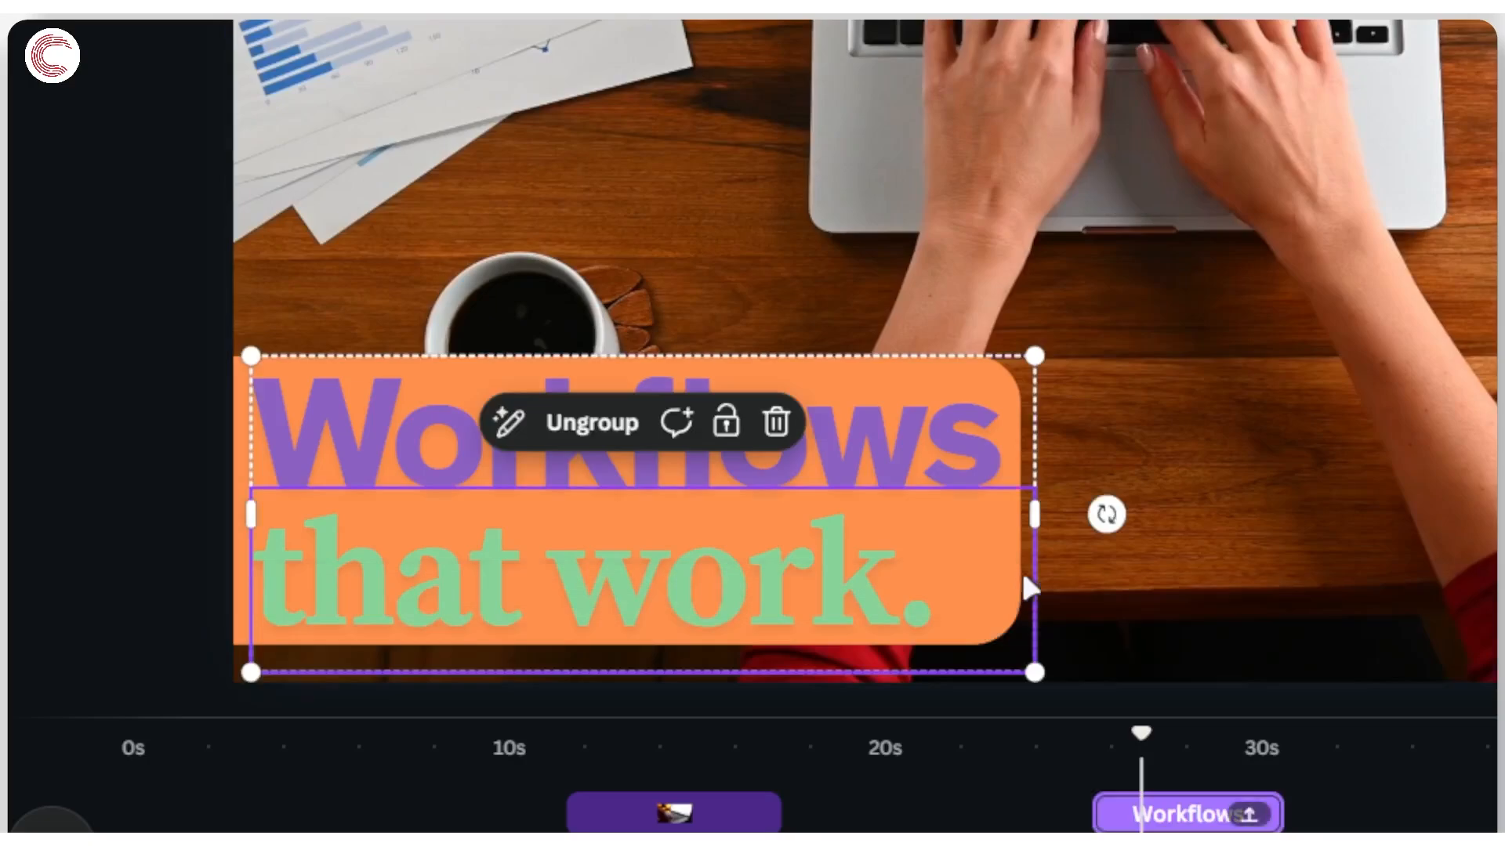
click(1074, 417)
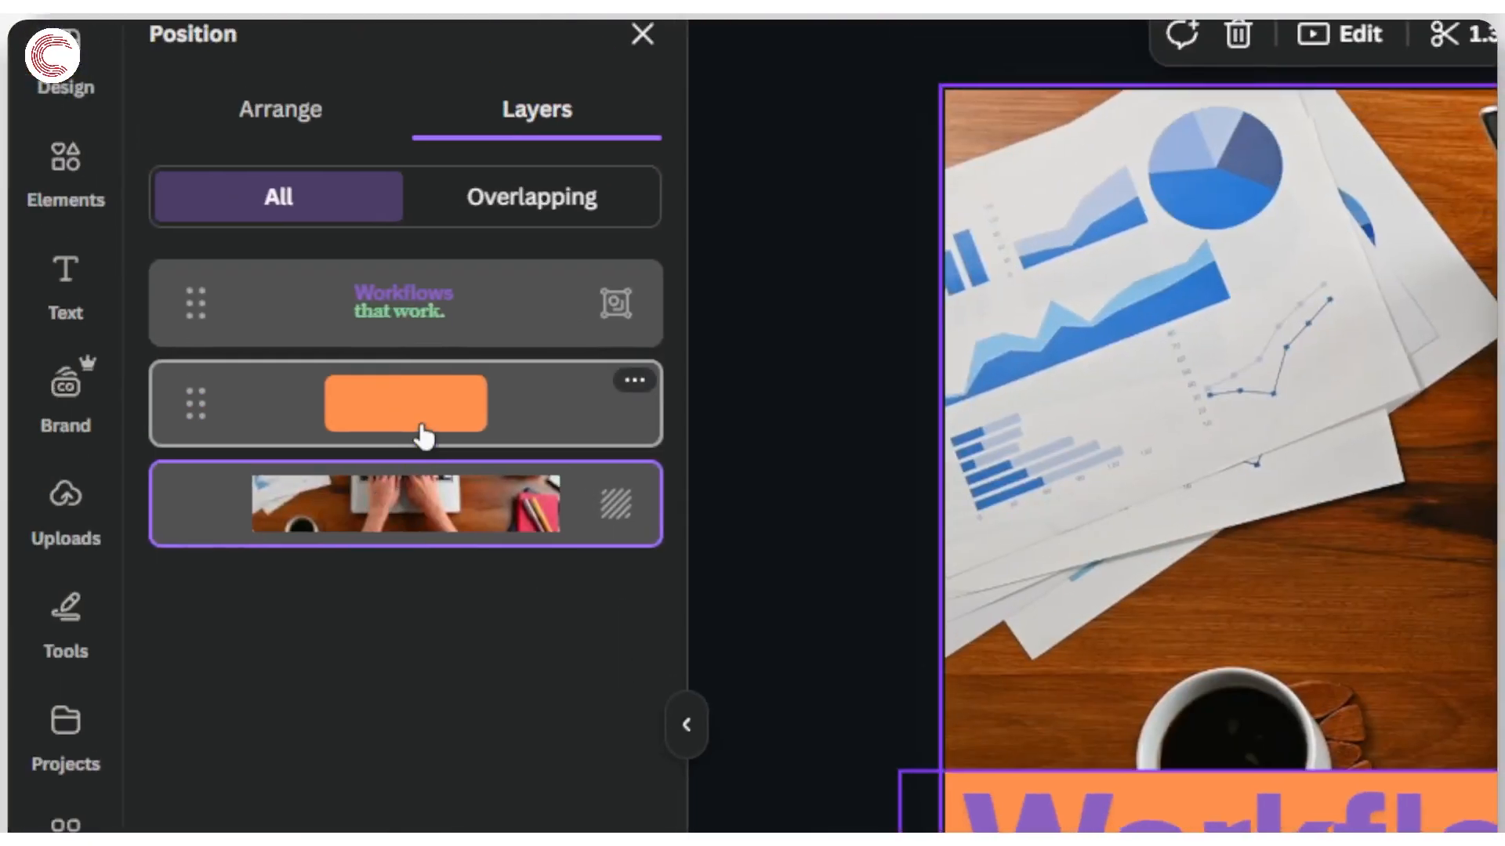
click(423, 427)
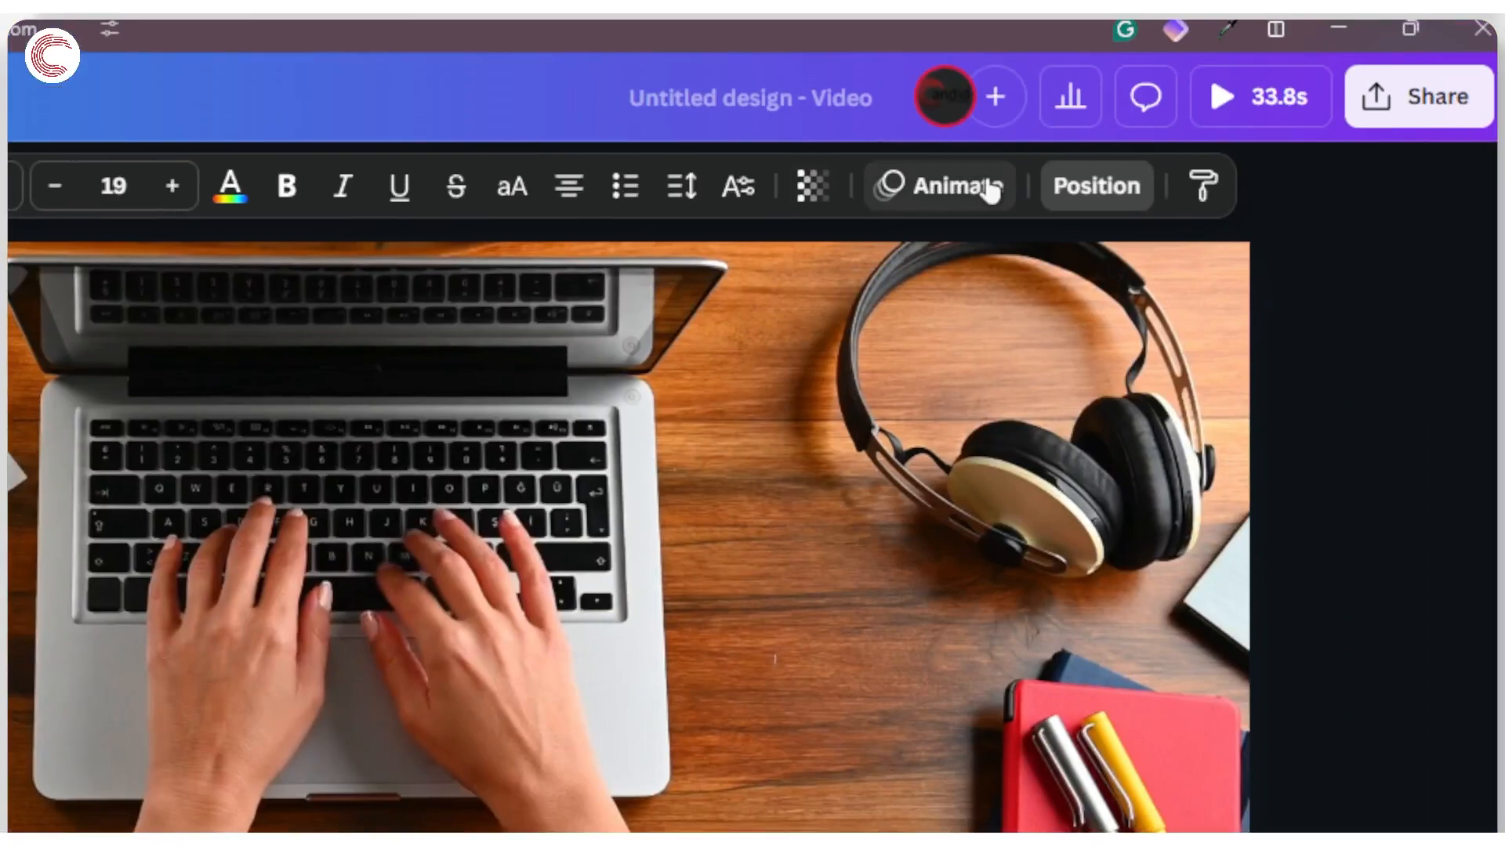
click(991, 192)
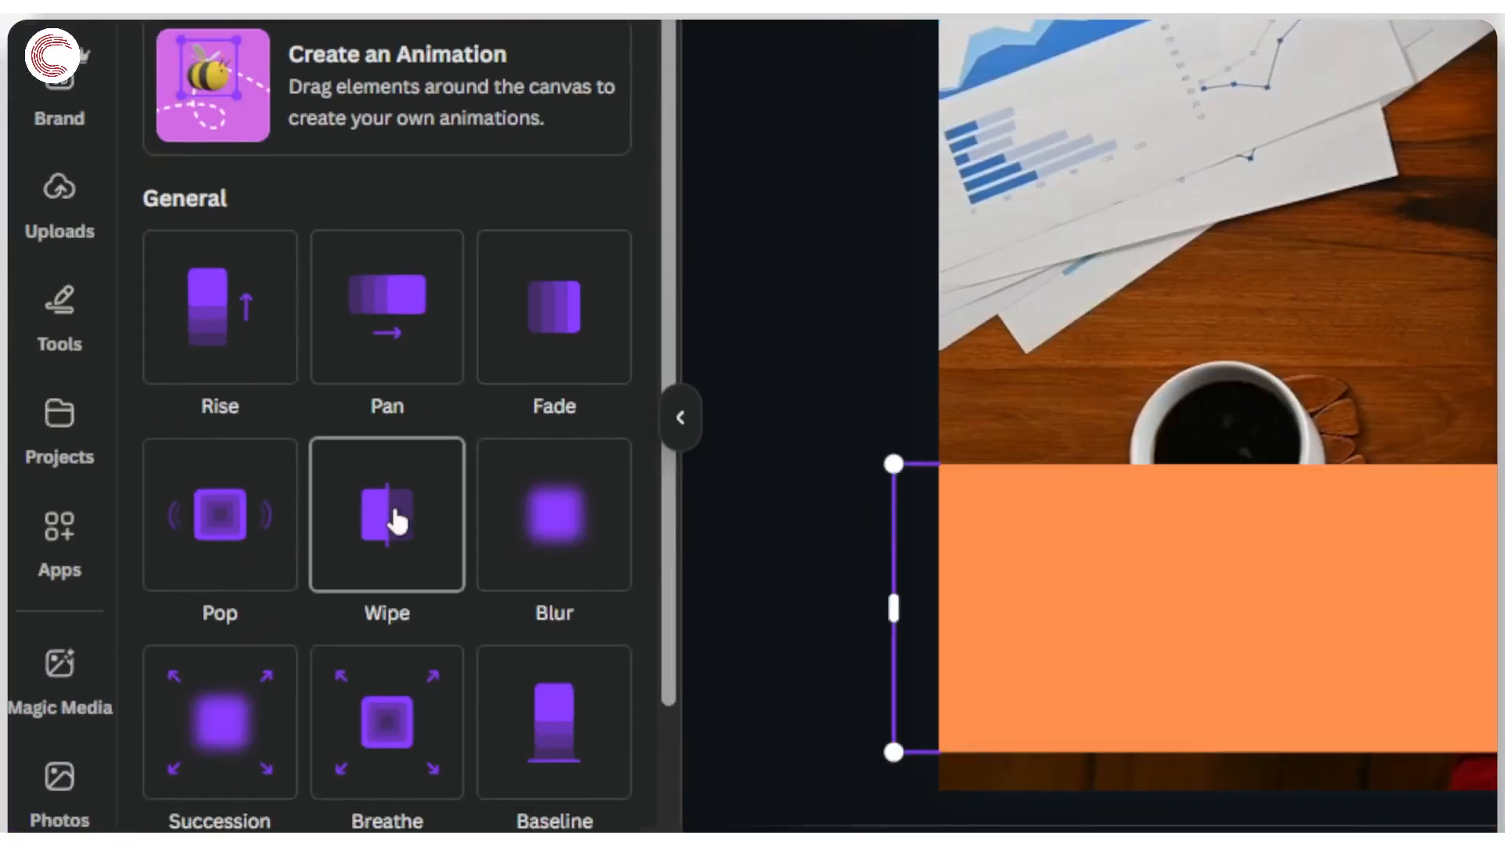
click(242, 536)
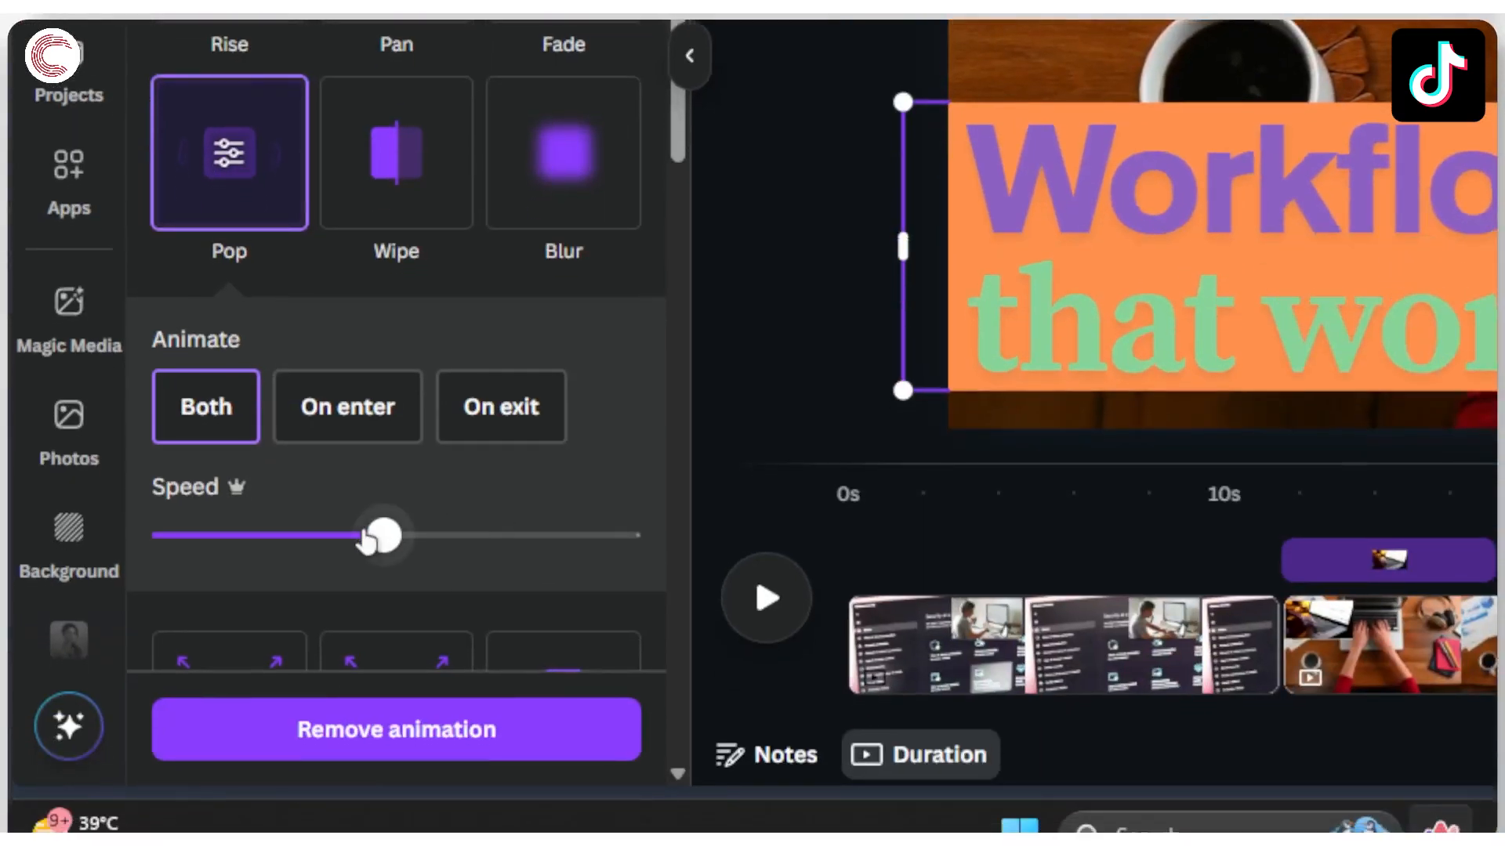
drag(368, 541, 480, 548)
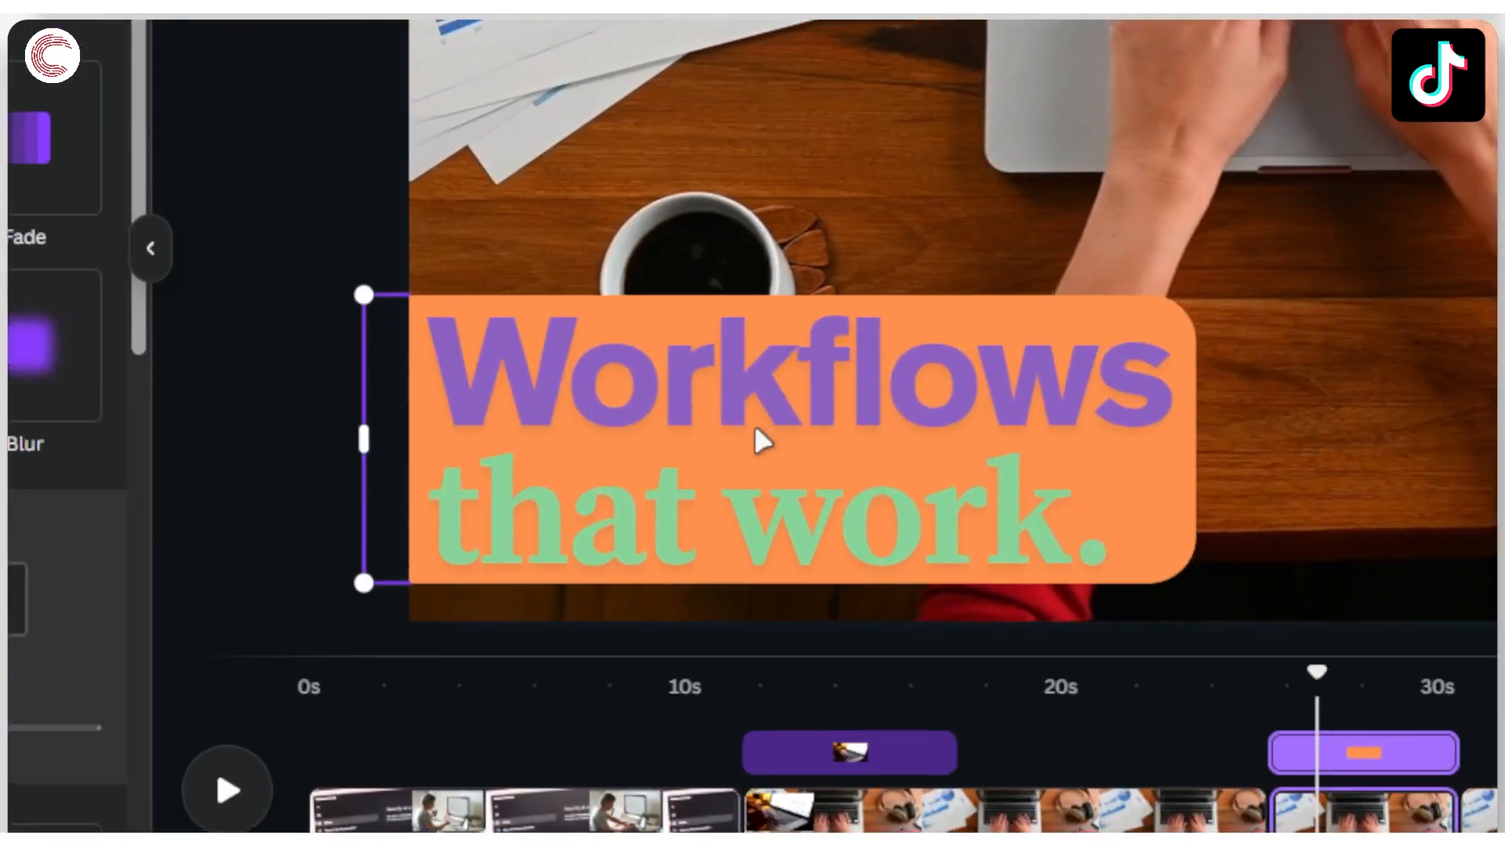
click(1295, 244)
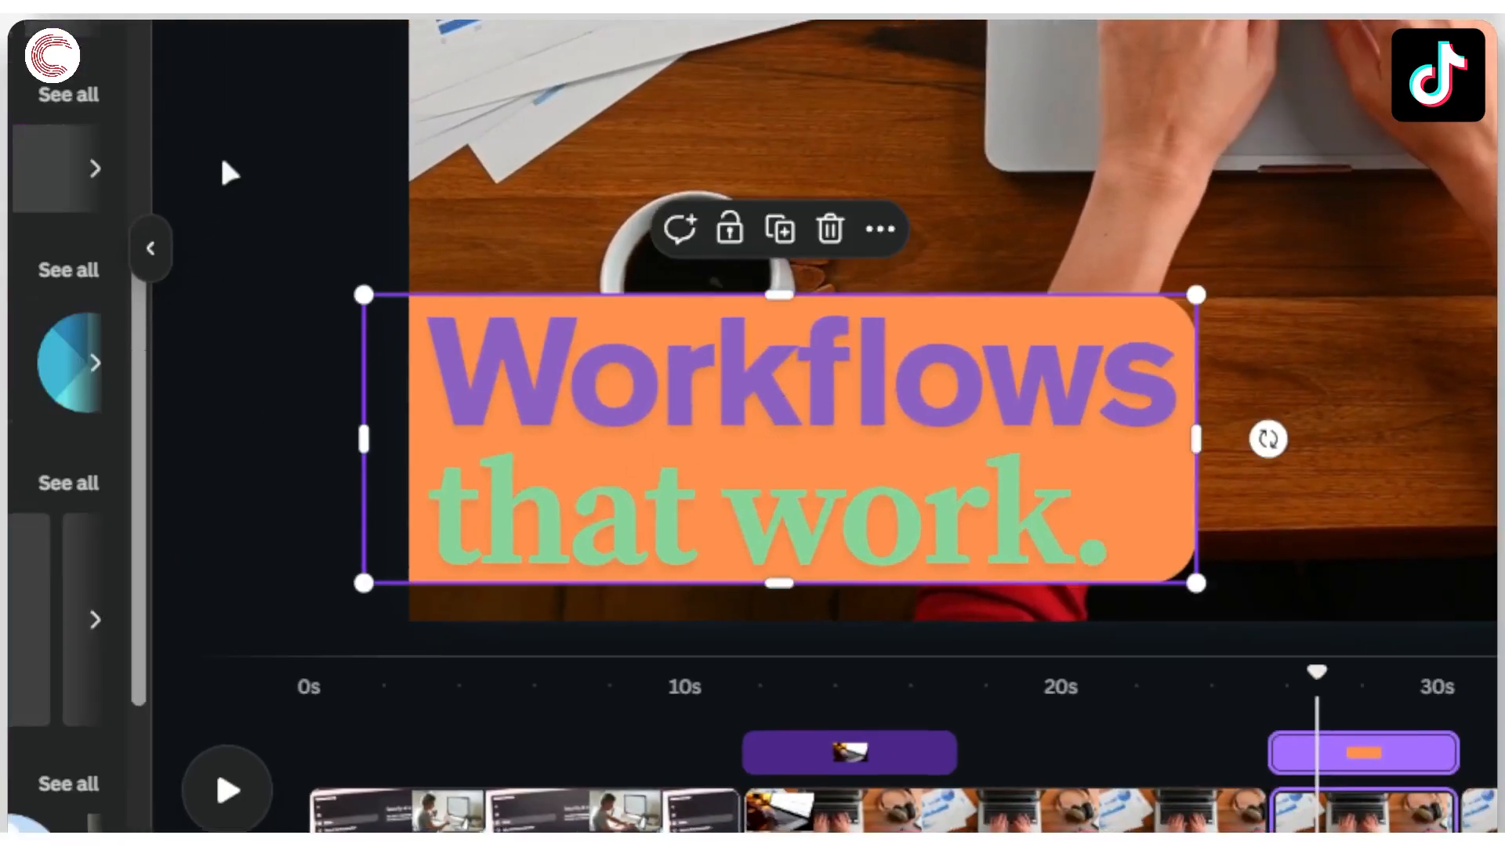
Collapse the side panel and play back the animated text section from about 24.8 s through to the video's end
click(318, 261)
click(151, 250)
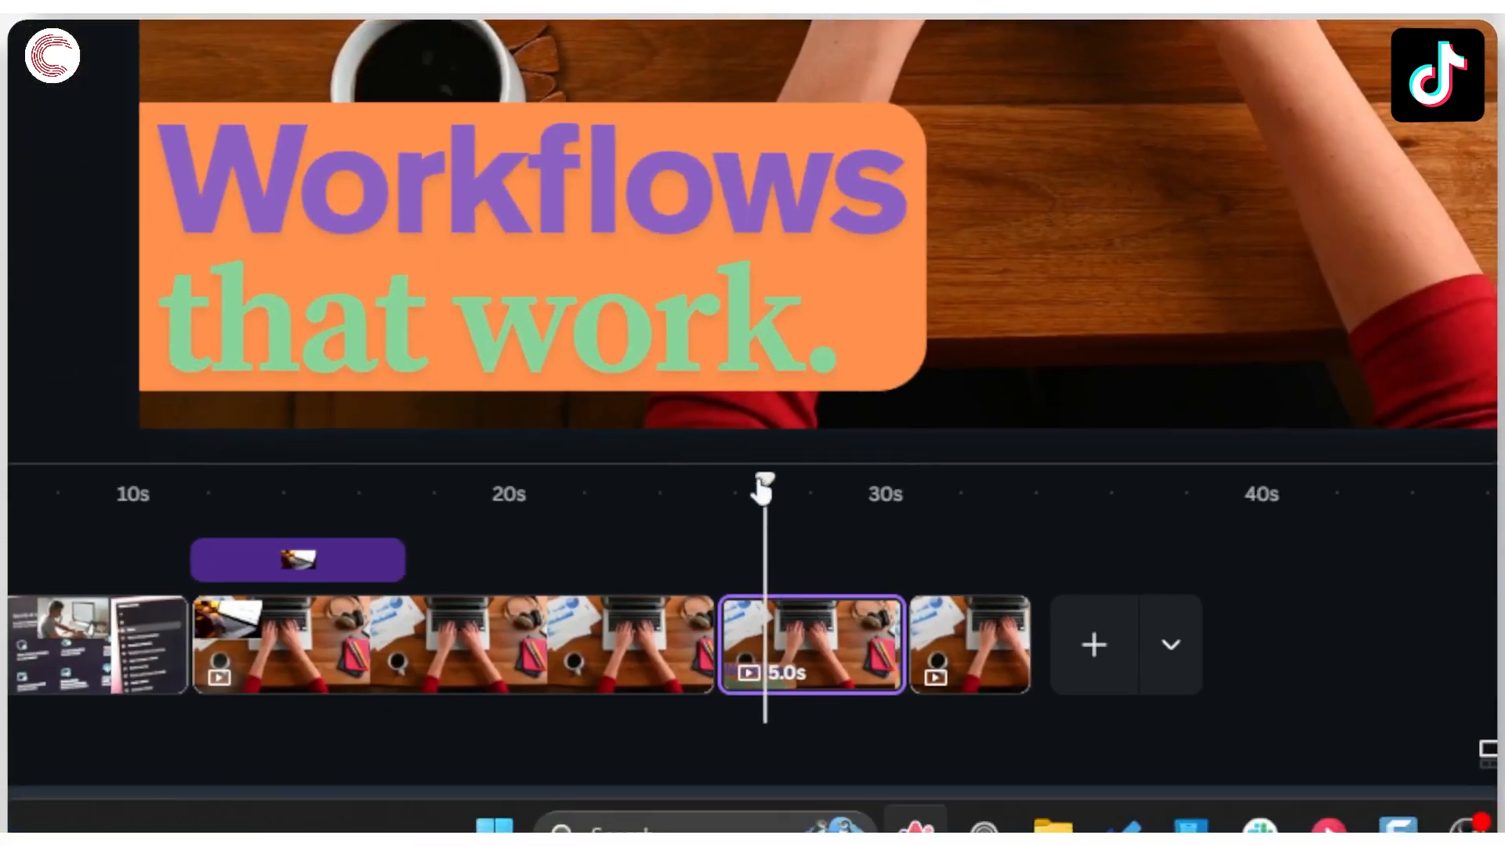
drag(764, 490, 688, 490)
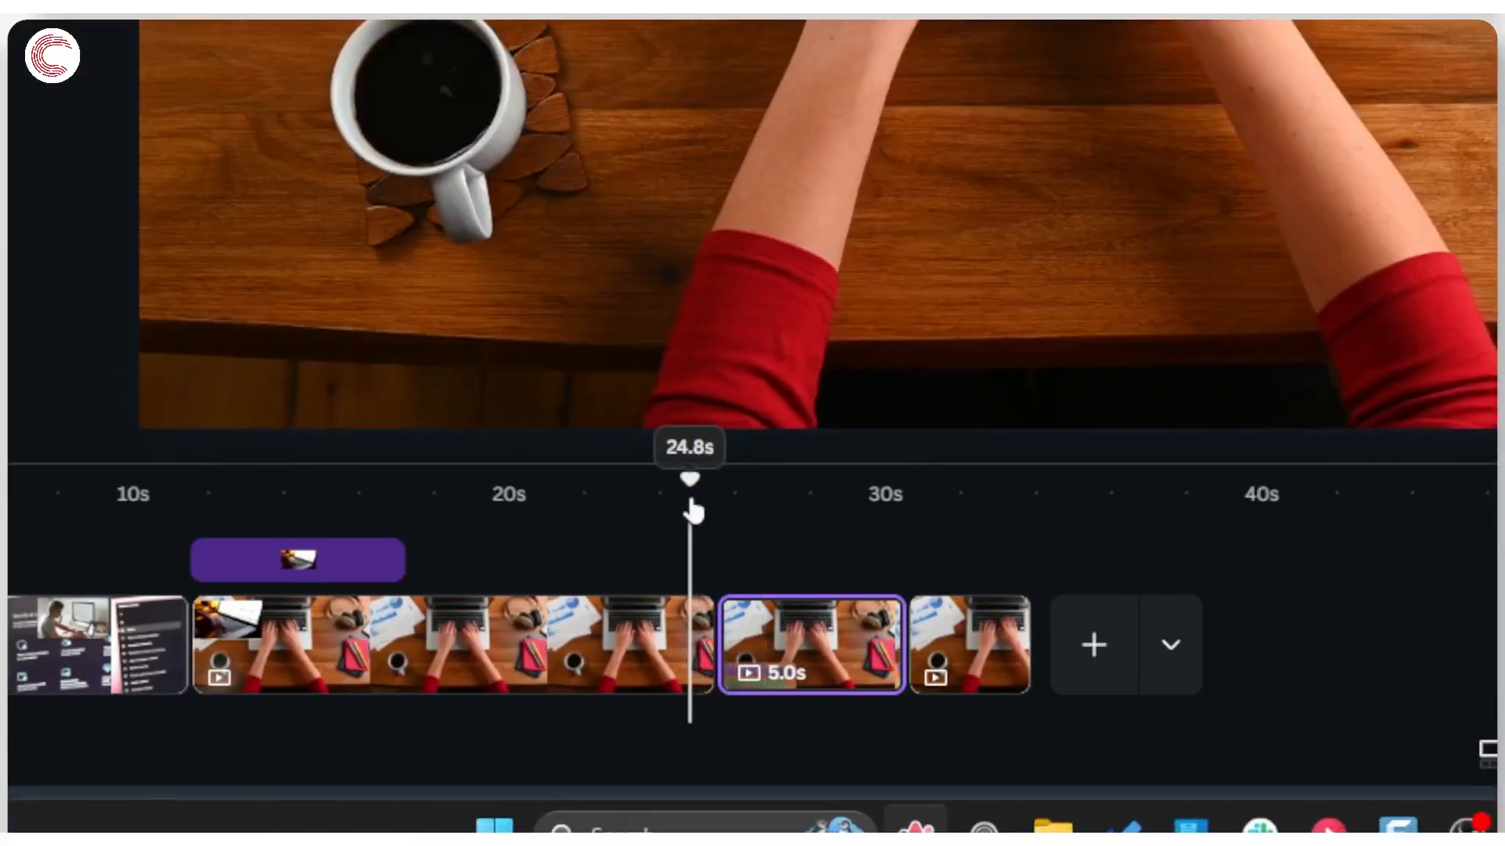
click(605, 250)
key(space)
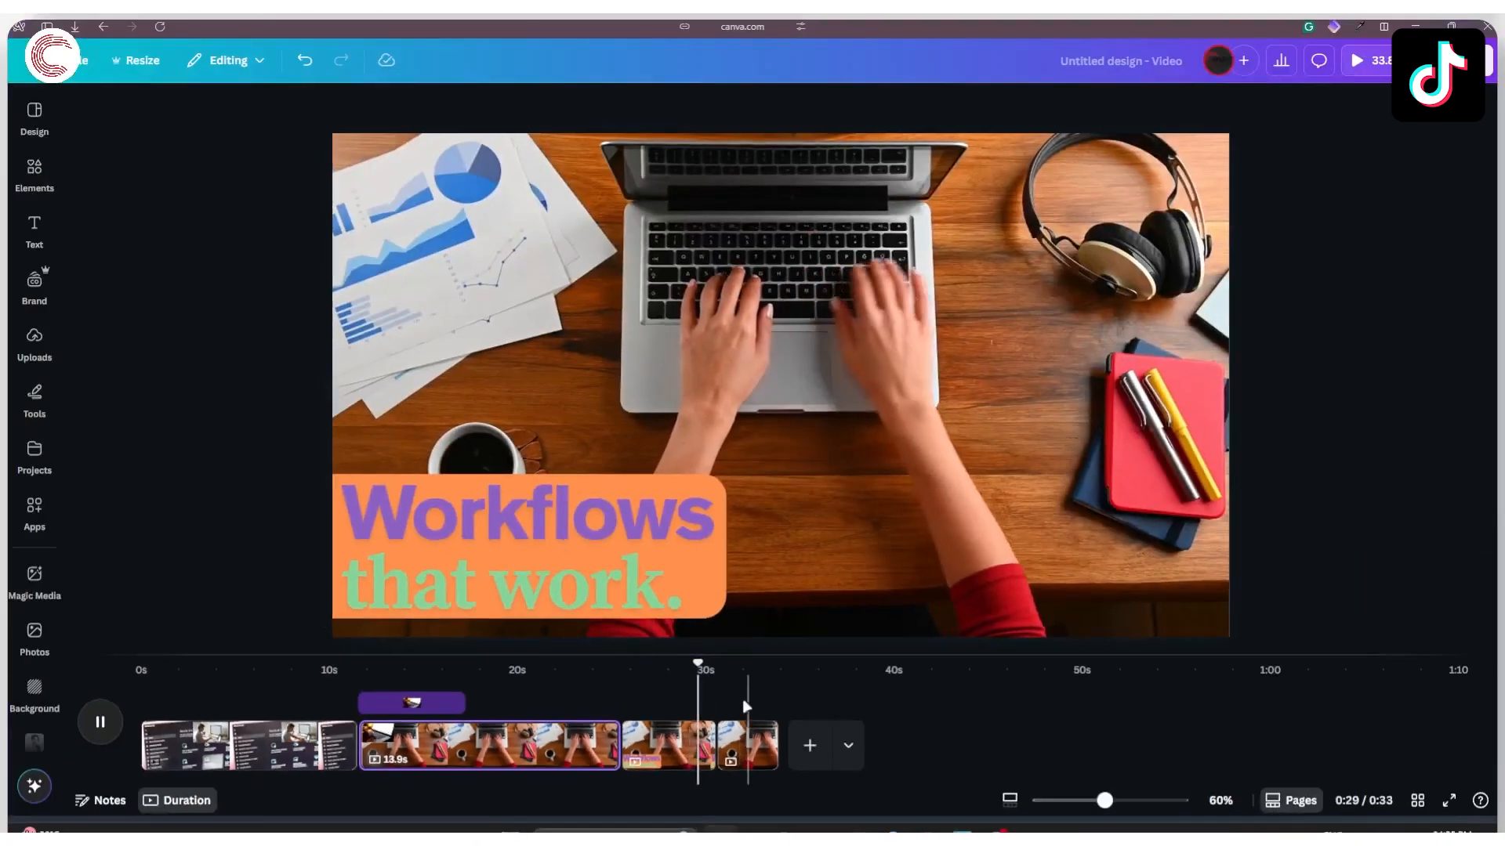
drag(886, 489, 843, 491)
drag(684, 670, 750, 677)
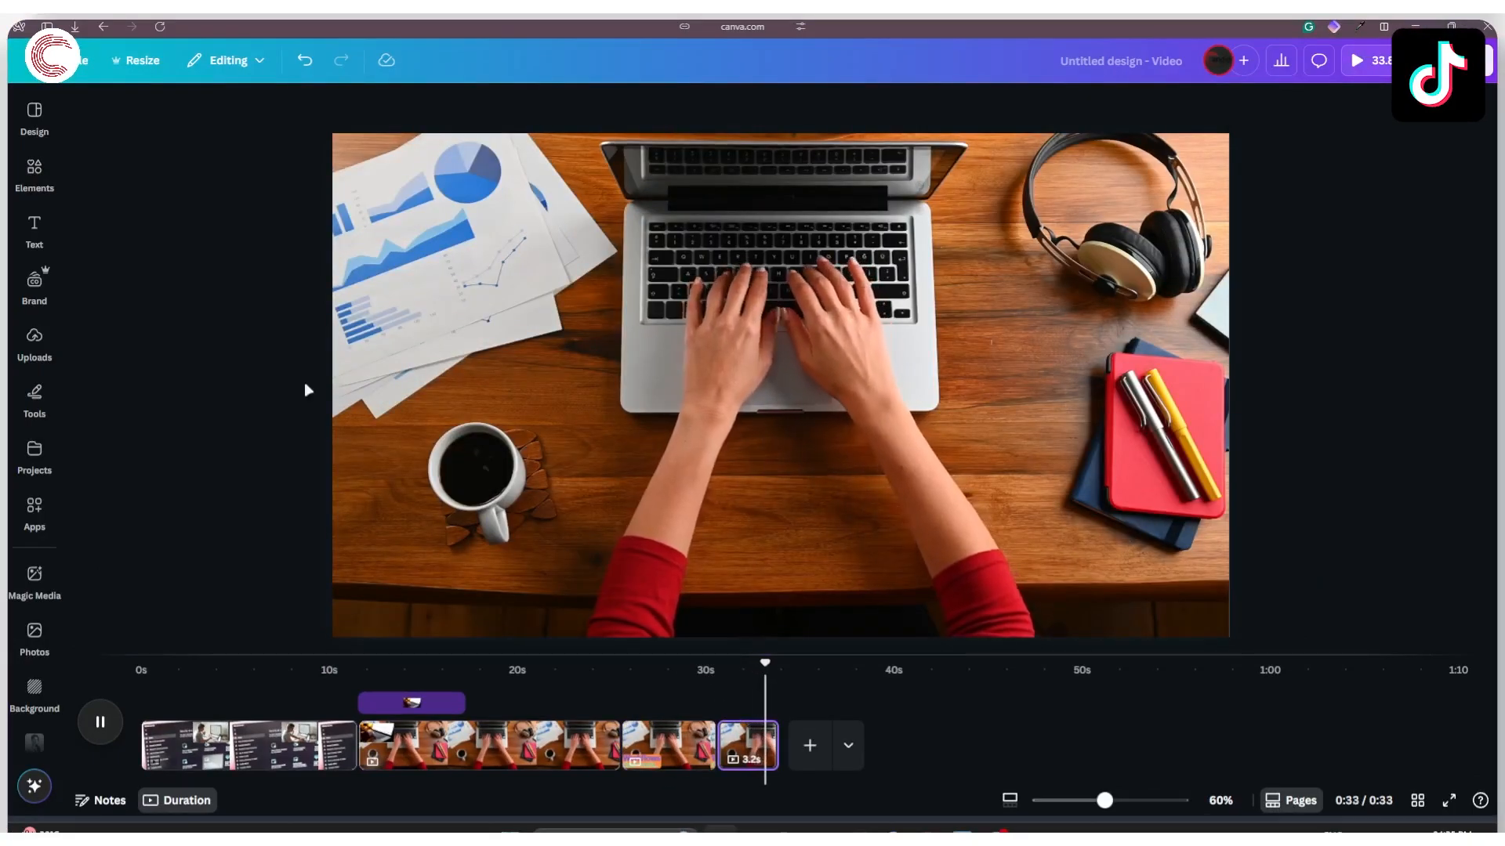
Browse the elements, uploads and projects, and place the orange sunglasses graphic from the element library over the last laptop clip
click(35, 176)
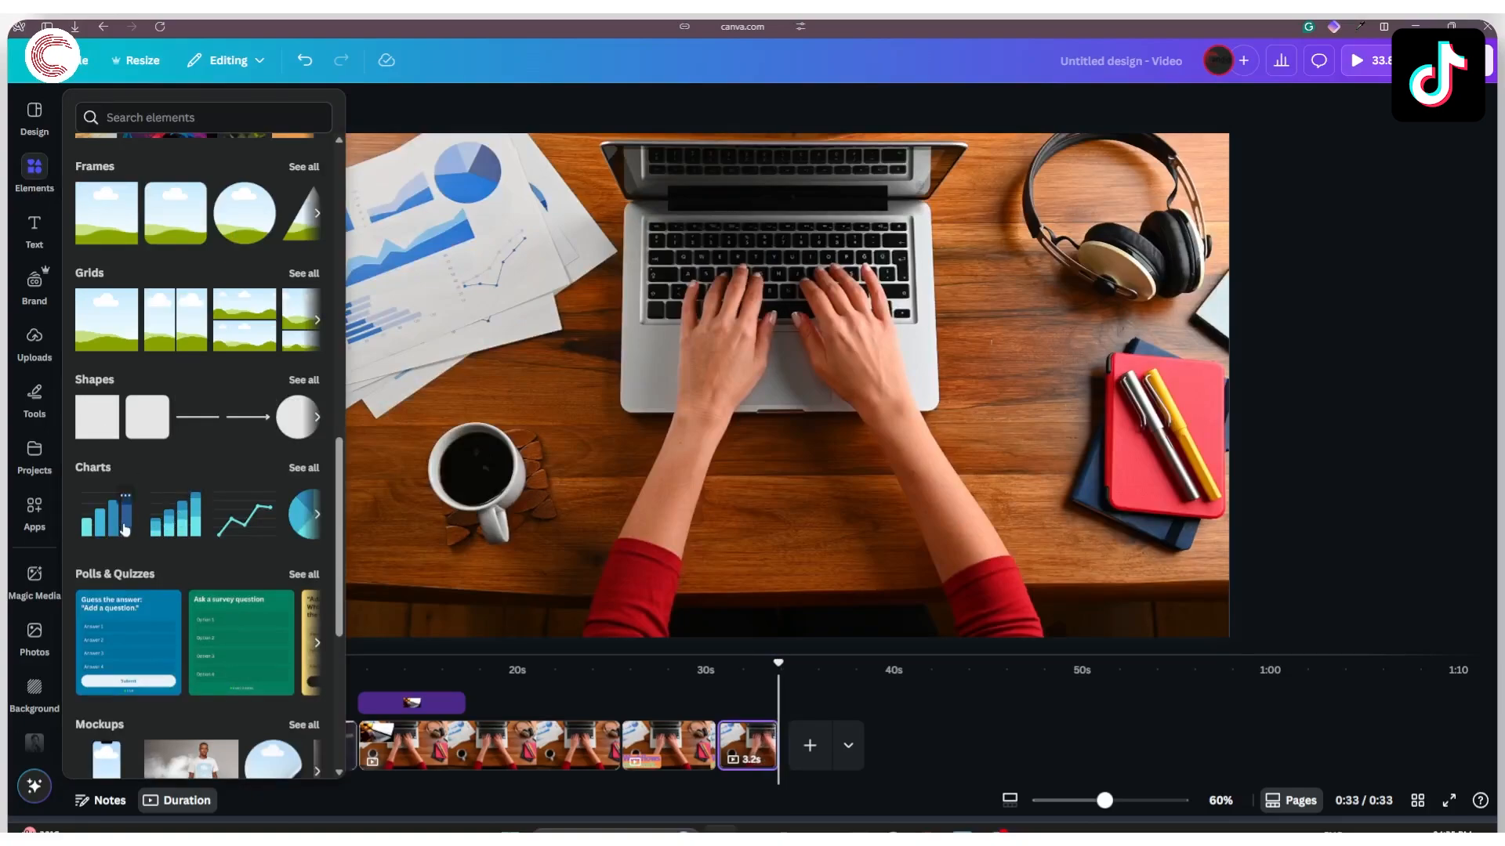
scroll(159, 602, down, 5)
scroll(158, 603, up, 12)
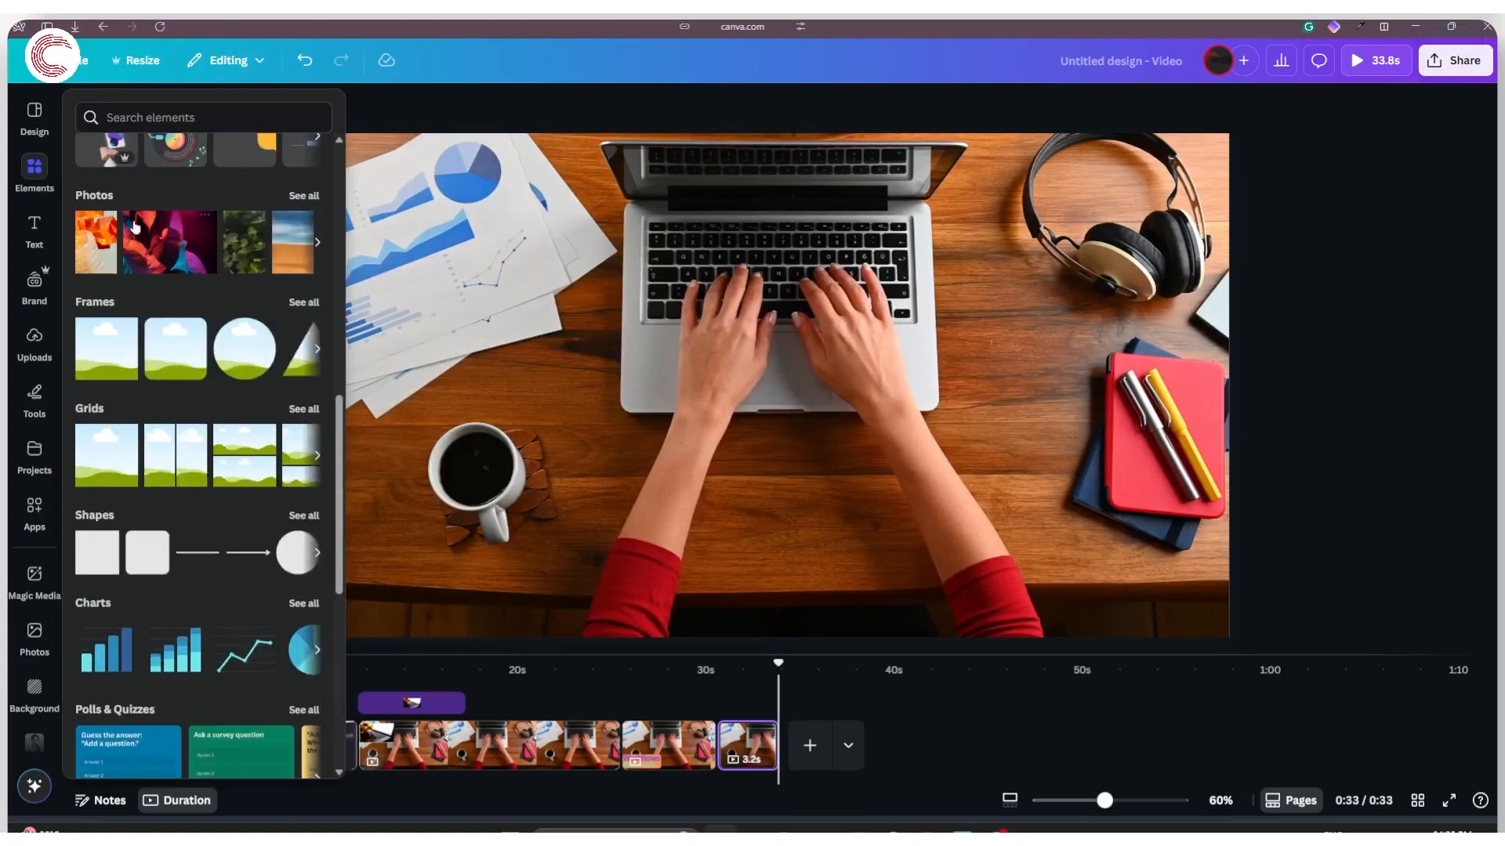
click(35, 338)
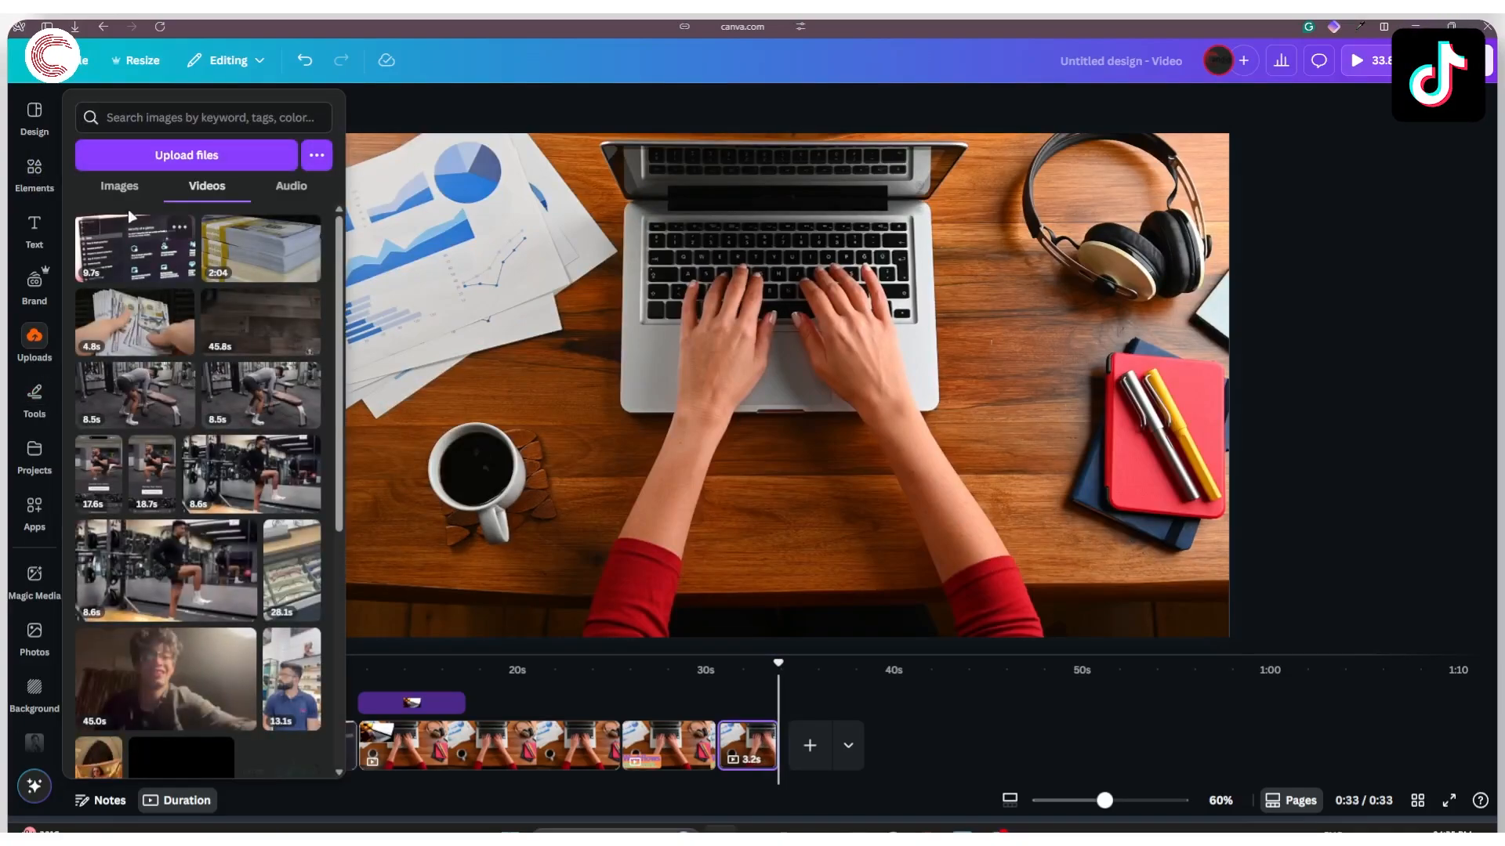
click(34, 454)
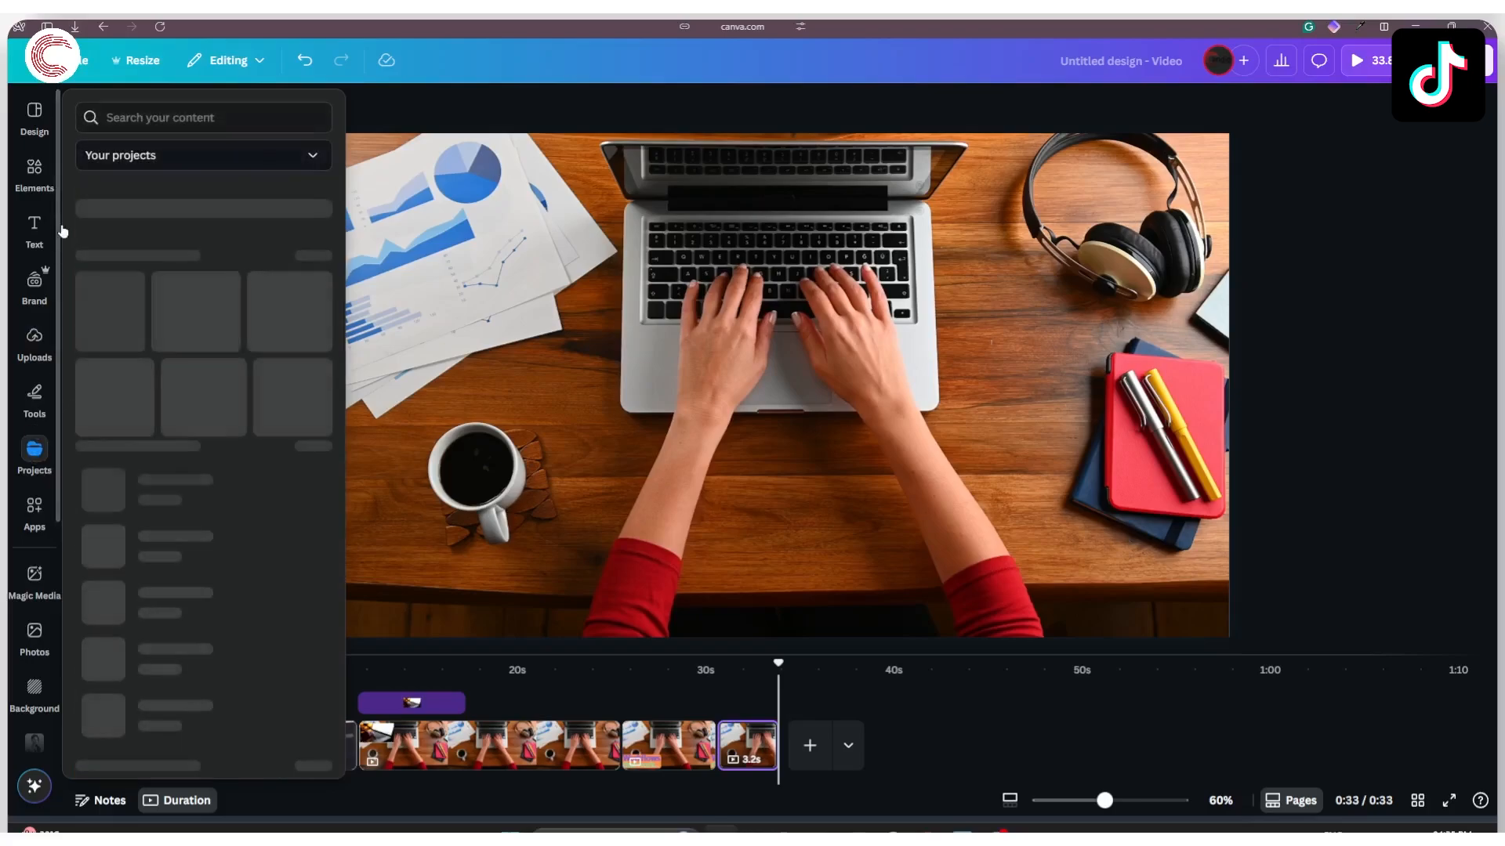
click(35, 171)
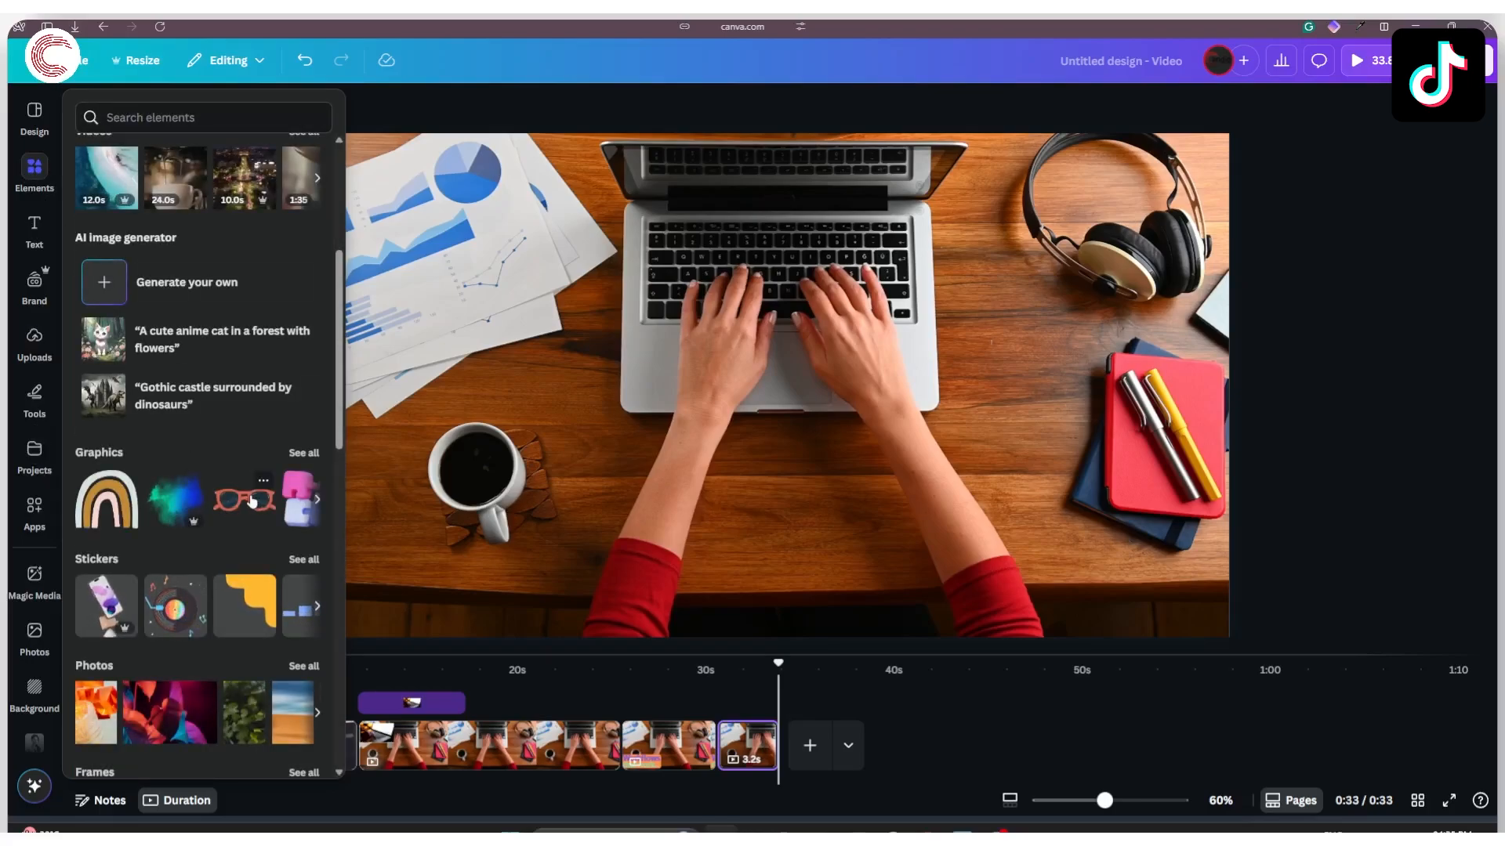
drag(250, 501, 1013, 260)
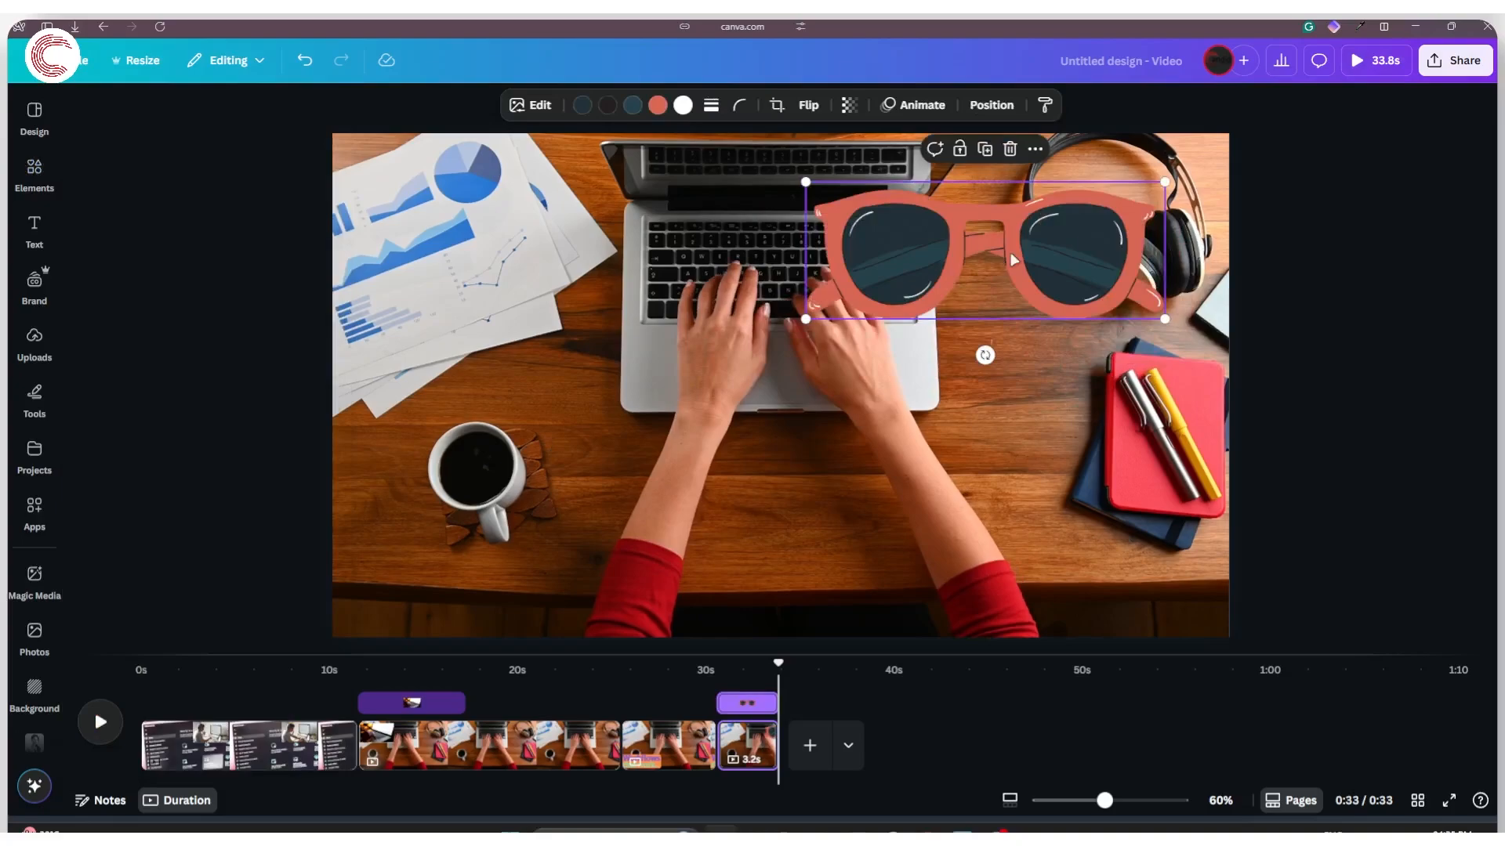
Rotate the sunglasses graphic counterclockwise and move it over the chart papers on the desk
click(974, 367)
click(987, 262)
drag(986, 355, 1018, 355)
click(1024, 357)
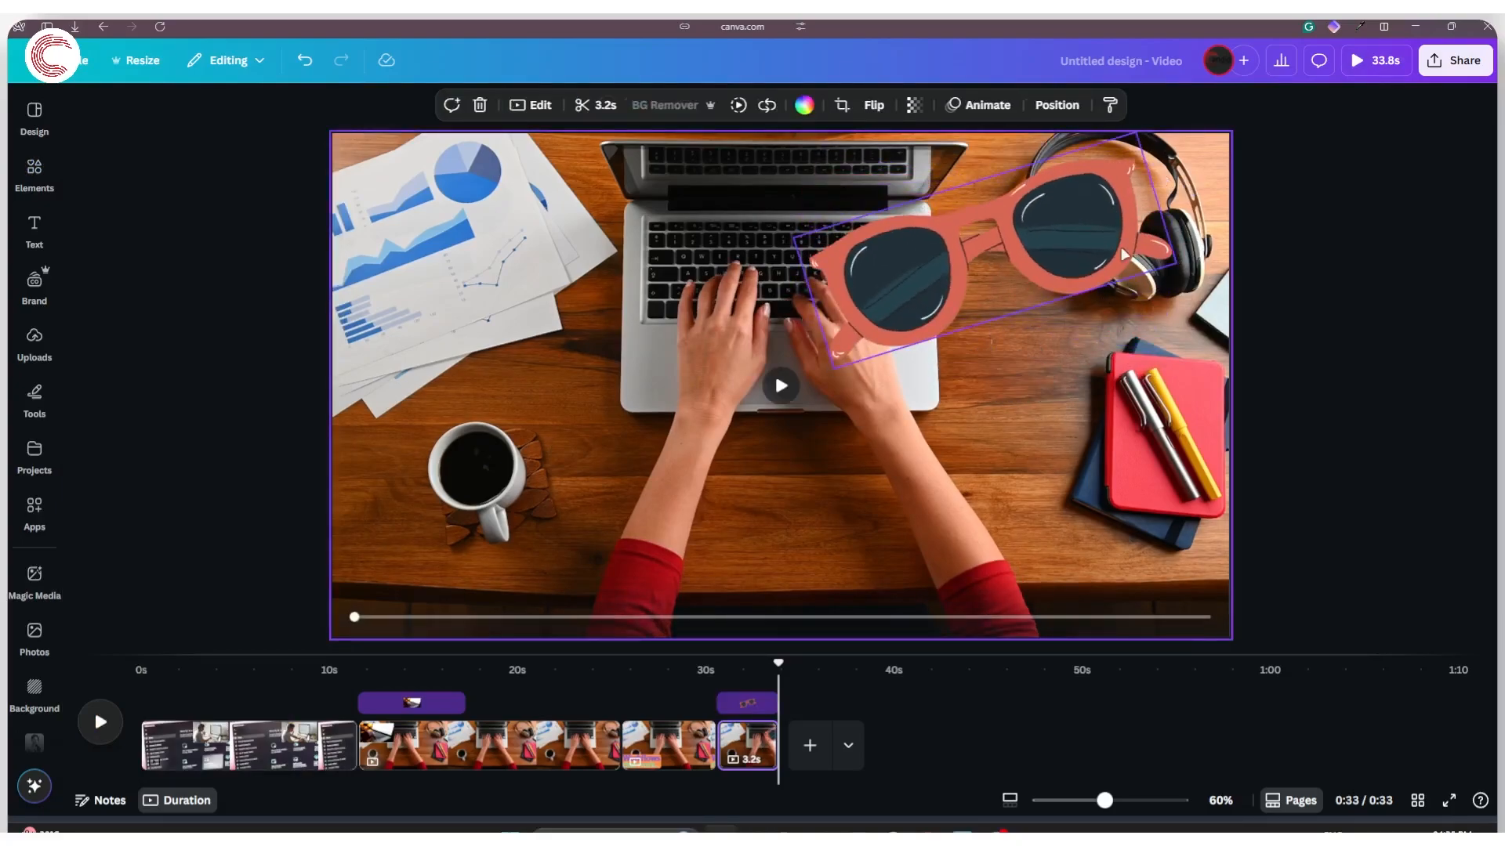
click(1036, 266)
drag(1175, 265, 548, 252)
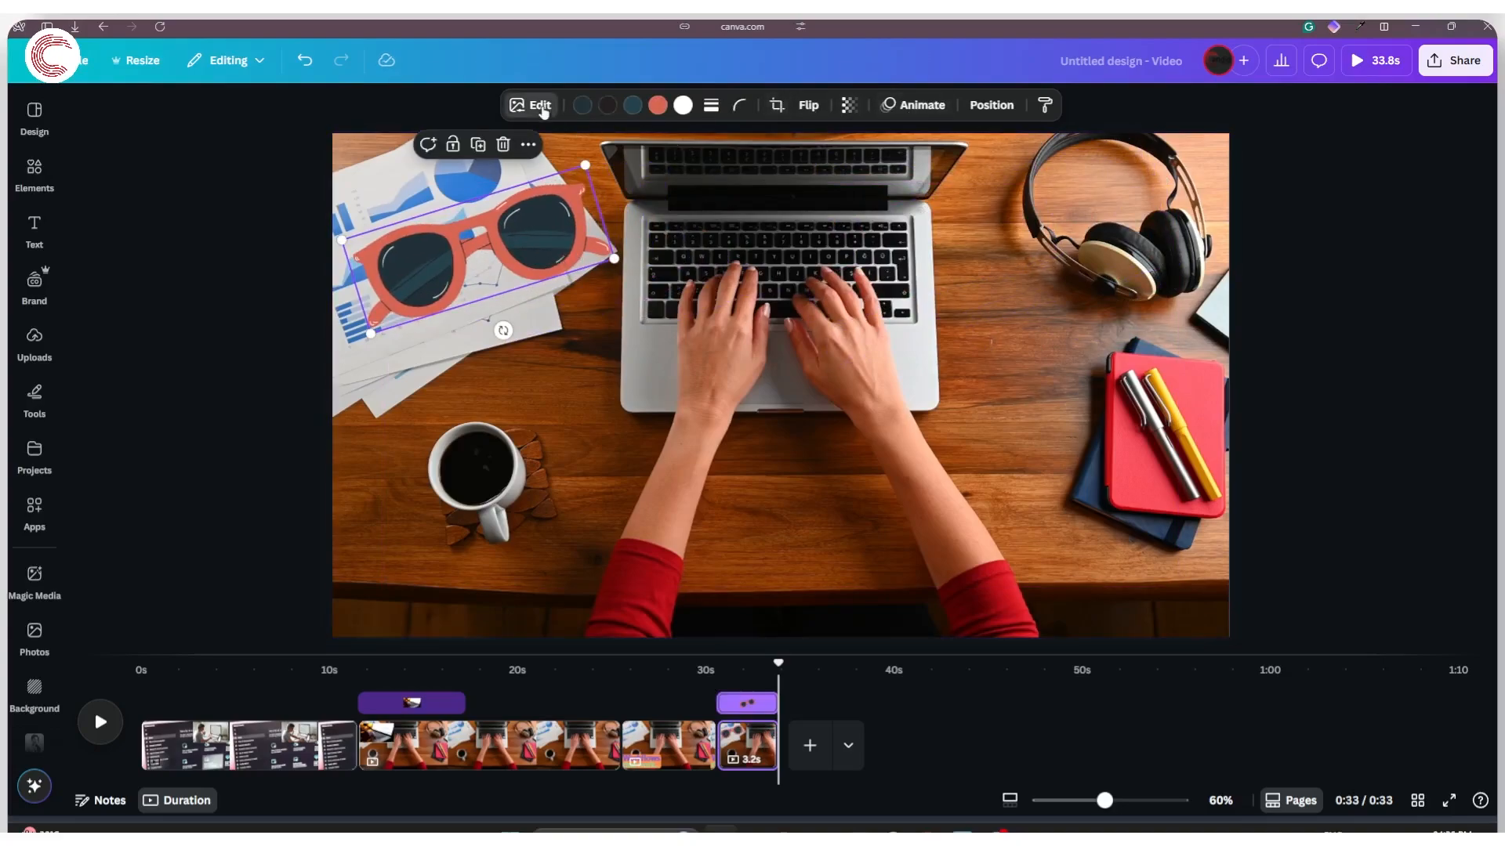
Apply the Outrun filter to the sunglasses graphic
click(541, 106)
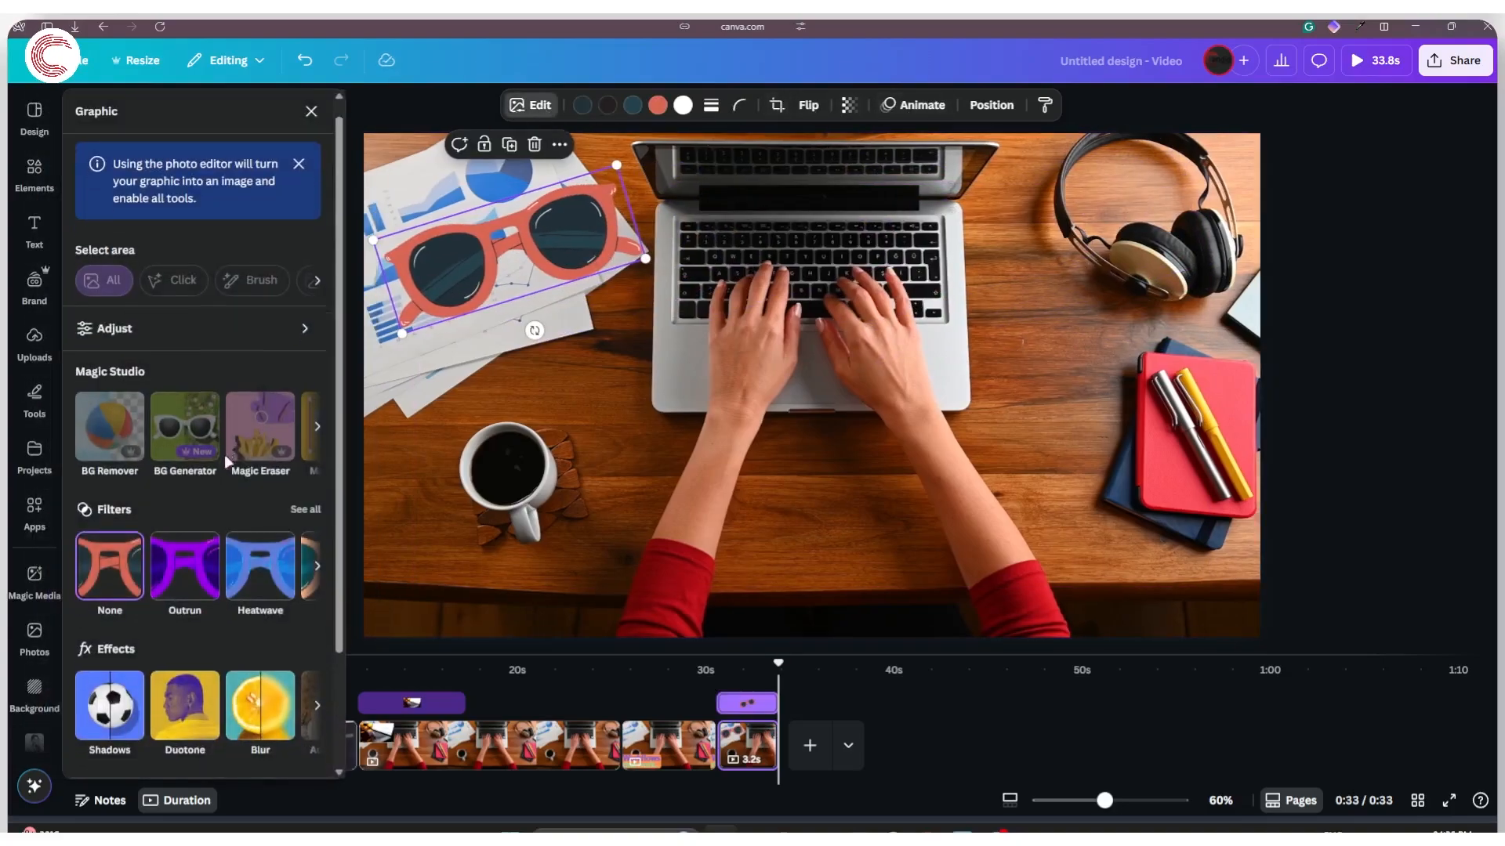
scroll(227, 463, down, 2)
click(186, 444)
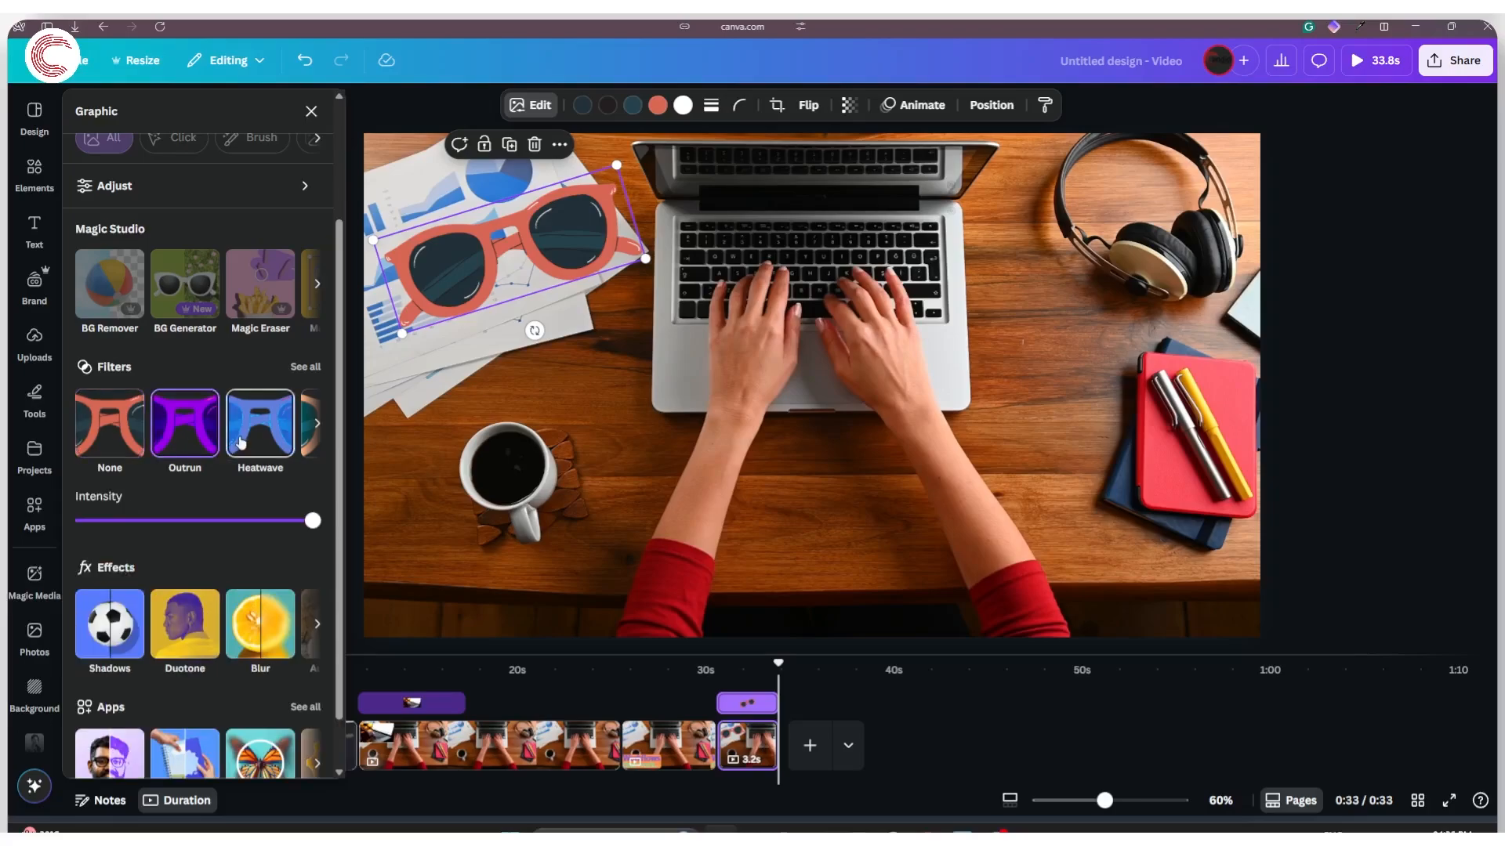
click(546, 105)
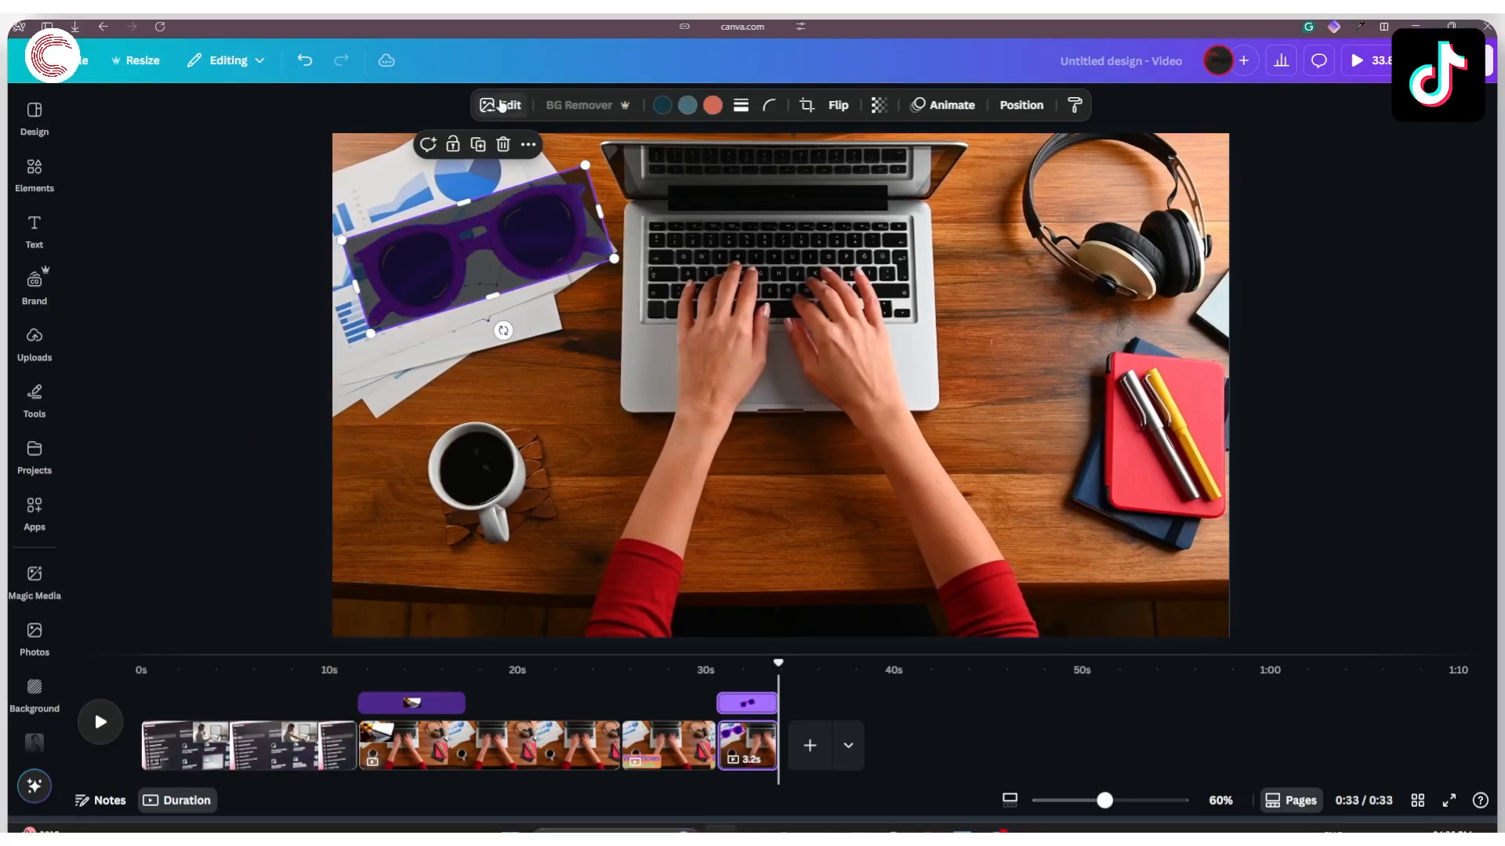
Give the sunglasses a Glow shadow with size 53 and blur amount 46
click(502, 105)
scroll(229, 457, down, 2)
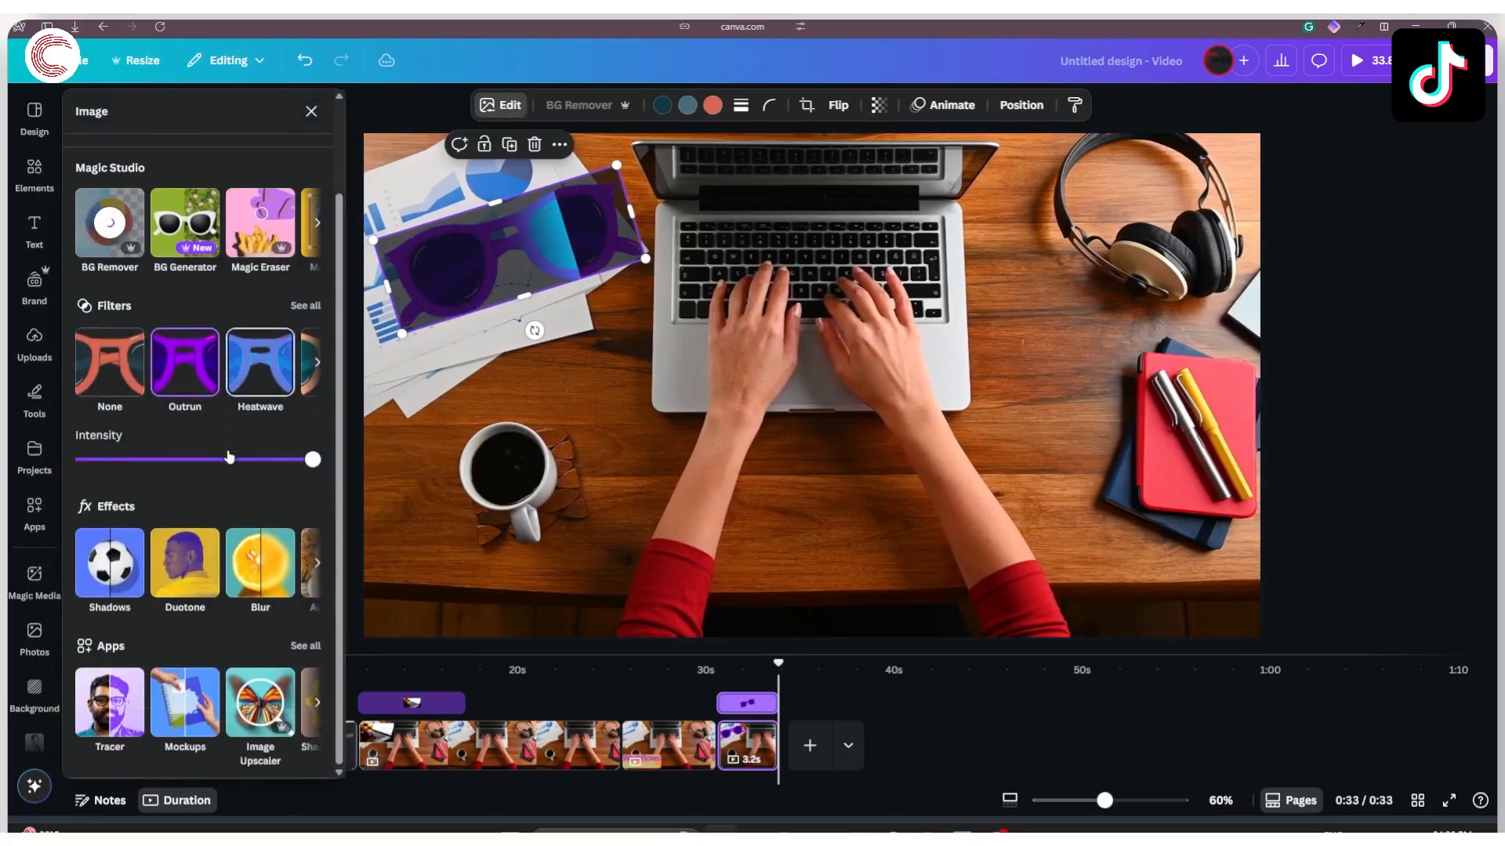
click(92, 589)
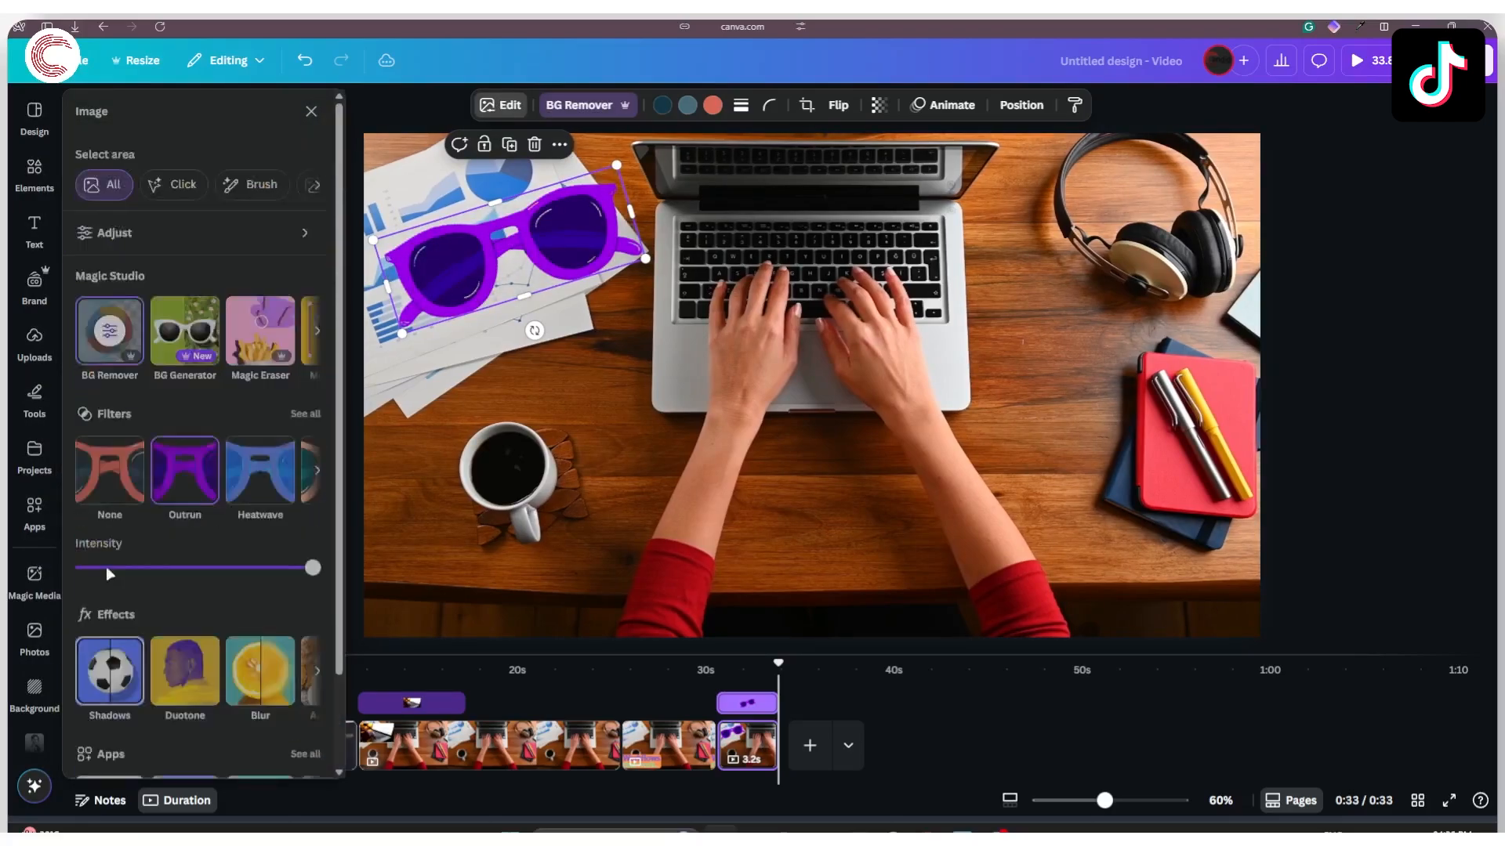
click(118, 288)
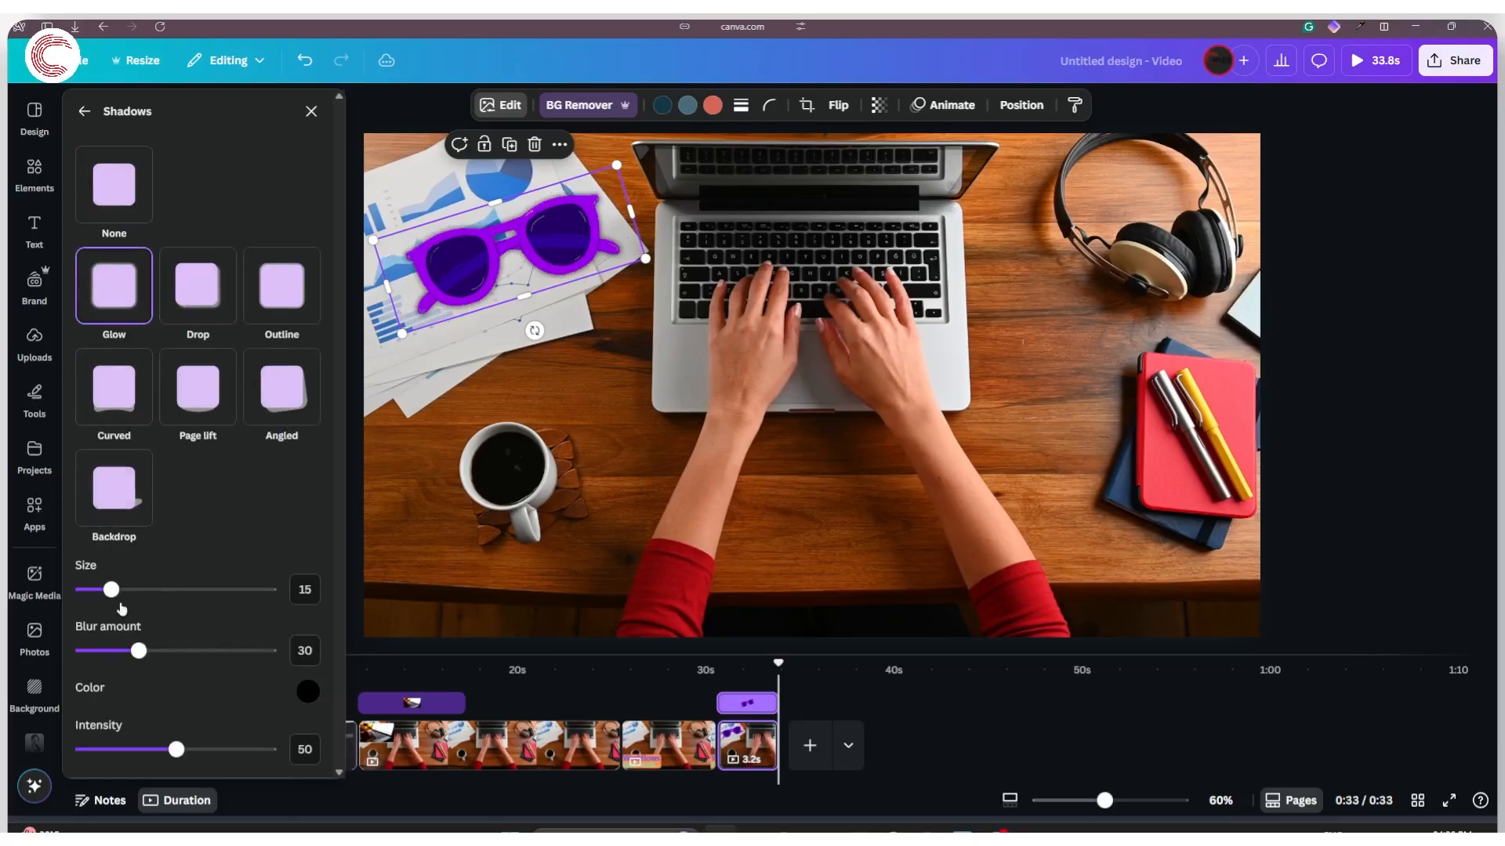
drag(111, 589, 187, 598)
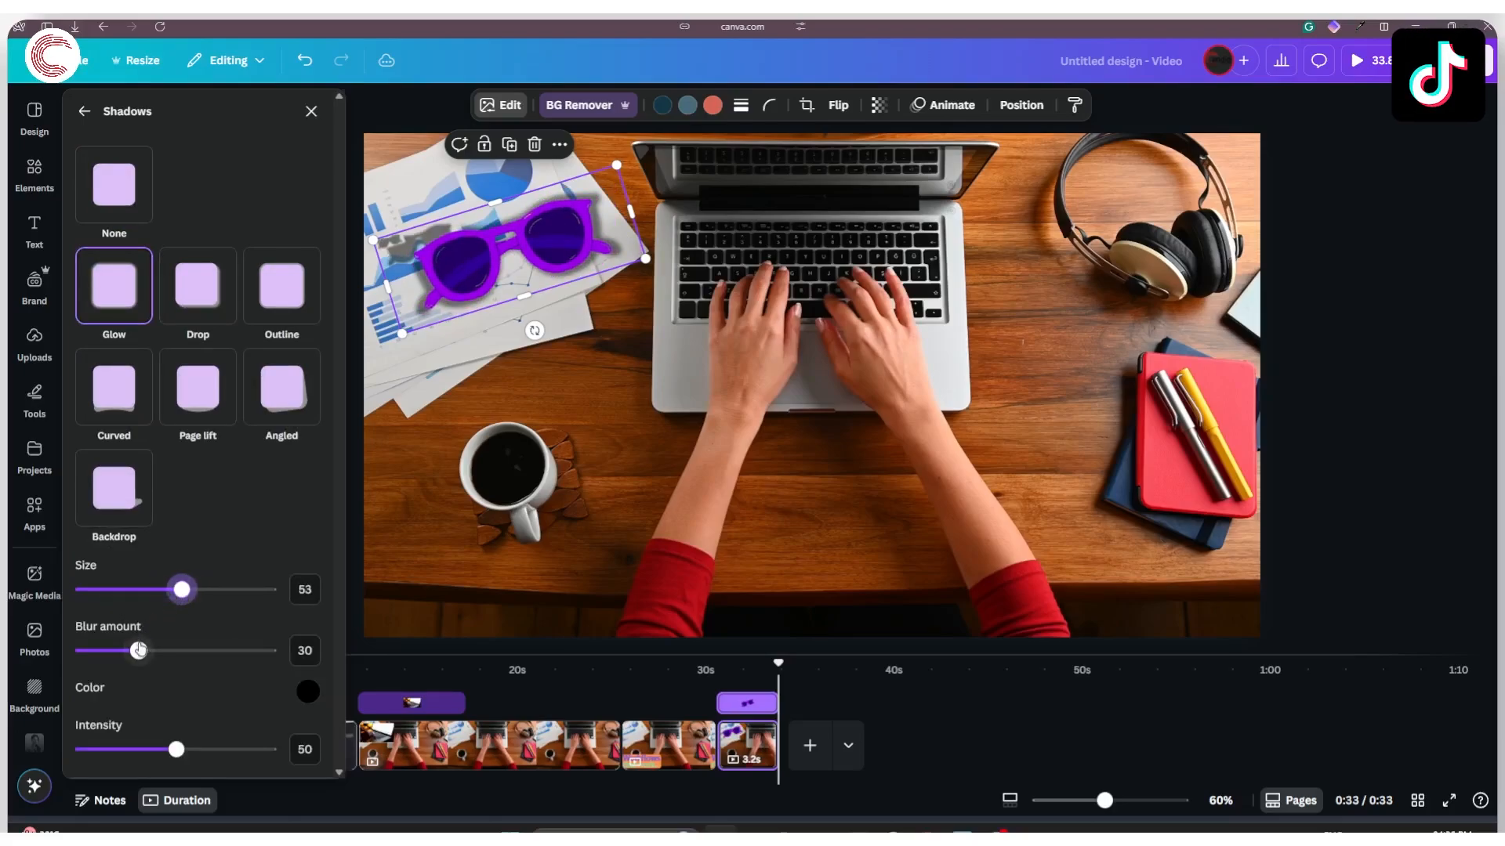
drag(138, 650, 169, 647)
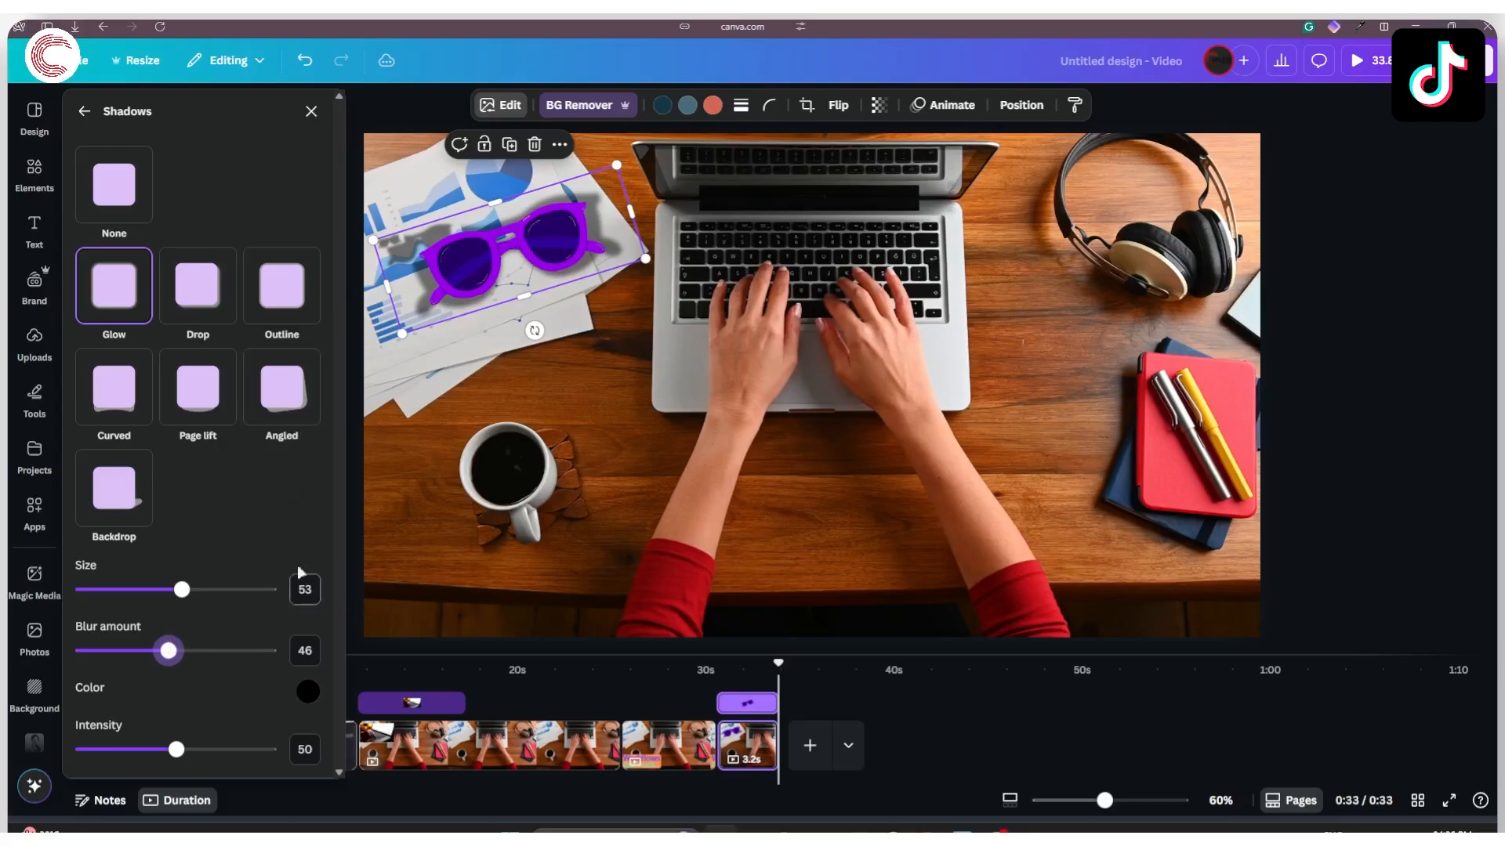
click(312, 110)
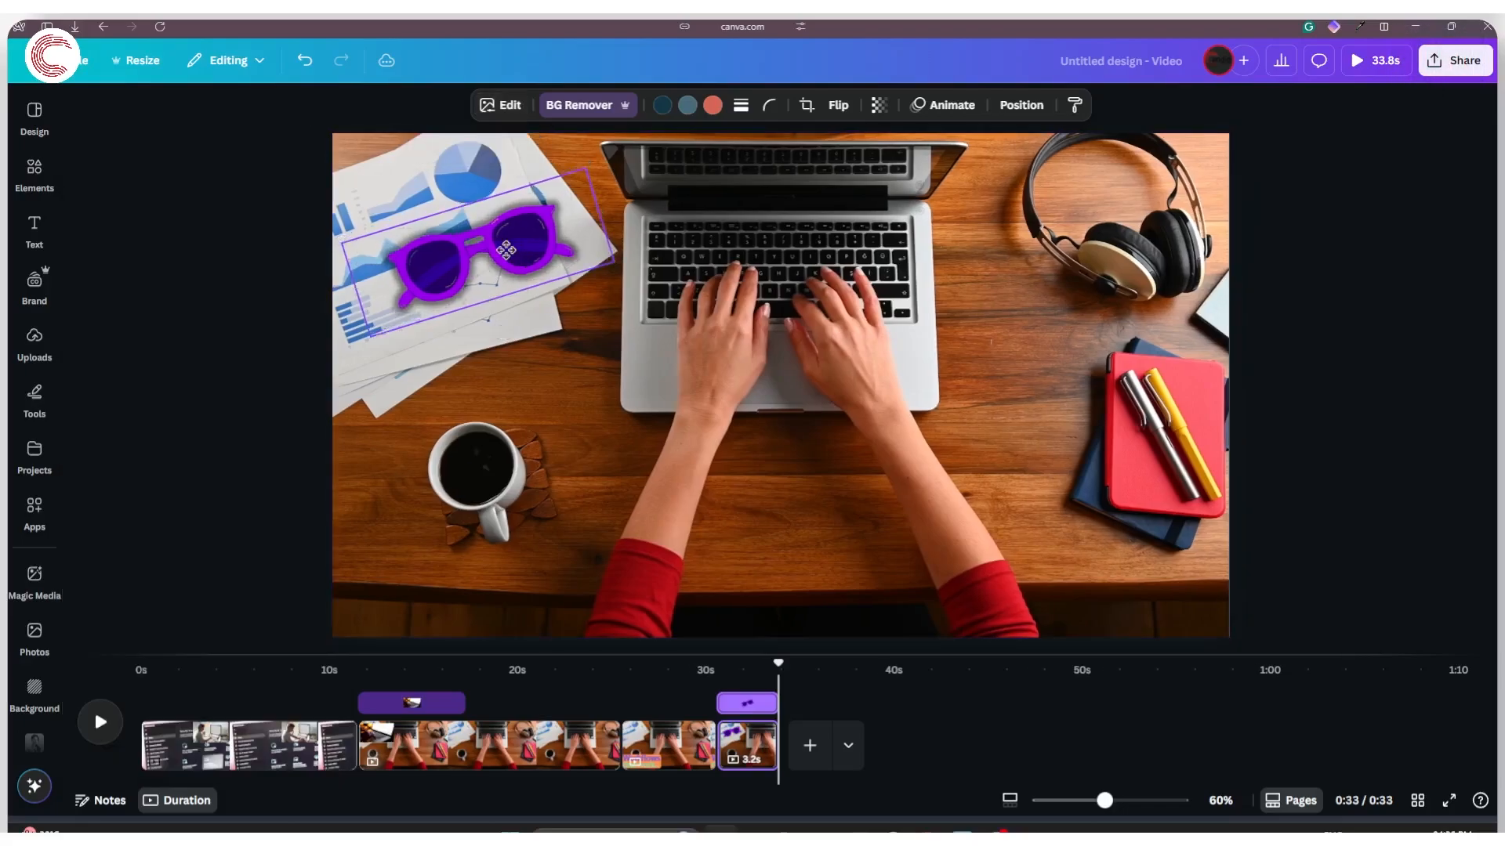
Apply the Old TV animation to the sunglasses on both enter and exit
click(505, 249)
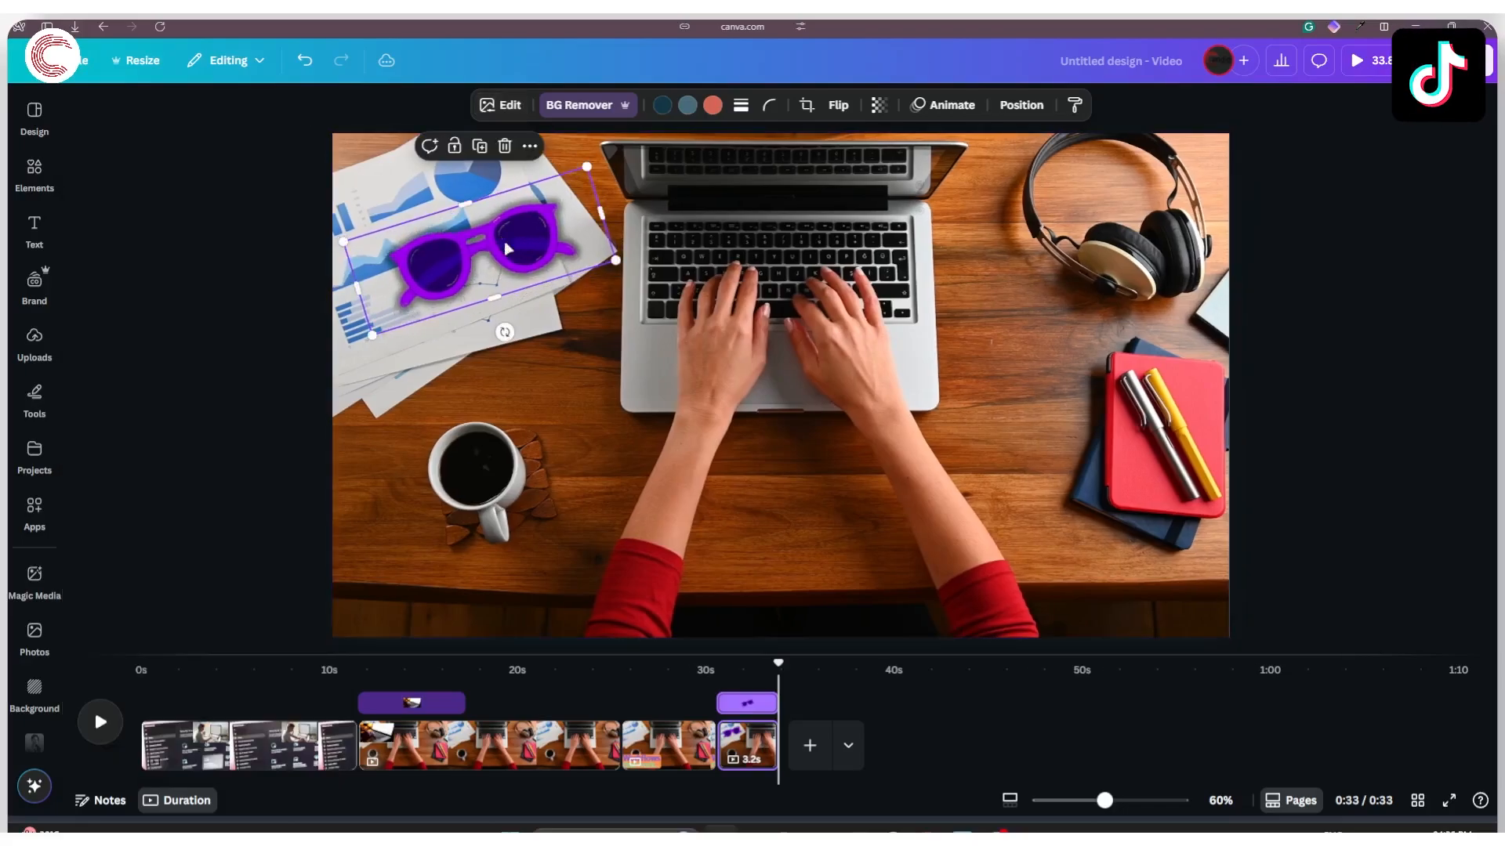
click(926, 100)
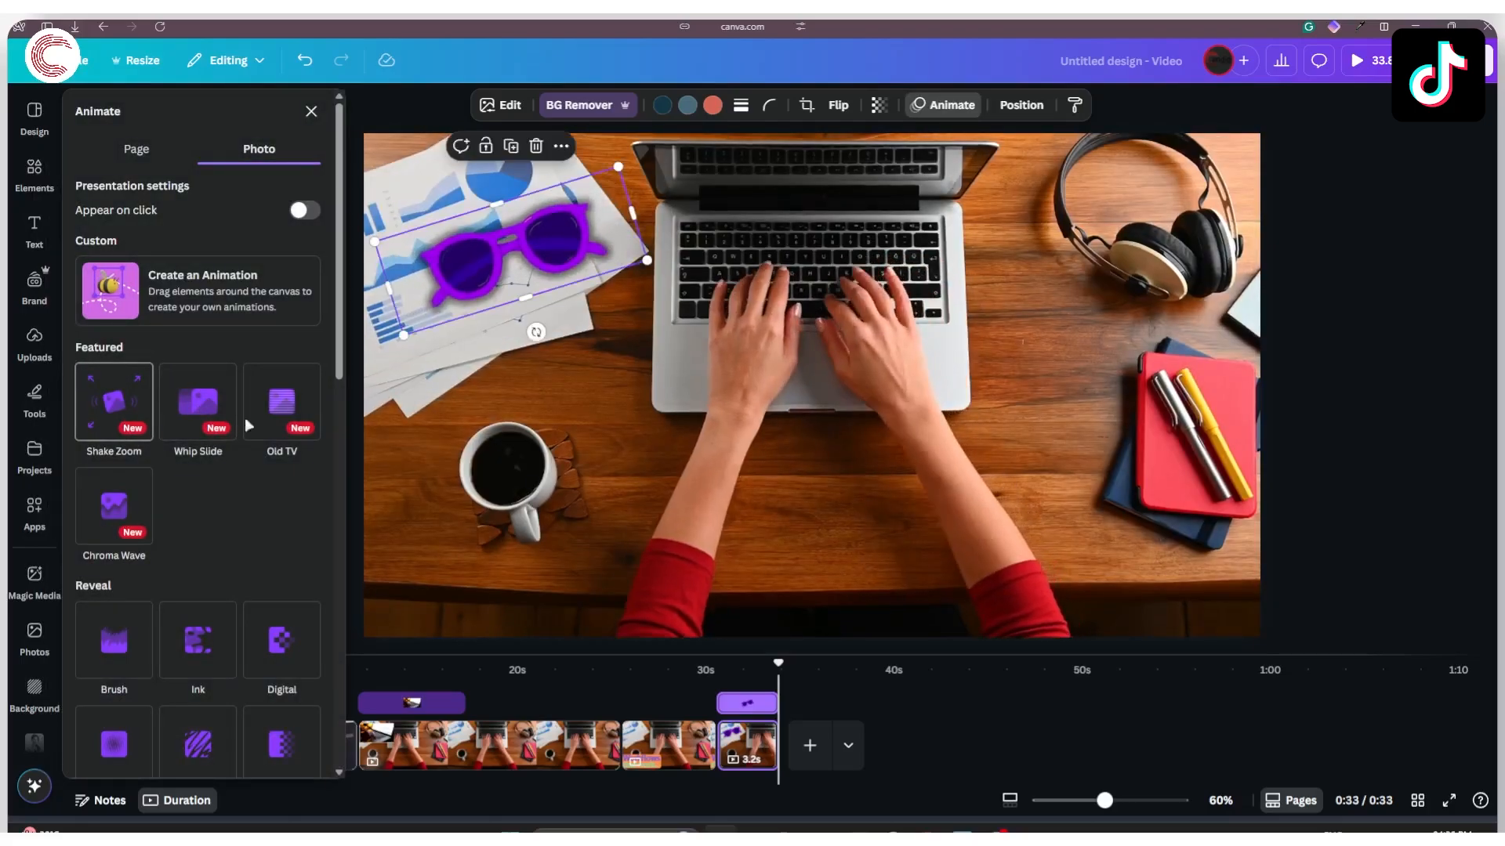
click(297, 419)
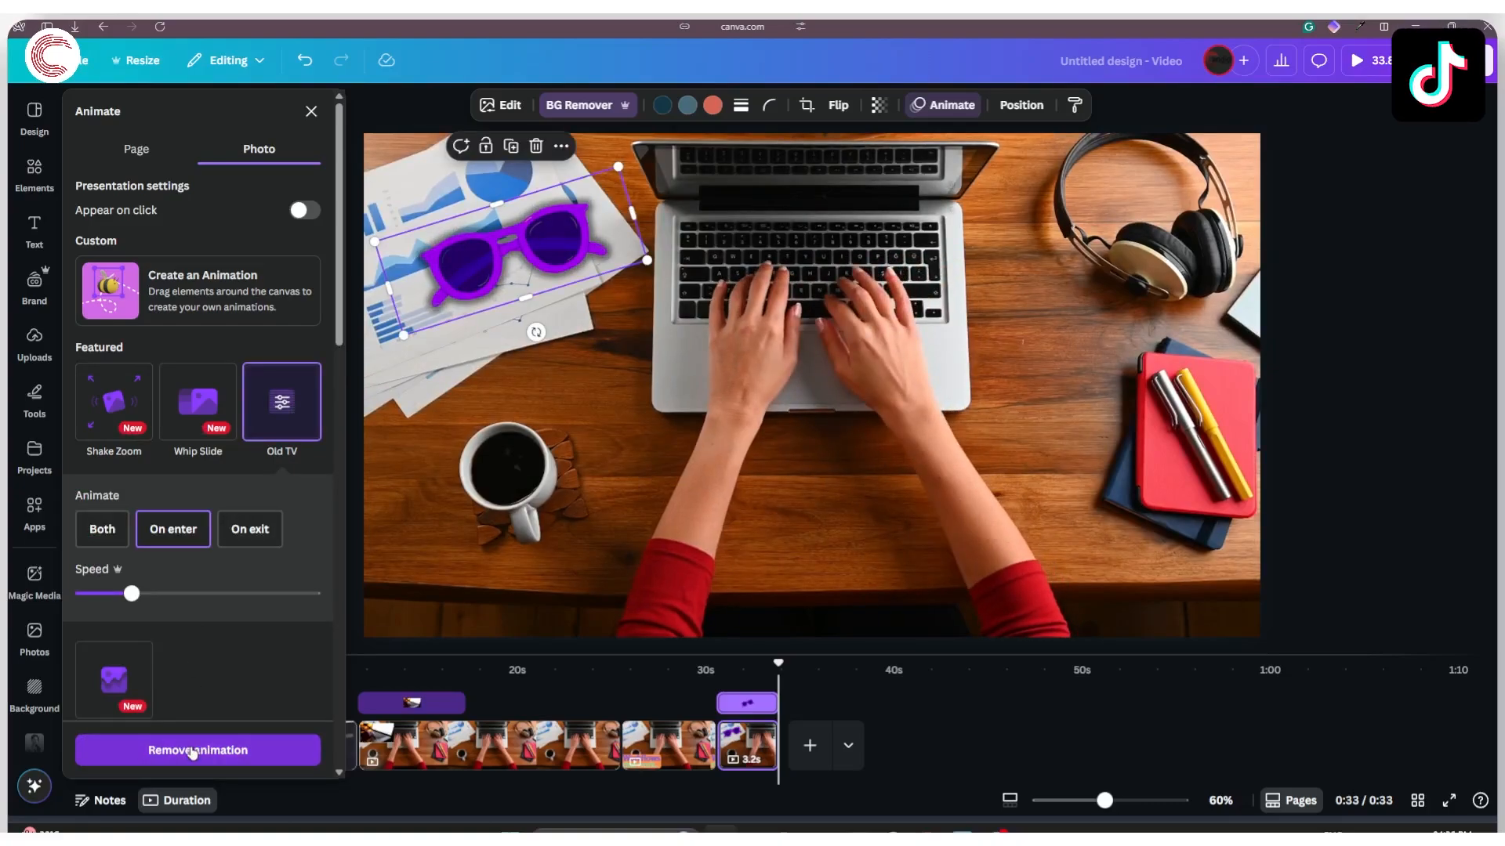
click(102, 529)
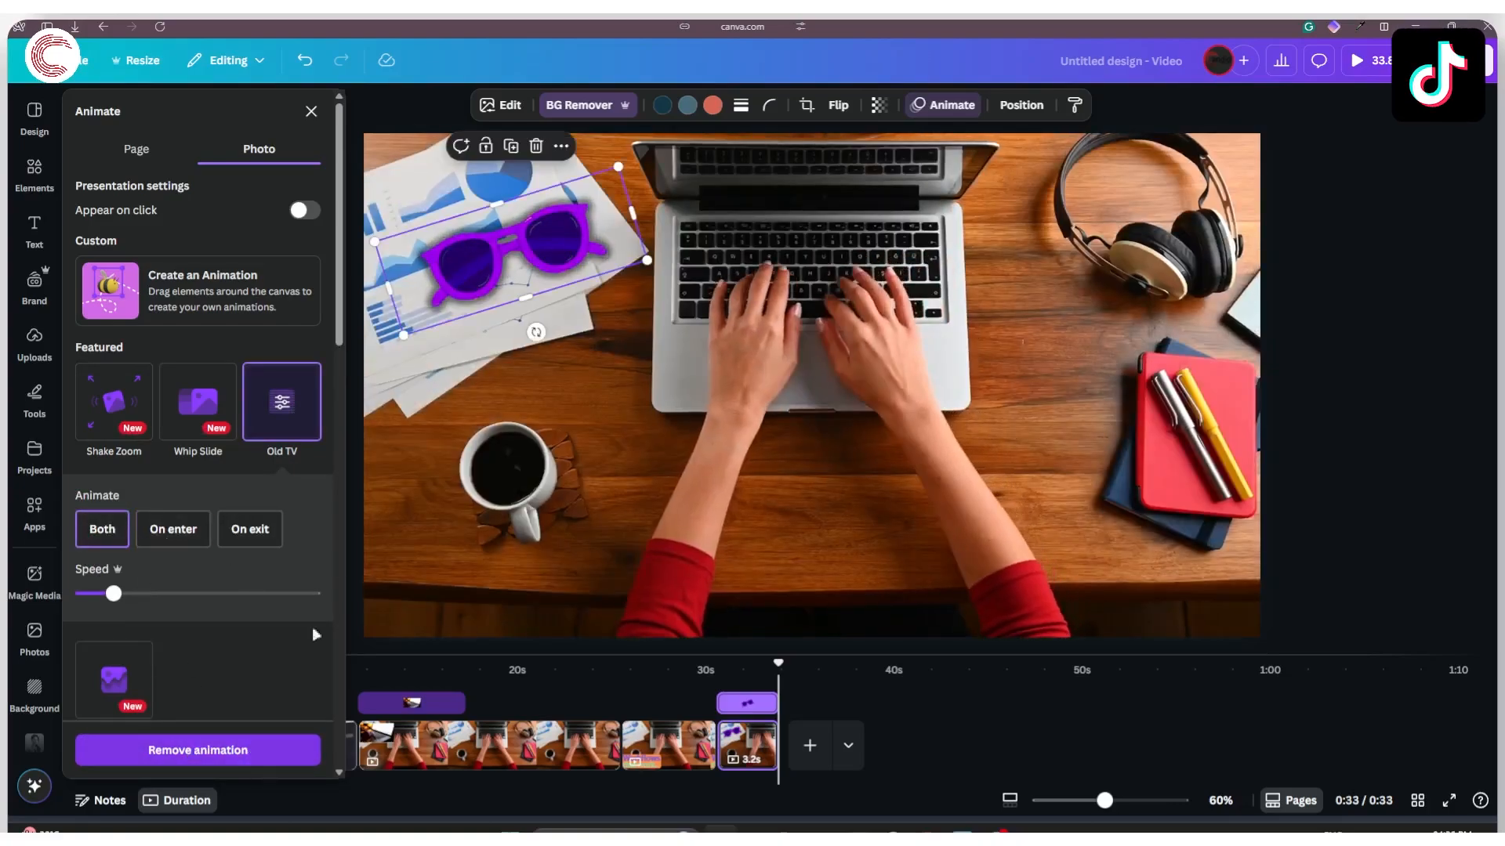
click(311, 112)
Play back the animated sunglasses section from about 30 s
drag(780, 664, 706, 667)
key(space)
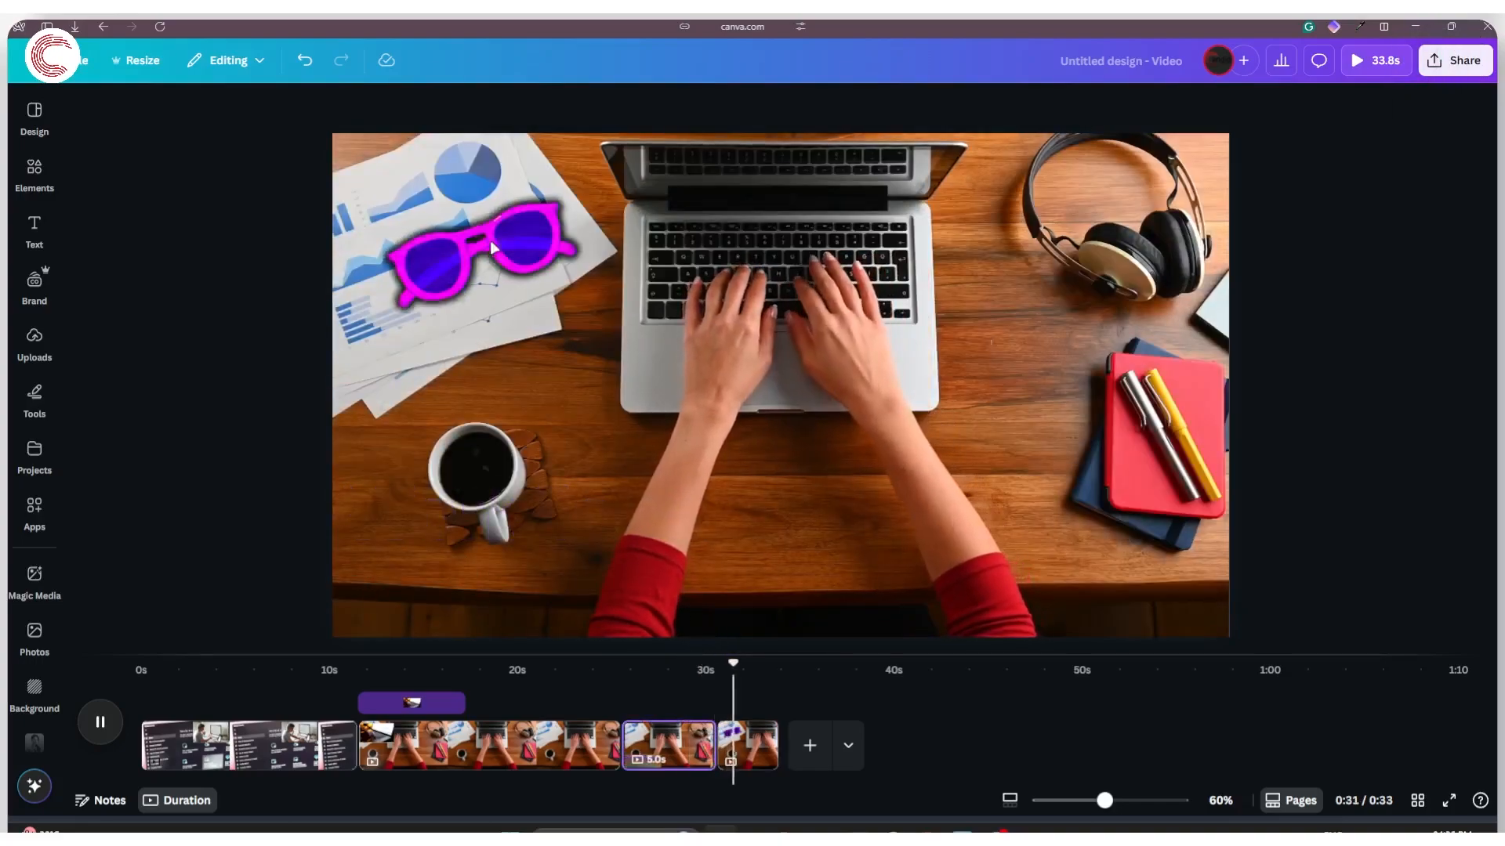
key(space)
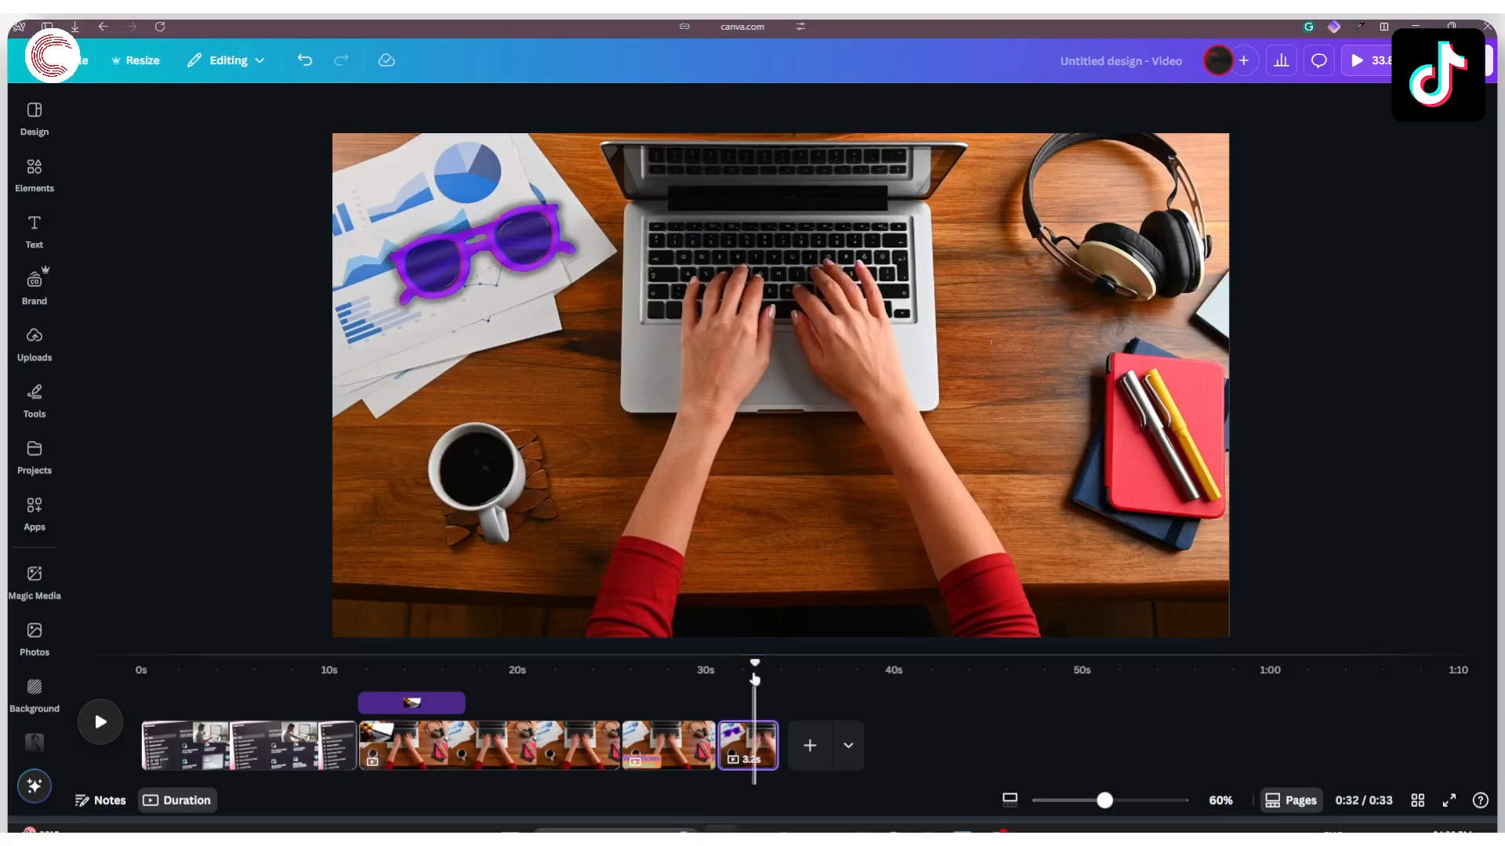
Go to about 14 s and select the picture-in-picture typing video and the background laptop video in turn
drag(755, 678, 420, 681)
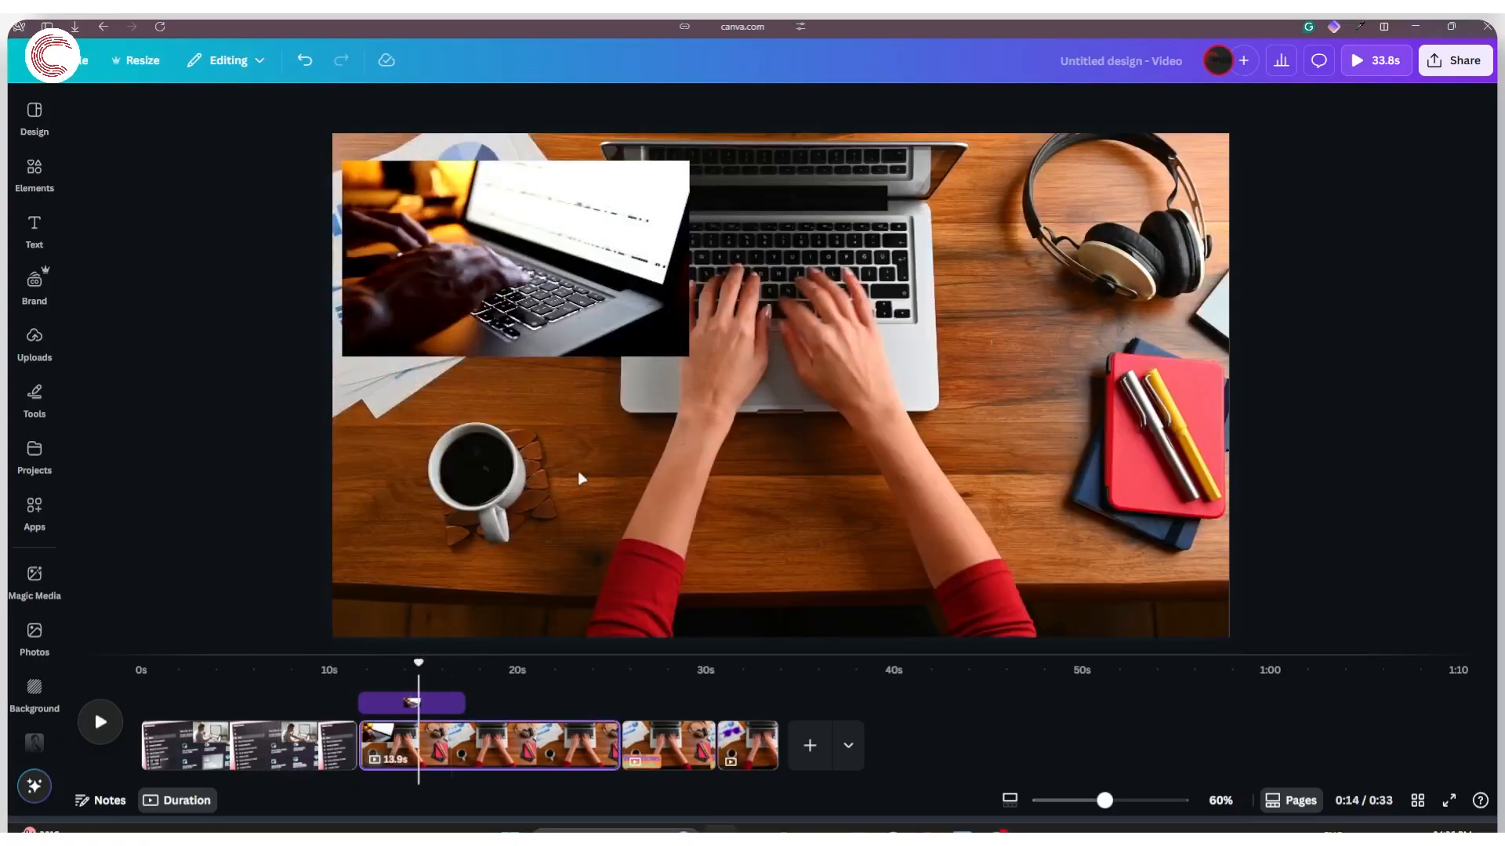
mouse_move(559, 326)
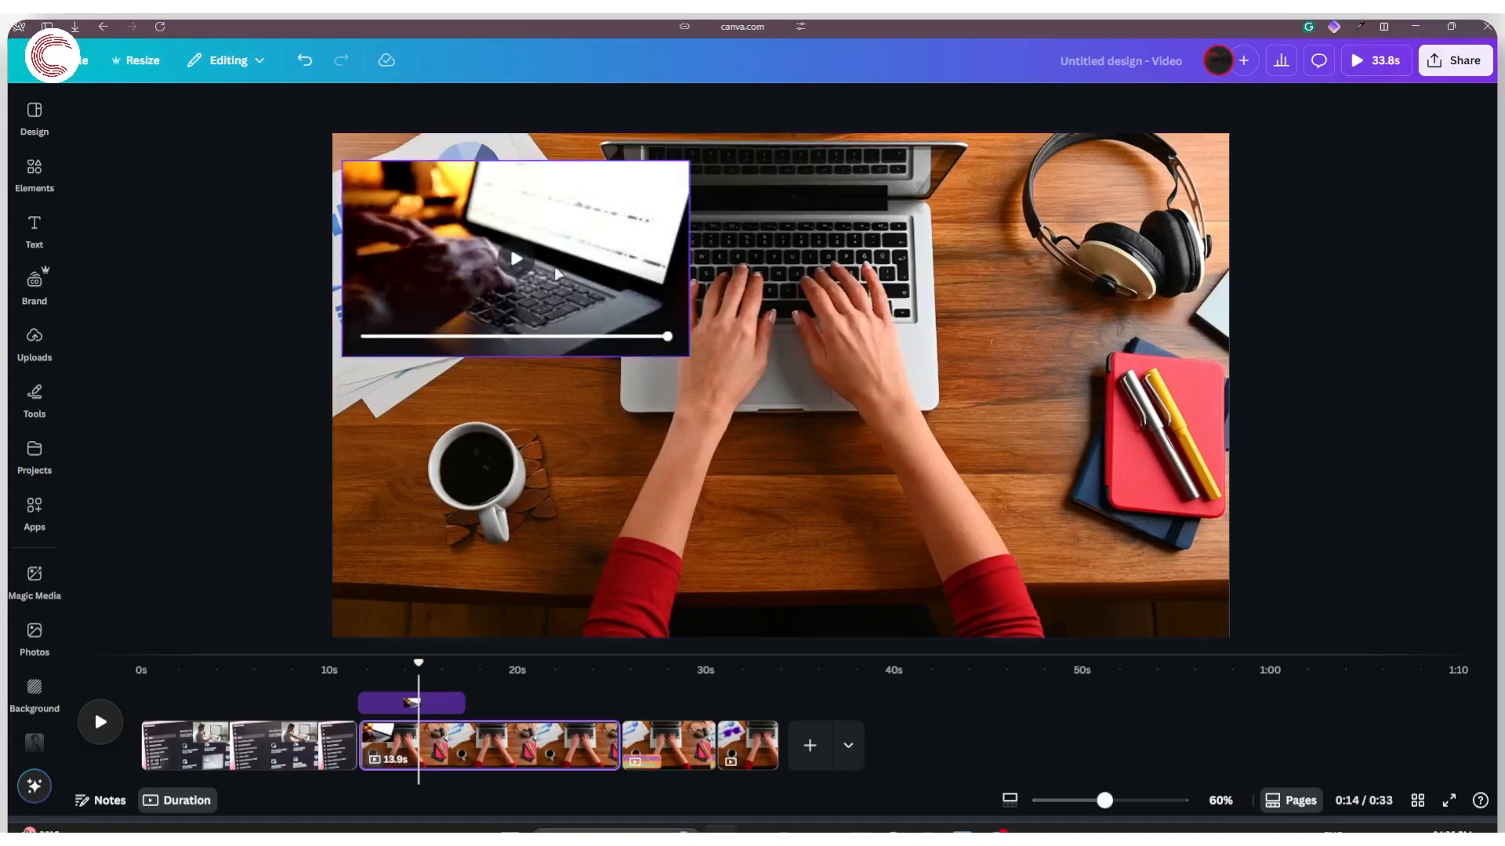
click(640, 277)
click(776, 351)
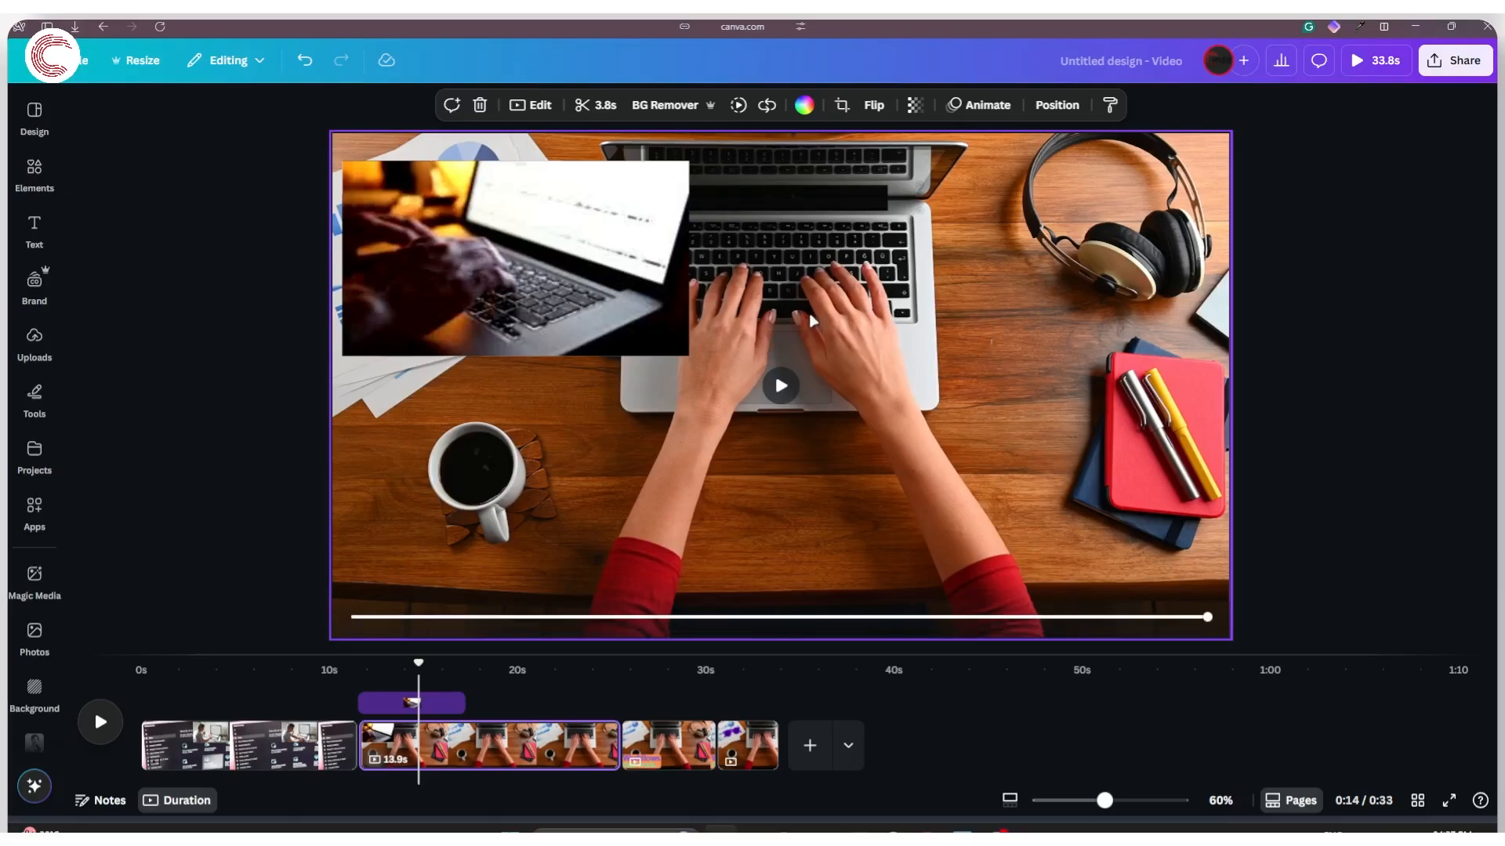
click(528, 278)
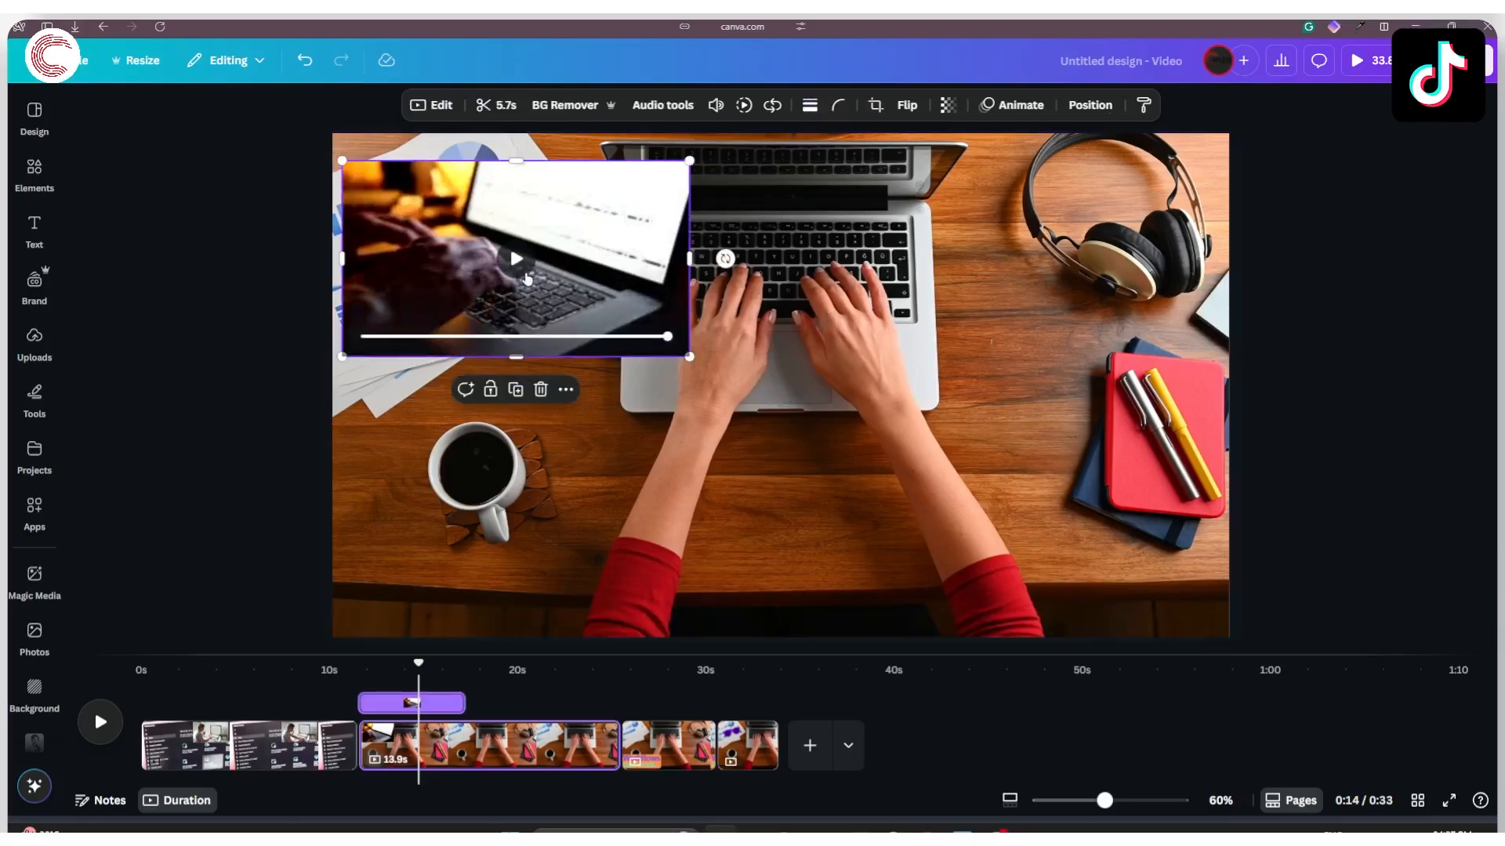
click(722, 252)
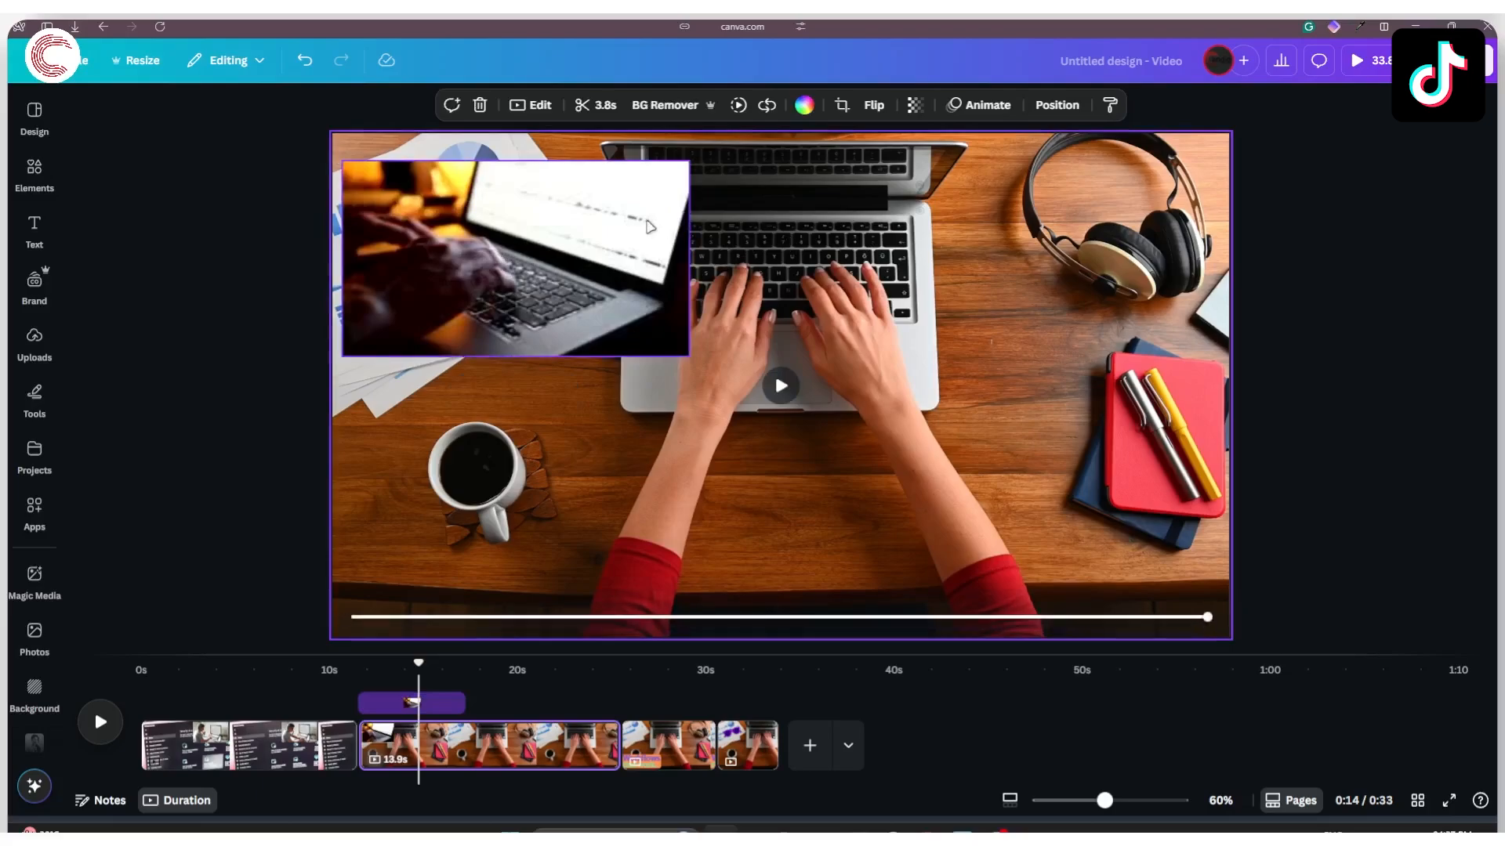
click(649, 227)
click(796, 242)
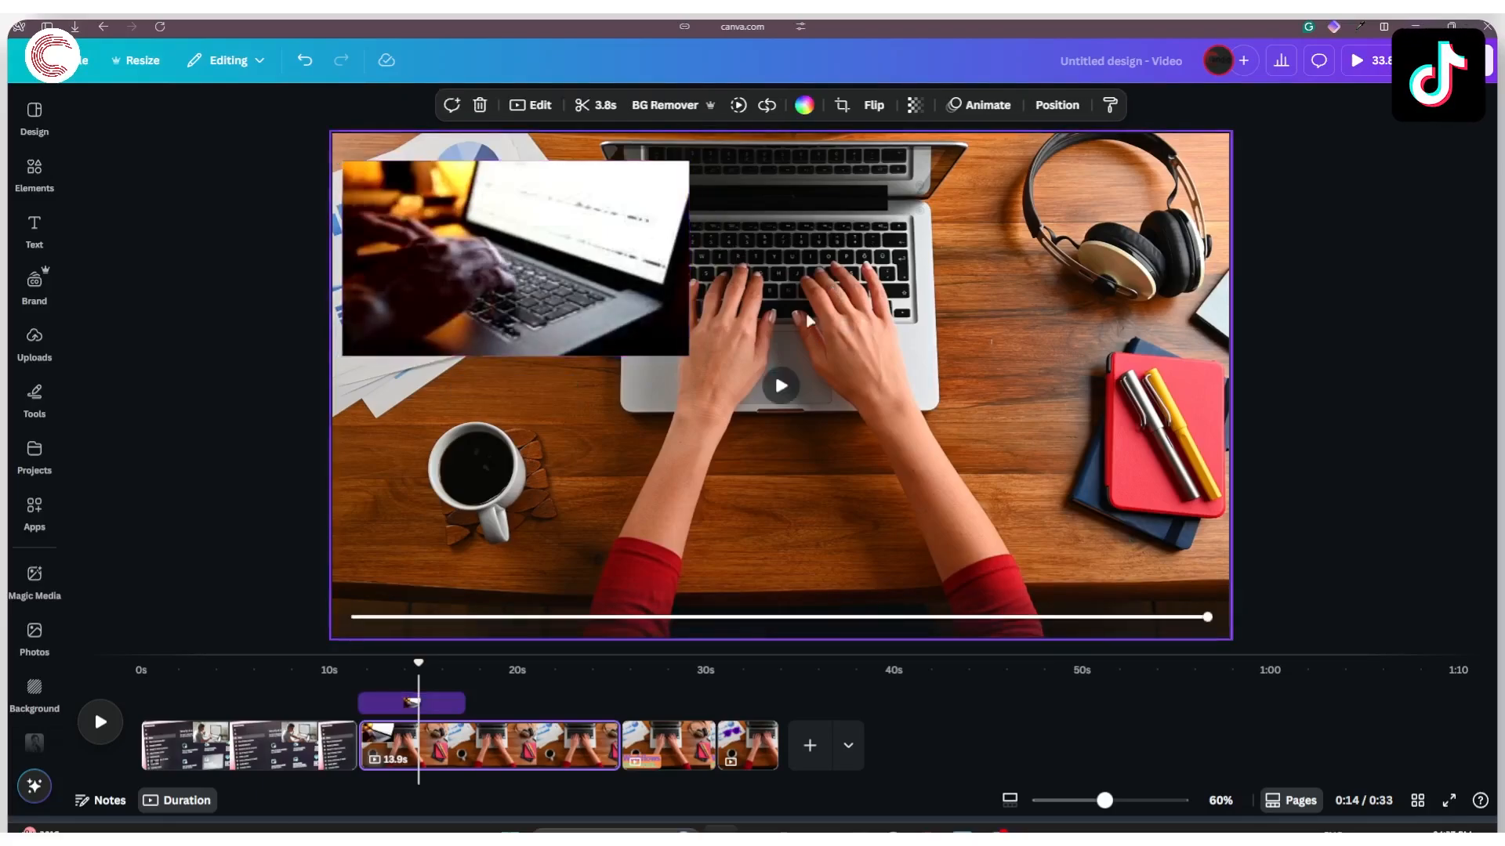
Select the Windows Security video at about 7 s and view its audio extraction and voice enhancement options
drag(419, 663, 284, 665)
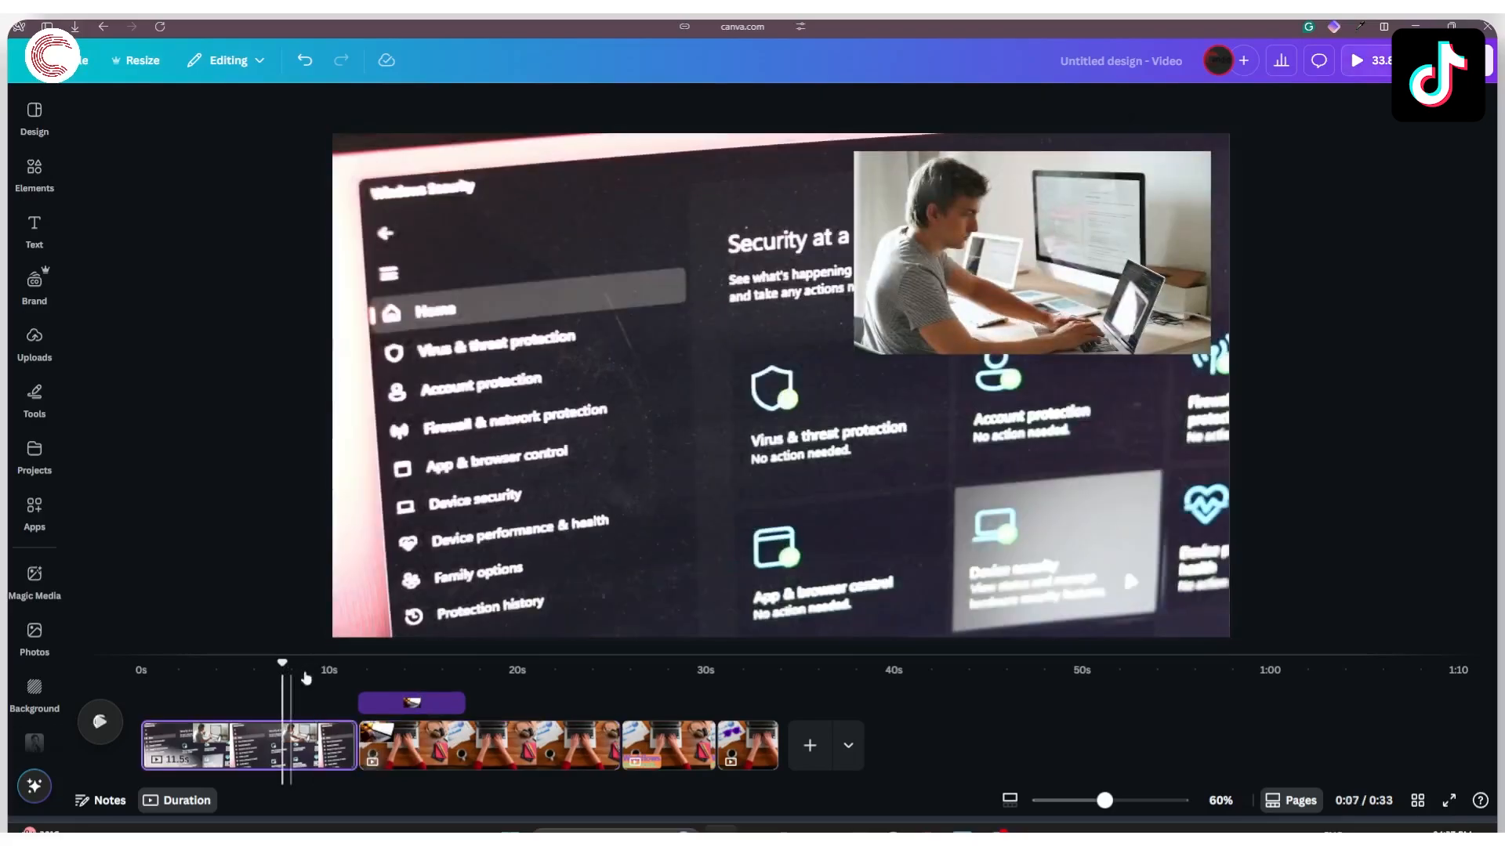
click(636, 477)
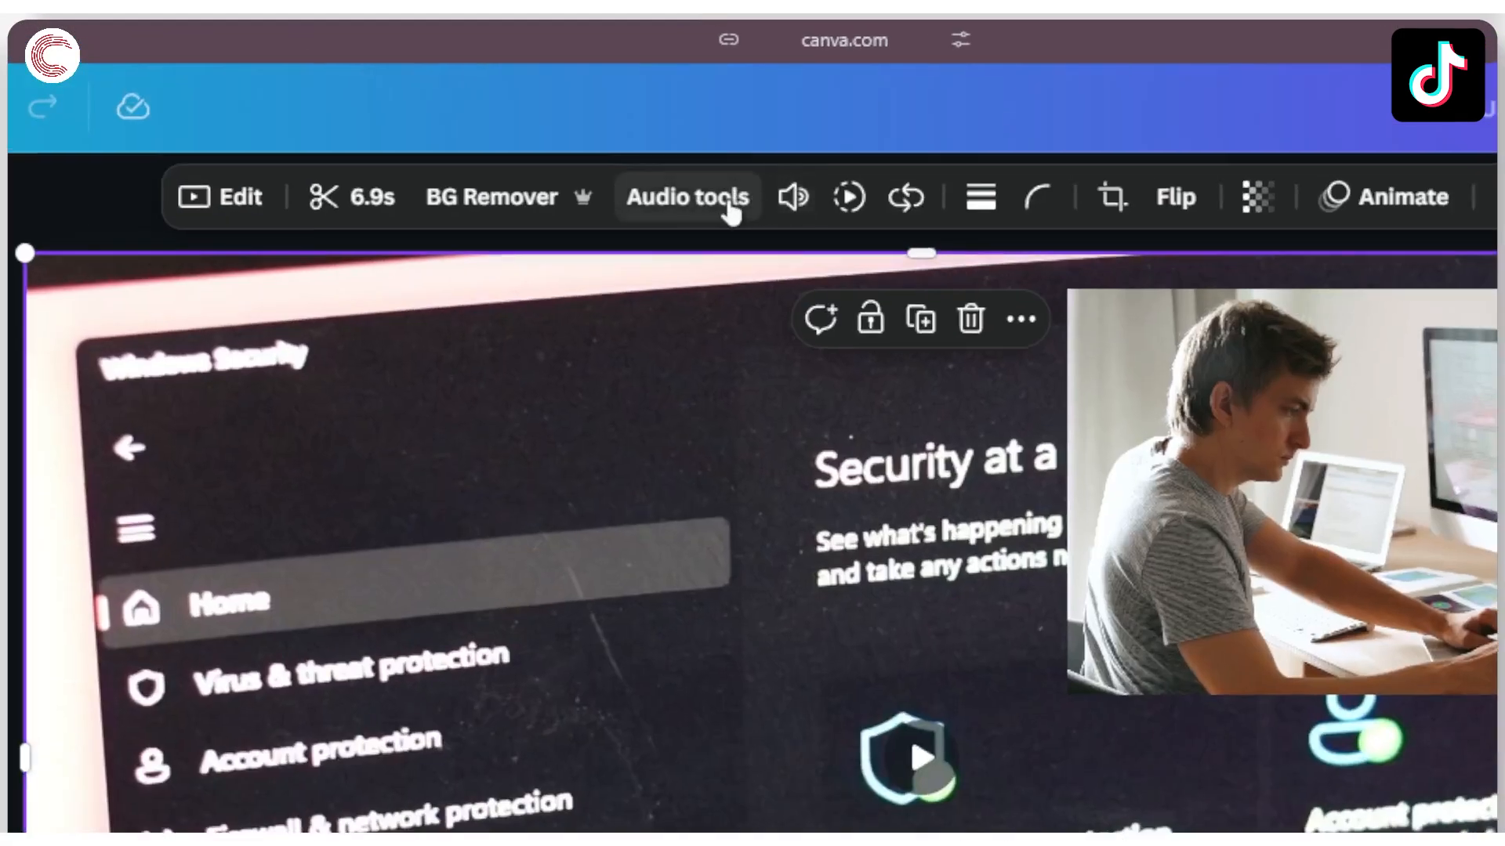
click(684, 108)
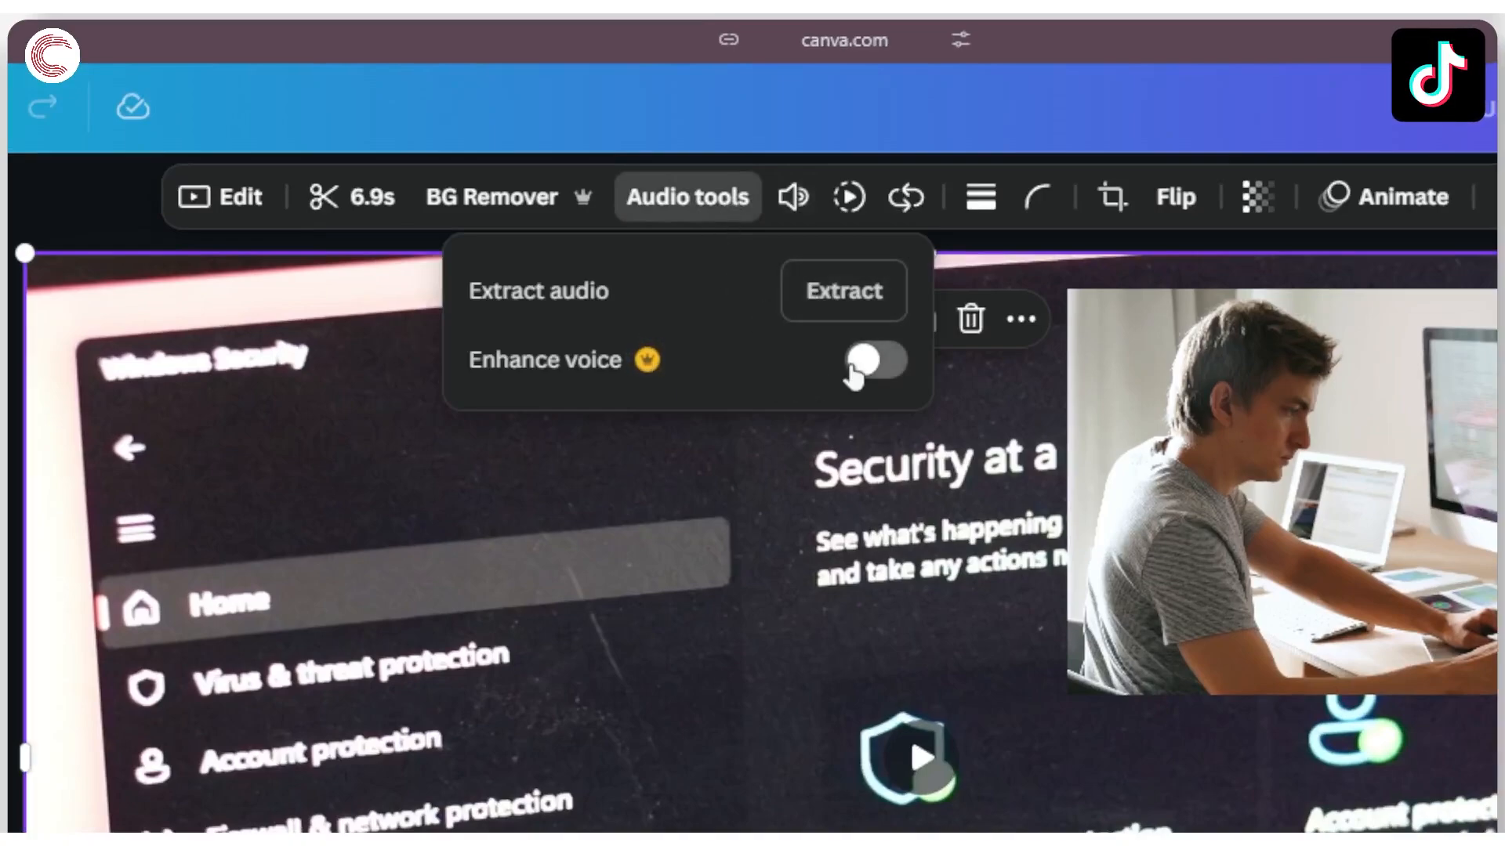
Open the Windows Security video's volume controls and try muting and unmuting its audio
click(792, 198)
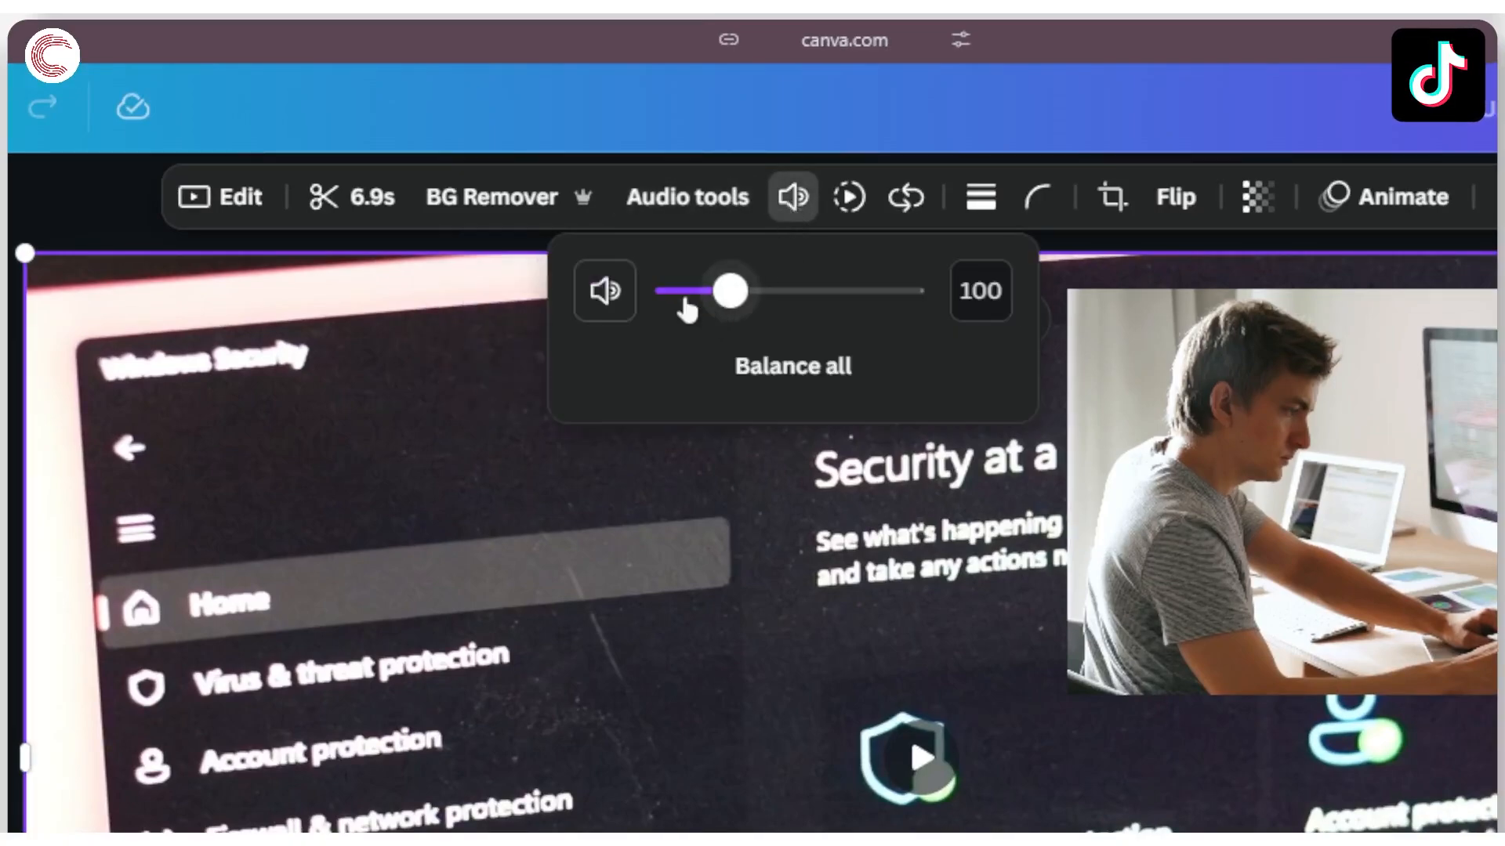
click(610, 294)
click(619, 295)
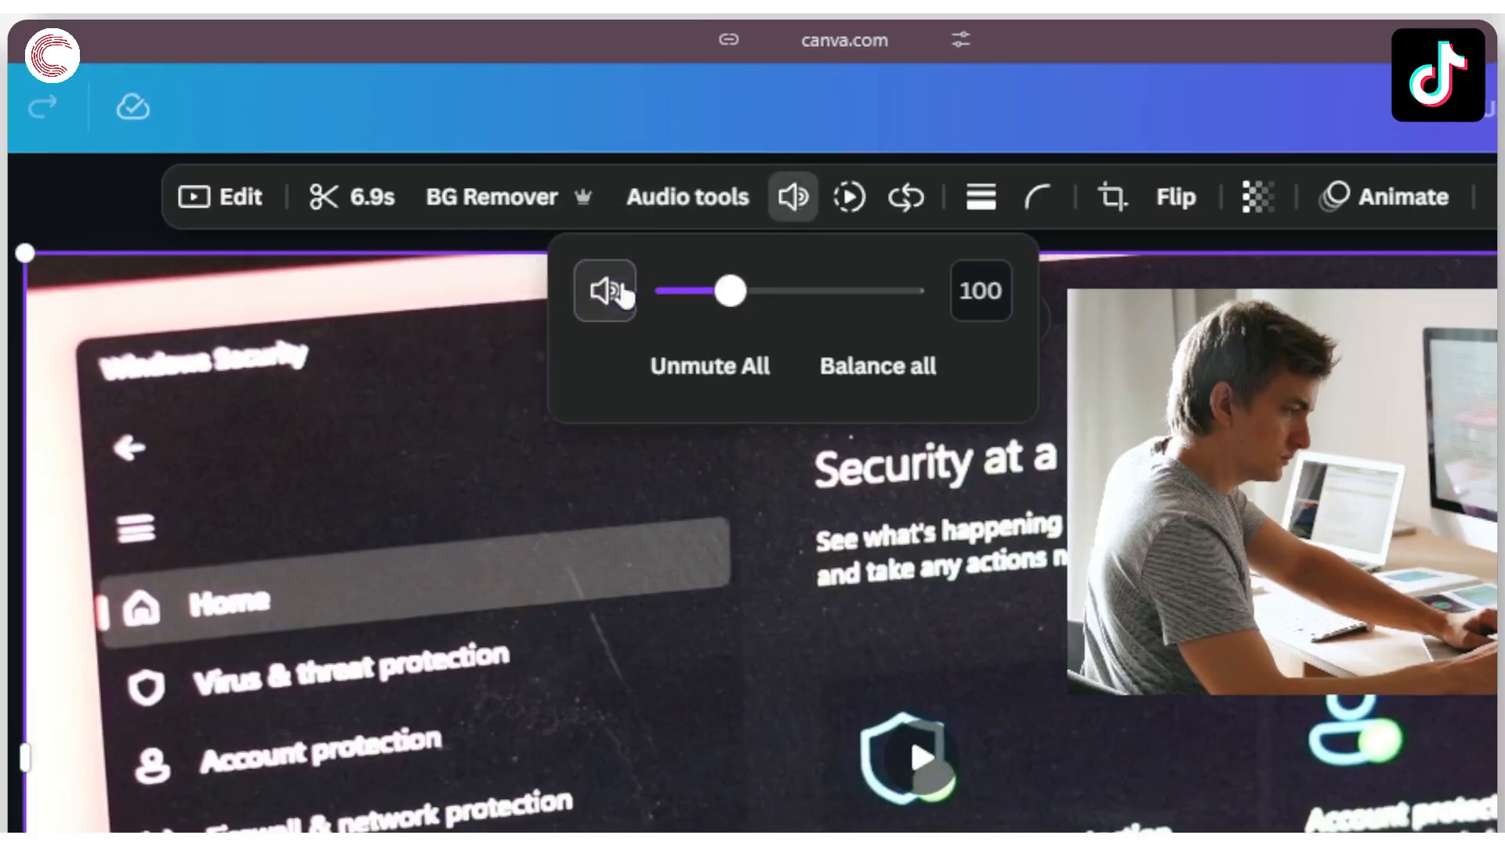
click(792, 198)
click(741, 638)
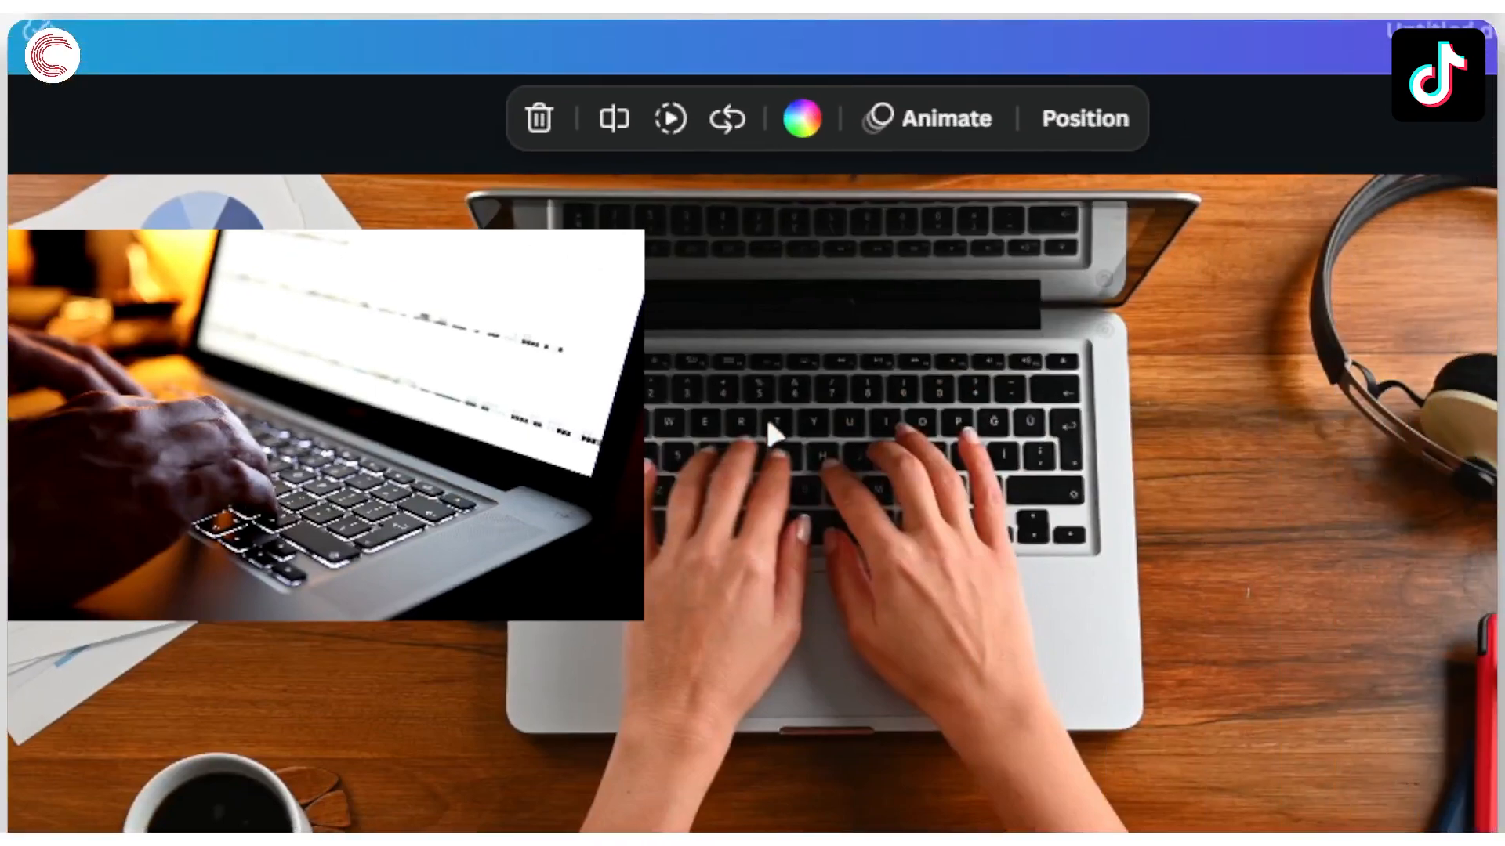
Mute the audio of the picture-in-picture typing video in its volume controls
click(765, 415)
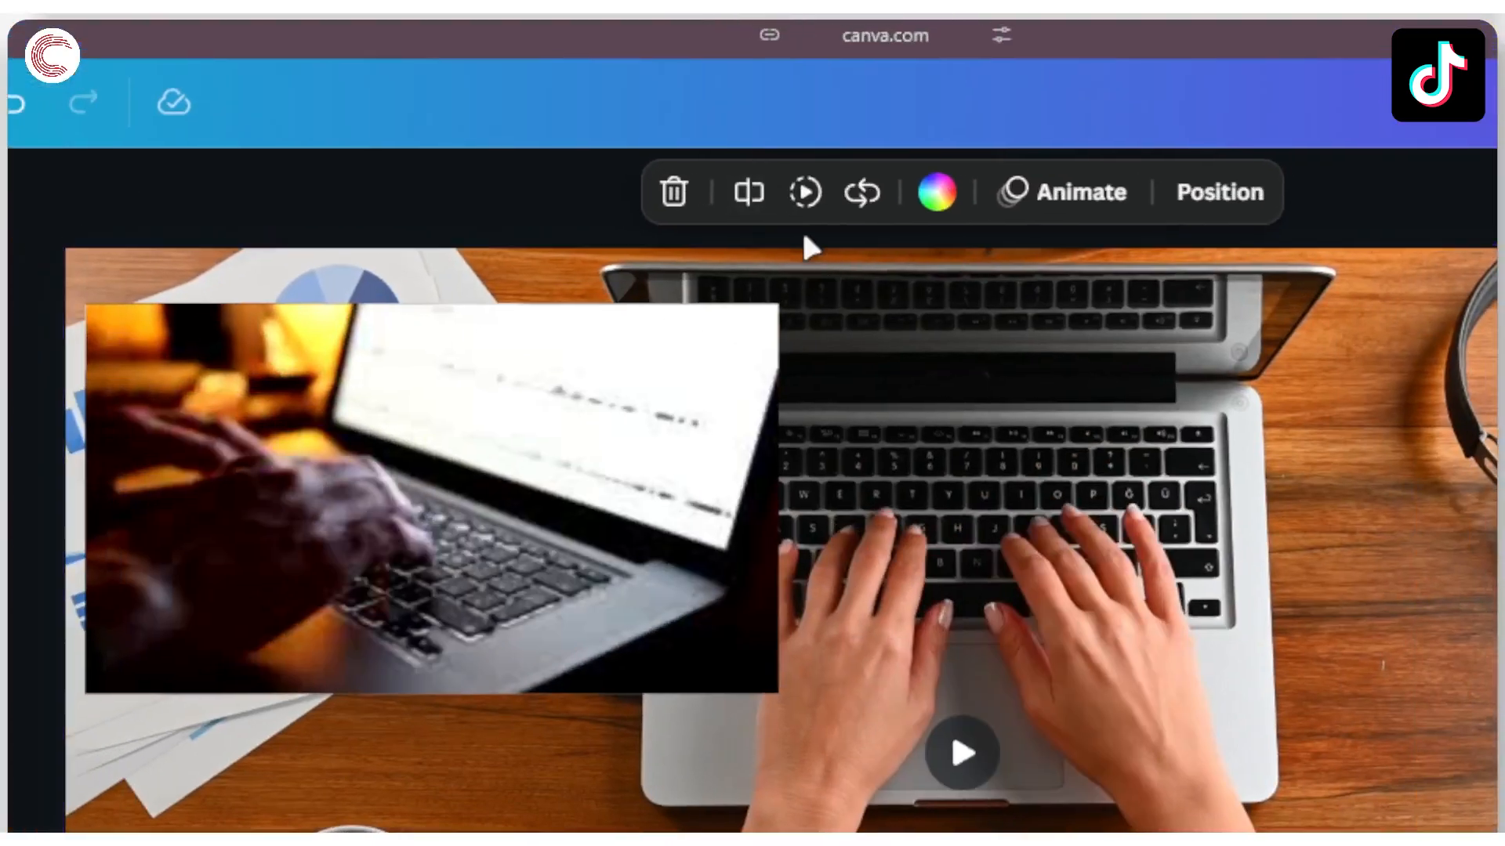
click(561, 420)
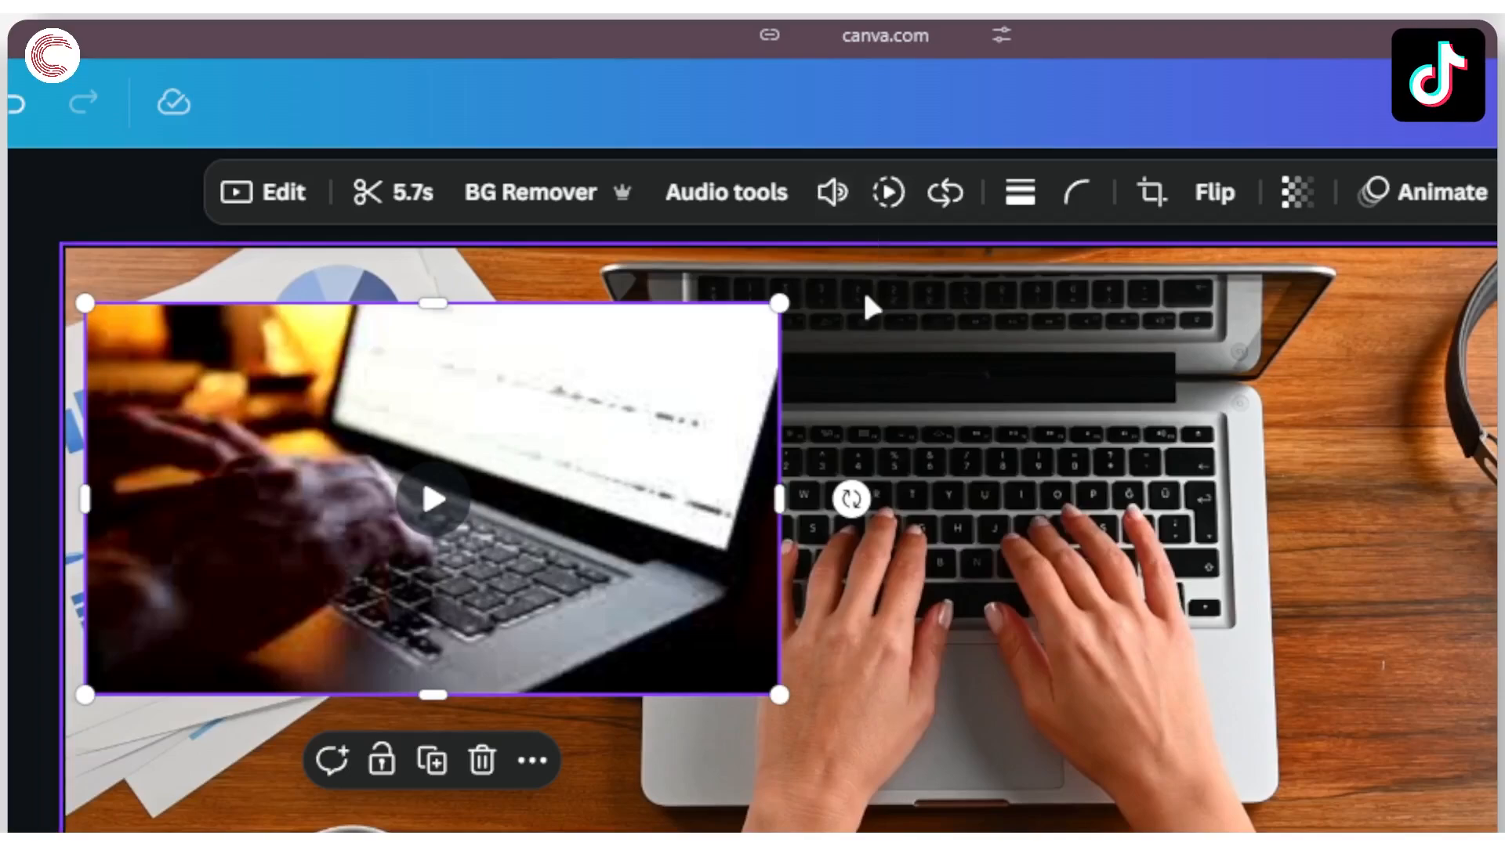
click(840, 198)
click(659, 290)
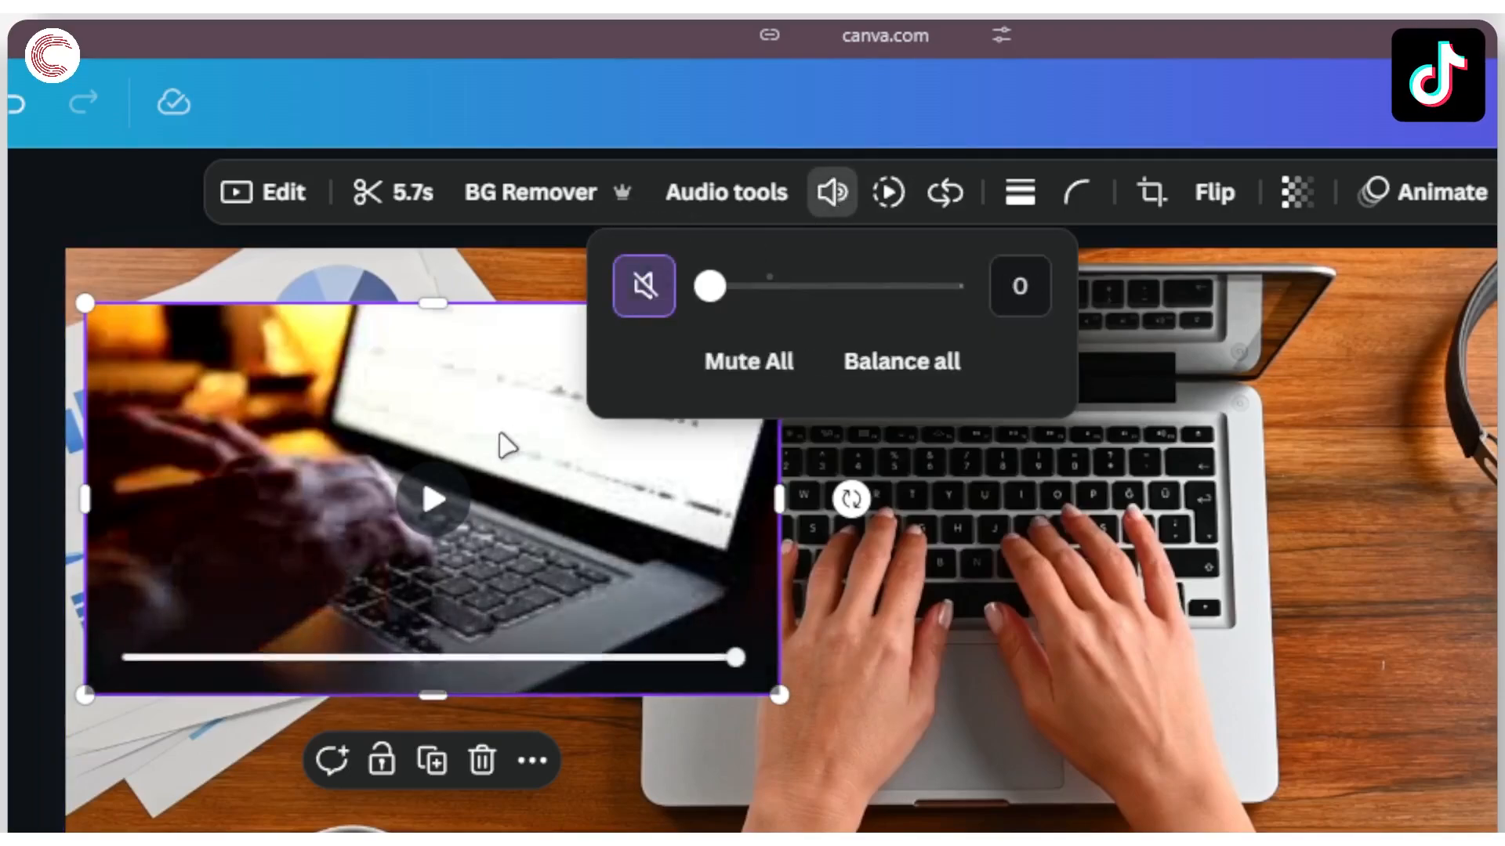
click(662, 497)
Select the background laptop video and the picture-in-picture typing video in turn to compare their available audio options
click(1023, 652)
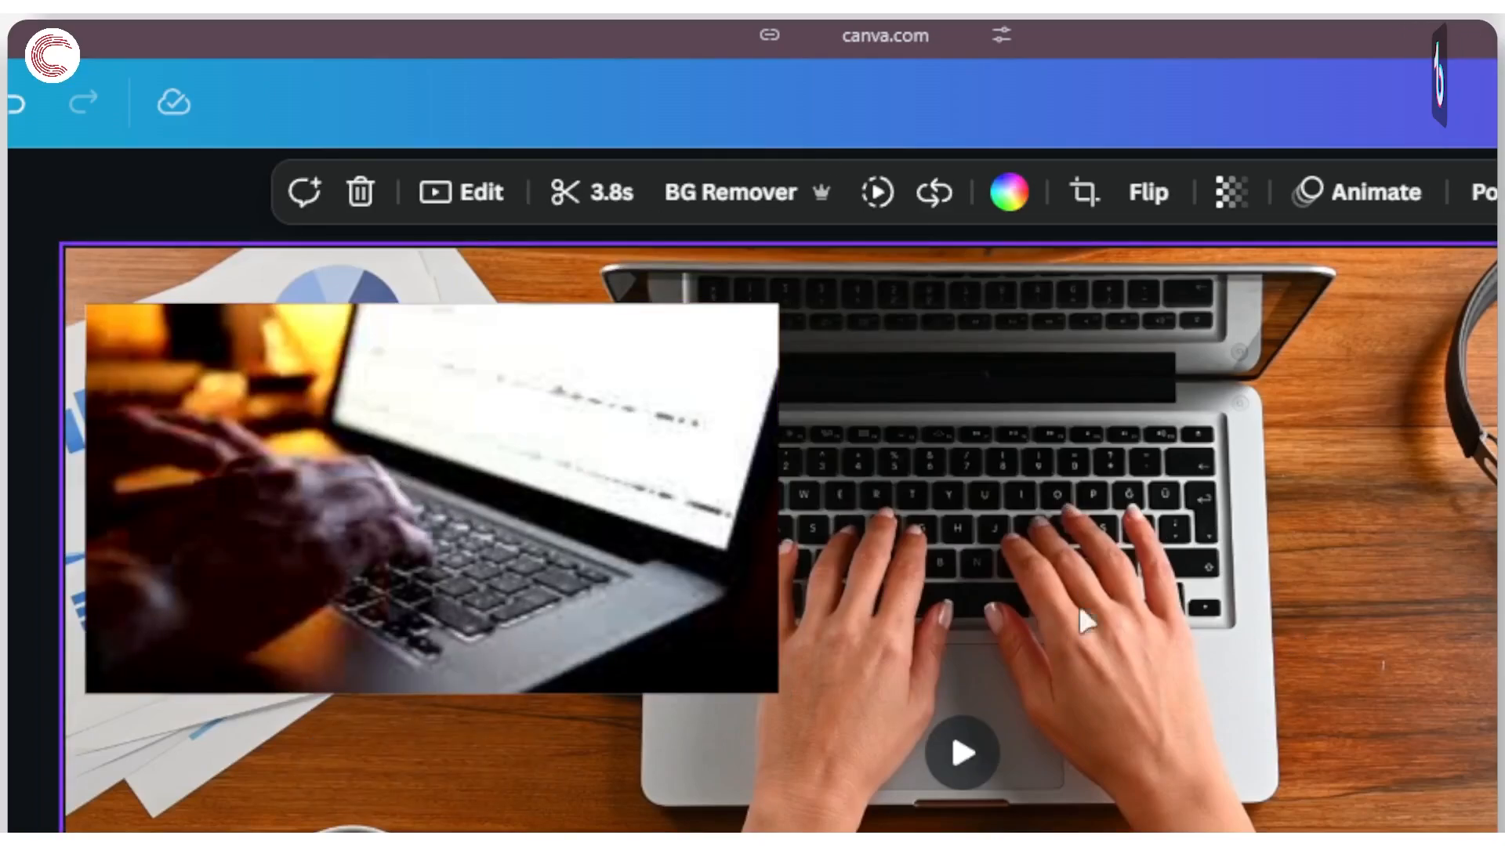
click(321, 384)
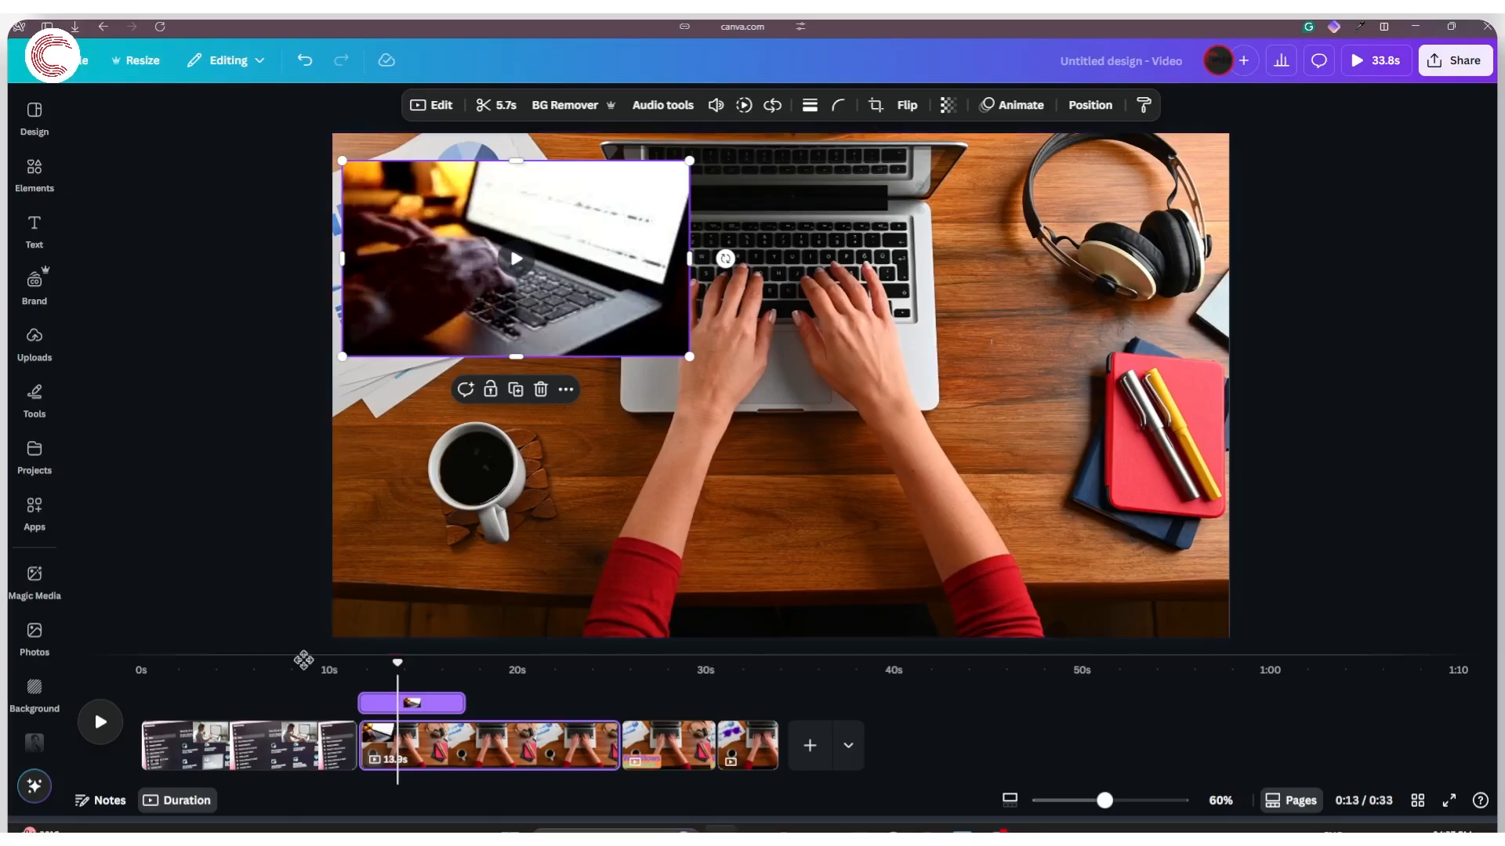
click(180, 356)
click(600, 588)
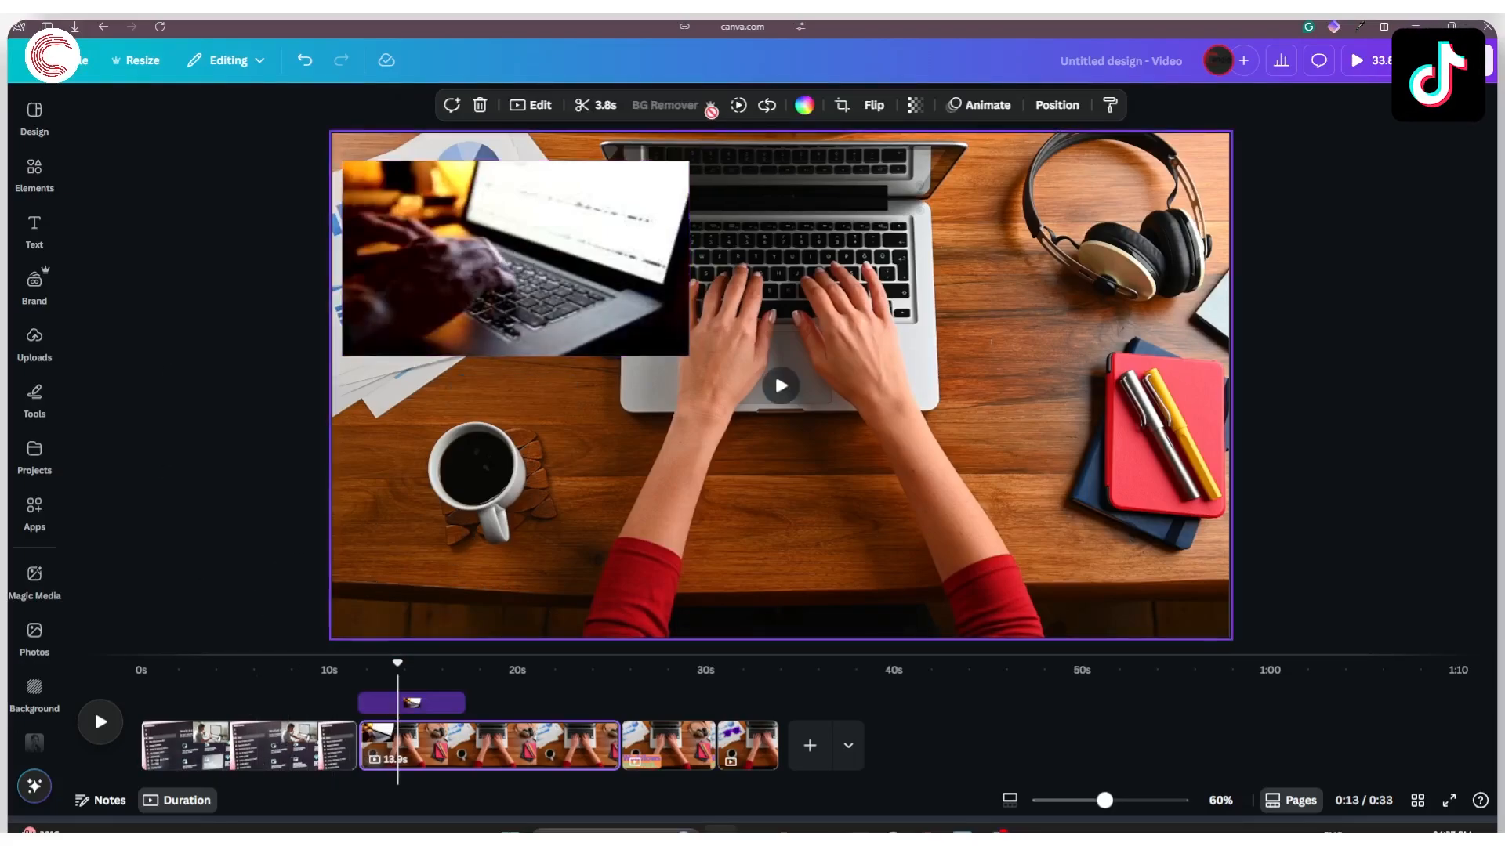
click(558, 182)
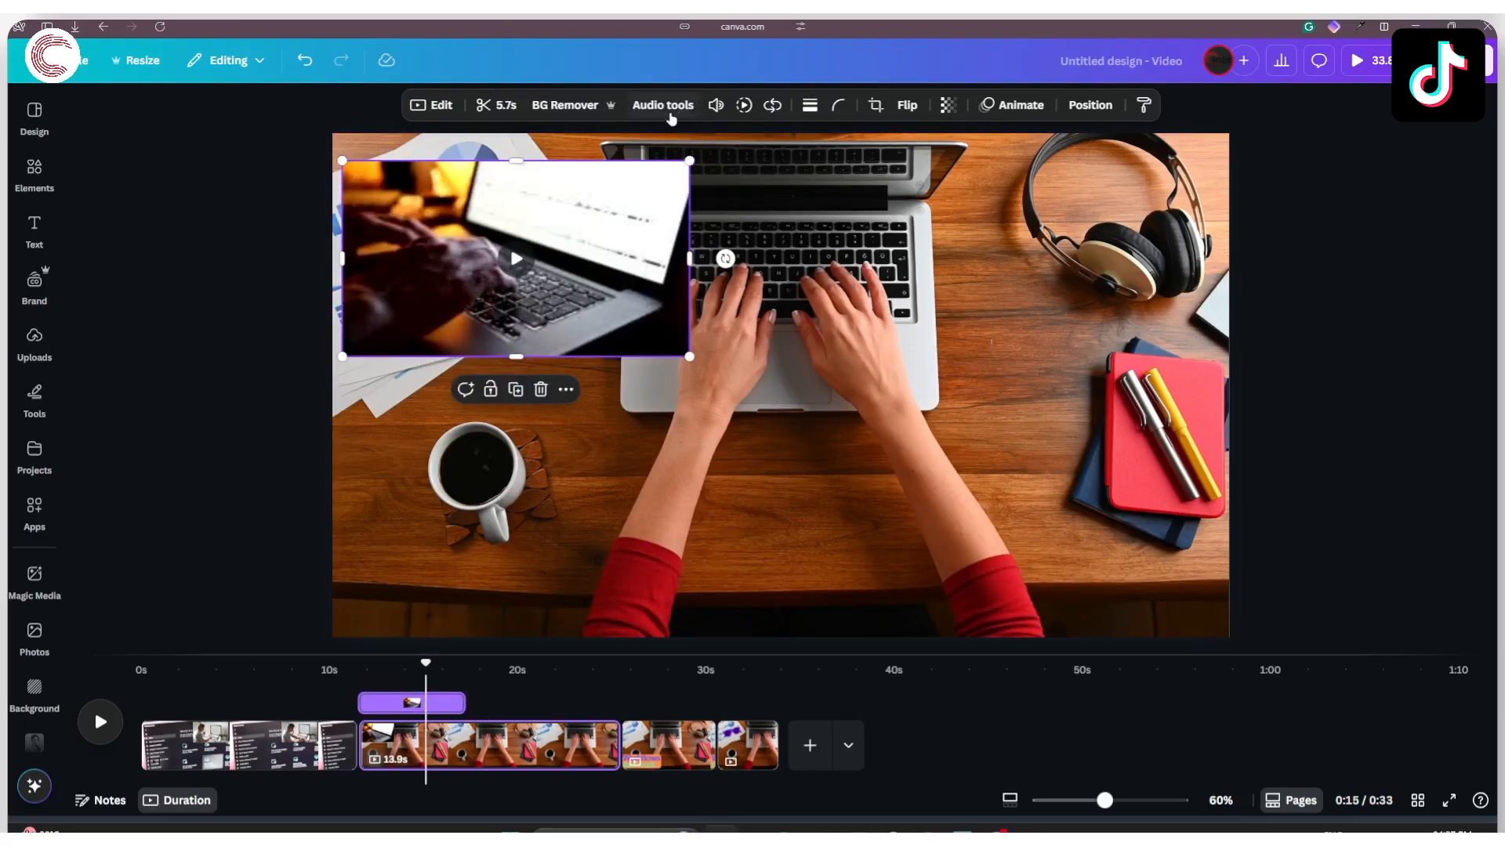
Open the collection of uploaded audio files
click(311, 528)
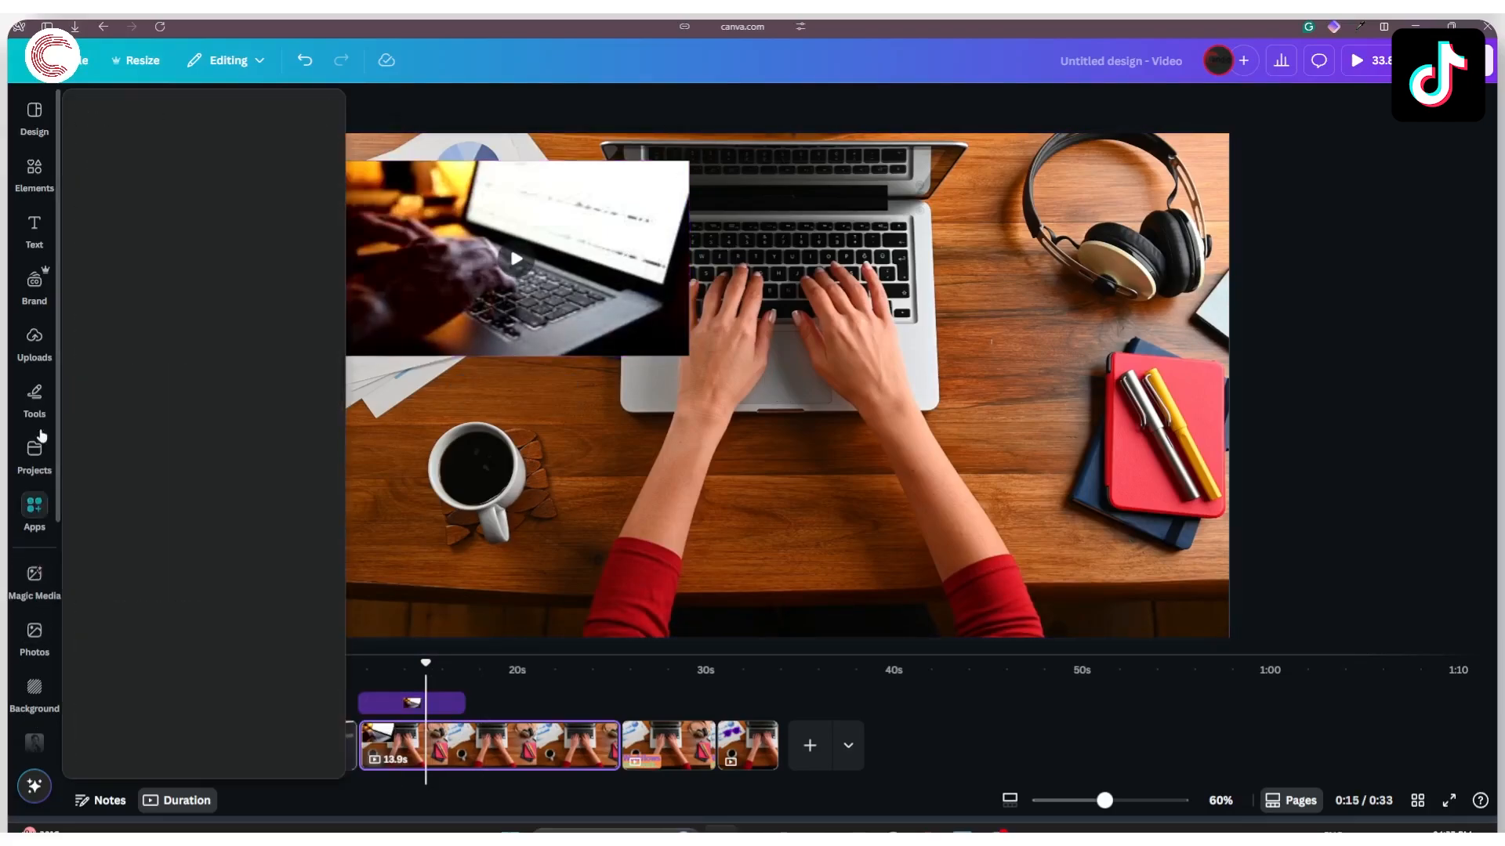
click(34, 337)
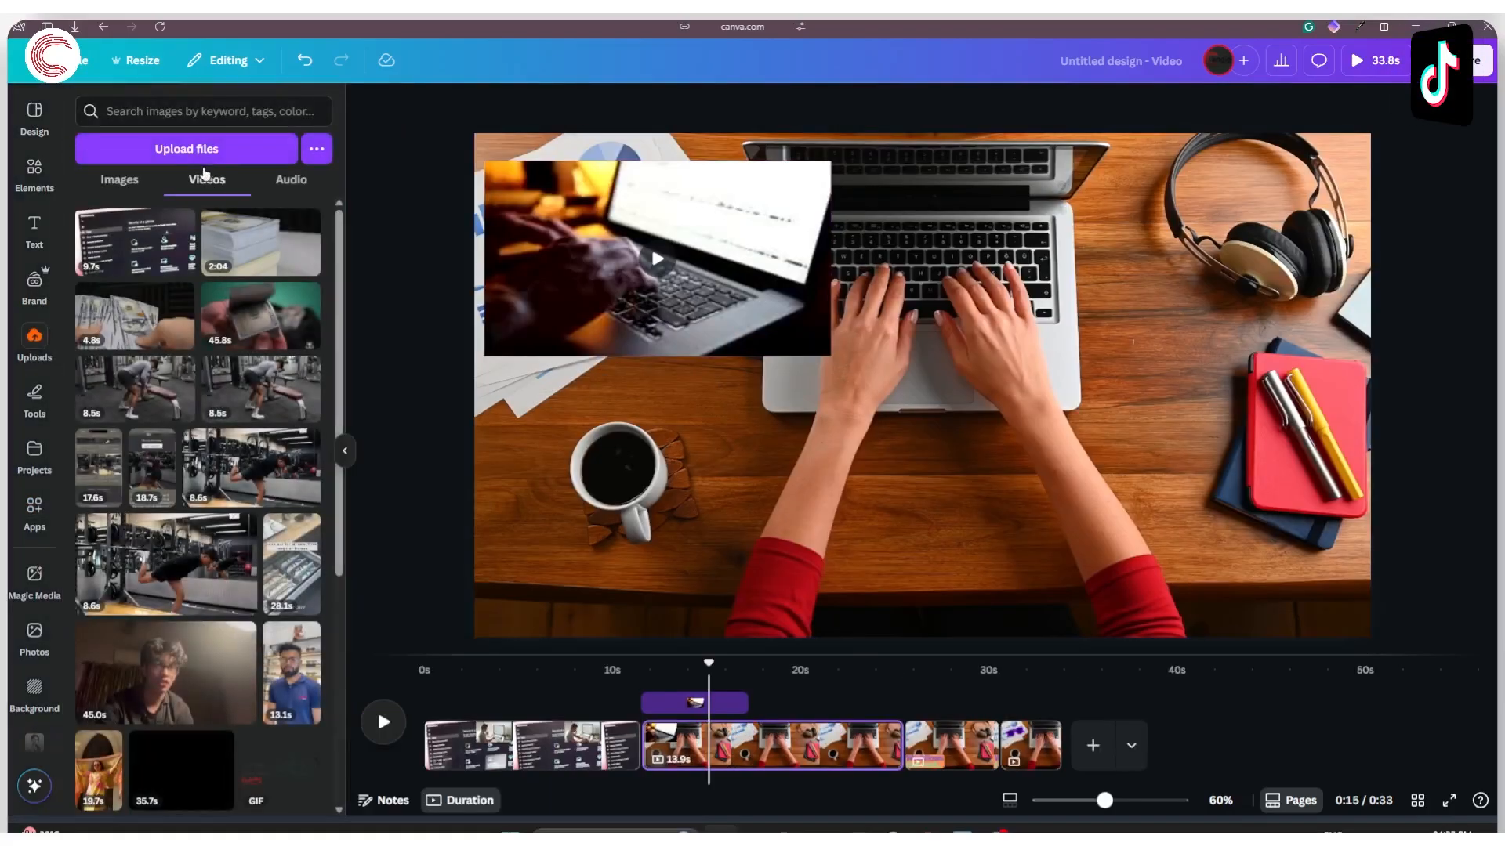
click(301, 187)
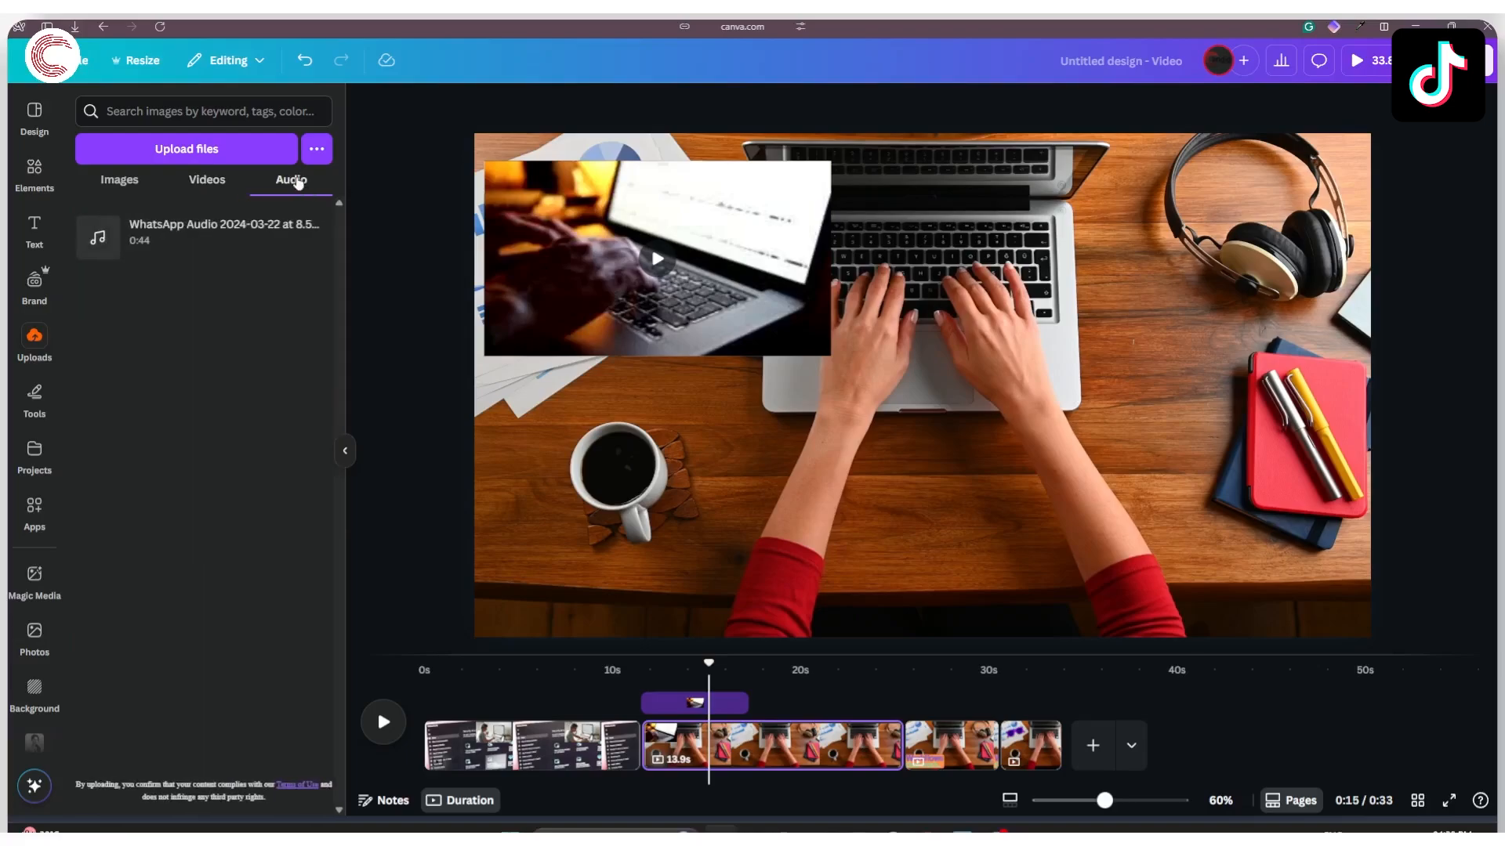
Upload the audioblocks-audio-top-corporate track from the Music folder under Video Production Assets and add it to the timeline
click(189, 154)
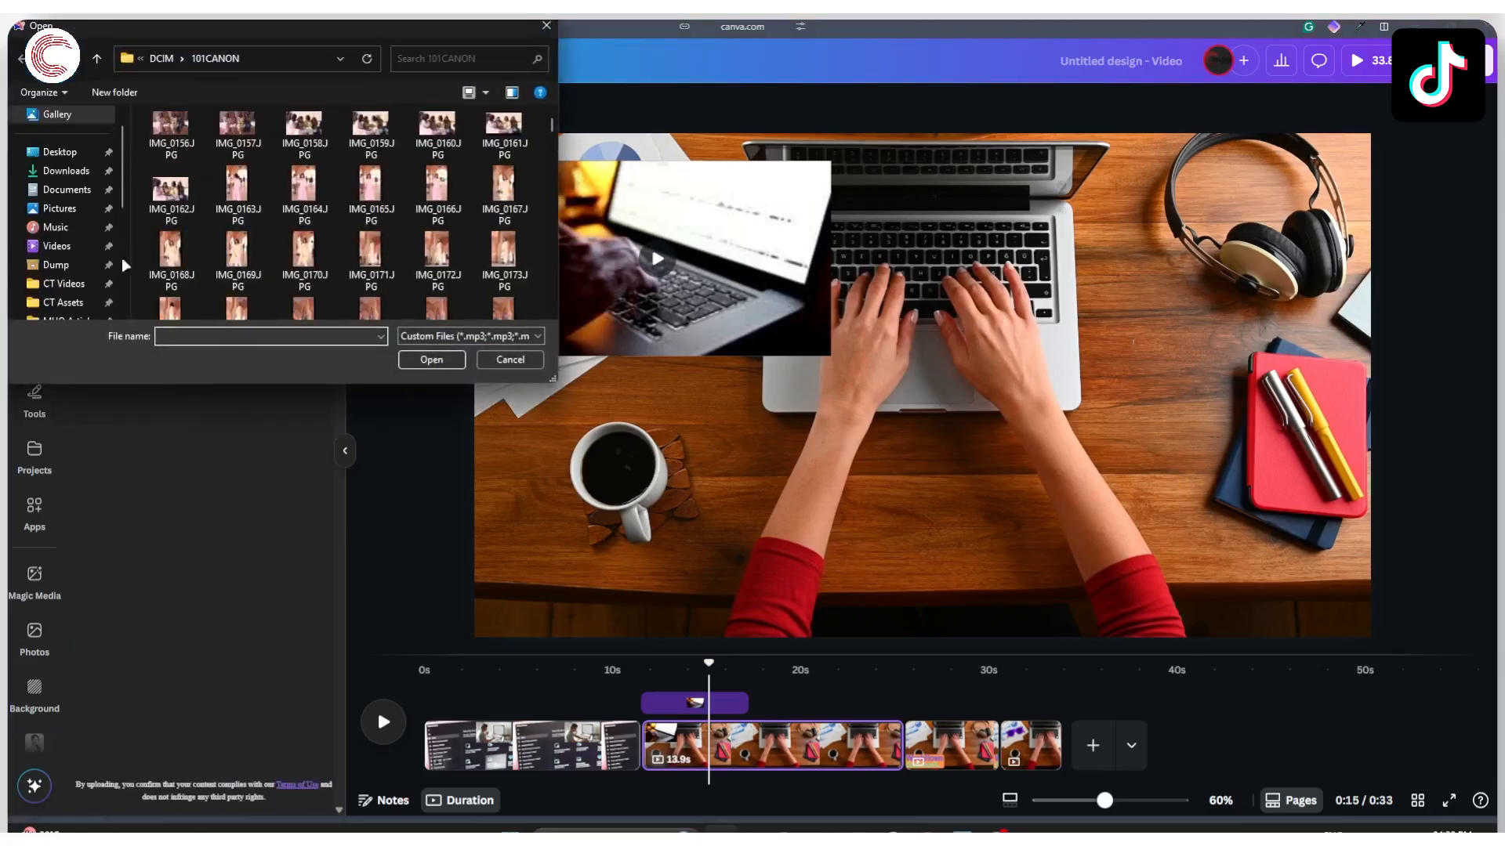
click(77, 267)
click(63, 302)
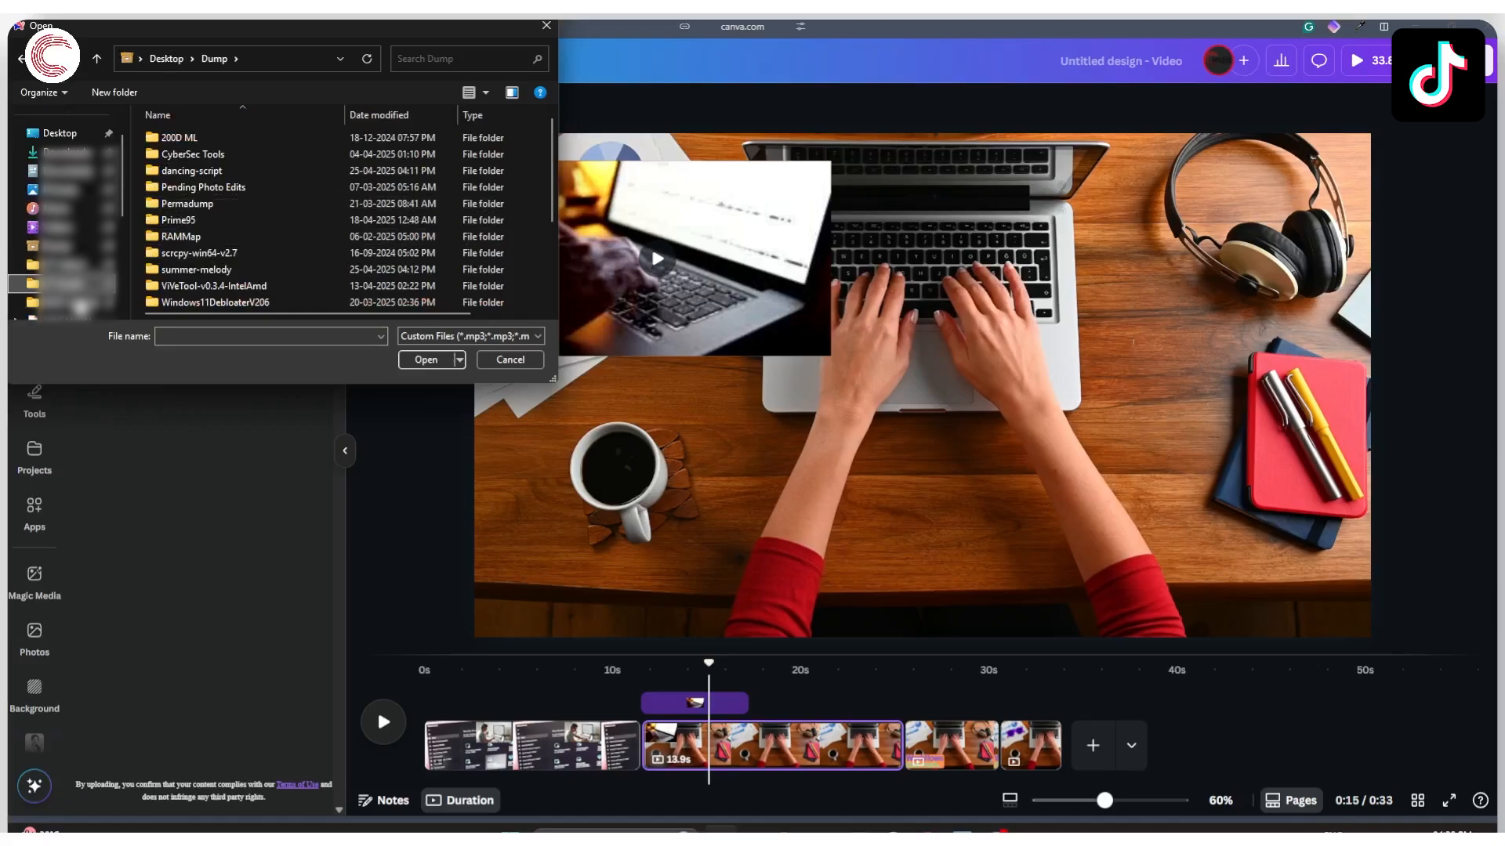
double_click(265, 178)
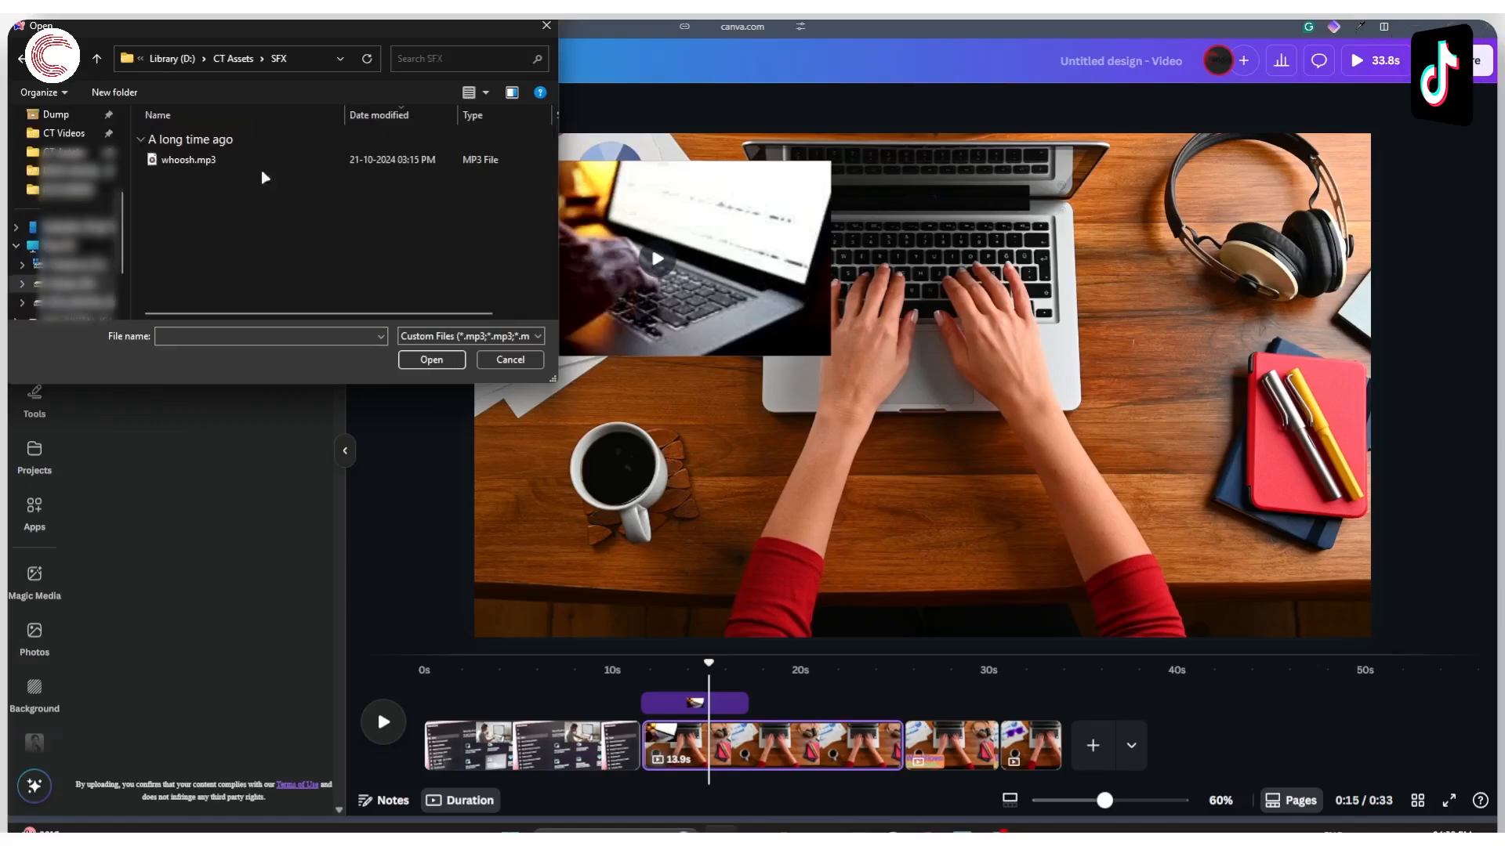
click(235, 58)
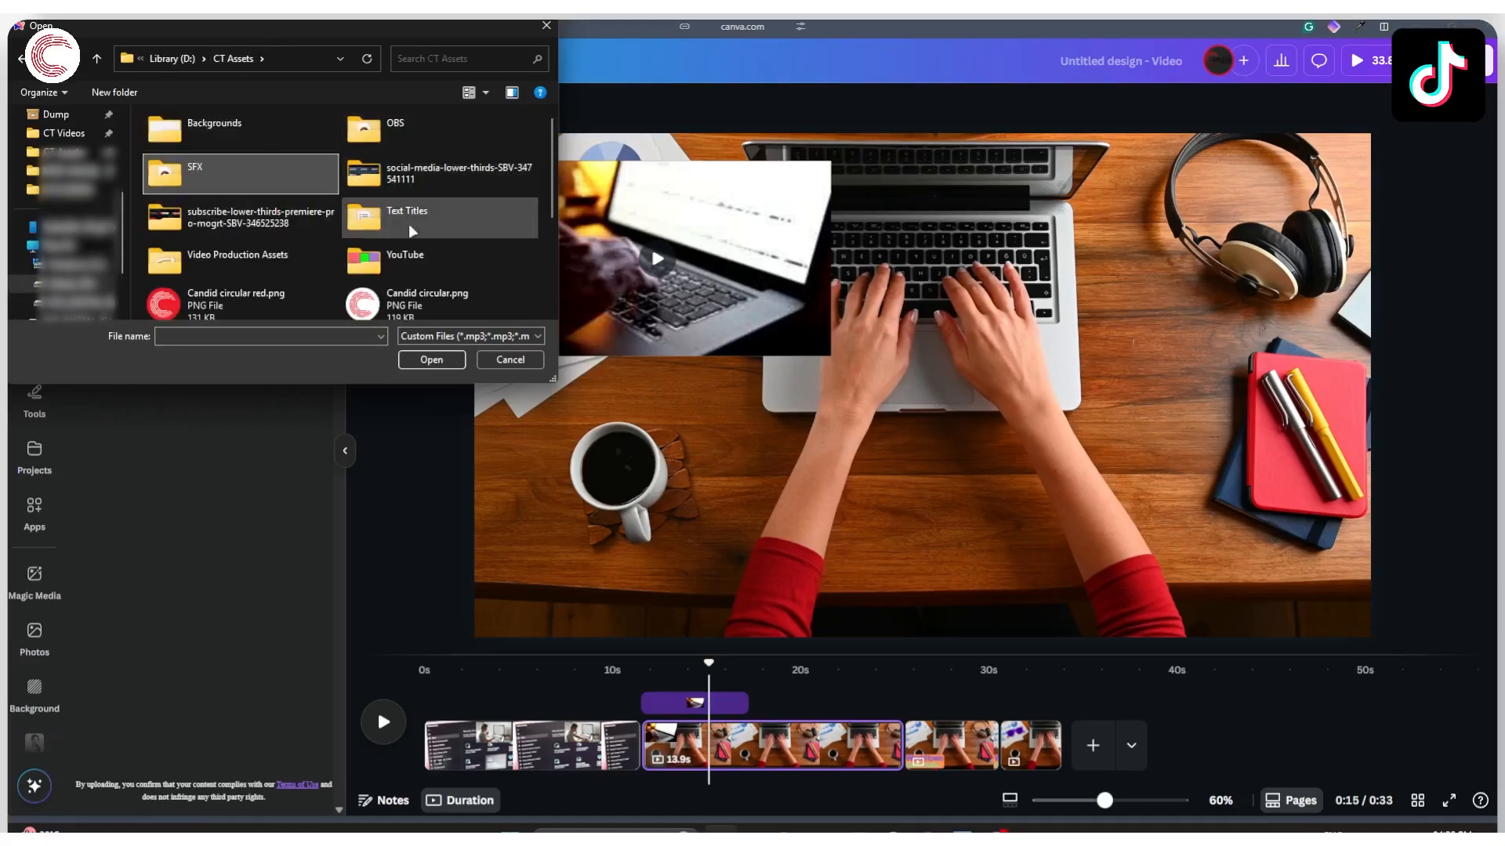
double_click(263, 270)
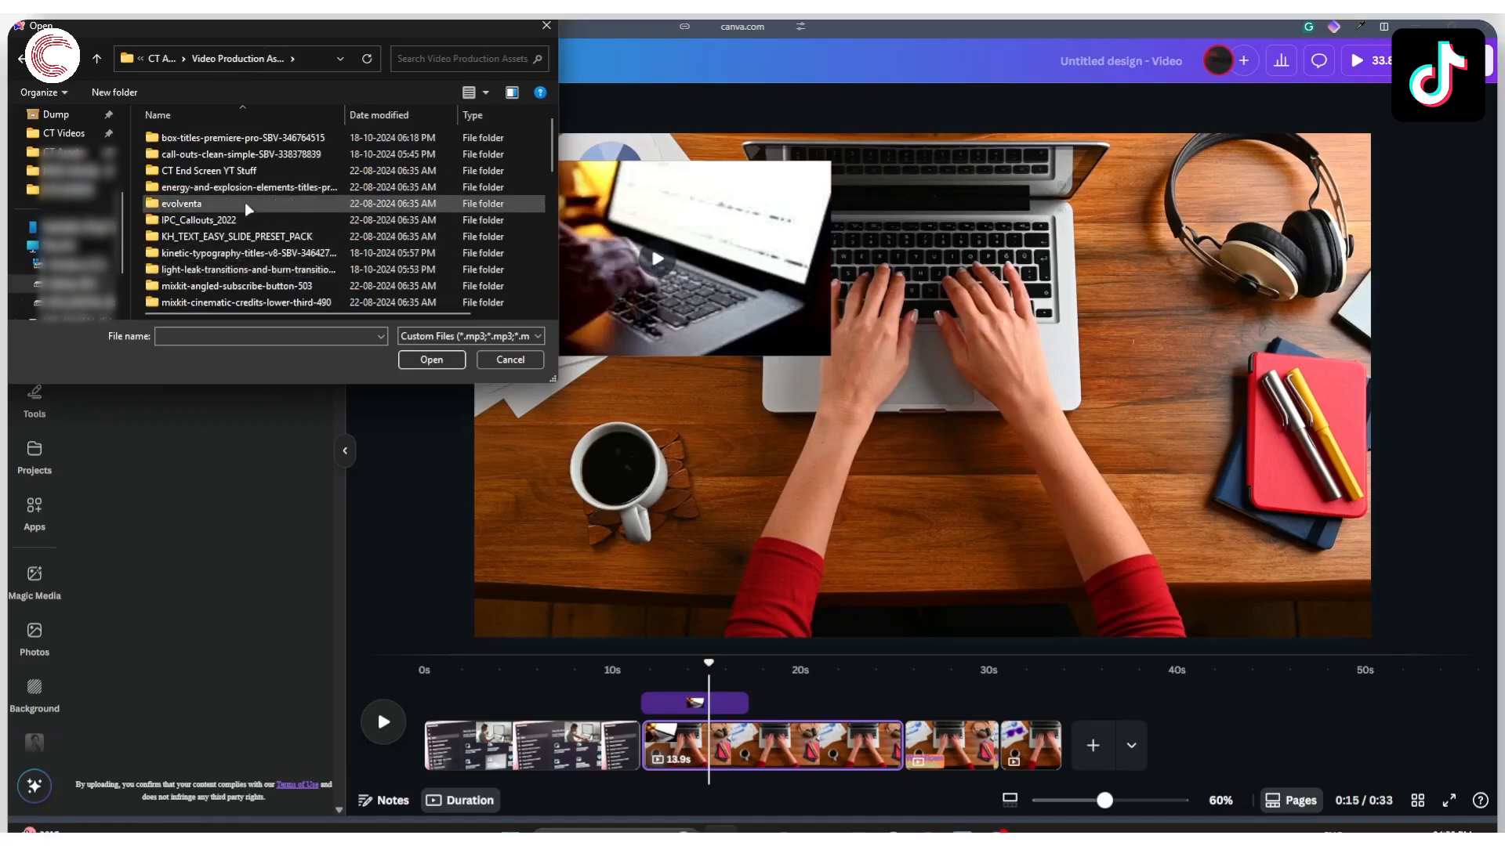
scroll(251, 251, down, 2)
double_click(251, 269)
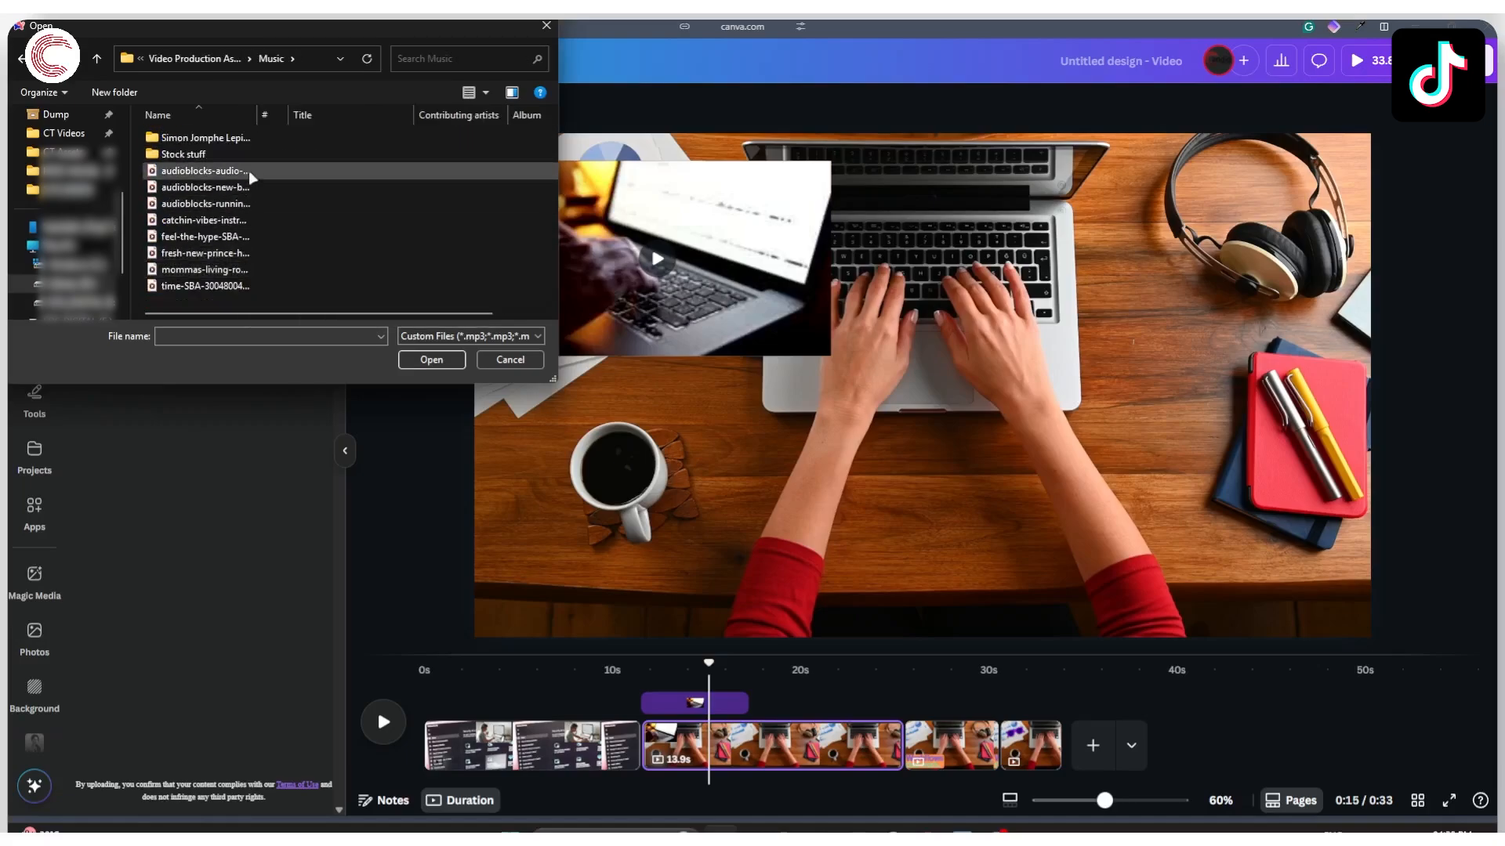
click(431, 359)
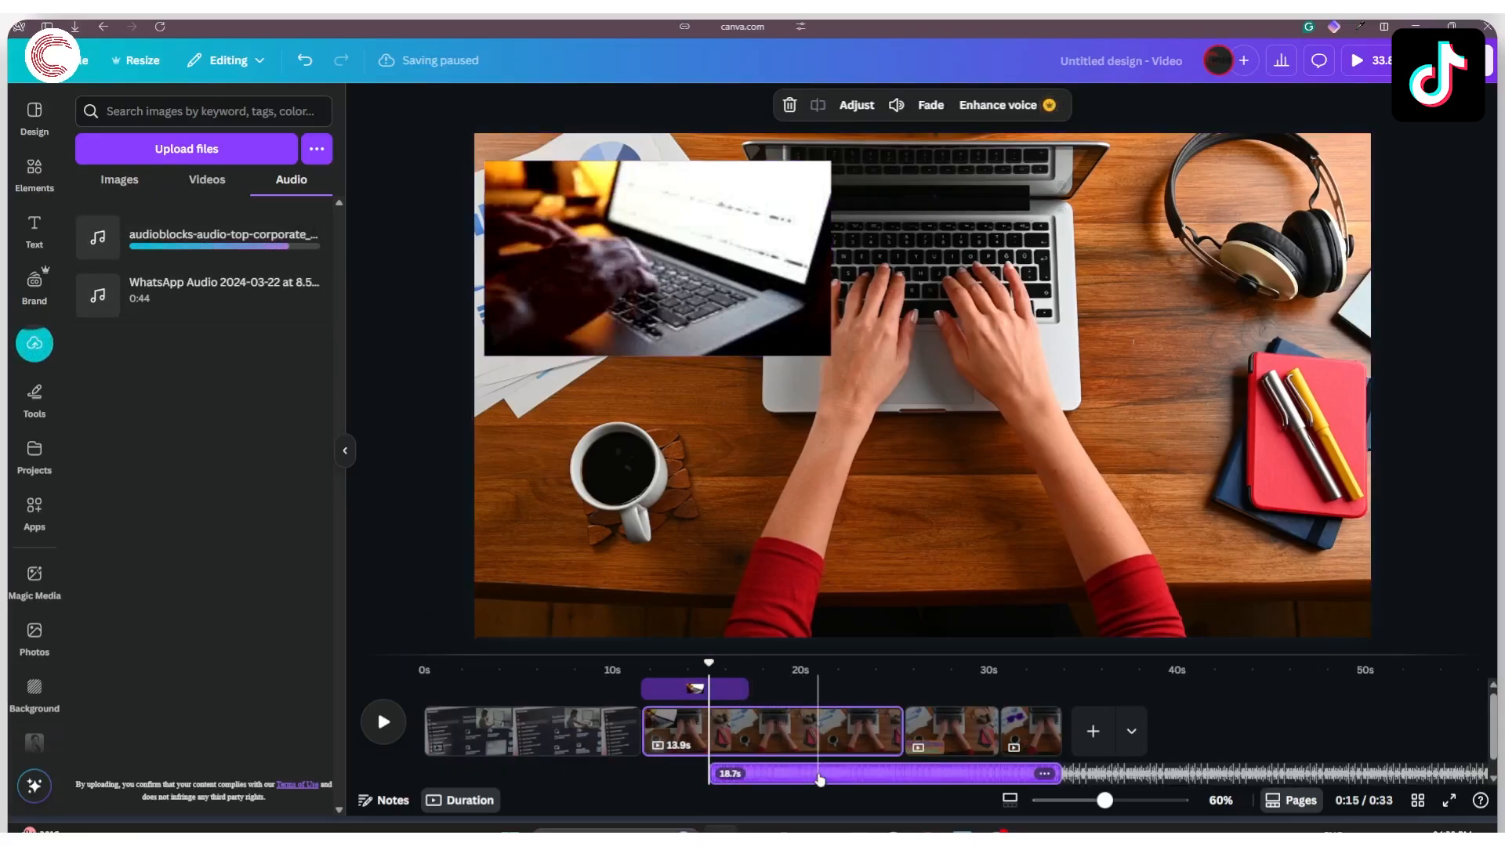
Move the music track to the beginning of the timeline and extend its start to 0 s so it spans the whole video
drag(790, 776, 467, 771)
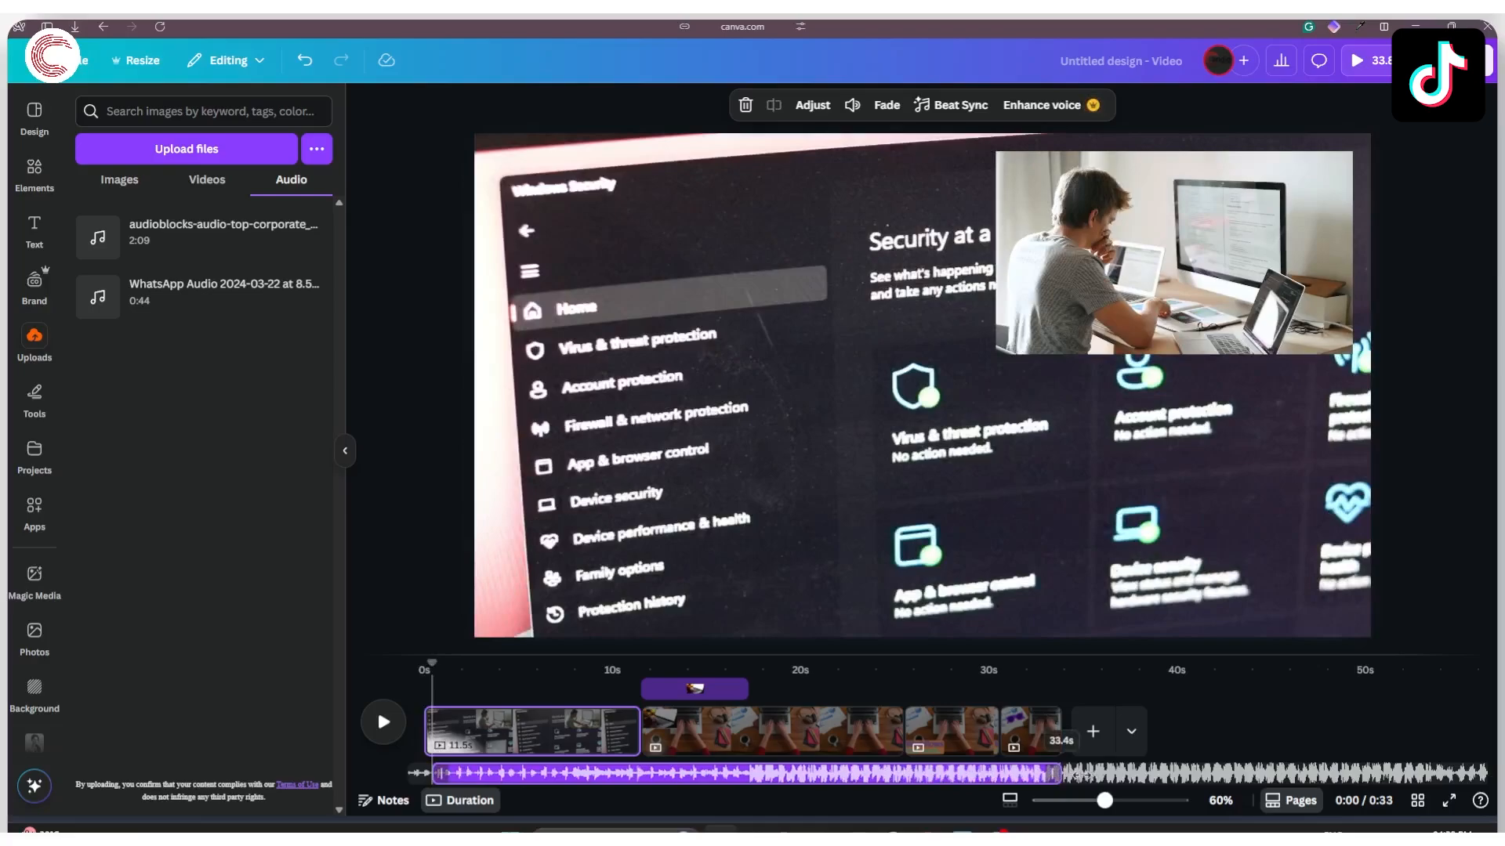
click(380, 713)
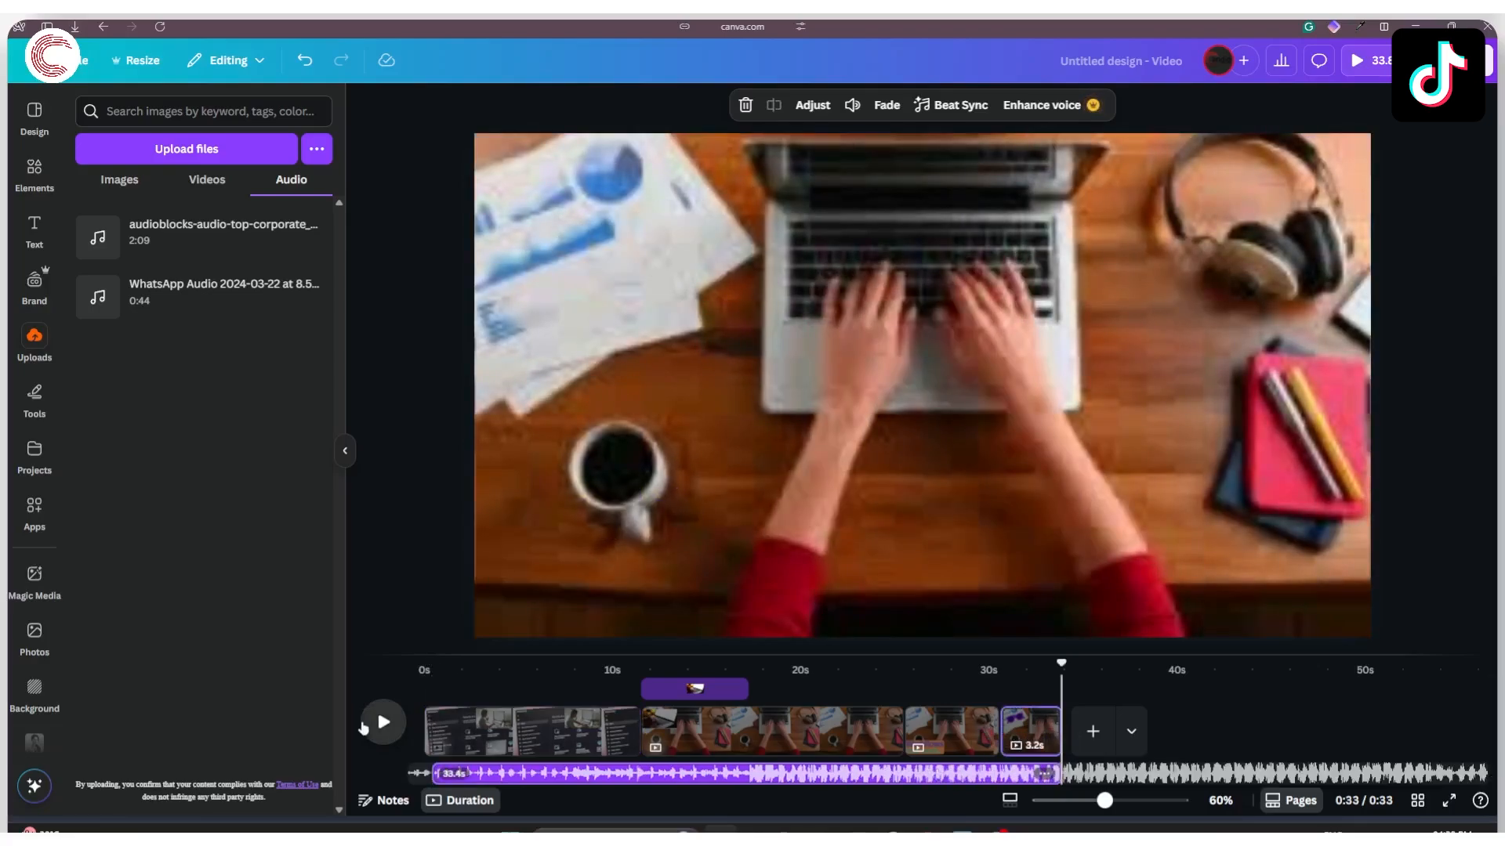
click(383, 725)
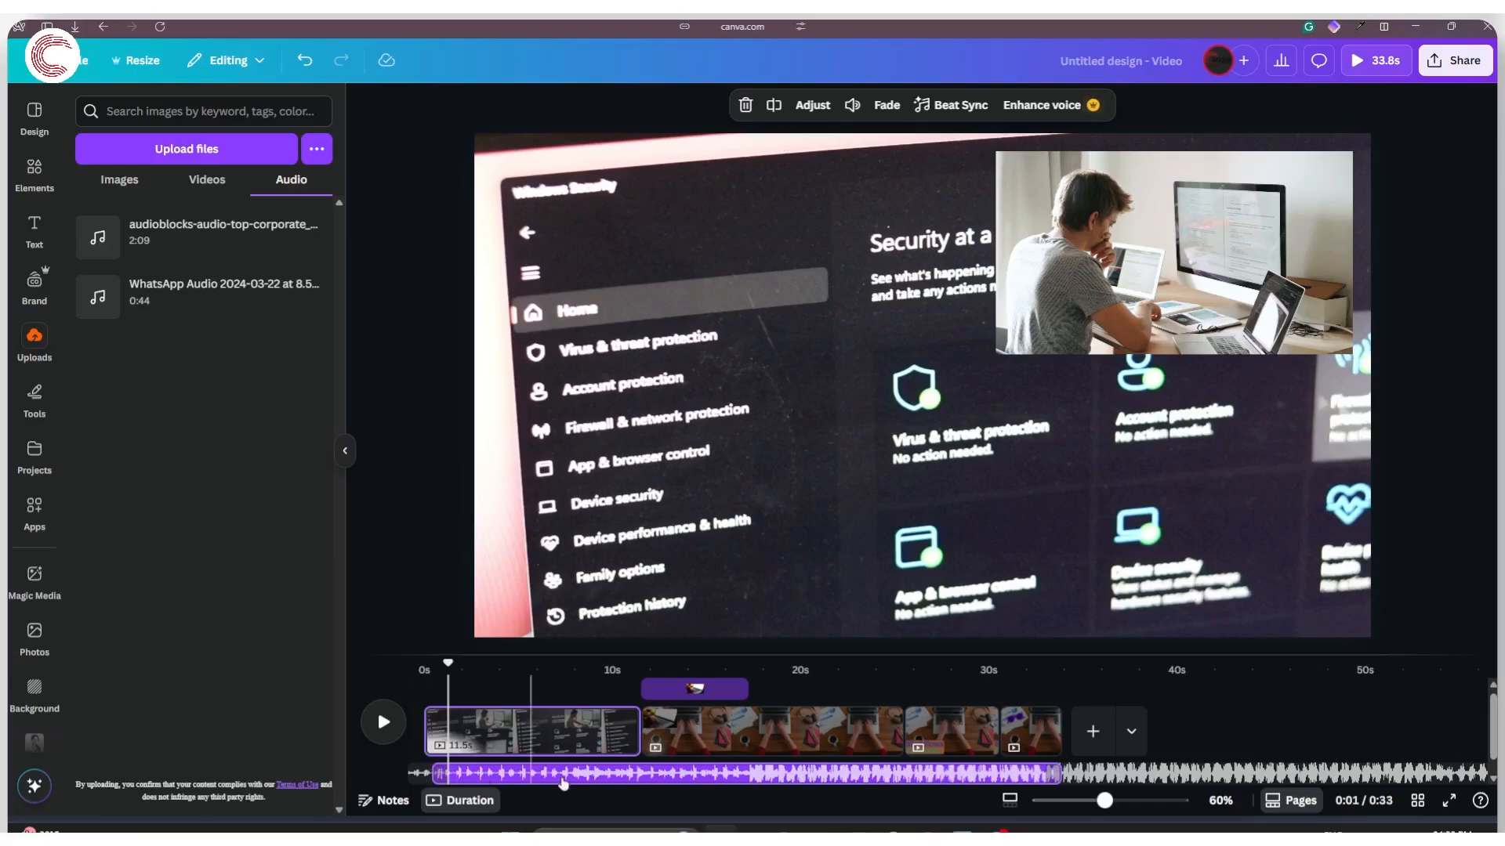
drag(434, 775, 395, 774)
click(516, 776)
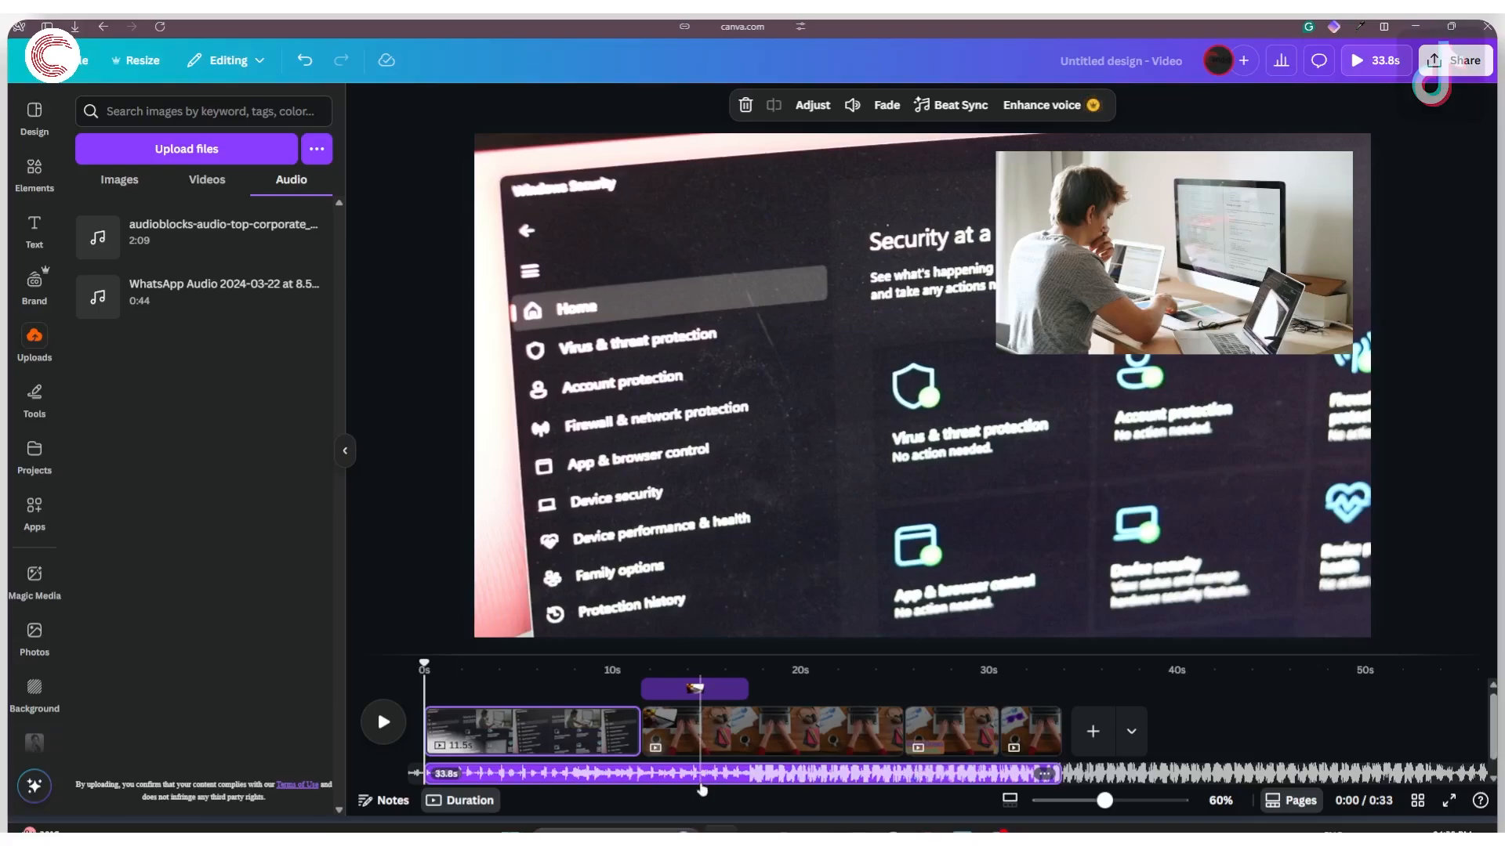
Lower the music track's volume and play back the typing section from about 15 s
click(700, 729)
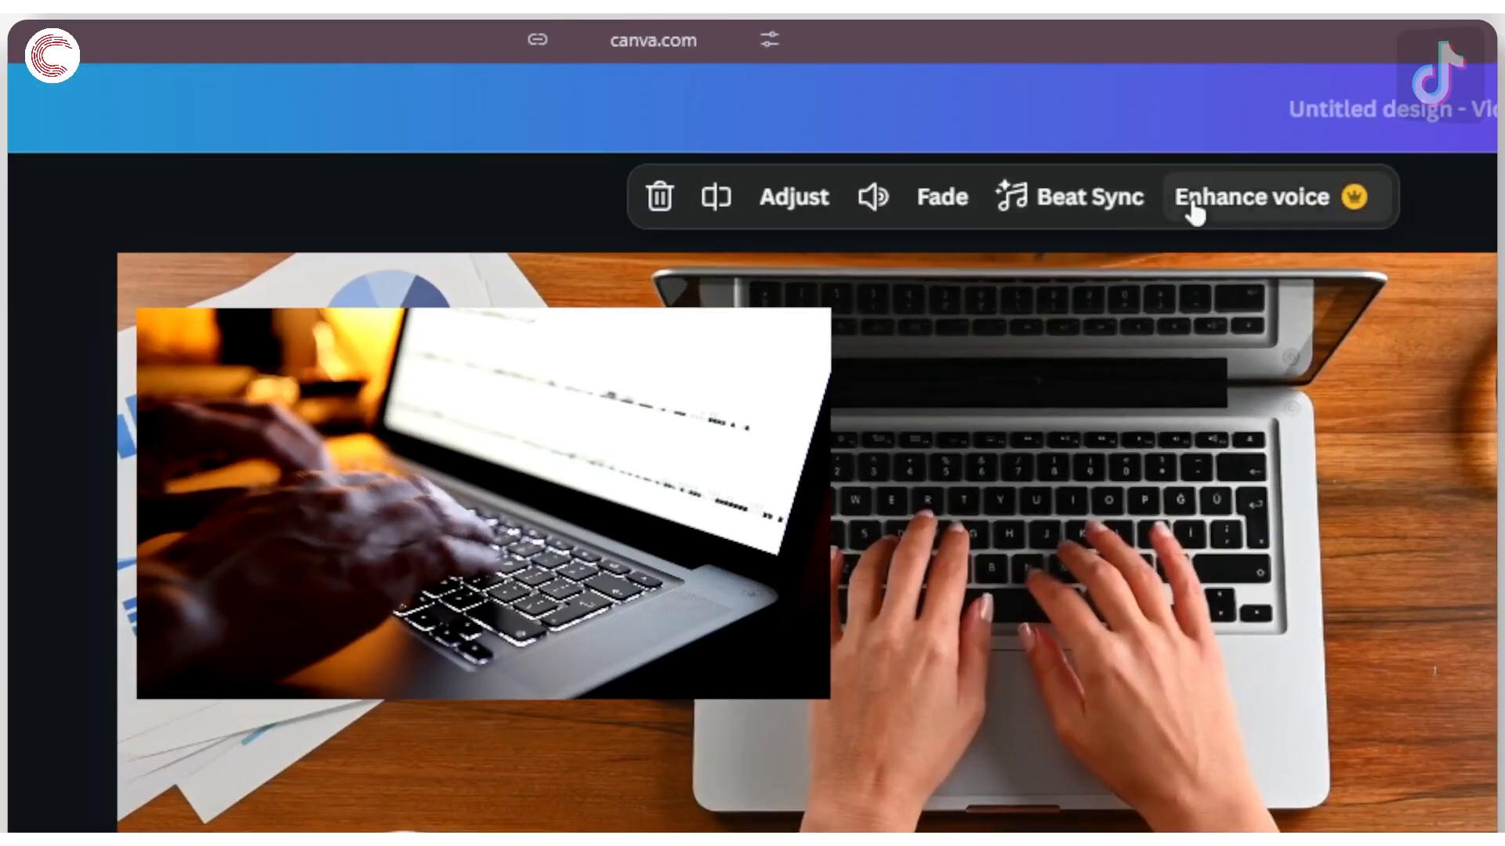
click(871, 200)
drag(784, 317, 732, 302)
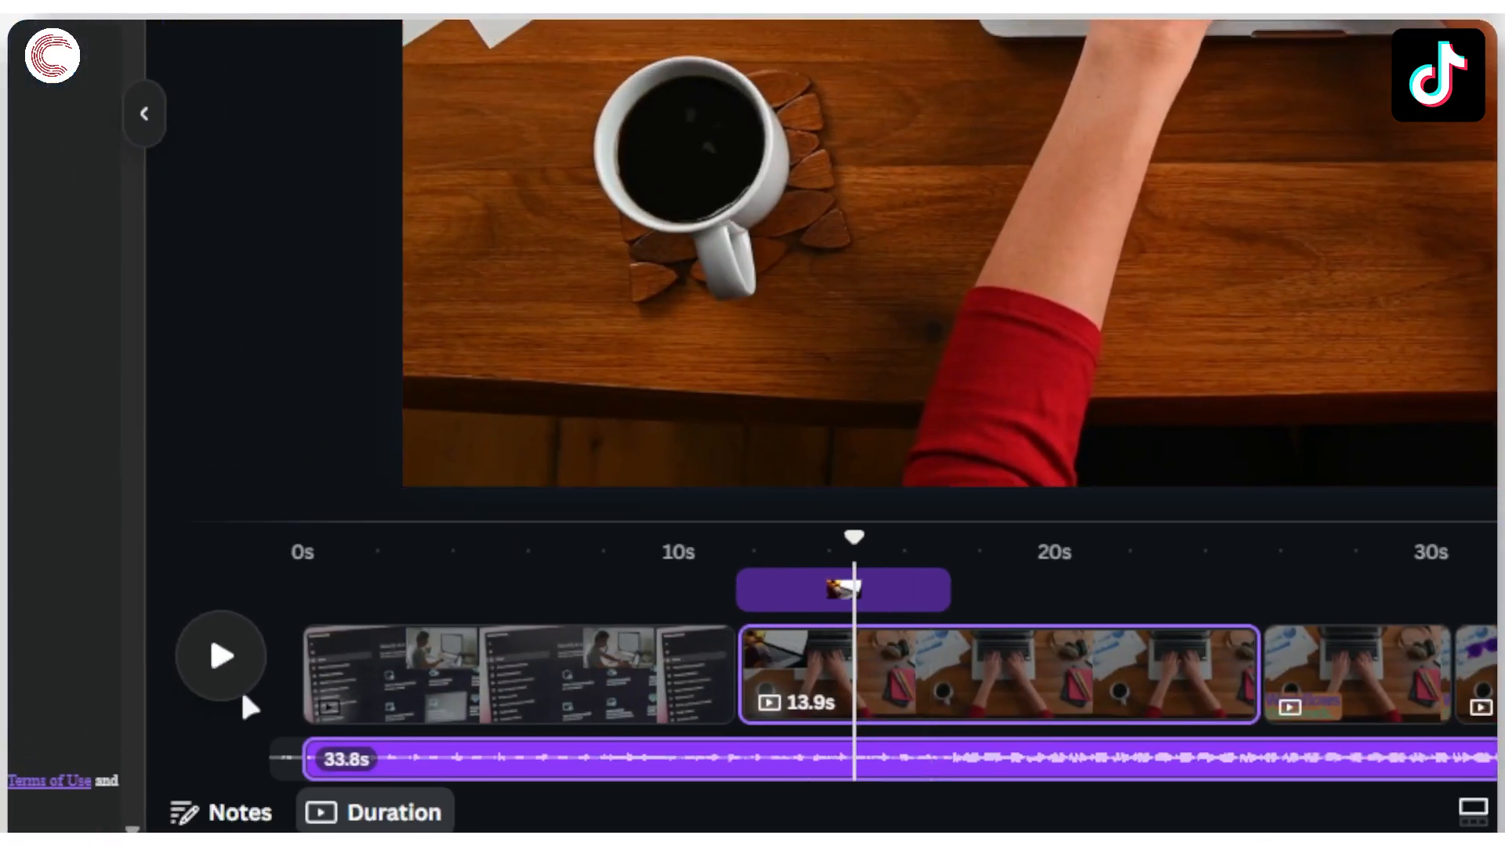
click(69, 635)
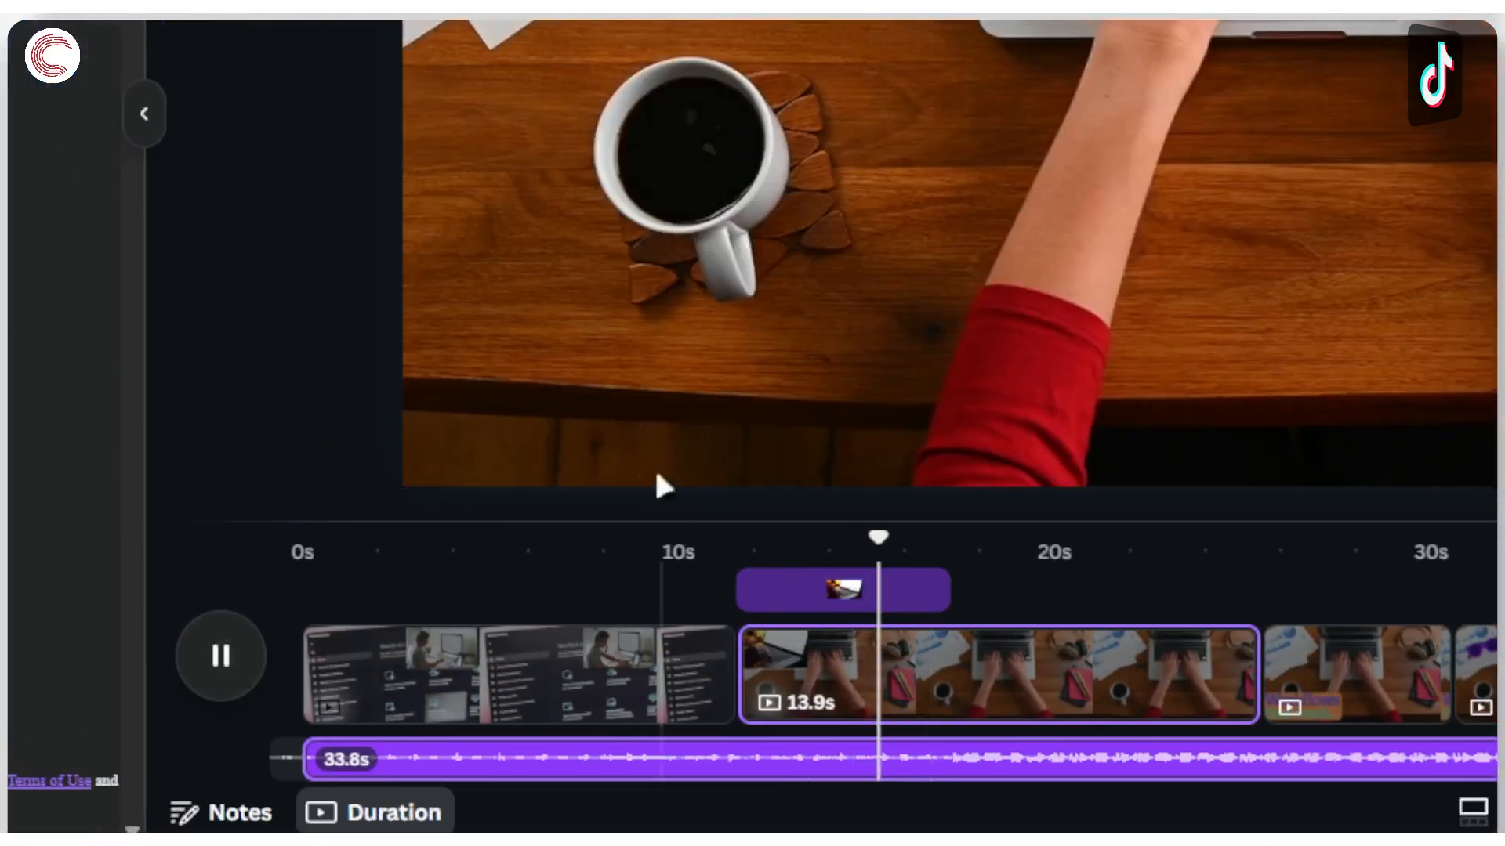
click(201, 678)
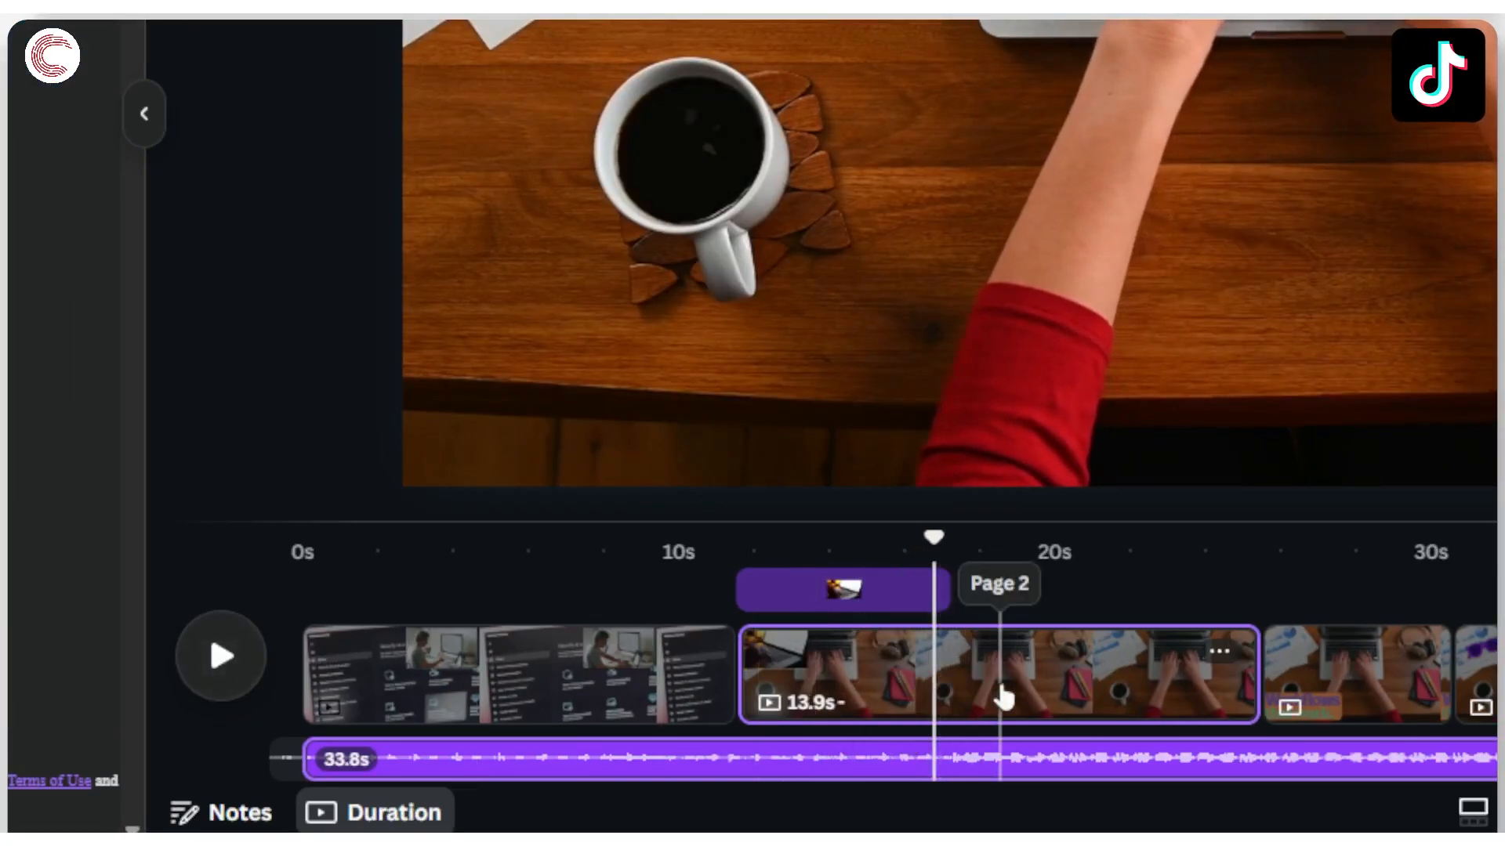
Play back the text animation section from about 25 s and preview the complete video from the beginning
click(977, 544)
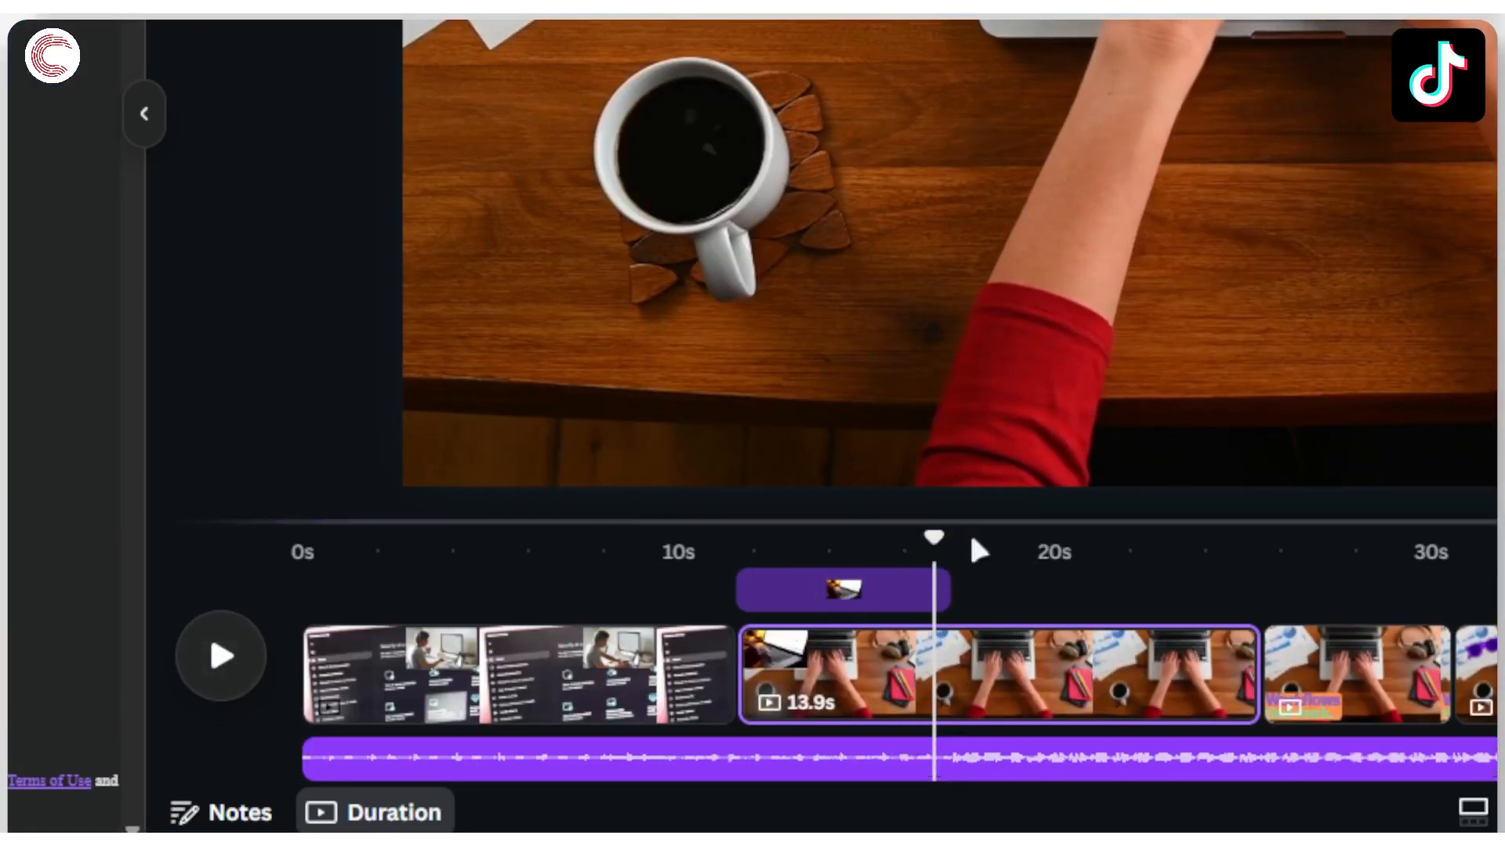
drag(933, 541, 1260, 570)
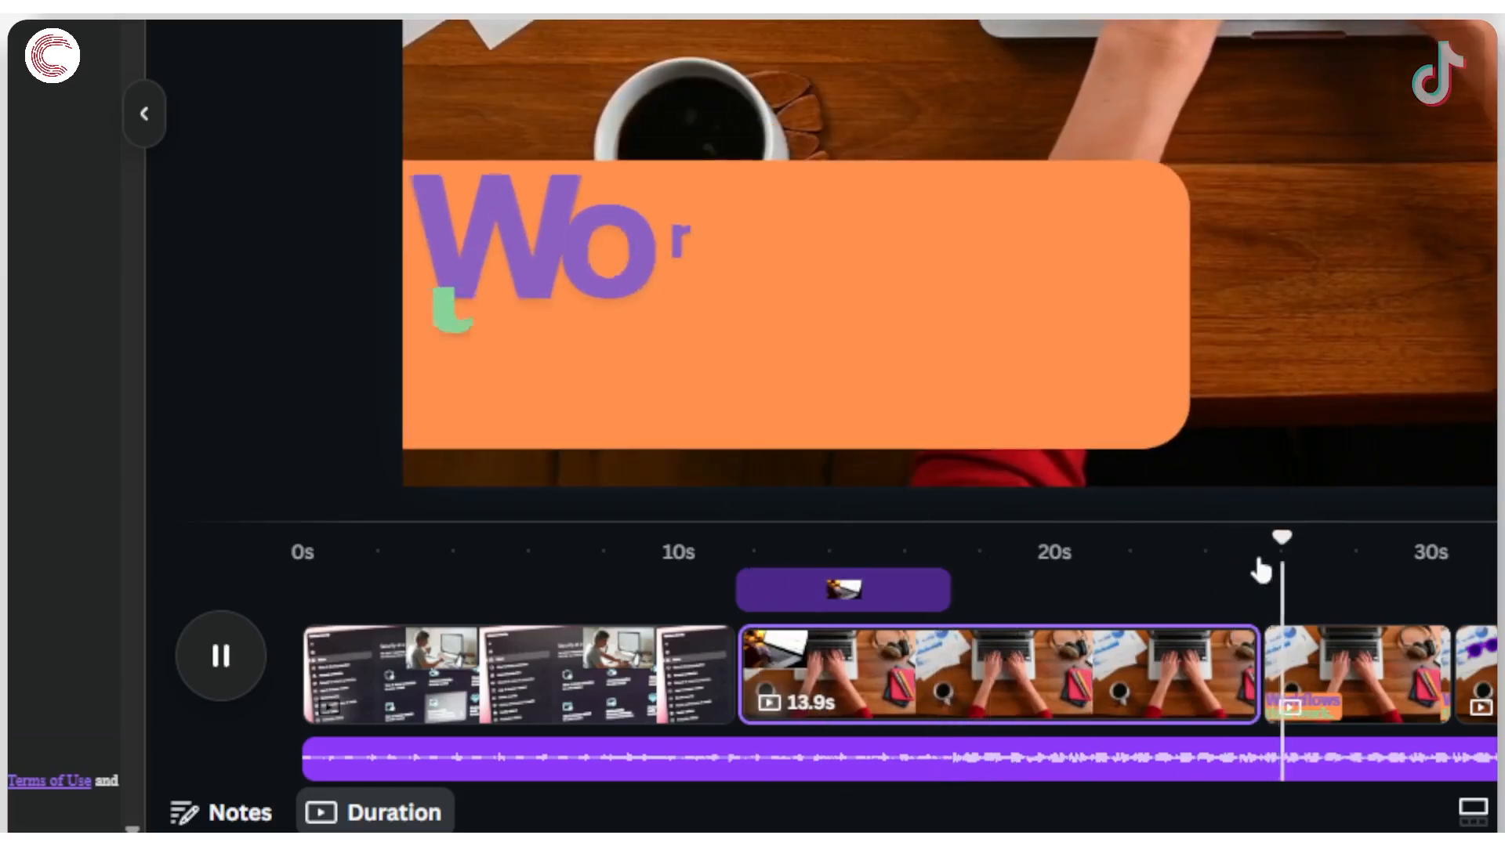
key(space)
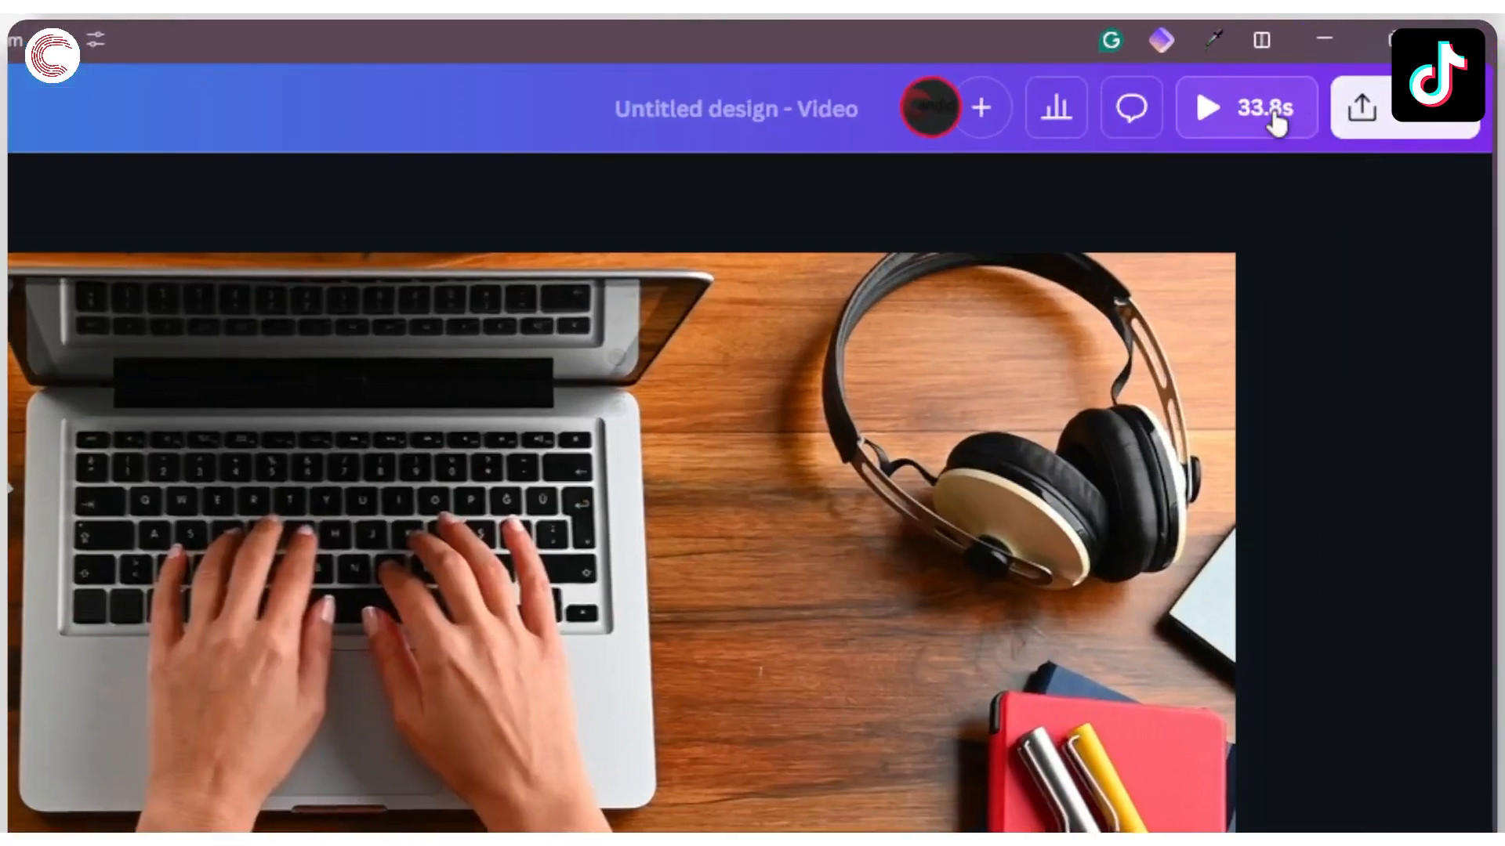
click(1232, 111)
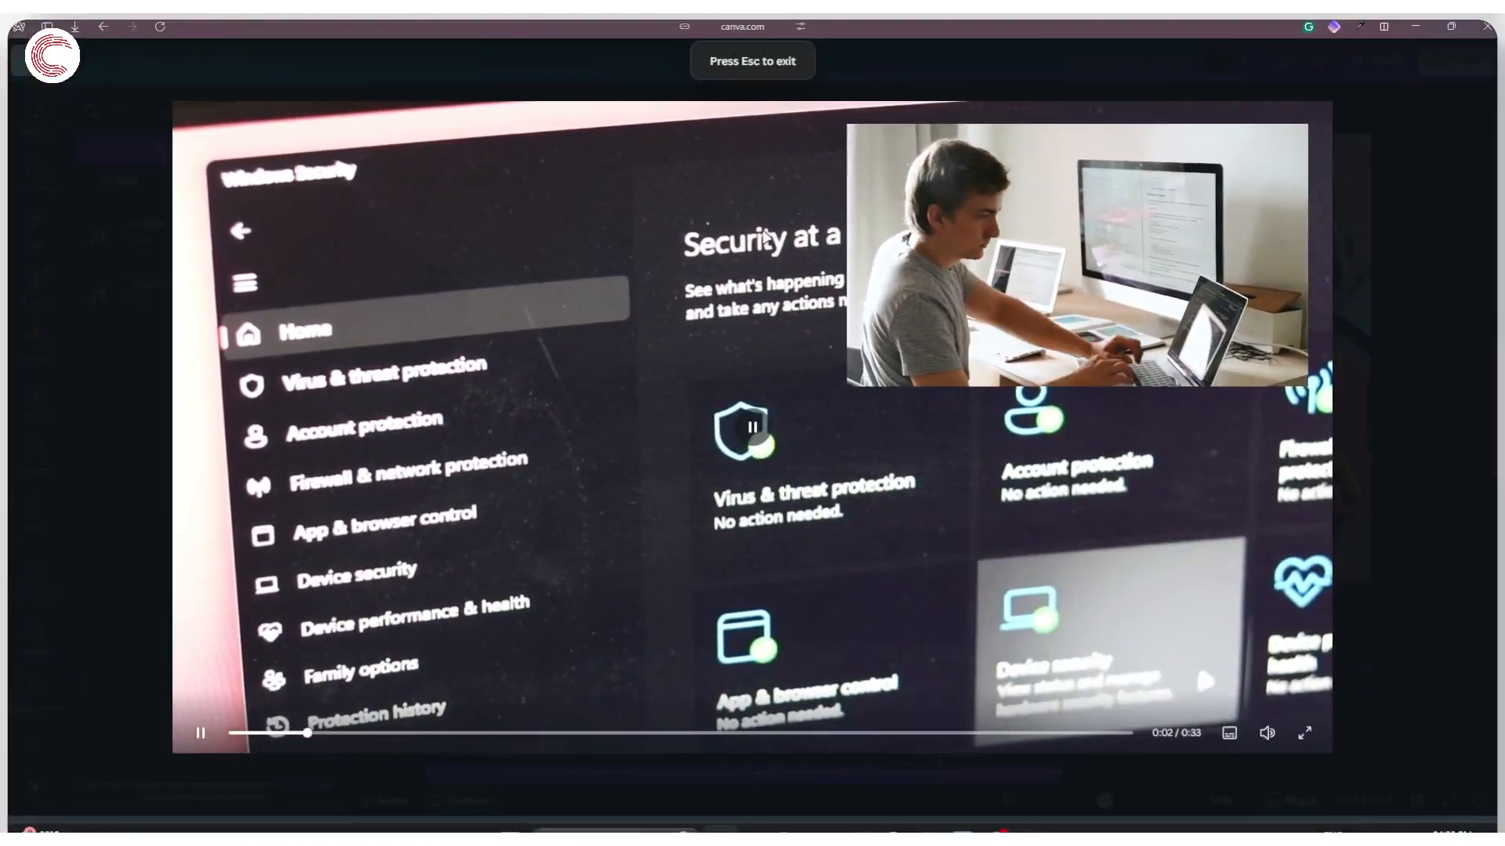
key(Escape)
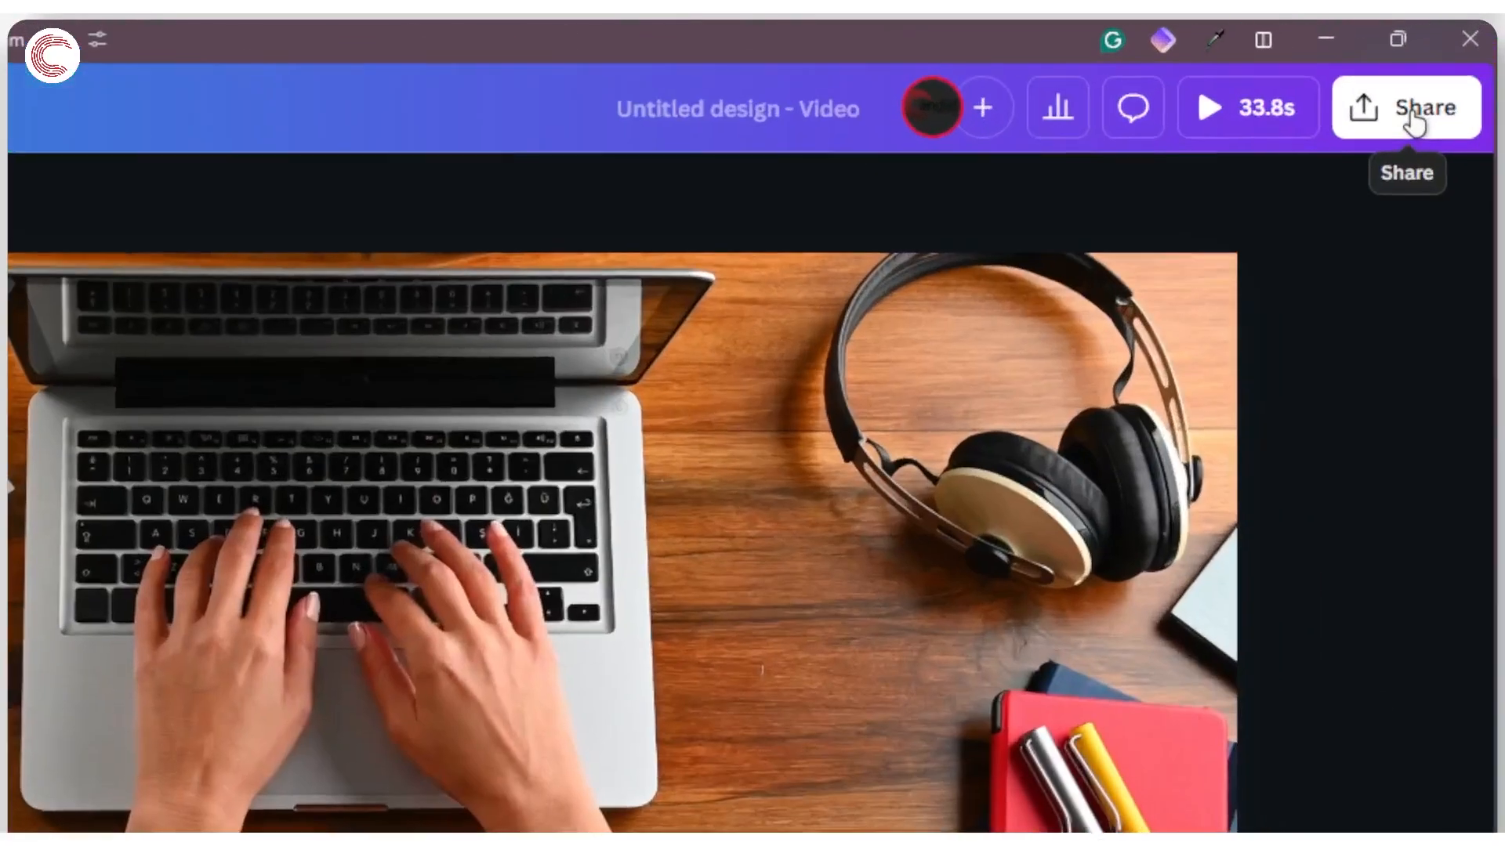
Set up the video download as MP4 Video at 1080p (HD) quality
click(1413, 117)
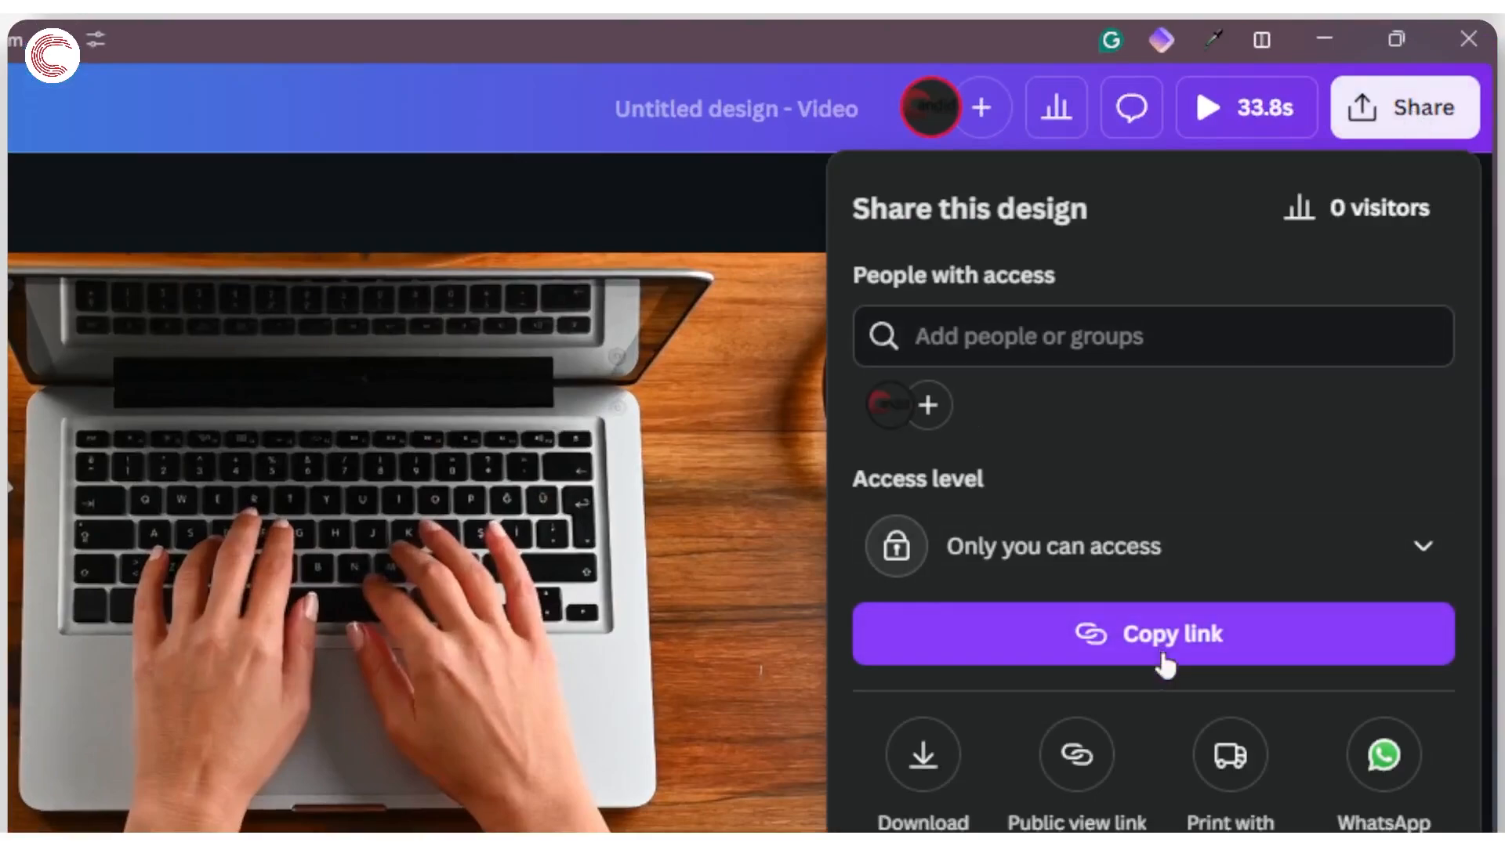
click(918, 754)
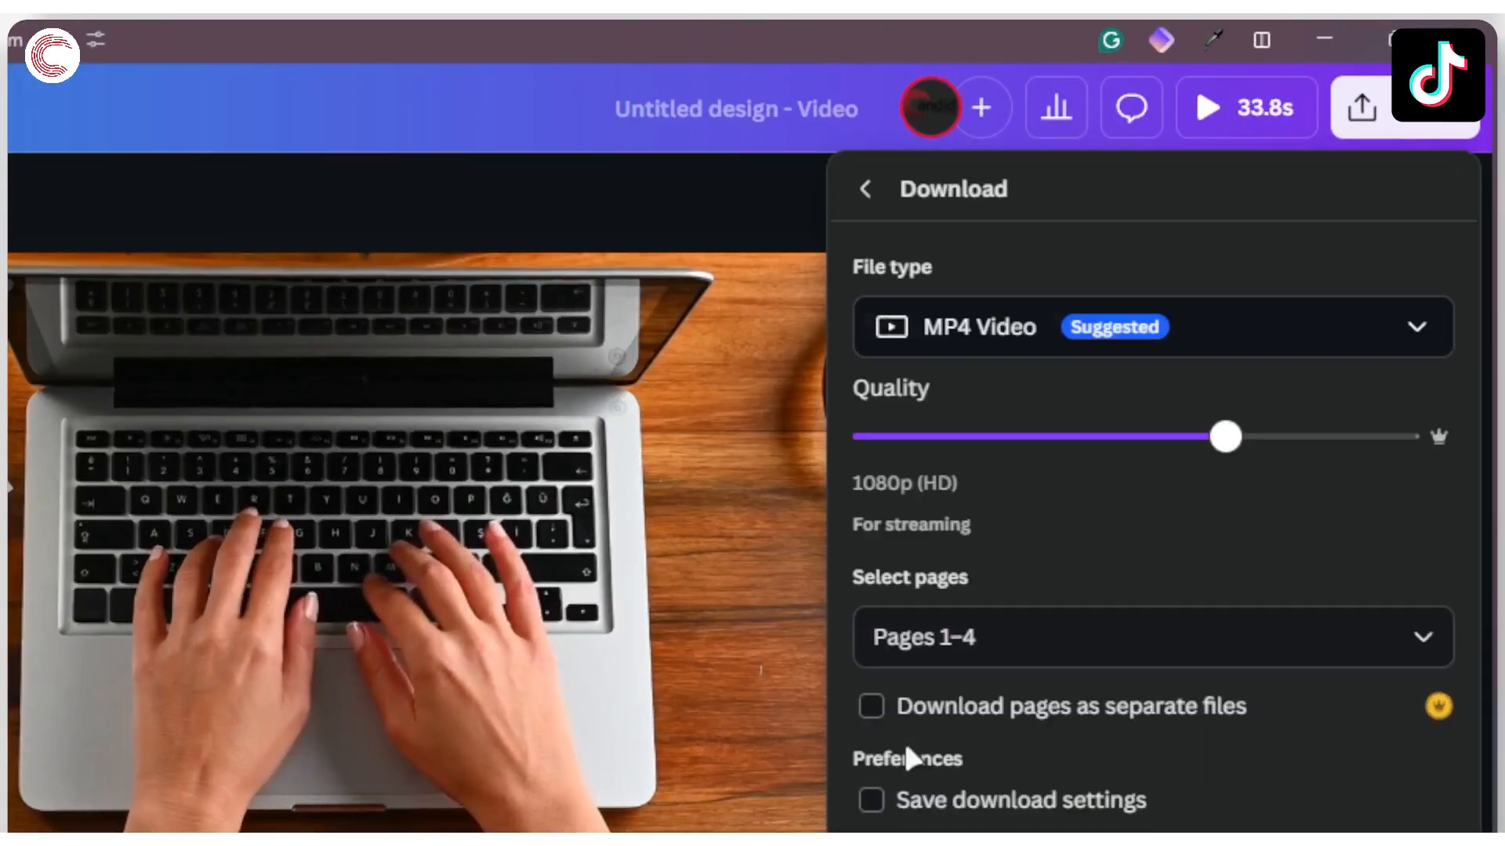
click(1113, 345)
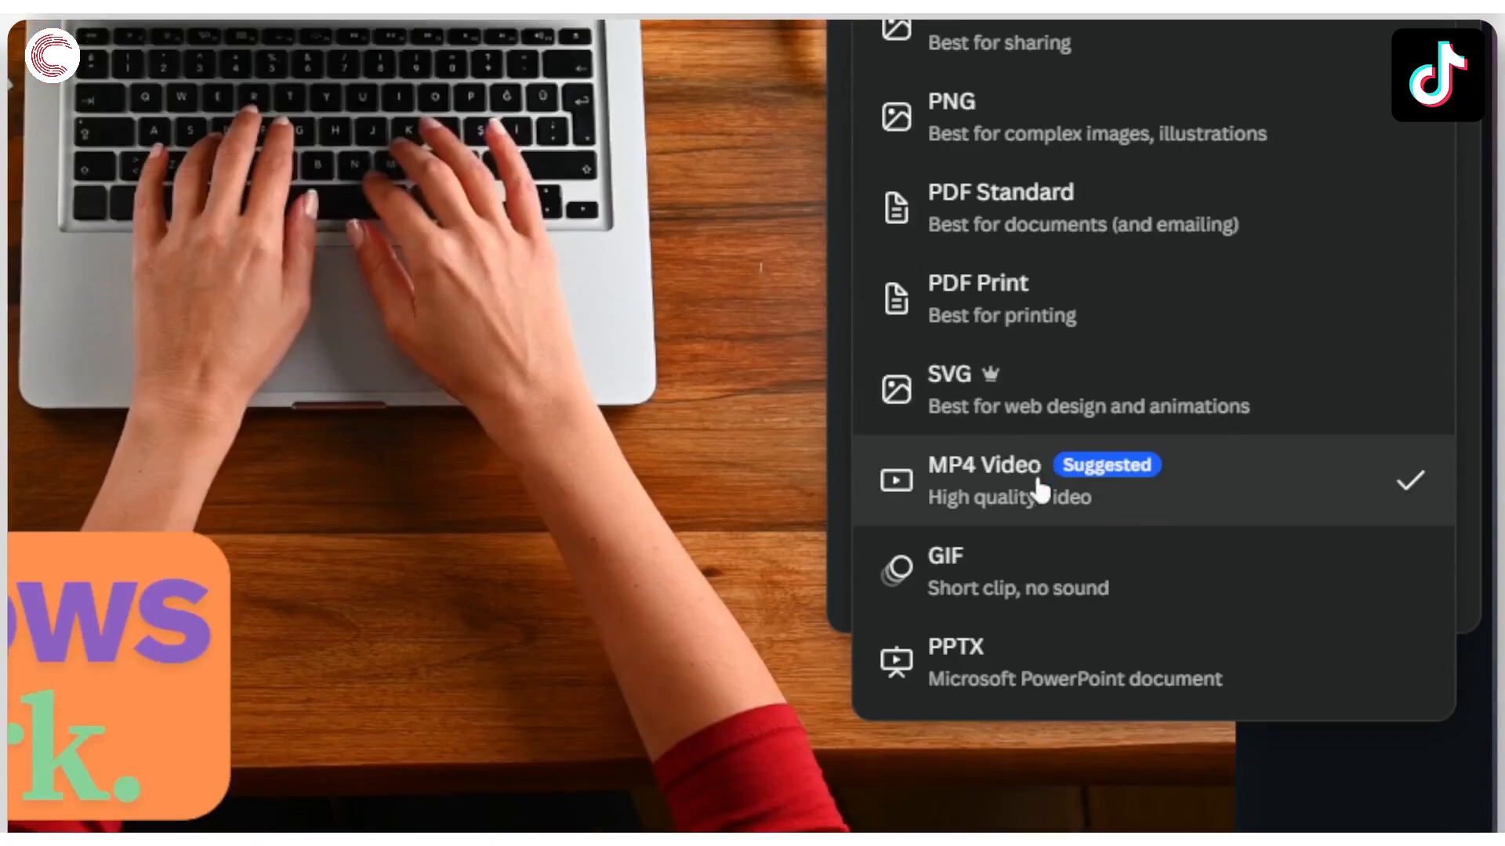
click(999, 485)
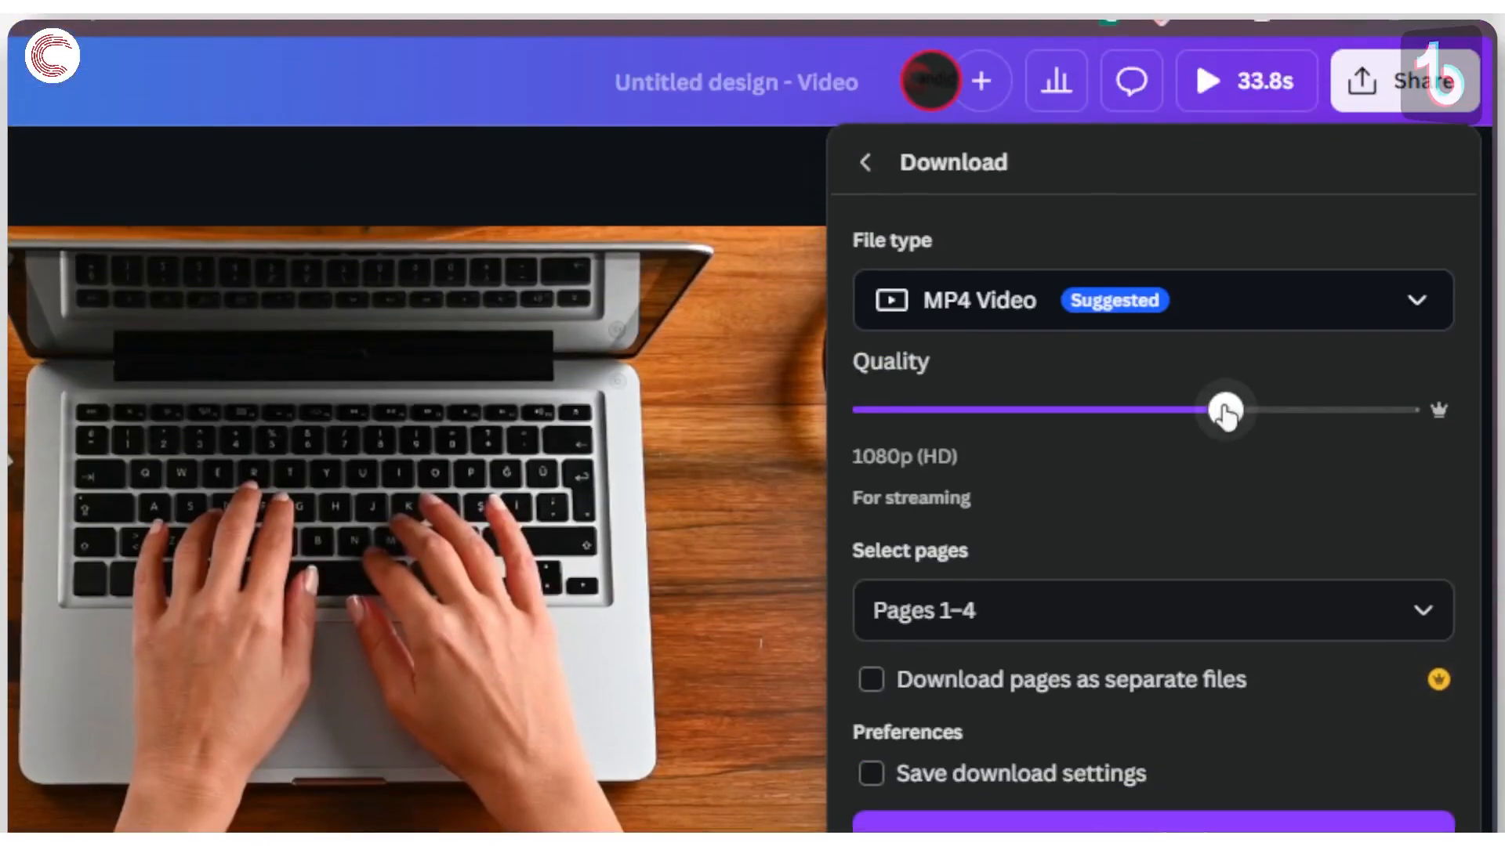
mouse_move(1226, 409)
mouse_down()
mouse_move(1352, 407)
mouse_move(1138, 418)
mouse_move(1231, 429)
mouse_up()
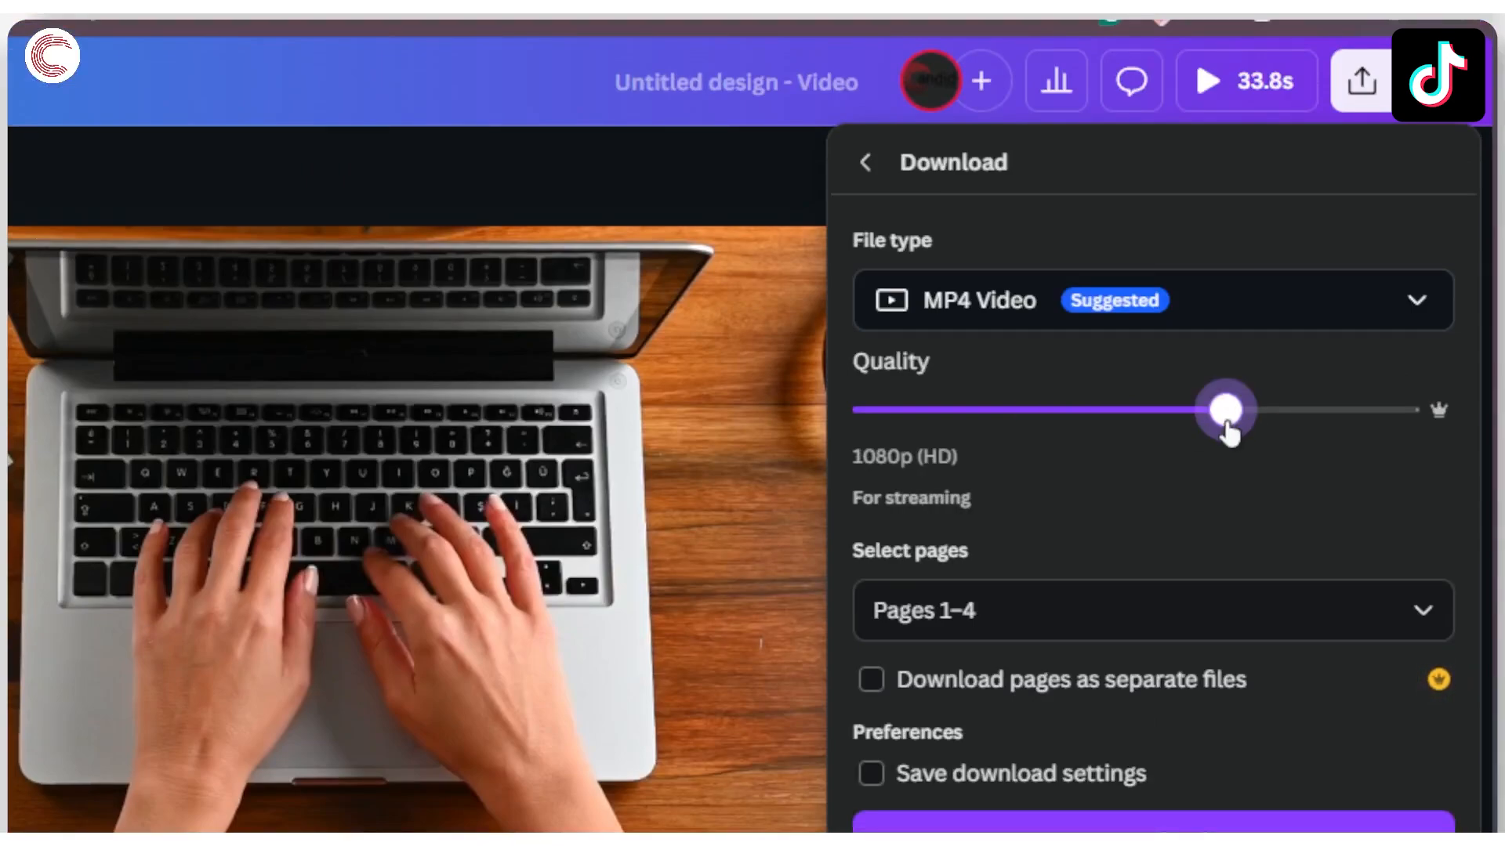